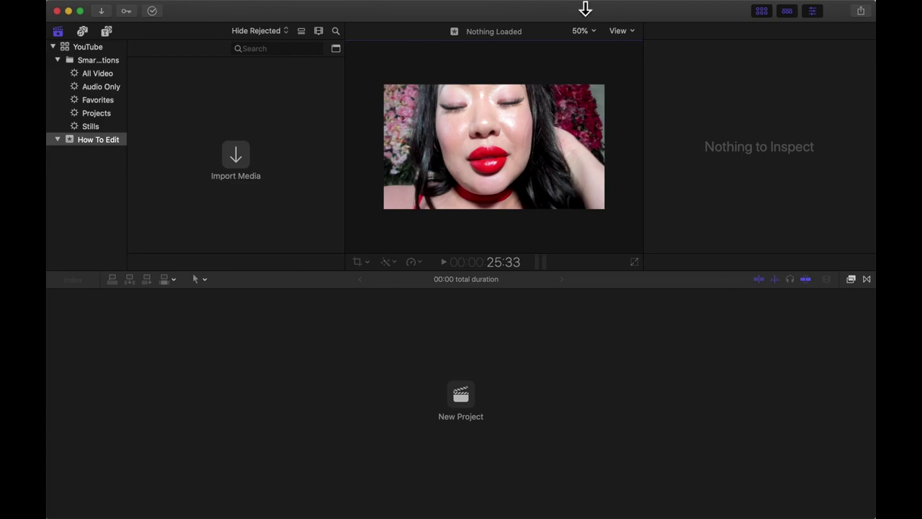
# Step: Show the Timeline Index in the workspace
pyautogui.moveTo(407, 6)
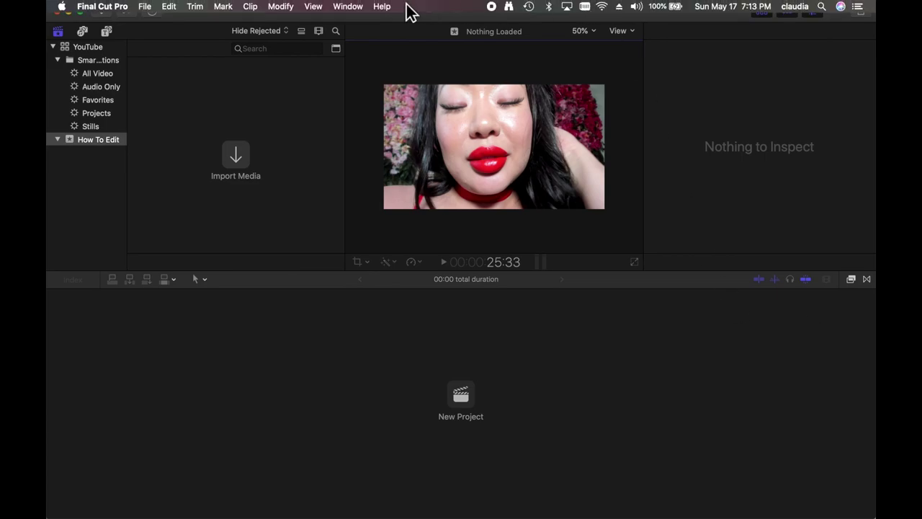
pyautogui.click(353, 10)
pyautogui.moveTo(365, 101)
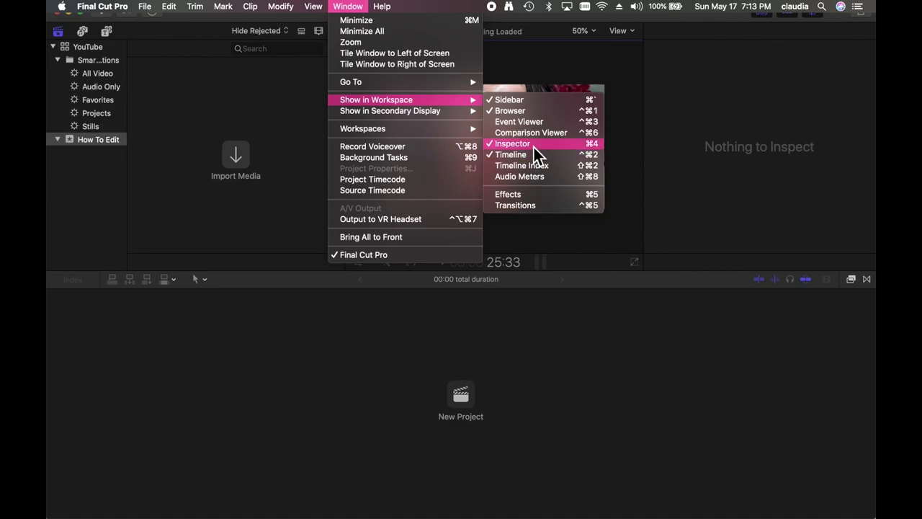
pyautogui.press('super+shift+2')
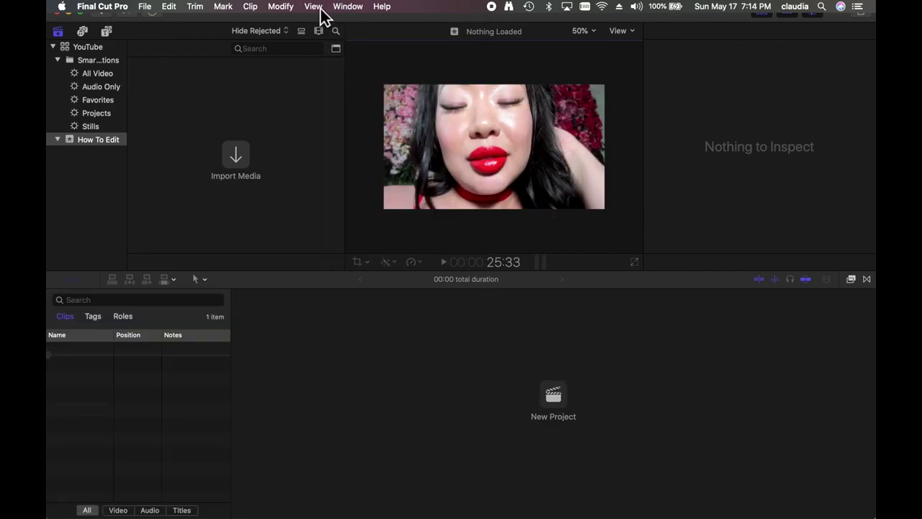
# Step: Review the viewer, browser, skimming and snapping display options
pyautogui.click(319, 10)
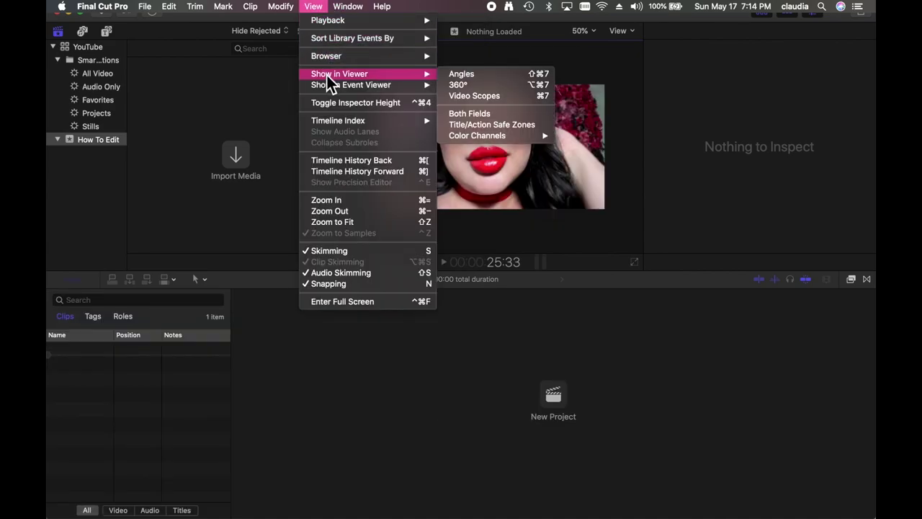
pyautogui.moveTo(344, 55)
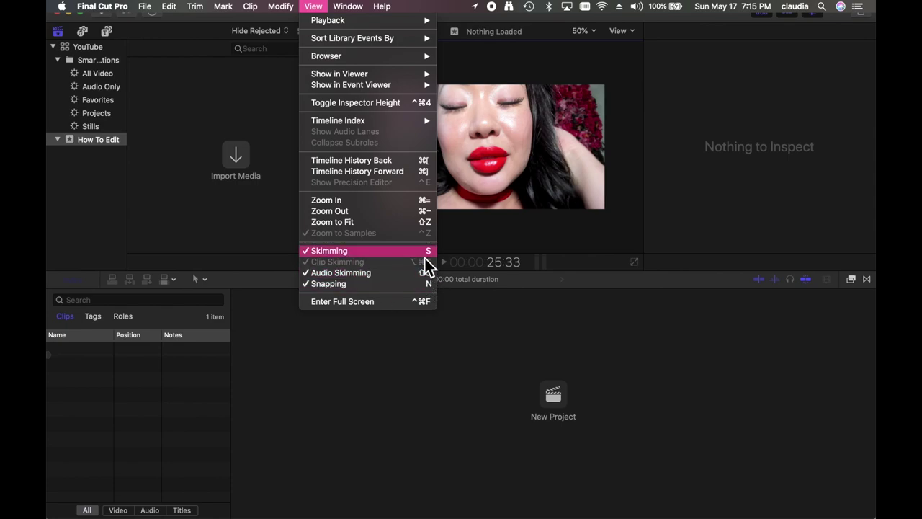
pyautogui.click(809, 284)
pyautogui.click(813, 286)
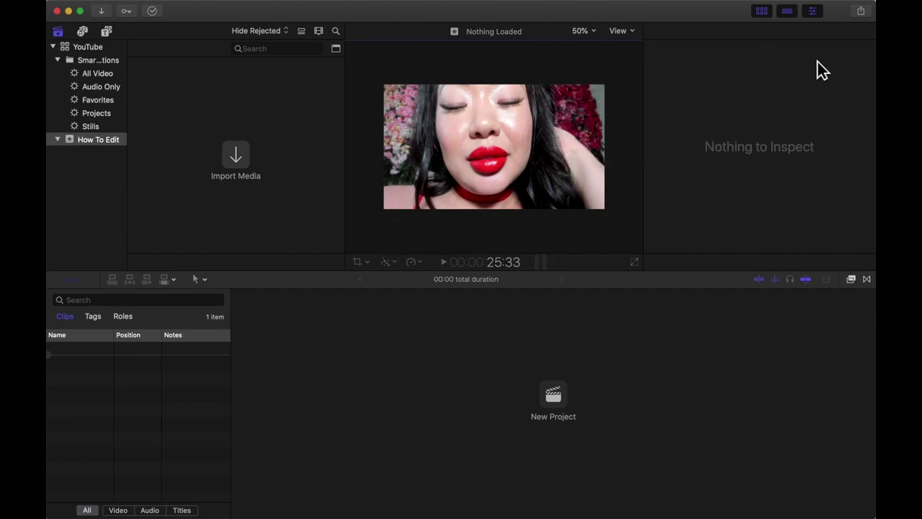
# Step: Hide the Inspector and show it again
pyautogui.click(816, 13)
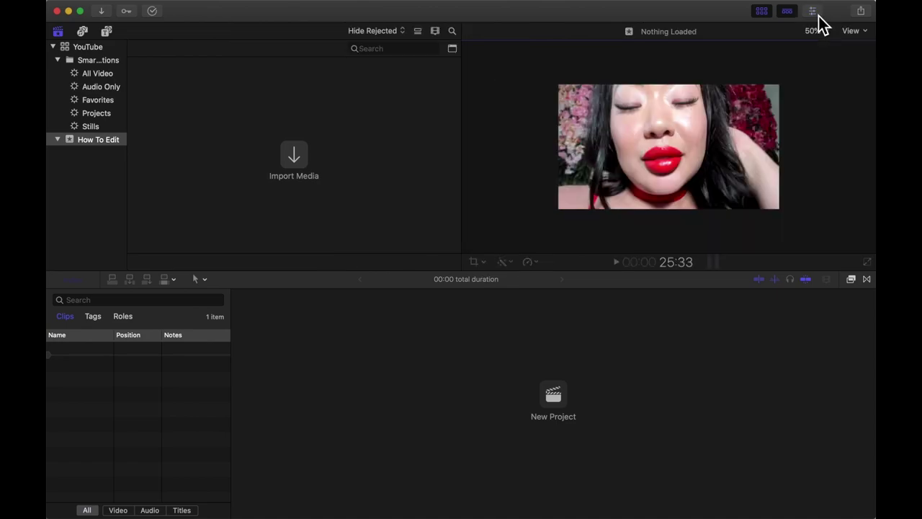
pyautogui.click(816, 13)
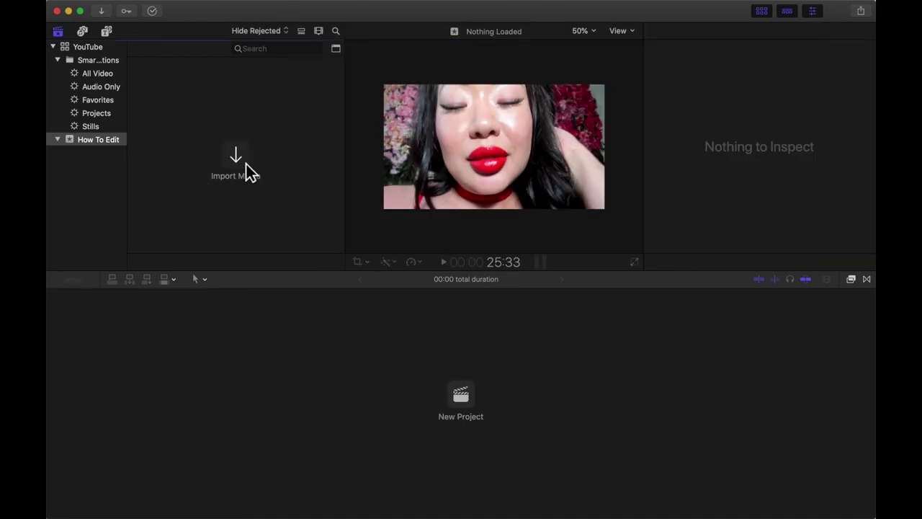
# Step: Import the HOW TO EDIT VIDEO folder from My Book into the How To Edit event, copying to the library with optimized and proxy media
pyautogui.click(244, 165)
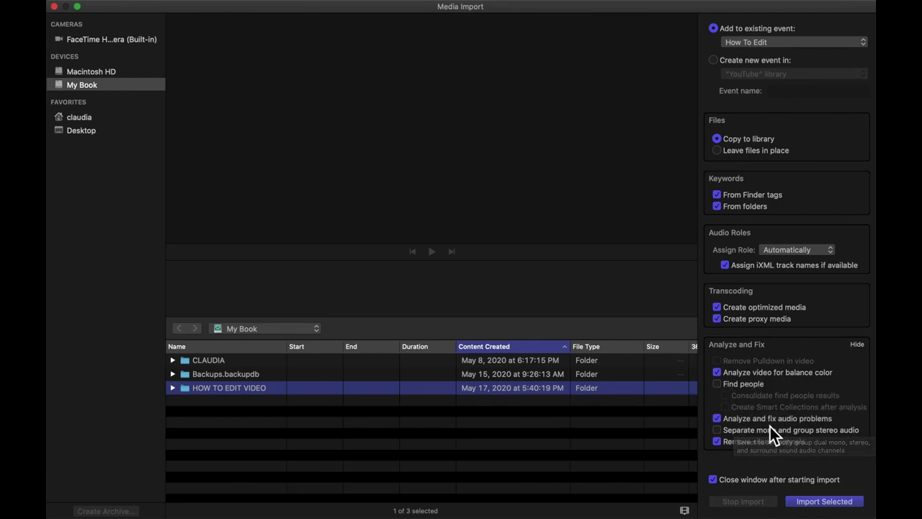
pyautogui.click(825, 504)
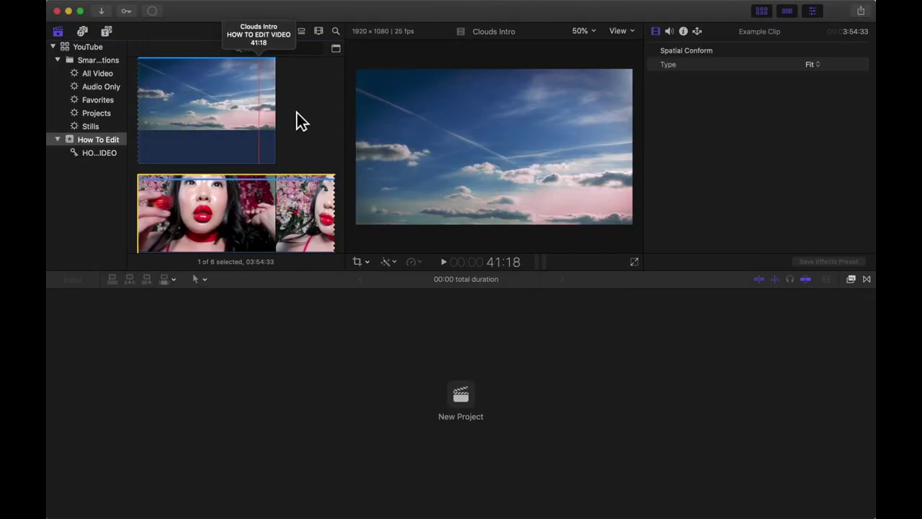
# Step: Reduce the browser's clip thumbnail height, restore it to the maximum and close the clip appearance settings
pyautogui.scroll(-3, 313, 116)
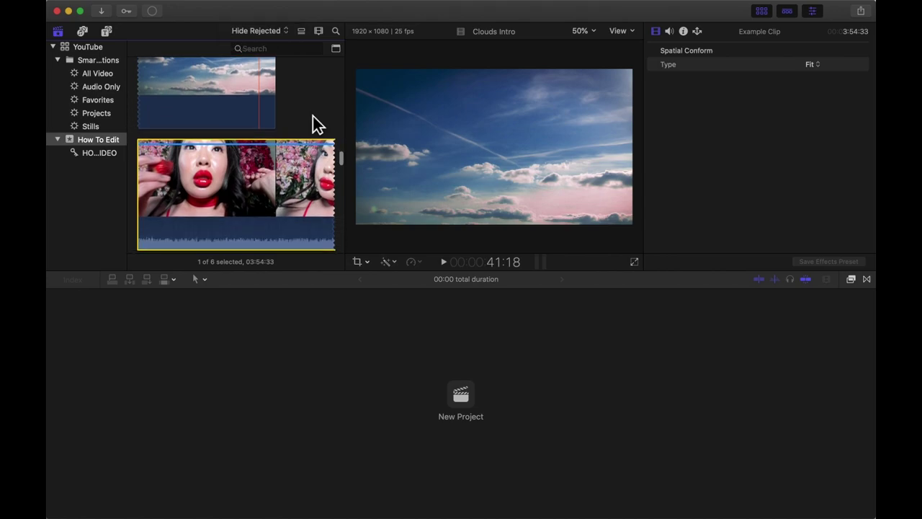
pyautogui.scroll(-2, 312, 116)
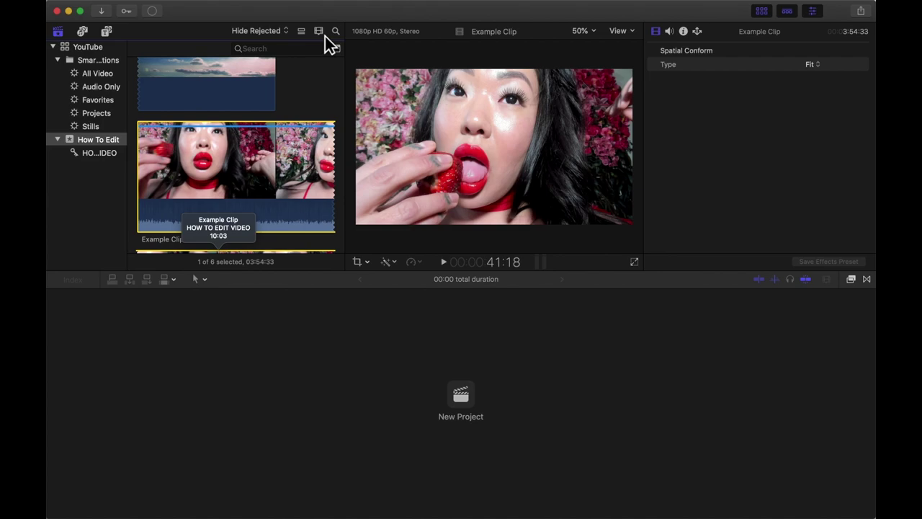
pyautogui.click(322, 35)
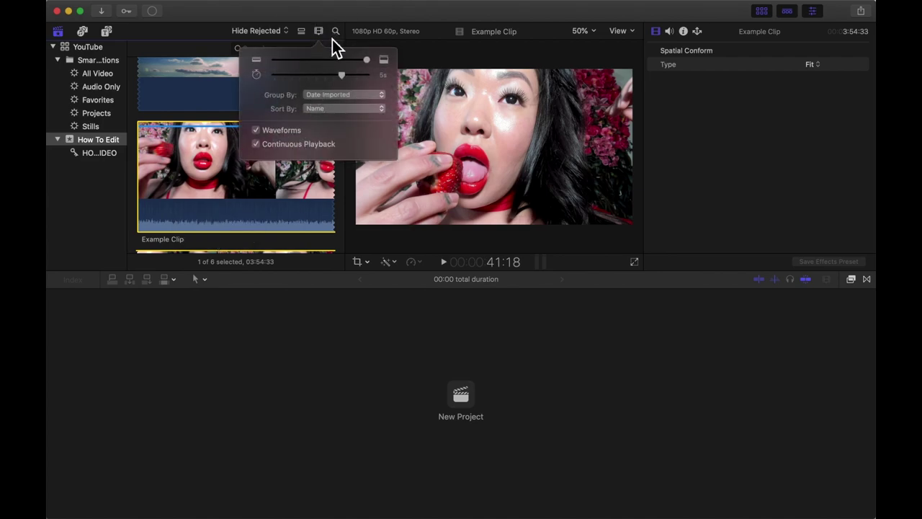
pyautogui.moveTo(330, 61); pyautogui.dragTo(293, 133)
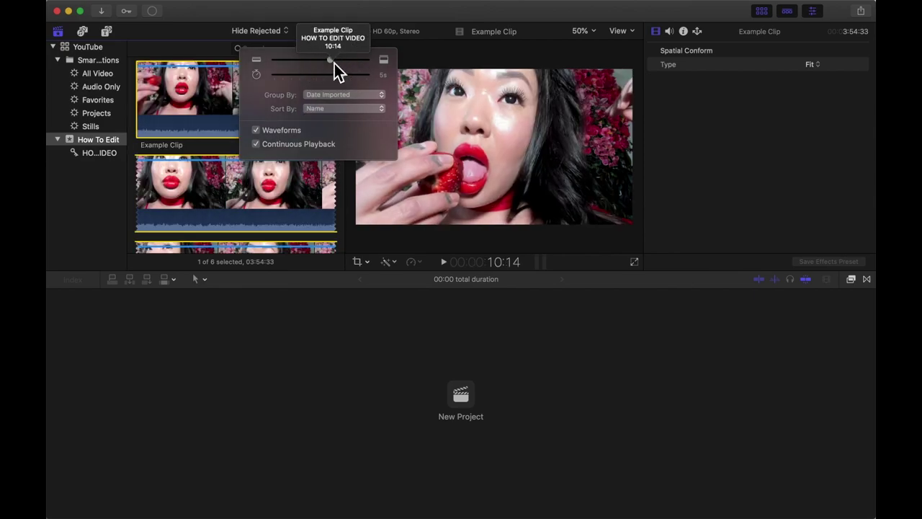
pyautogui.moveTo(354, 62); pyautogui.dragTo(377, 66)
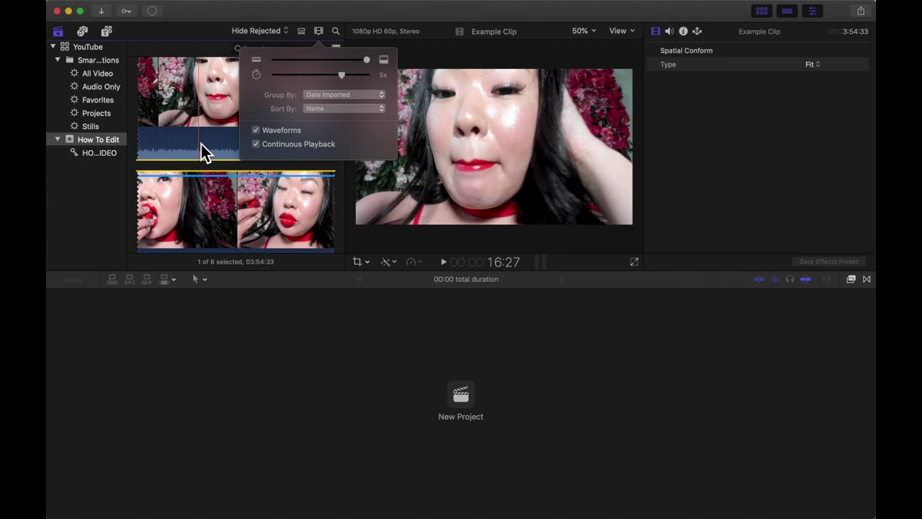
pyautogui.click(193, 310)
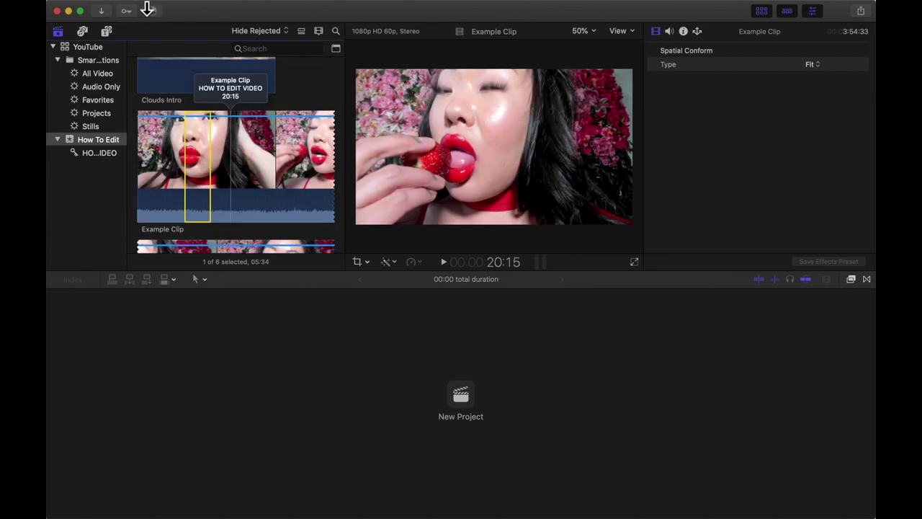
# Step: Open the Command Editor and examine the key assignments of the Crop, Select and Trim tools
pyautogui.moveTo(144, 4)
pyautogui.click(102, 7)
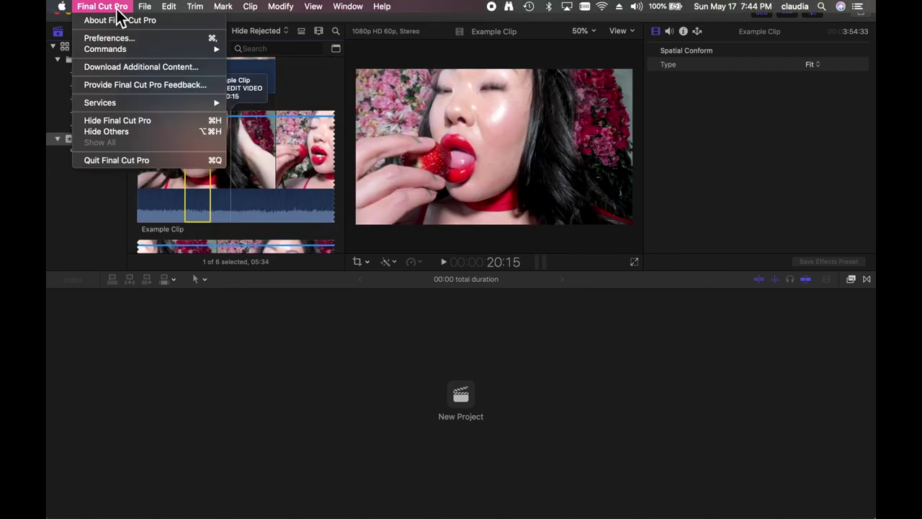
pyautogui.moveTo(128, 48)
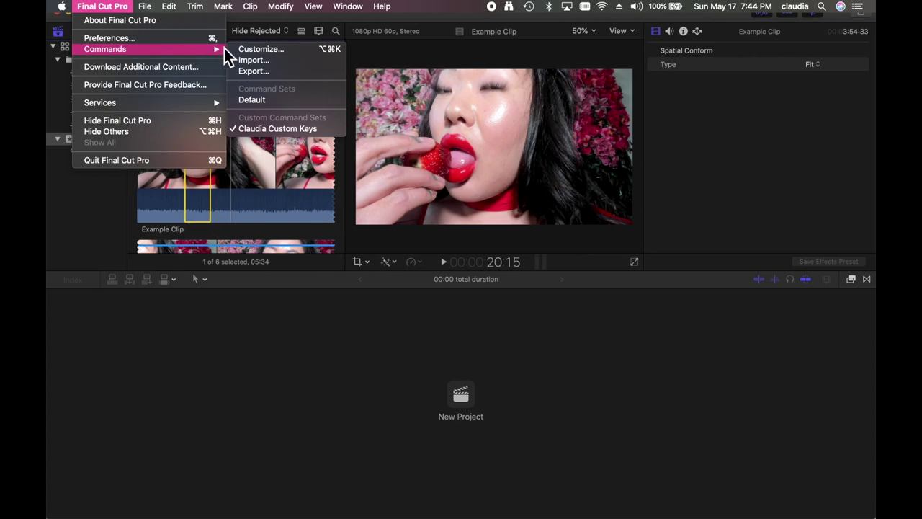
pyautogui.click(255, 51)
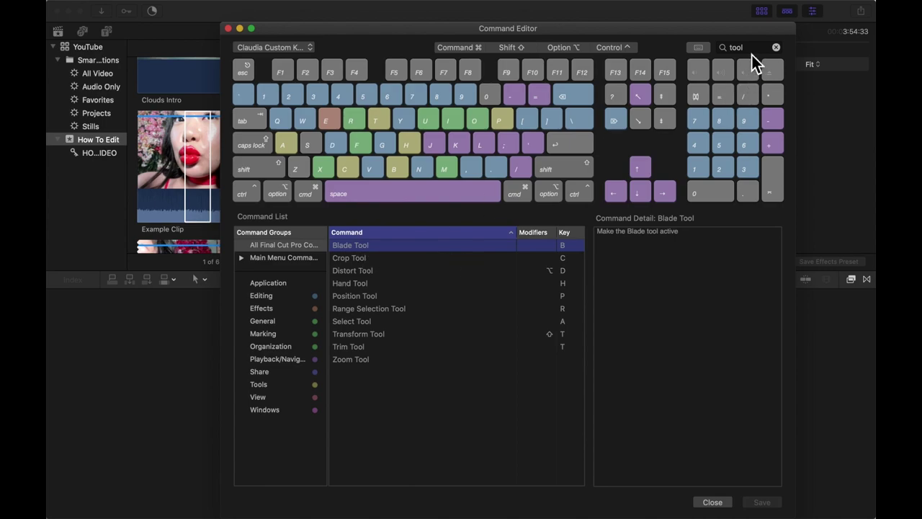
pyautogui.click(406, 260)
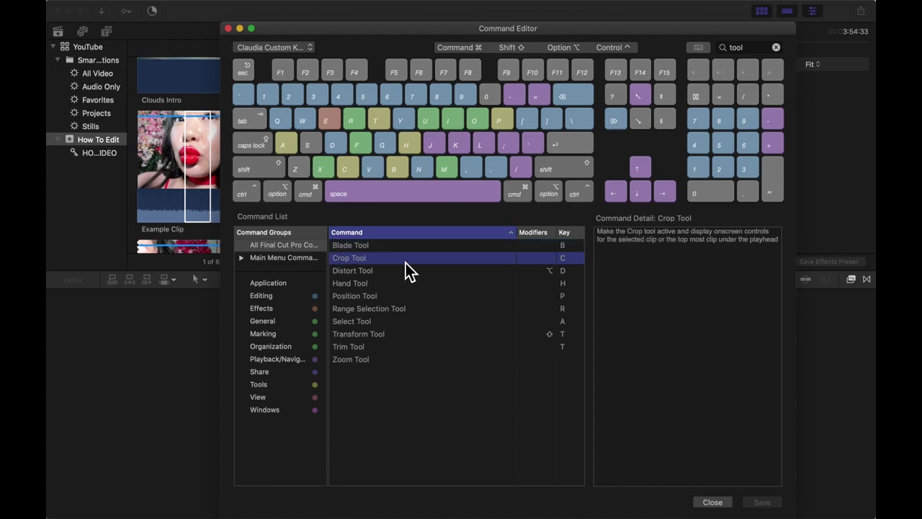
pyautogui.click(395, 324)
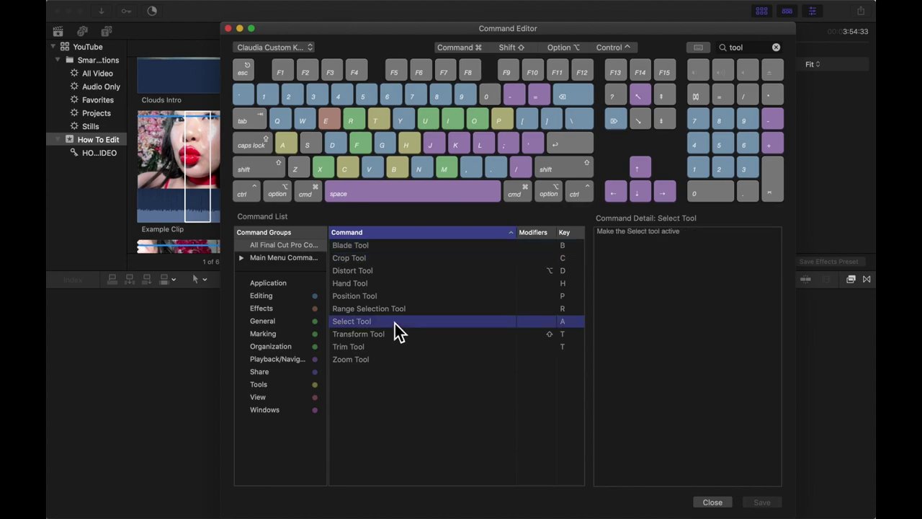
pyautogui.click(395, 349)
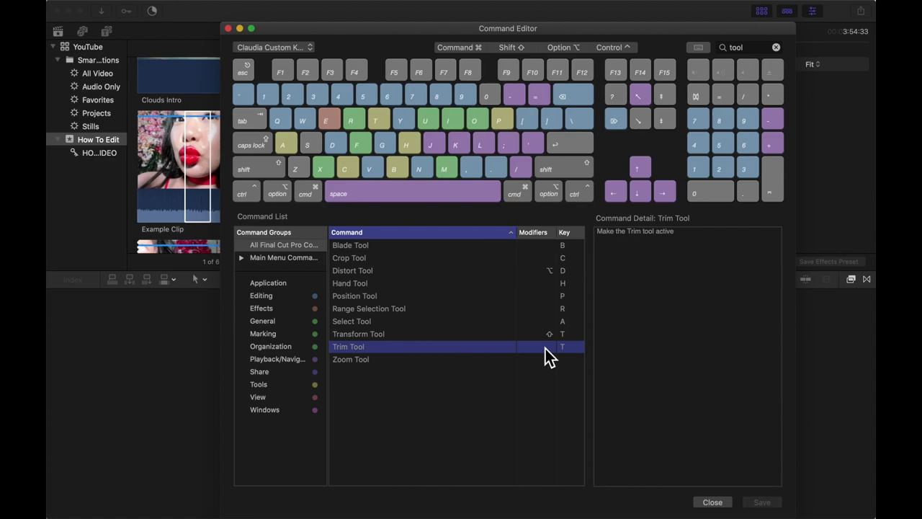
# Step: Search the commands for "set range" and examine the Set Range End and Set Range Start assignments
pyautogui.doubleClick(751, 47)
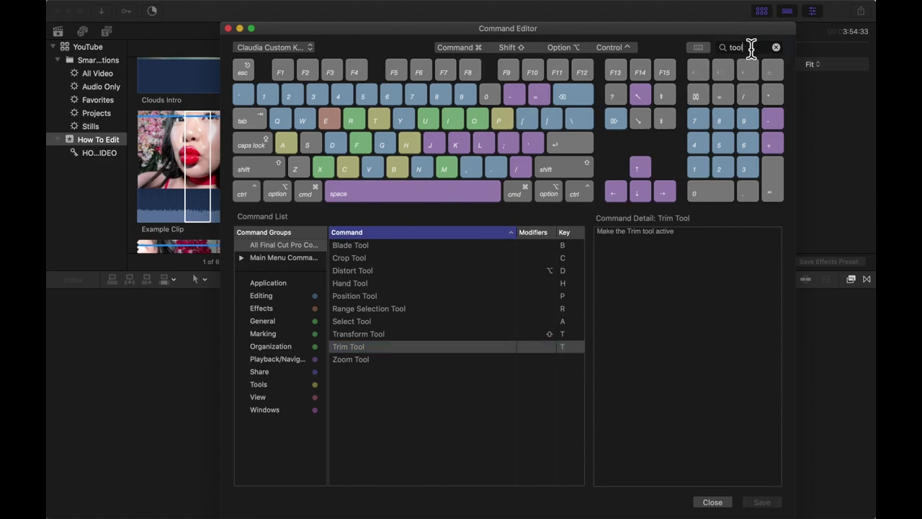
pyautogui.write('set range')
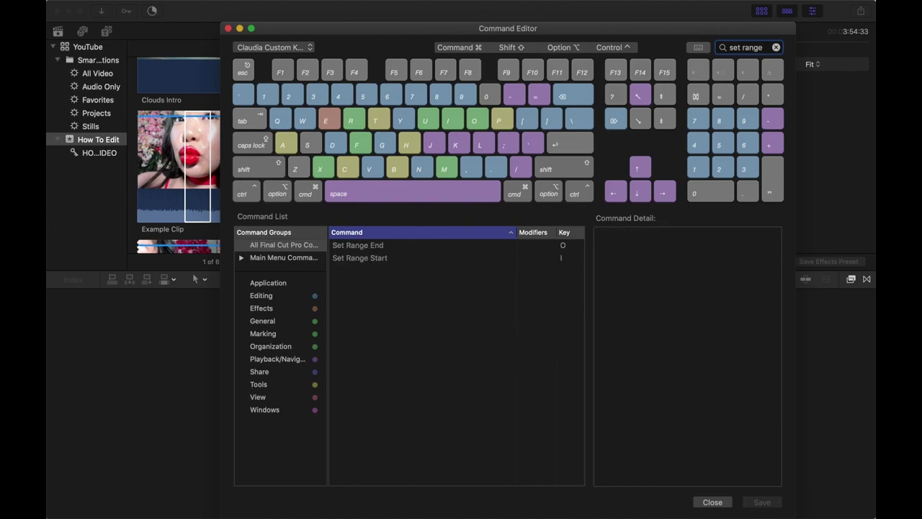
pyautogui.click(517, 250)
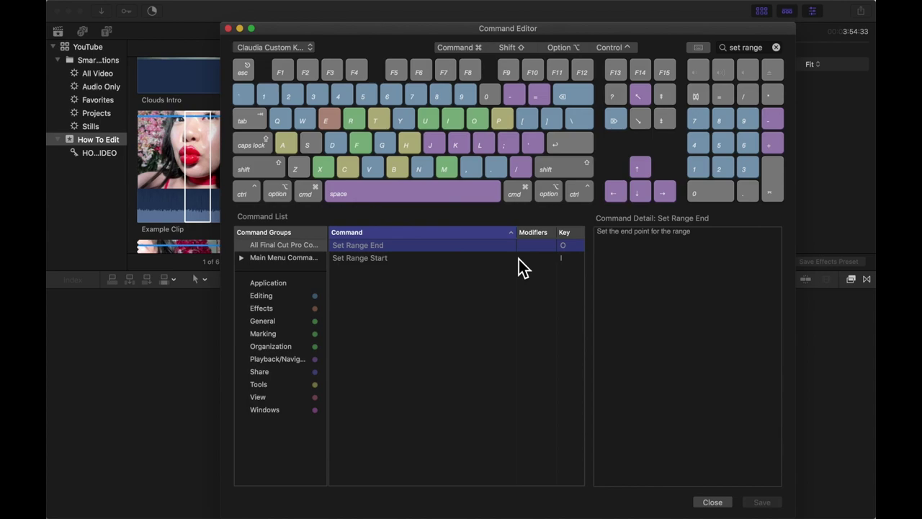
pyautogui.click(518, 258)
pyautogui.press('i')
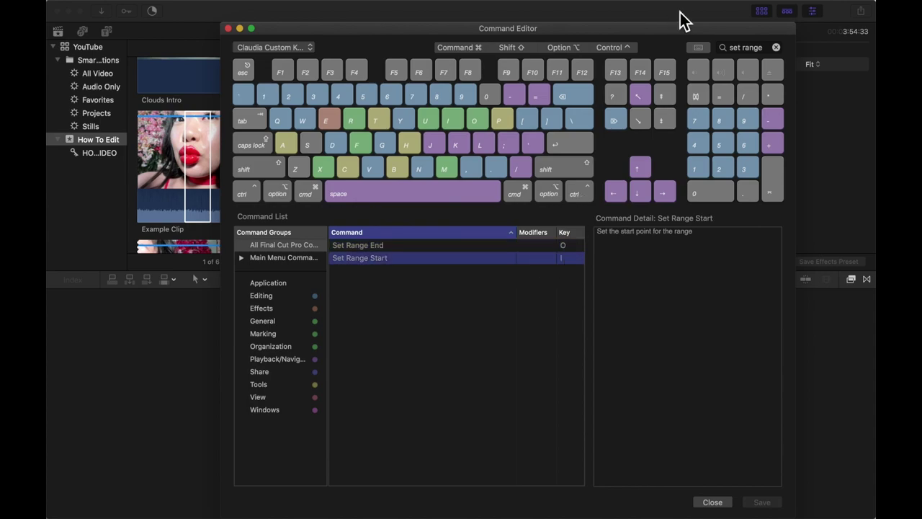
# Step: Search the commands for "undo" to check the key assigned to undoing changes
pyautogui.doubleClick(748, 47)
pyautogui.press('super+a')
pyautogui.write('undo')
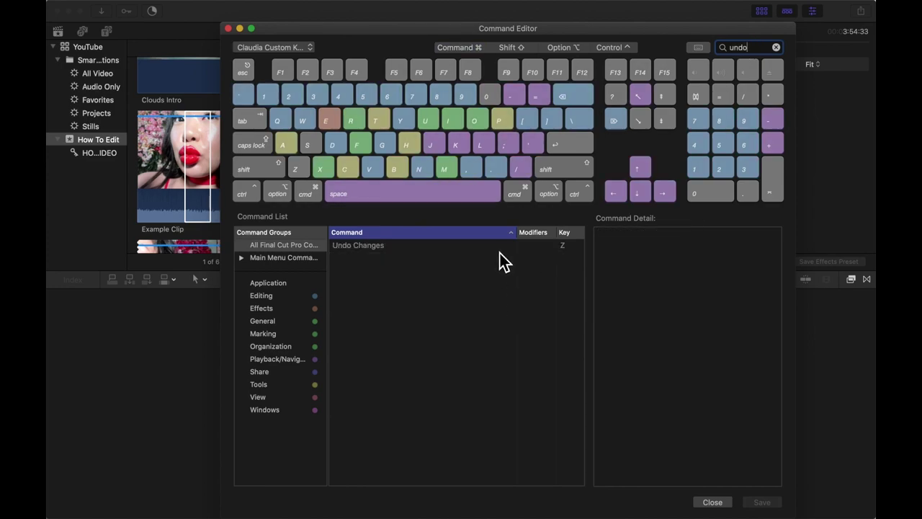
# Step: Search the commands for "zoom" and examine the Zoom In and Zoom Out assignments
pyautogui.press('super+a')
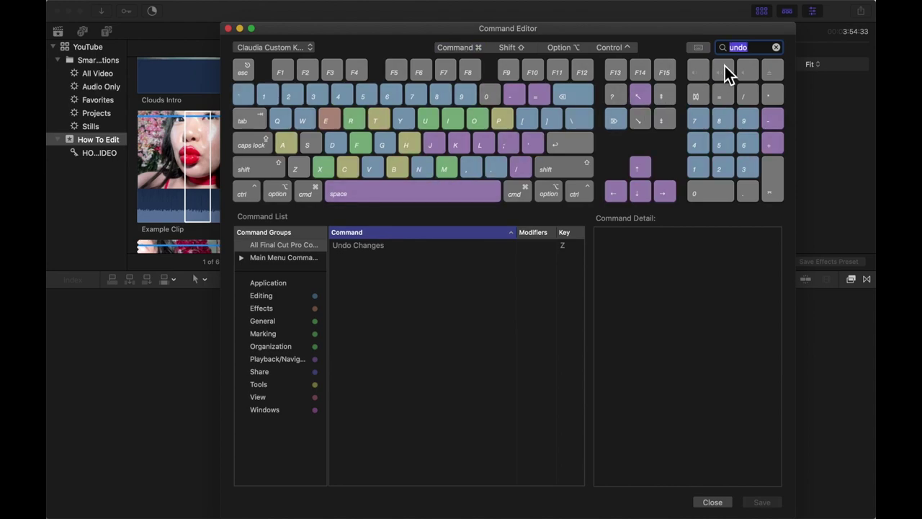
pyautogui.write('zoom')
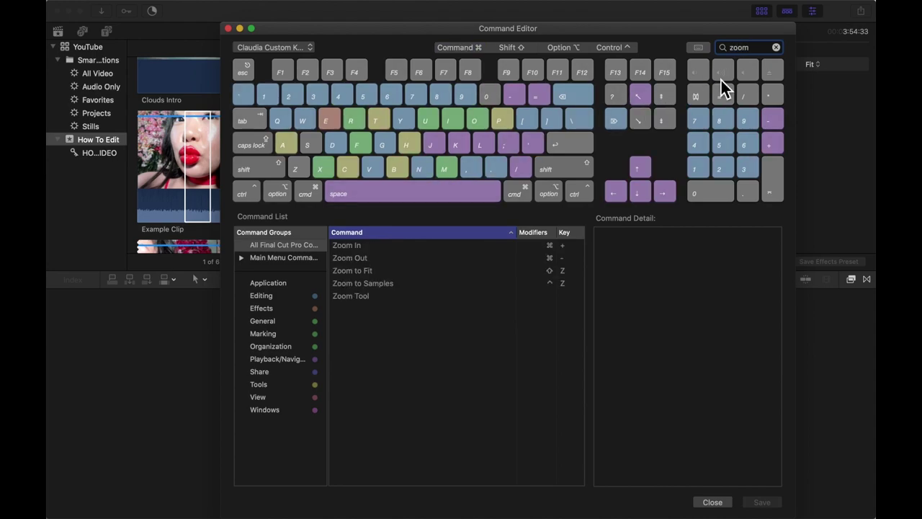
pyautogui.click(536, 250)
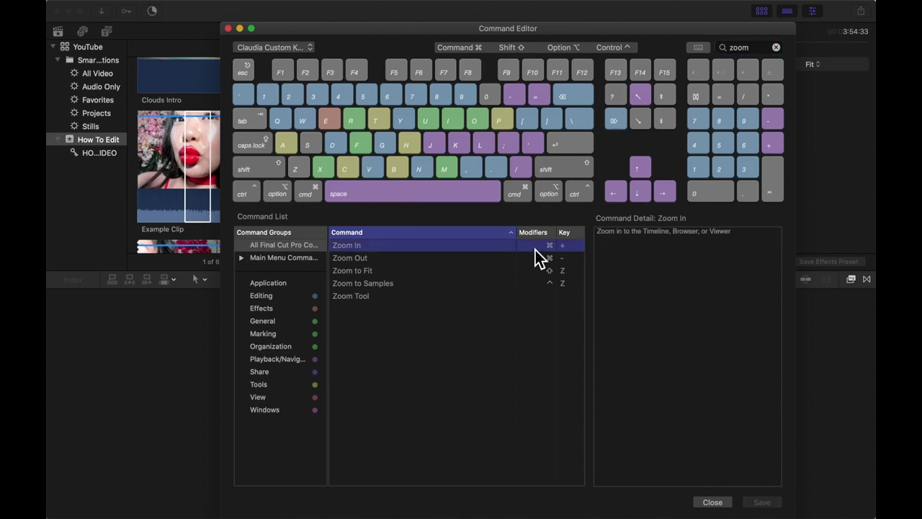
pyautogui.press('Down')
# Step: Search the commands for "marker" to check the marker key assignments
pyautogui.doubleClick(753, 48)
pyautogui.write('marker')
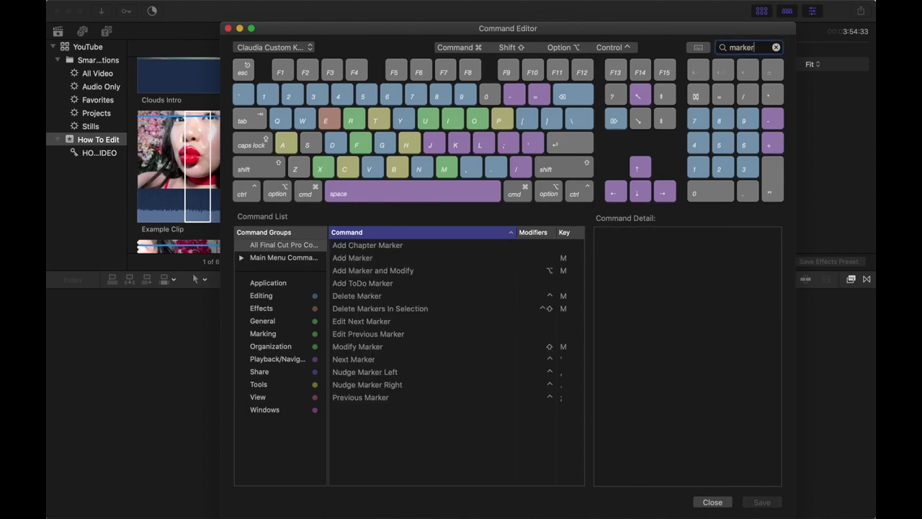
pyautogui.write('s')
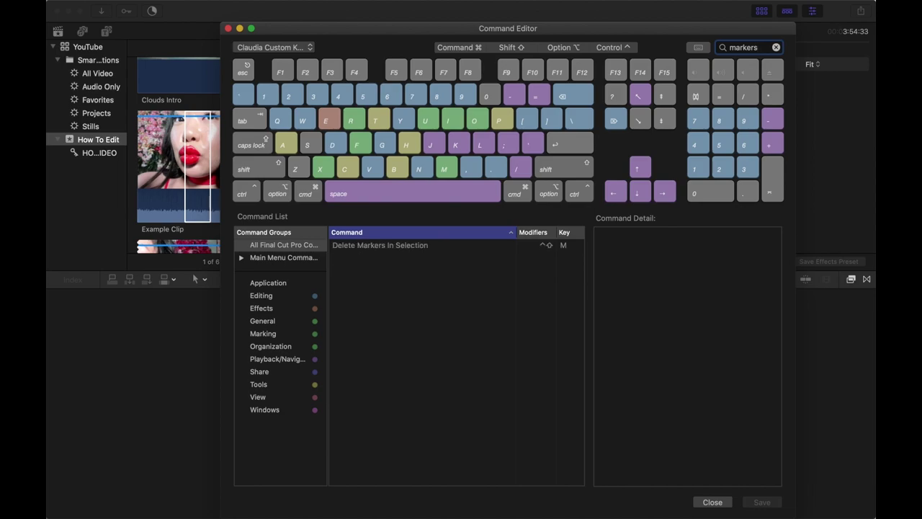
pyautogui.press('BackSpace')
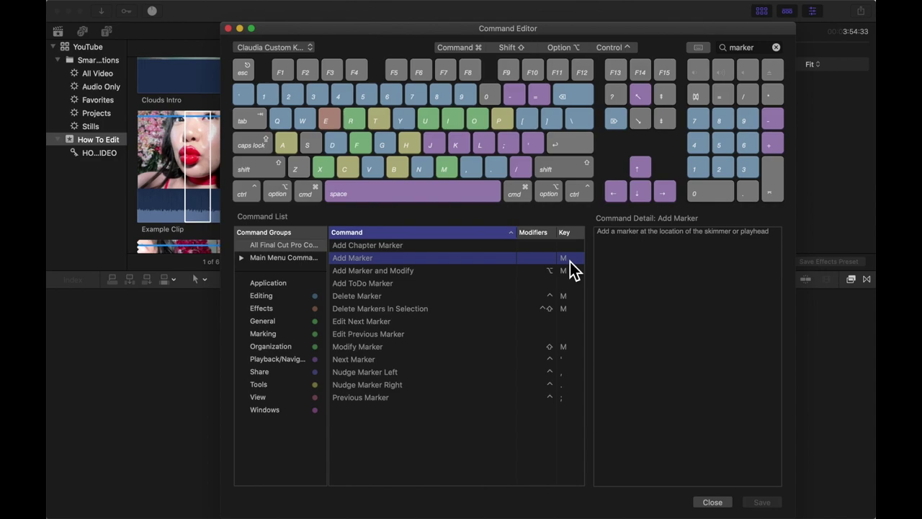
# Step: Look up the "keyword" commands and examine the Show/Hide Keyword Editor and Apply Keyword Tag 1 assignments
pyautogui.click(512, 465)
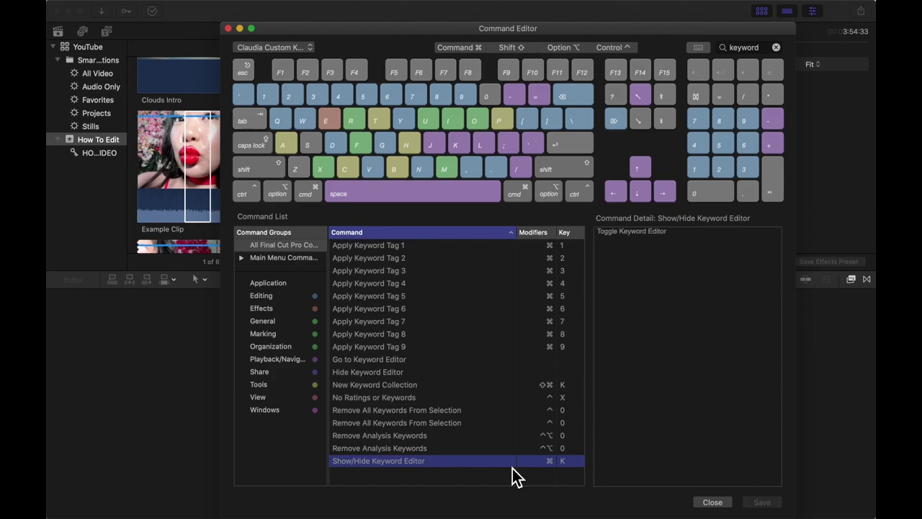
pyautogui.click(507, 247)
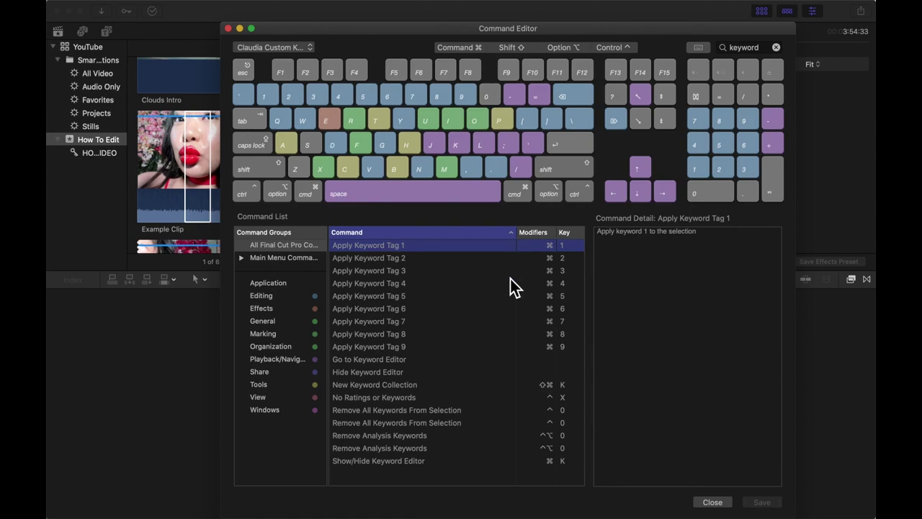
# Step: Examine the assignments of Apply Keyword Tag 9 and Apply Keyword Tag 1
pyautogui.keyDown('shift'); pyautogui.click(515, 347); pyautogui.keyUp('shift')
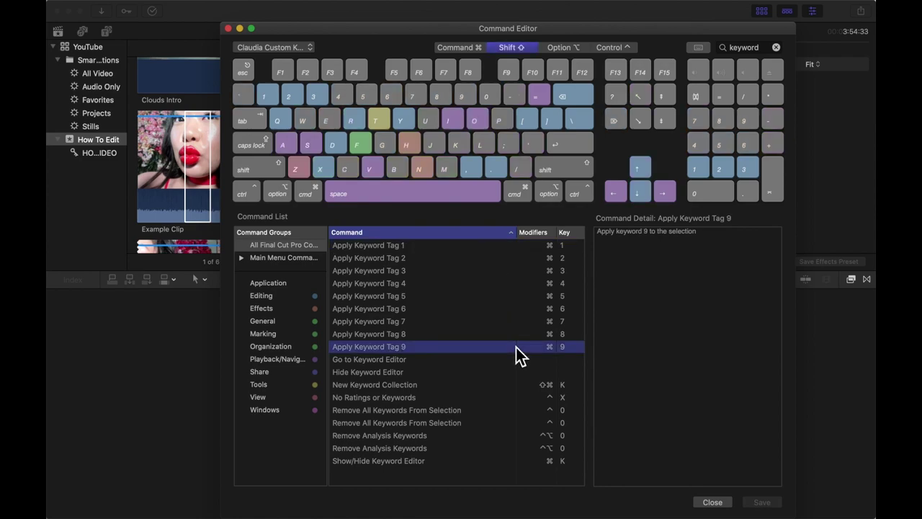
pyautogui.click(520, 246)
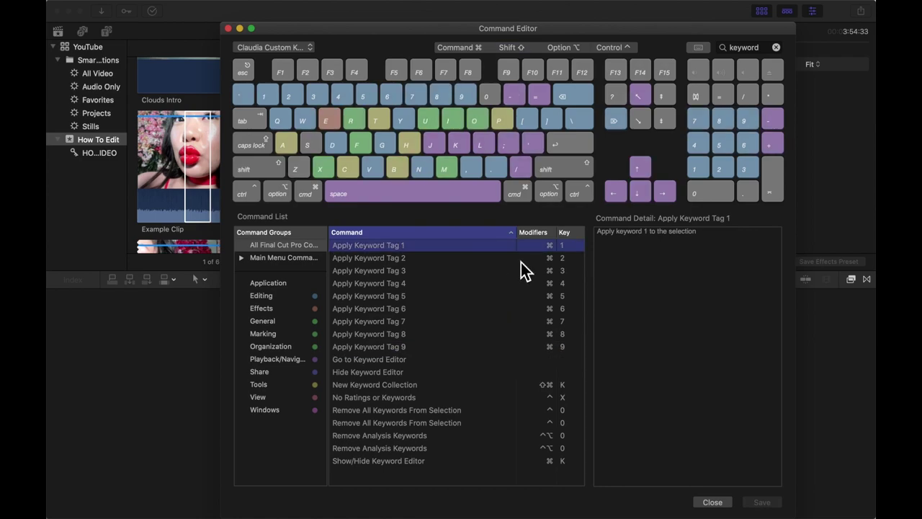
# Step: Search the commands for "default", examine Add Default Transition, Add Default Video Effect and Insert Default Generator, and close the Command Editor
pyautogui.click(776, 46)
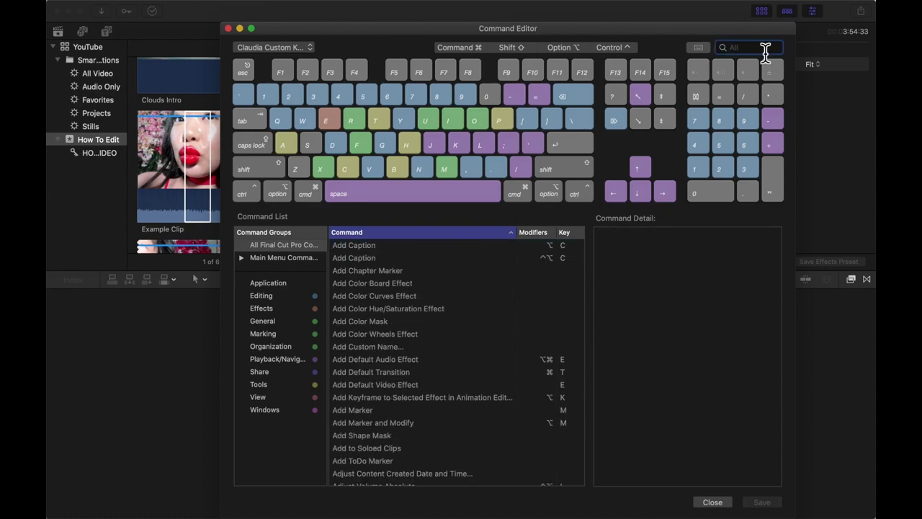
pyautogui.write('default')
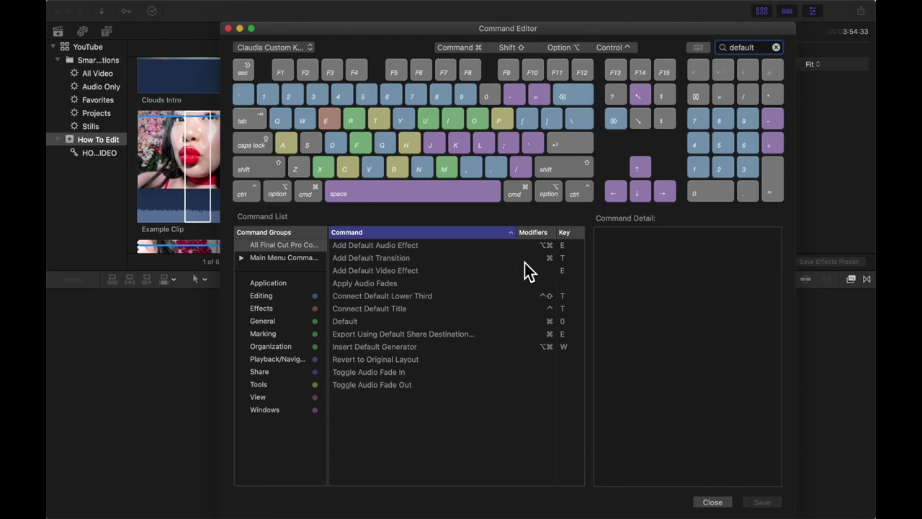
pyautogui.click(503, 260)
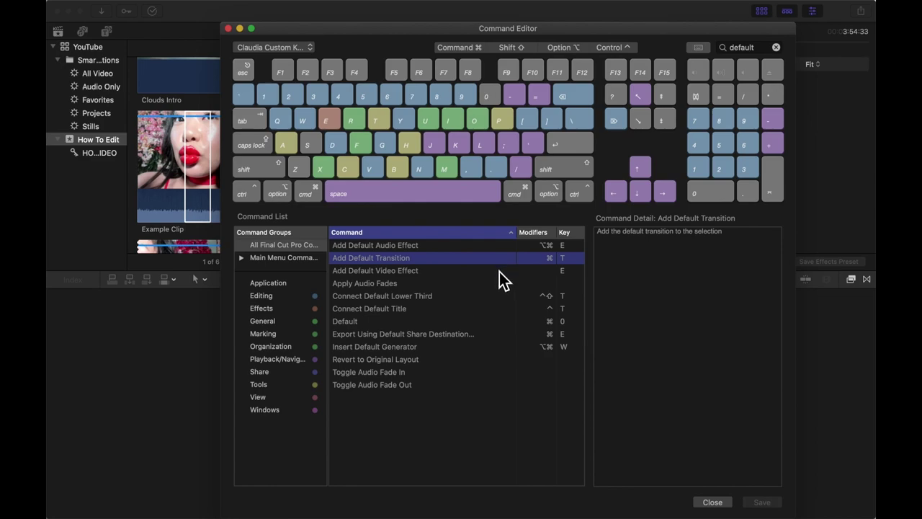
pyautogui.click(499, 273)
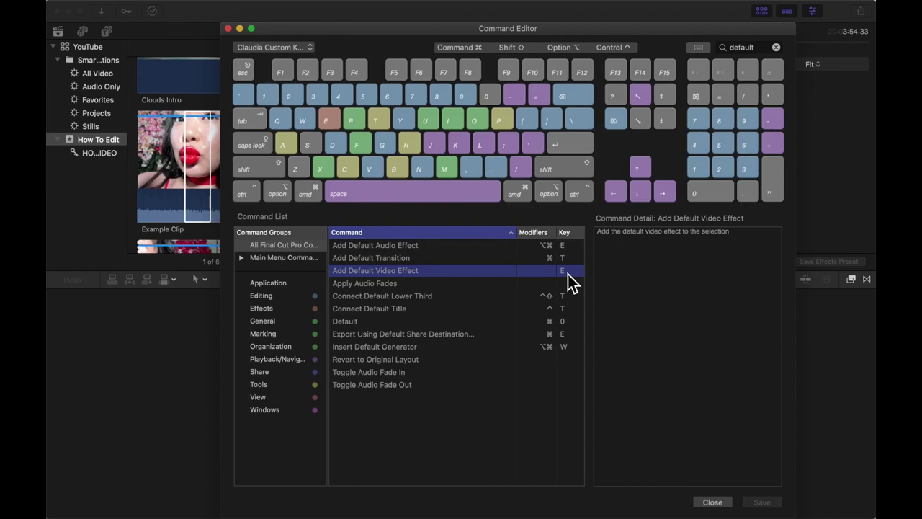
pyautogui.click(584, 346)
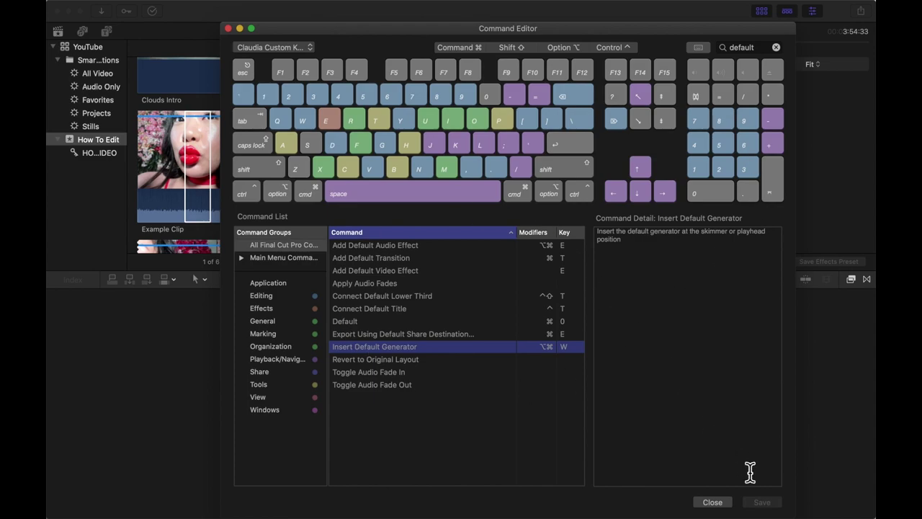
pyautogui.click(710, 504)
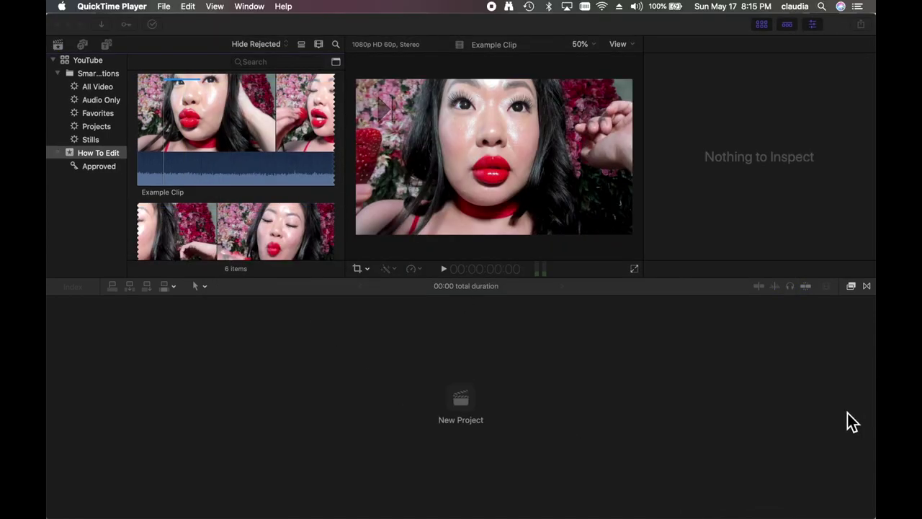
# Step: Turn on video and audio skimming and skim through Example Clip in the browser
pyautogui.click(762, 287)
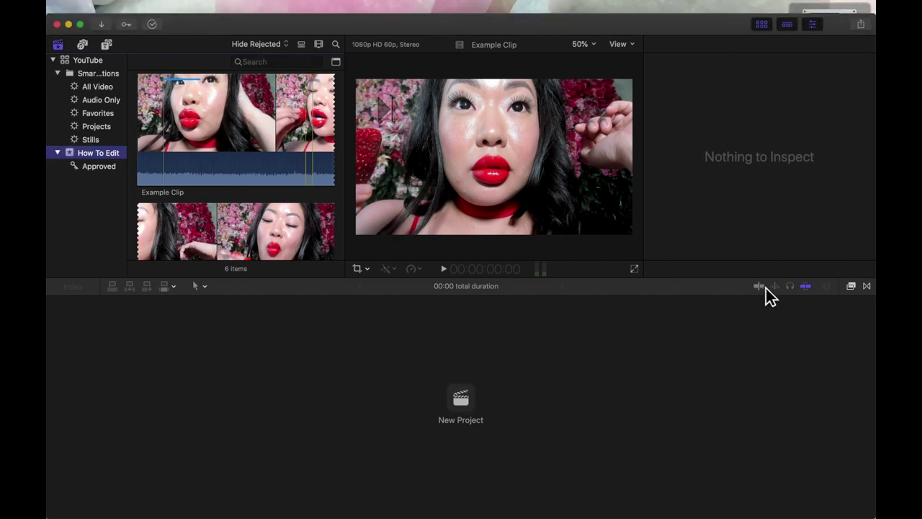
pyautogui.click(787, 295)
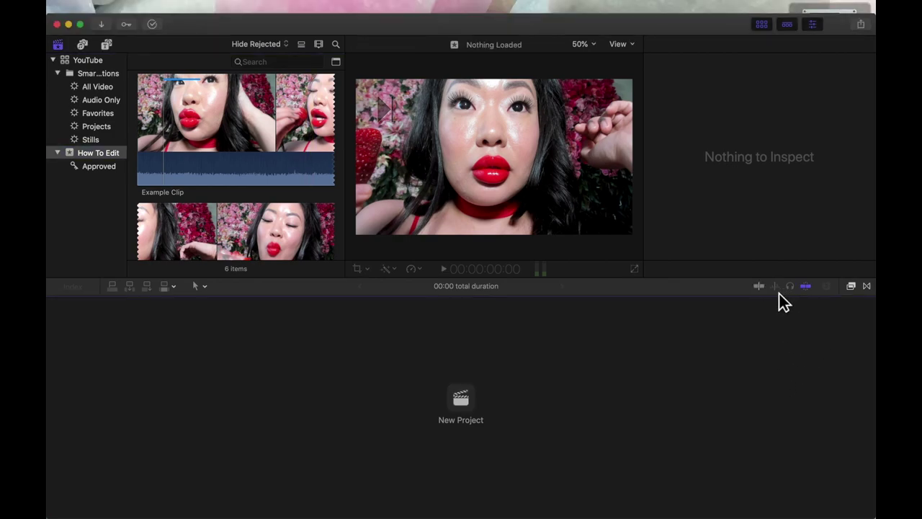
pyautogui.click(766, 291)
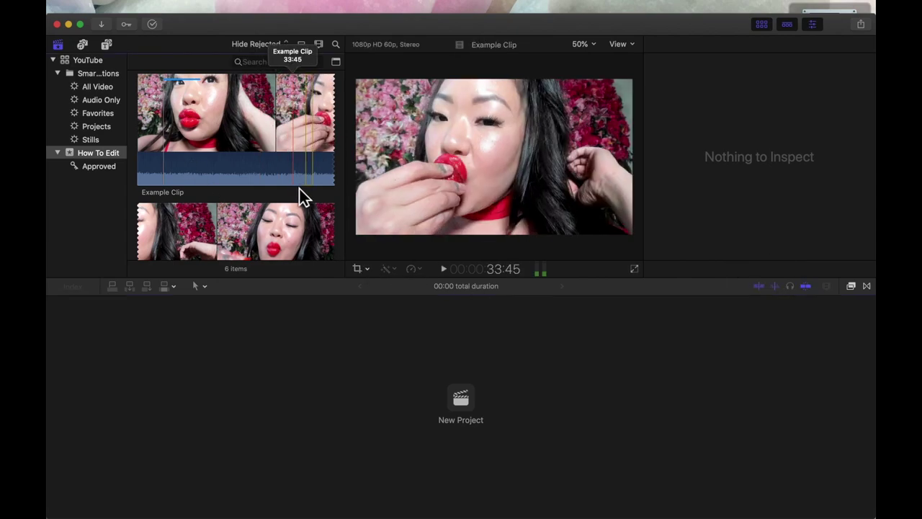
pyautogui.click(300, 188)
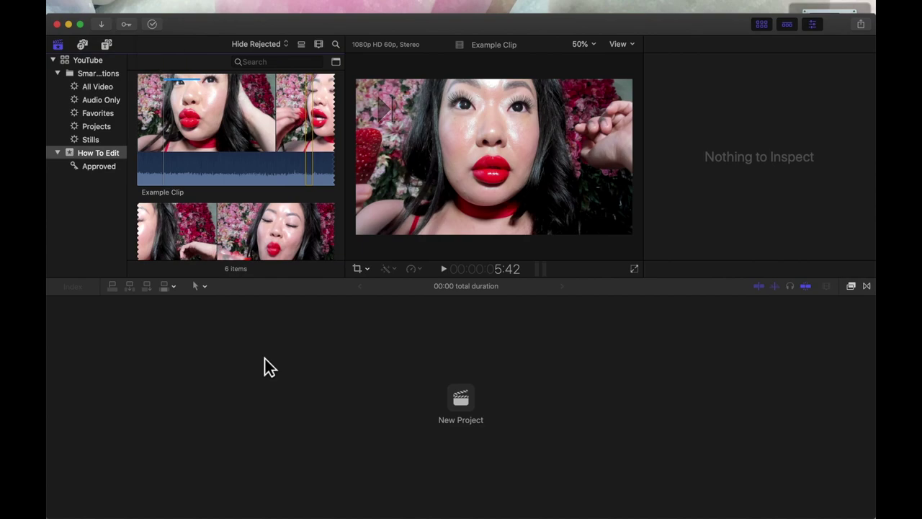
# Step: Start a new project in the How To Edit event and name it "How To Edit"
pyautogui.click(474, 406)
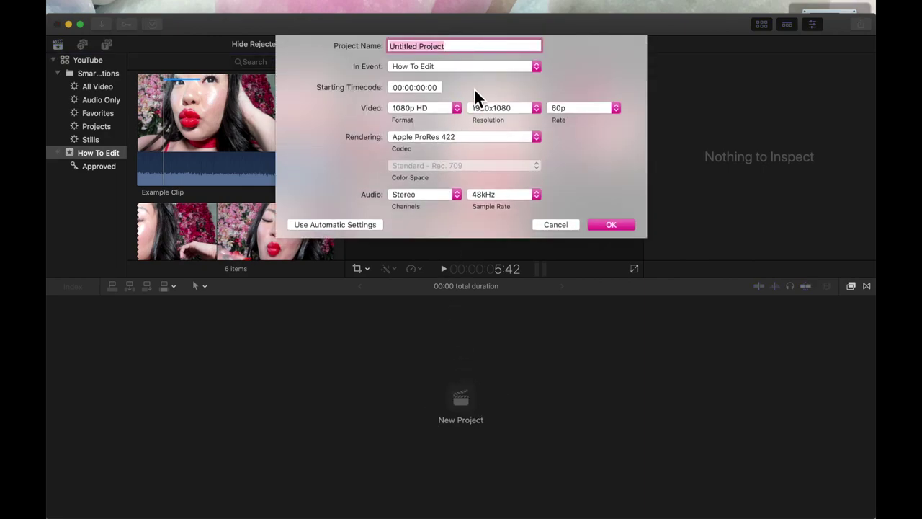
pyautogui.write('pixel')
pyautogui.press('BackSpace')
pyautogui.press('BackSpace')
pyautogui.press('BackSpace')
pyautogui.press('BackSpace')
pyautogui.press('BackSpace')
pyautogui.write('How To Edit')
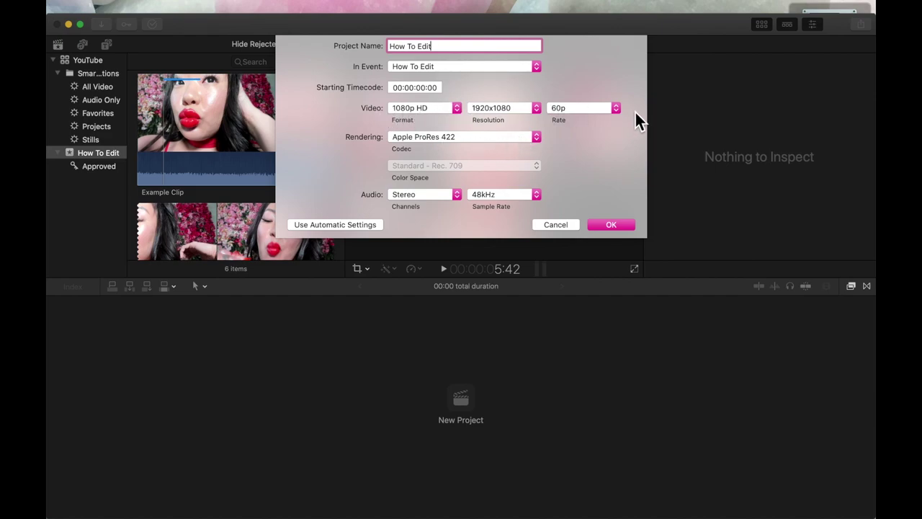
# Step: Keep the project's video format at 1080p HD with a resolution of 1920x1080 and create the project
pyautogui.click(430, 107)
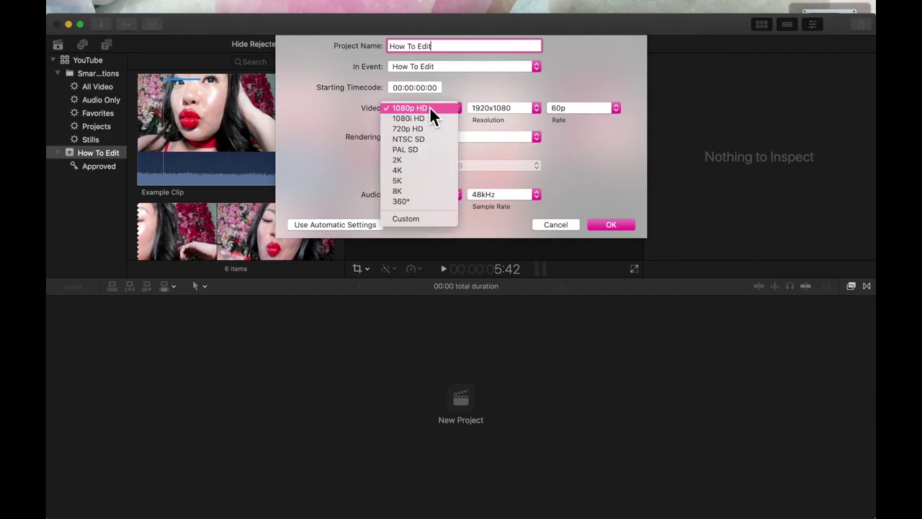
pyautogui.click(424, 47)
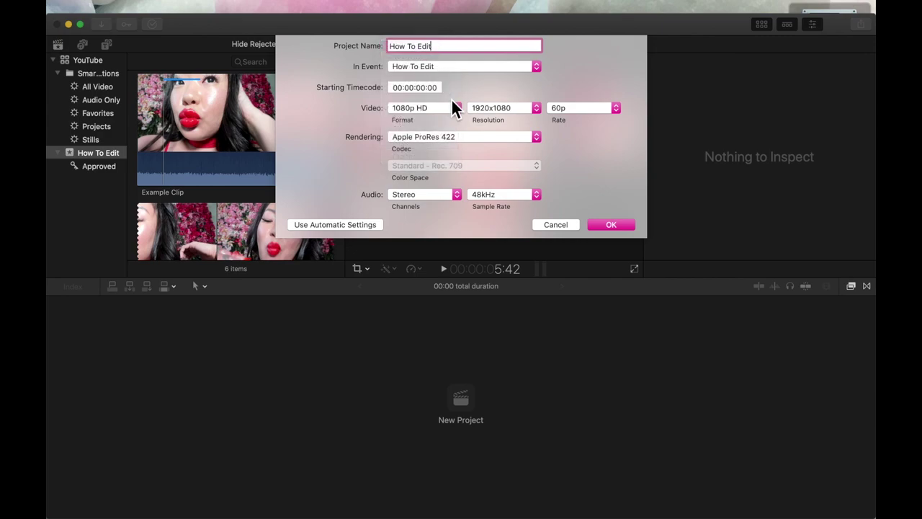
pyautogui.click(501, 115)
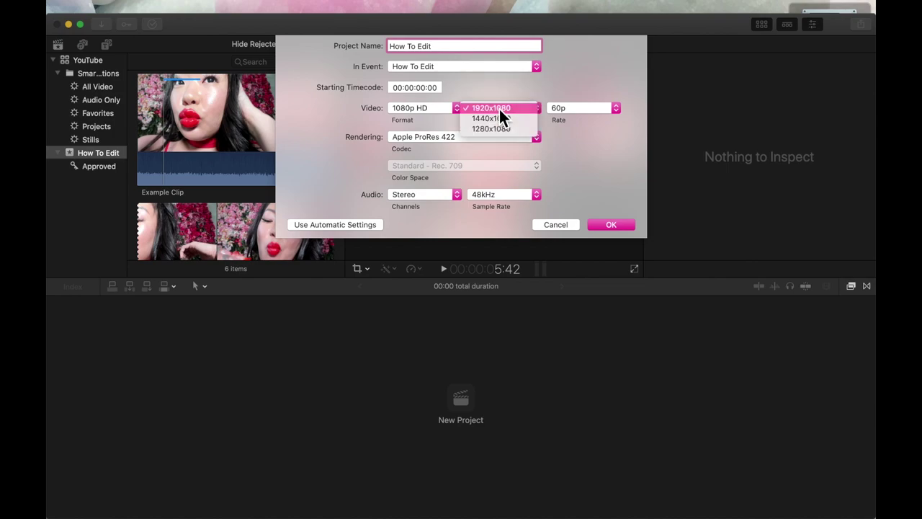
pyautogui.click(498, 106)
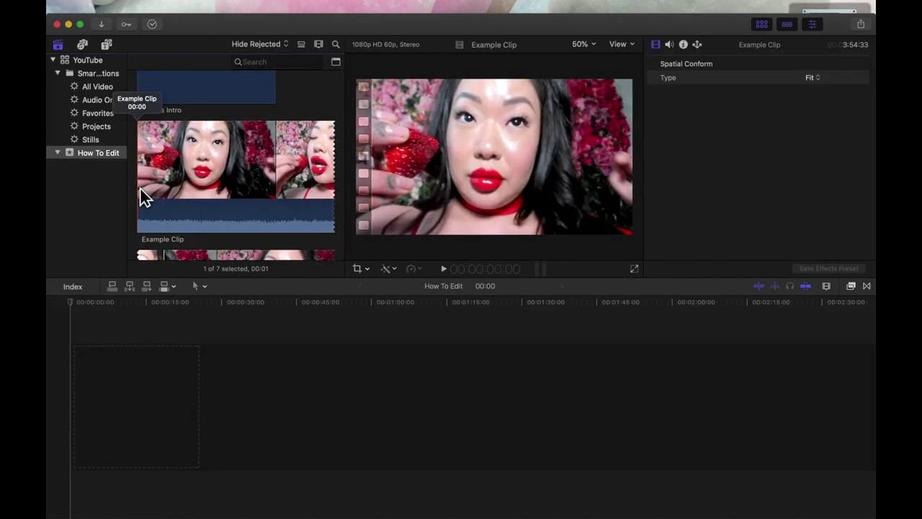
# Step: Mark a range of about 5 seconds in Example Clip, starting near 11 seconds, and add it to the start of the How To Edit timeline
pyautogui.scroll(-3, 141, 188)
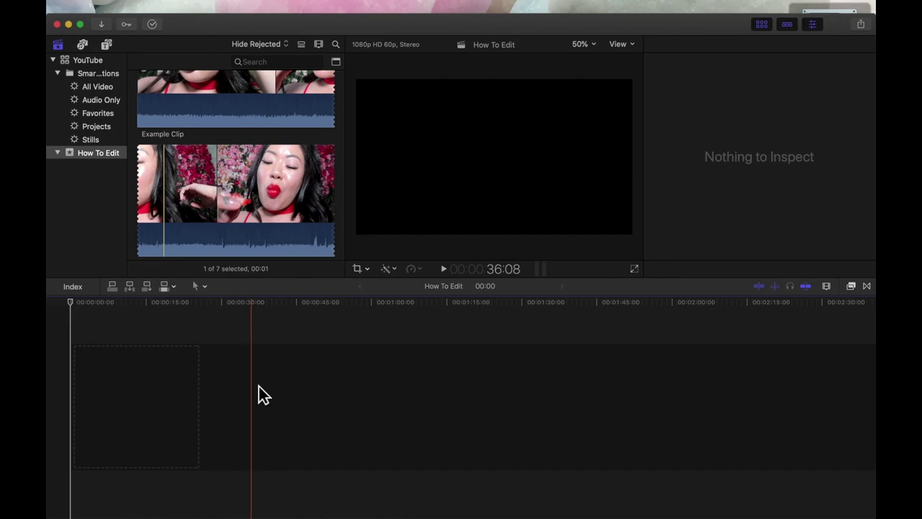
pyautogui.scroll(1, 225, 211)
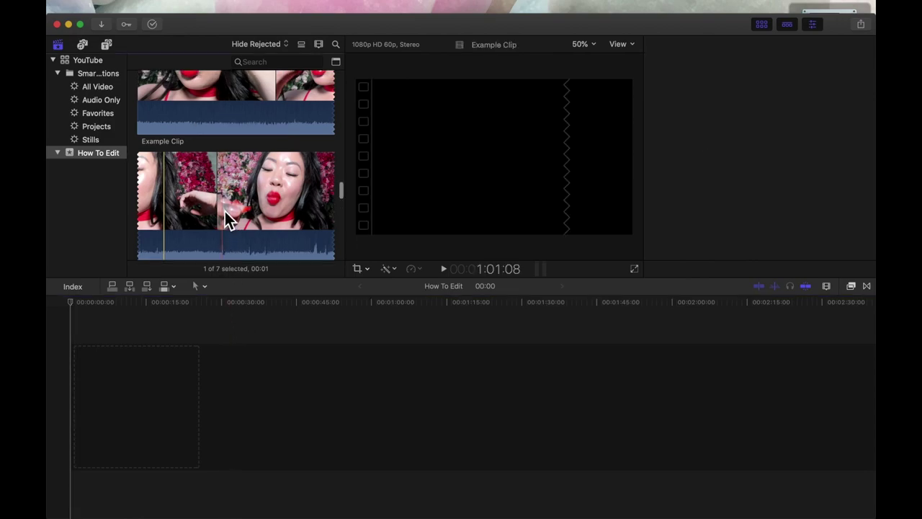
pyautogui.scroll(5, 225, 211)
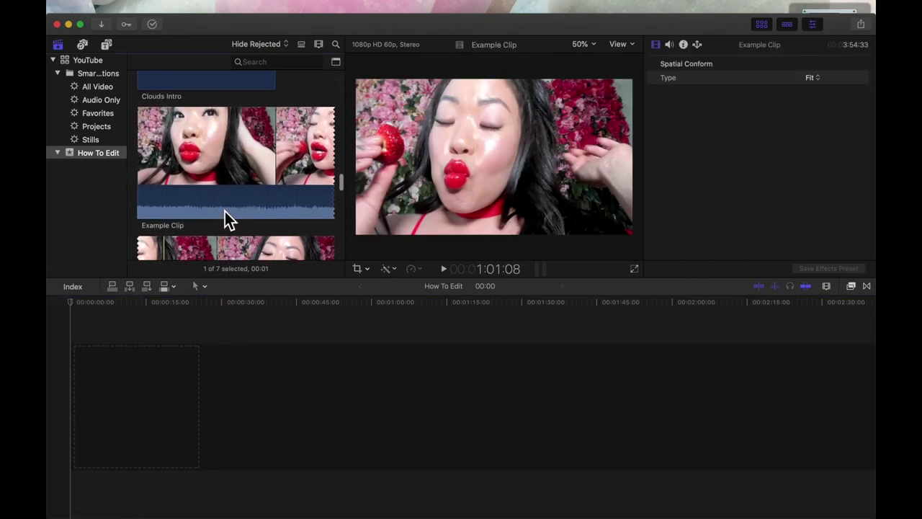
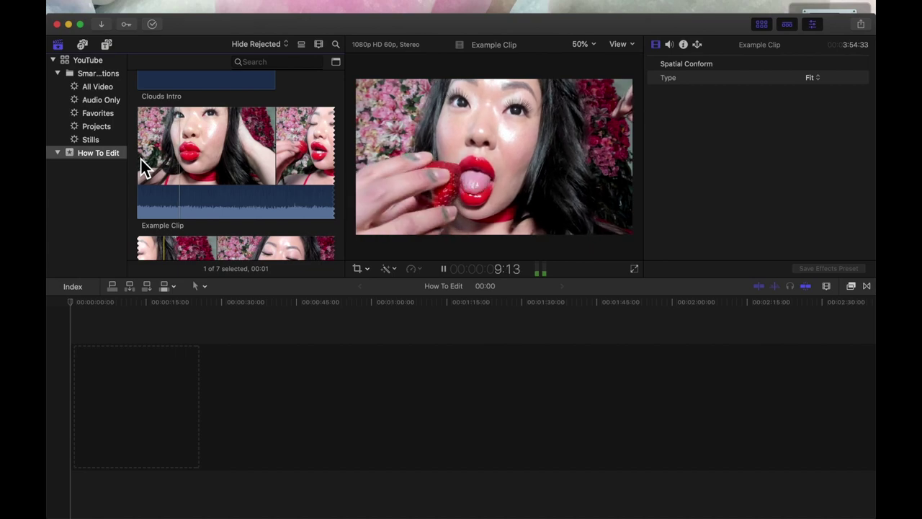
pyautogui.press('i')
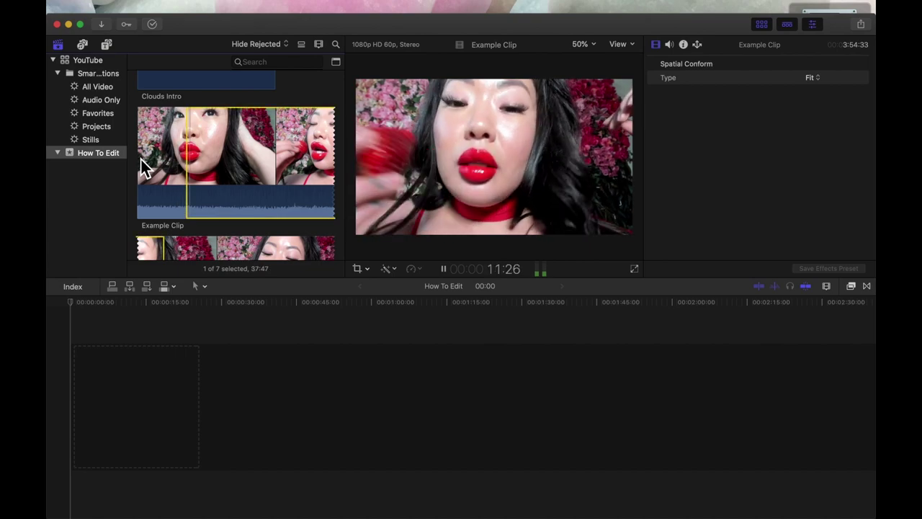
pyautogui.press('space')
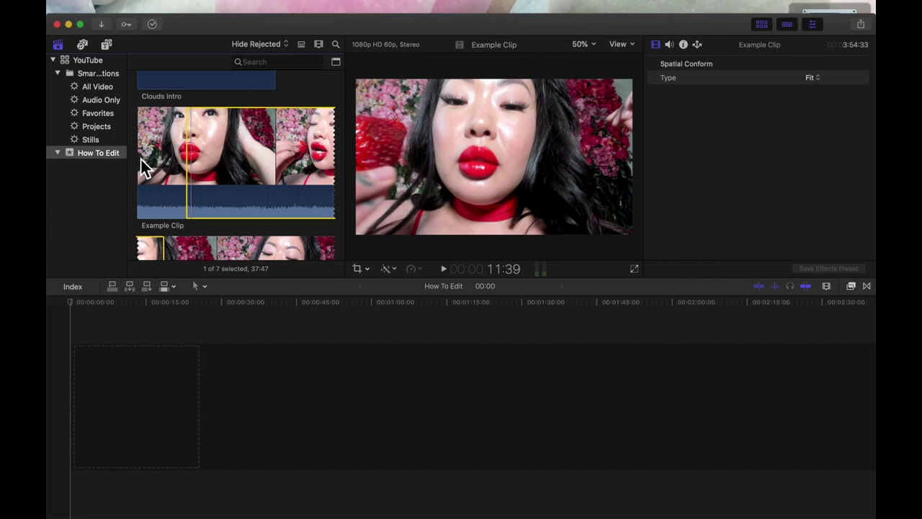
pyautogui.press('space')
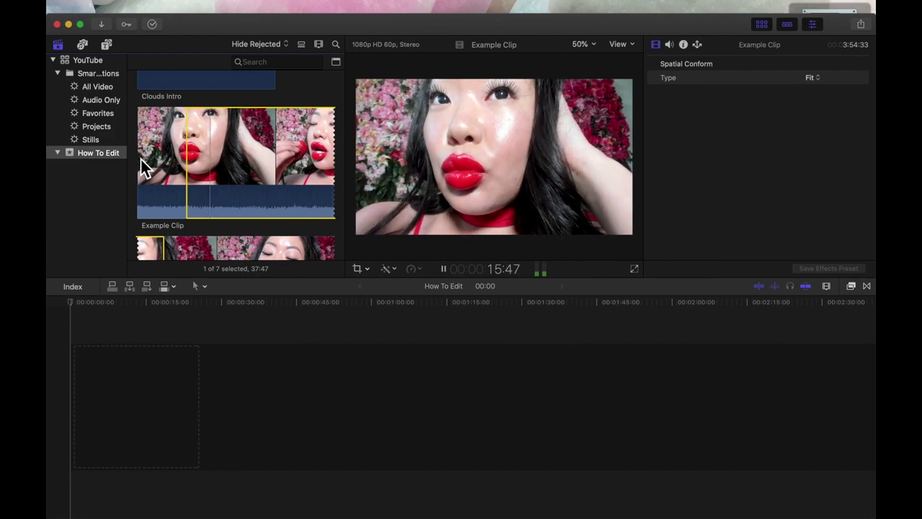
pyautogui.moveTo(186, 154); pyautogui.dragTo(211, 155)
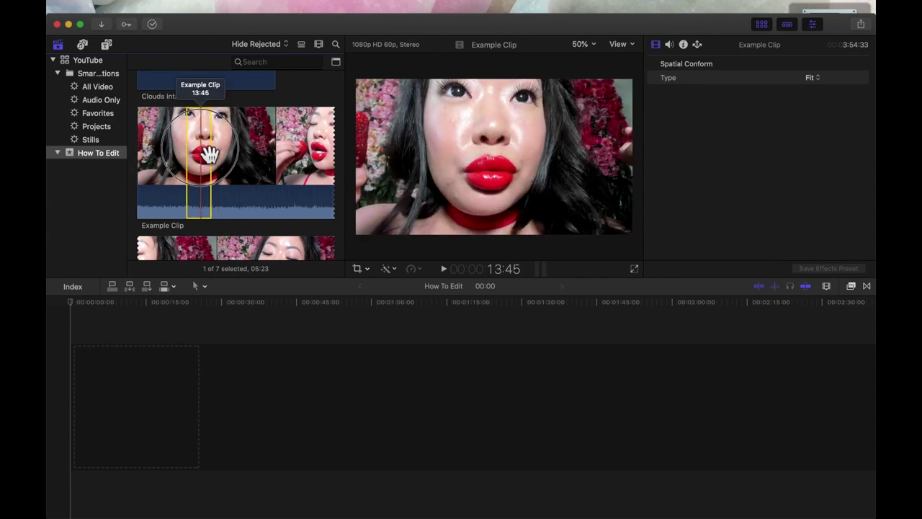
pyautogui.moveTo(199, 174); pyautogui.dragTo(137, 391)
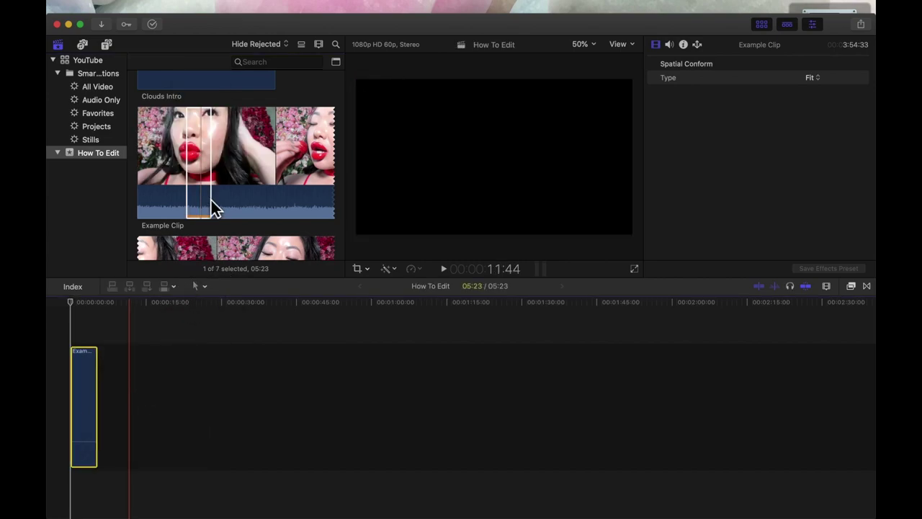
# Step: Review the Approved, Stills and GIFs keyword shortcuts and apply the GIFs keyword to the marked range of Example Clip
pyautogui.scroll(1, 211, 193)
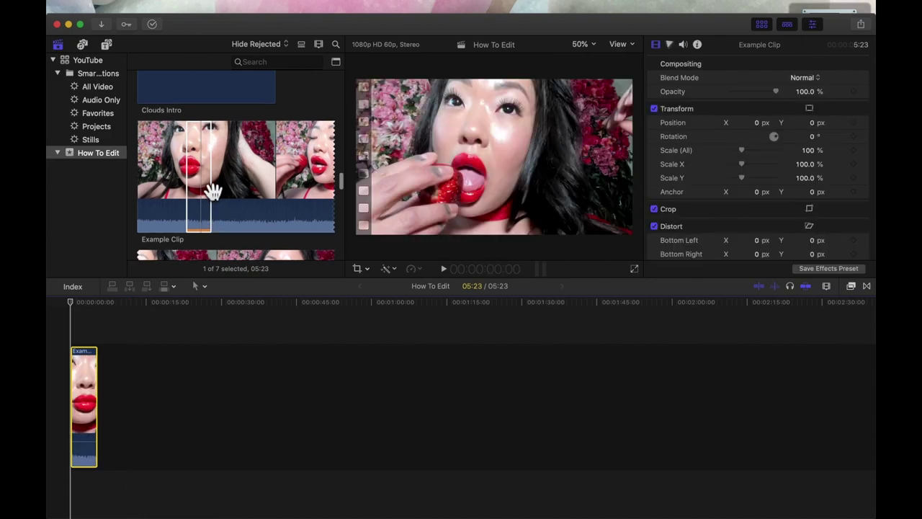
pyautogui.click(210, 165)
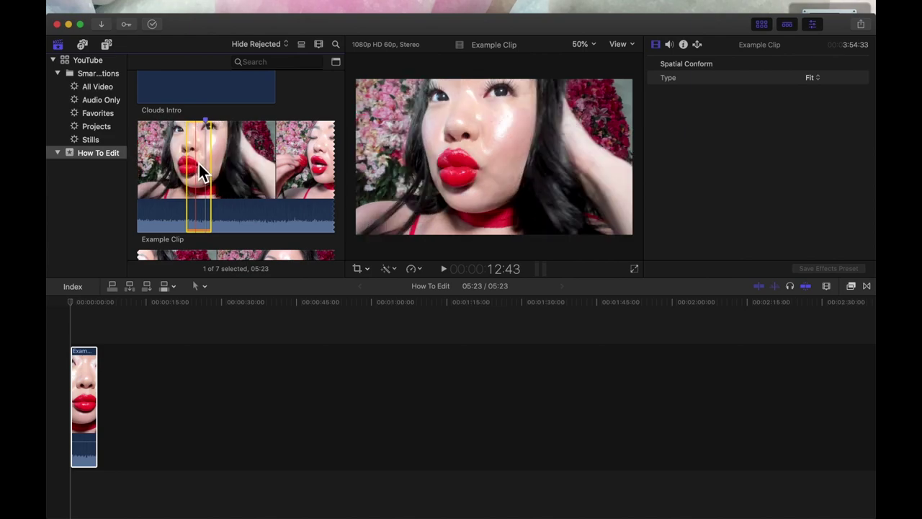
pyautogui.press('super+k')
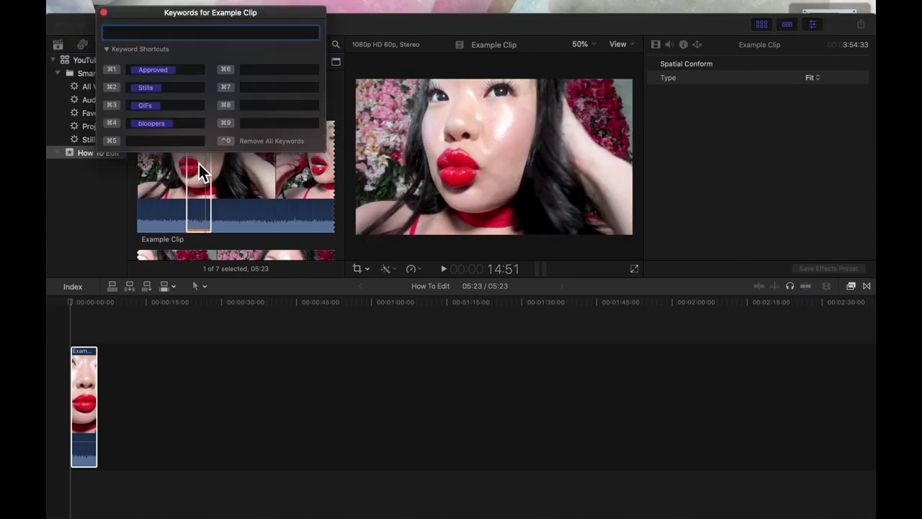
pyautogui.click(188, 72)
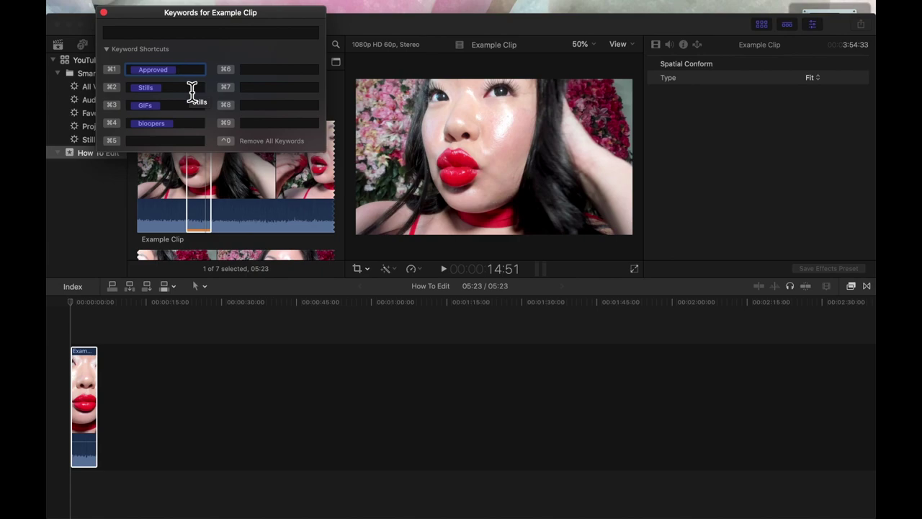
pyautogui.click(190, 90)
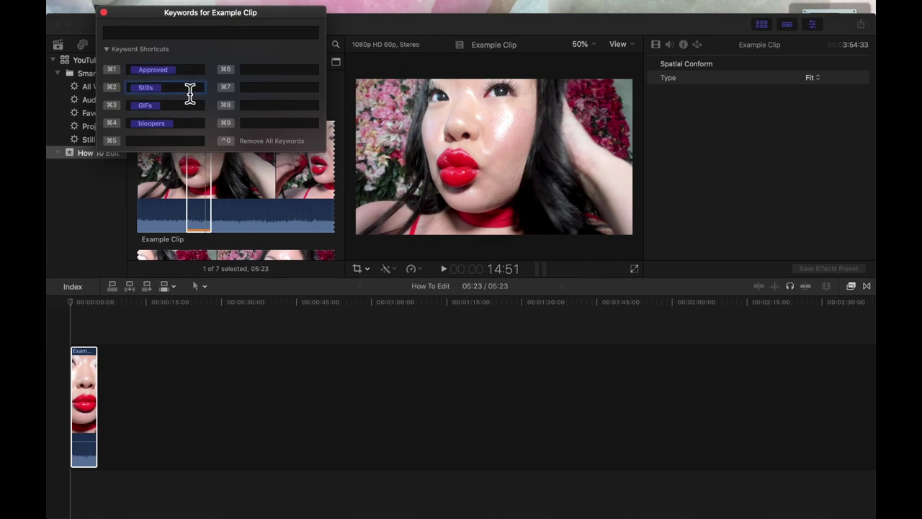
pyautogui.click(186, 109)
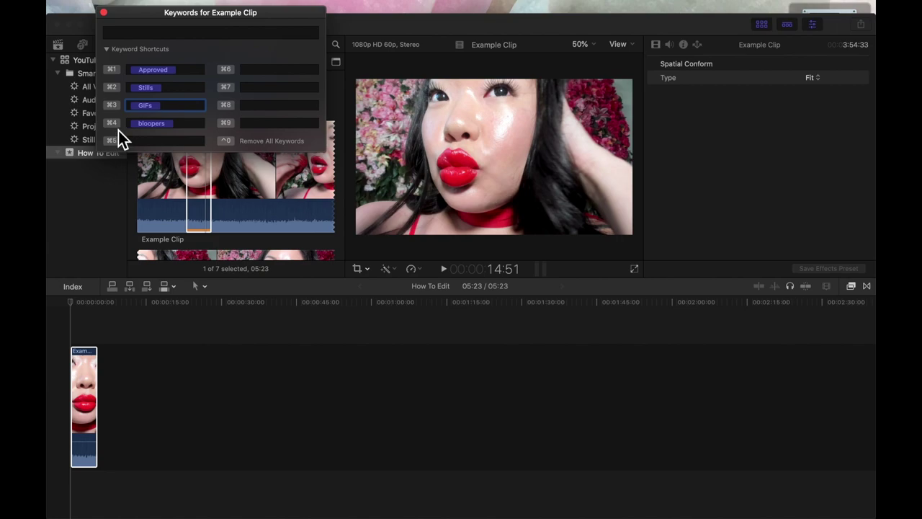
pyautogui.press('super+k')
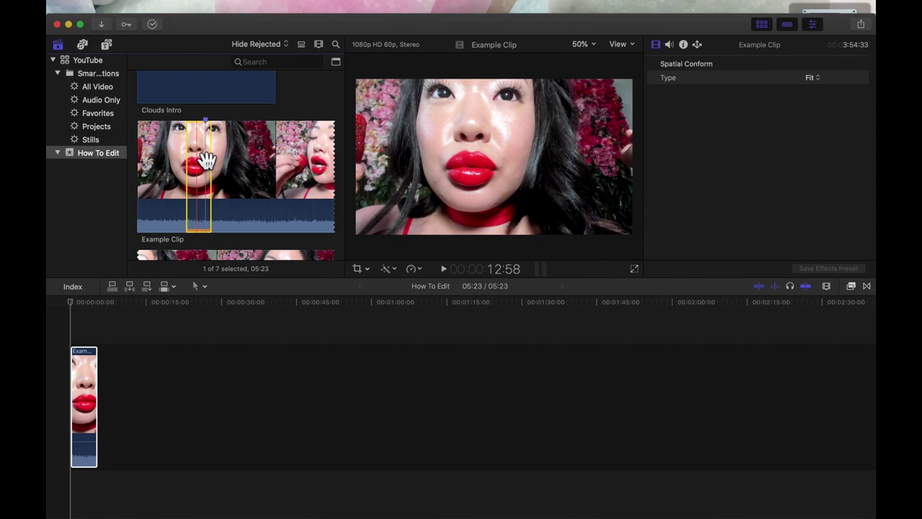
pyautogui.hotkey('ctrl', '1')
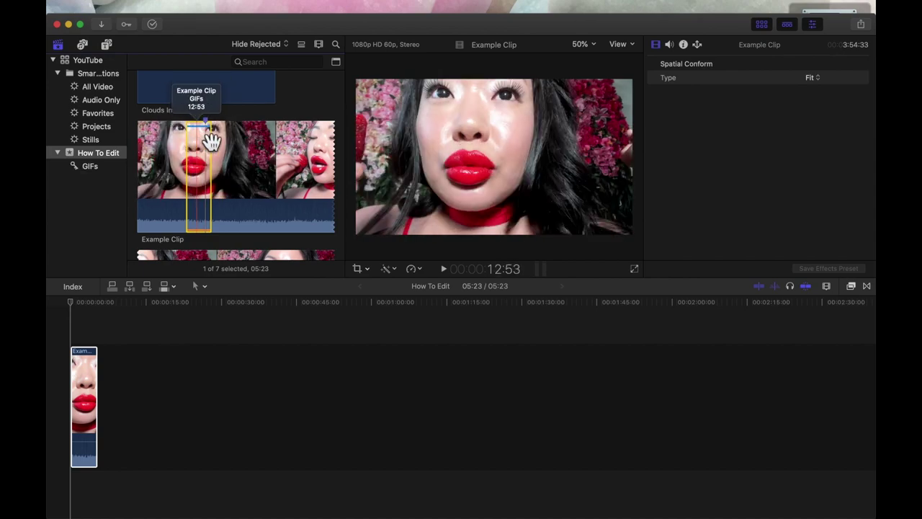
# Step: Check the tagged range in the GIFs keyword collection, return to the How To Edit event, and select the clip on the timeline
pyautogui.click(85, 171)
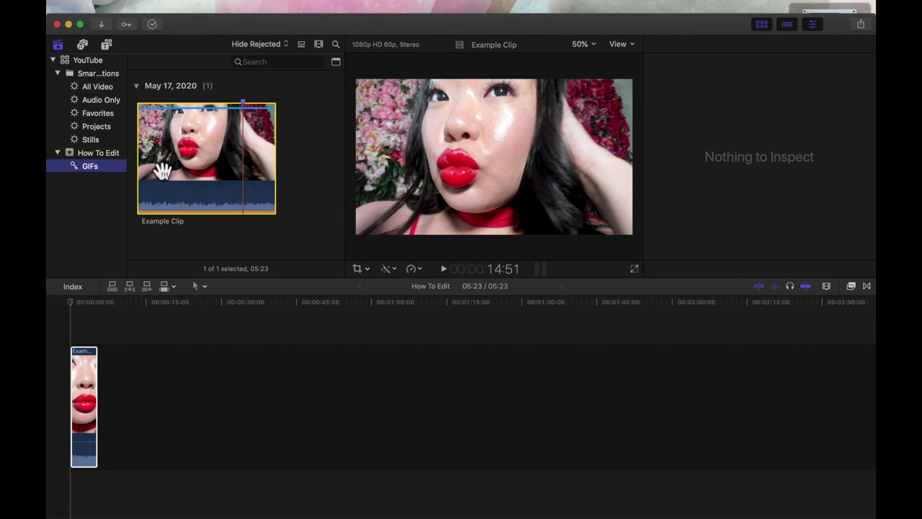
pyautogui.click(233, 139)
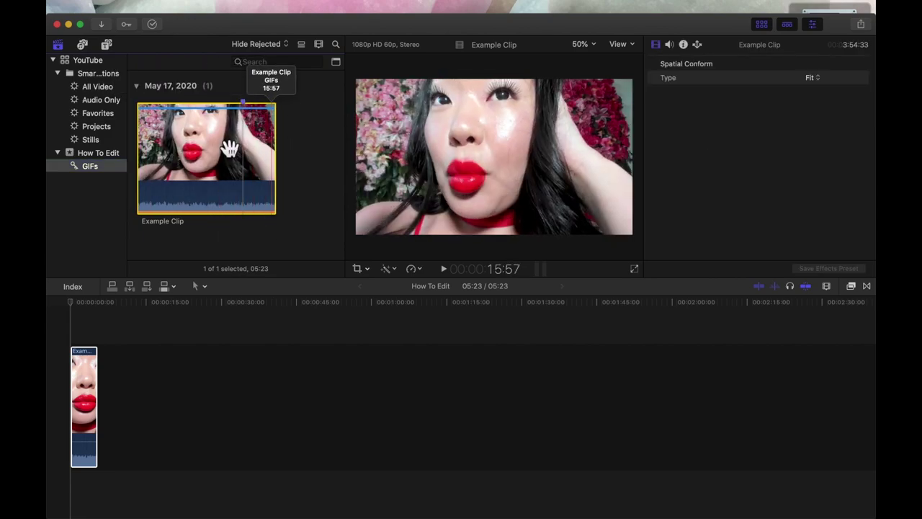
pyautogui.click(114, 156)
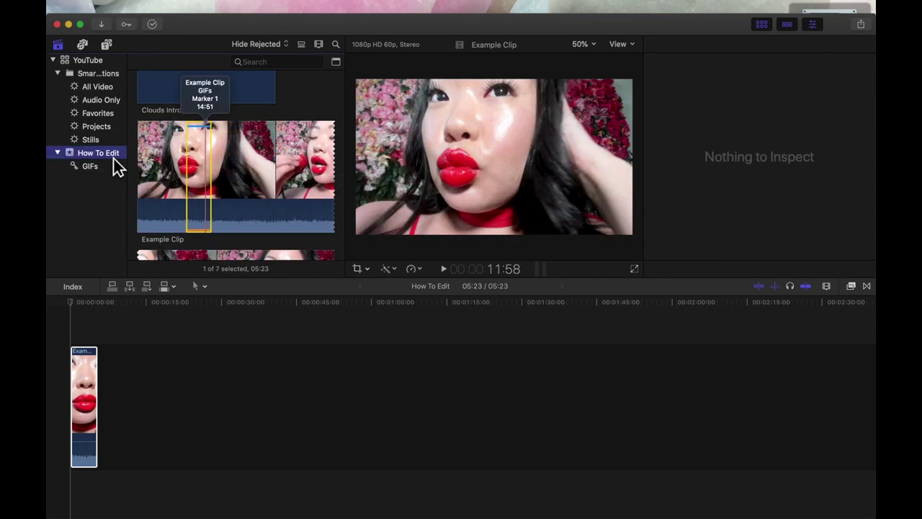
pyautogui.click(175, 218)
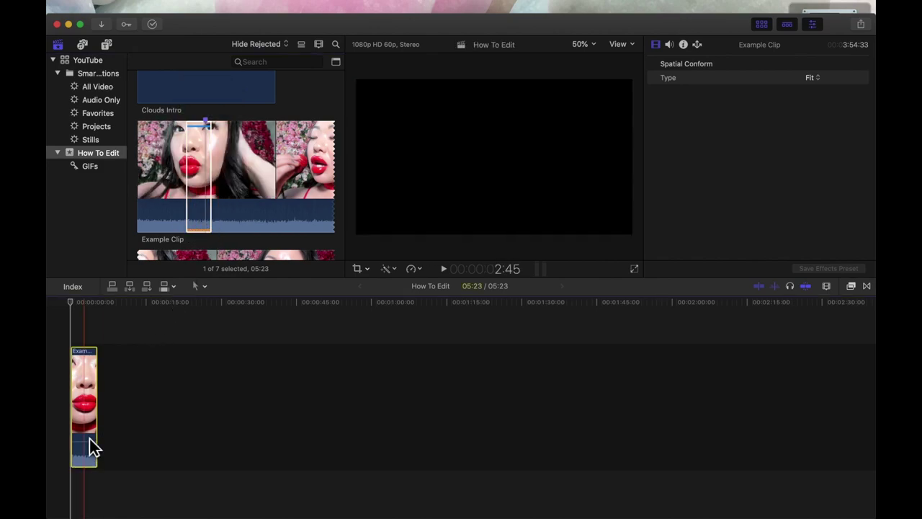
pyautogui.click(89, 438)
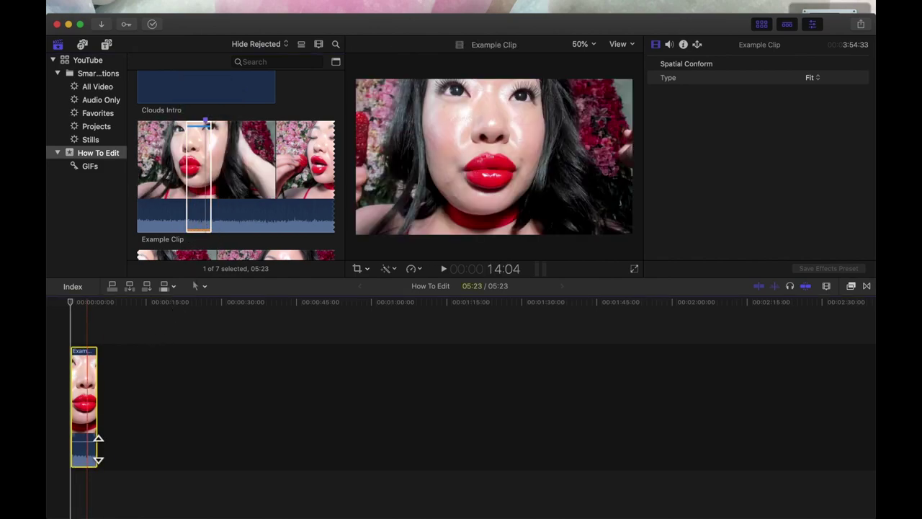
# Step: Append two more ranges of Example Clip to the timeline, about 9 seconds starting near 25 seconds and about 2 seconds near 40 seconds
pyautogui.click(240, 203)
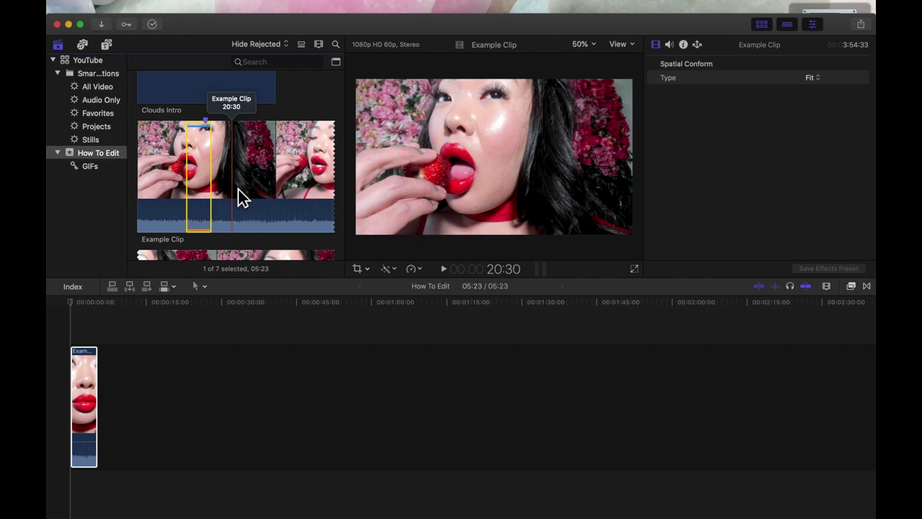
pyautogui.press('space')
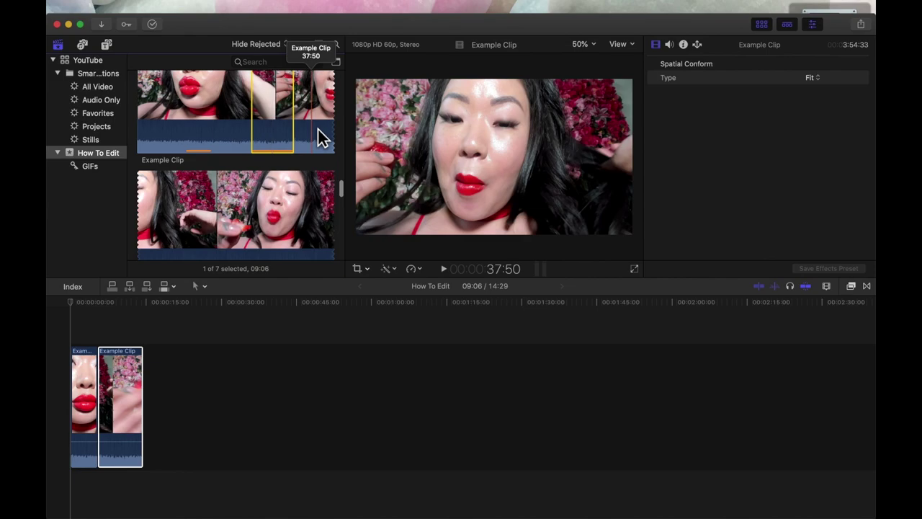
pyautogui.scroll(1, 317, 130)
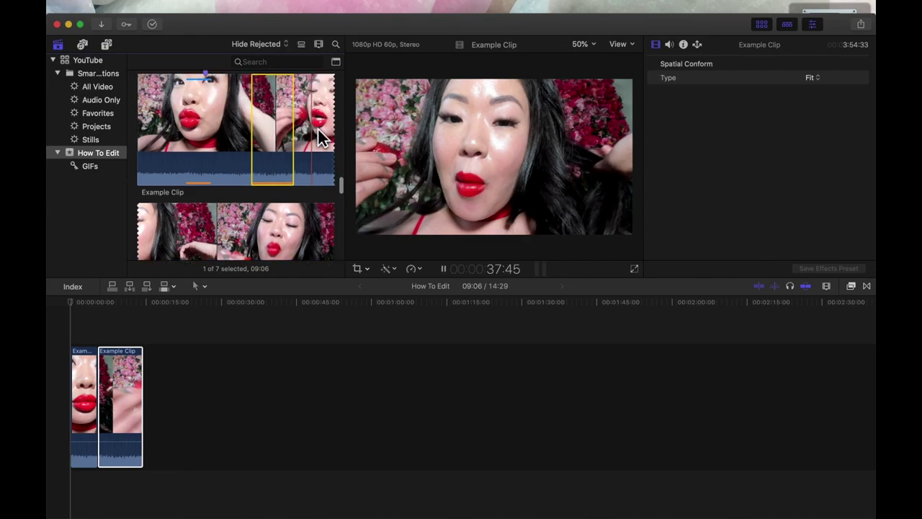
pyautogui.press('f')
pyautogui.moveTo(317, 127); pyautogui.dragTo(200, 409)
pyautogui.scroll(-1, 329, 135)
pyautogui.scroll(1, 329, 130)
pyautogui.scroll(-1, 182, 146)
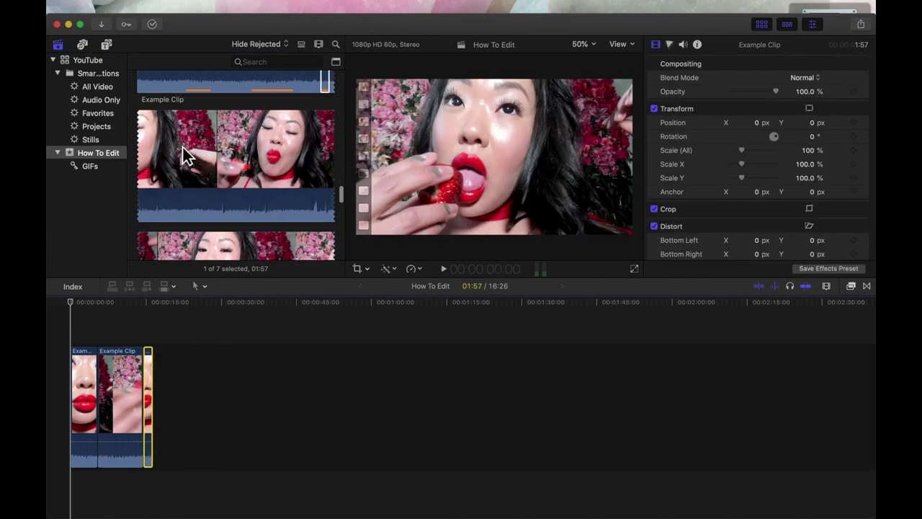
# Step: Append three further ranges of Example Clip, about 5, 6 and 13 seconds long, to the timeline and tag footage with the GIFs keyword
pyautogui.press('super+1')
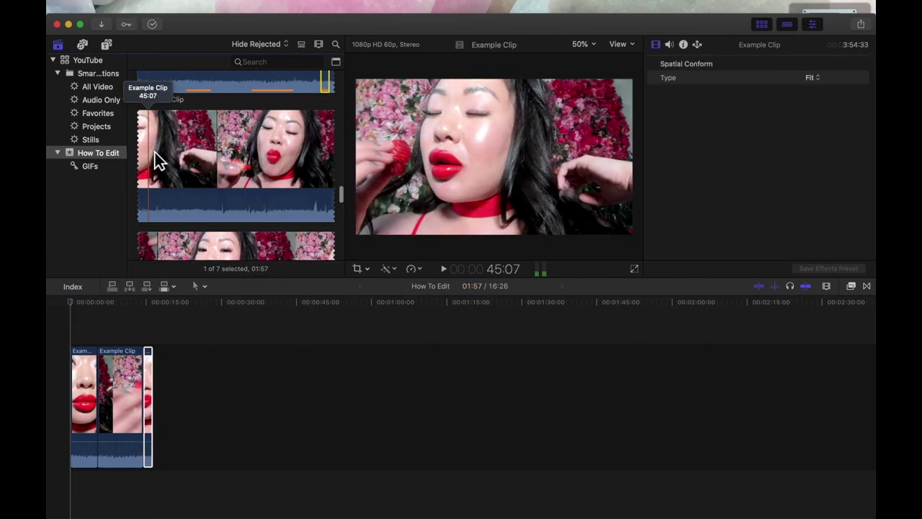
pyautogui.press('space')
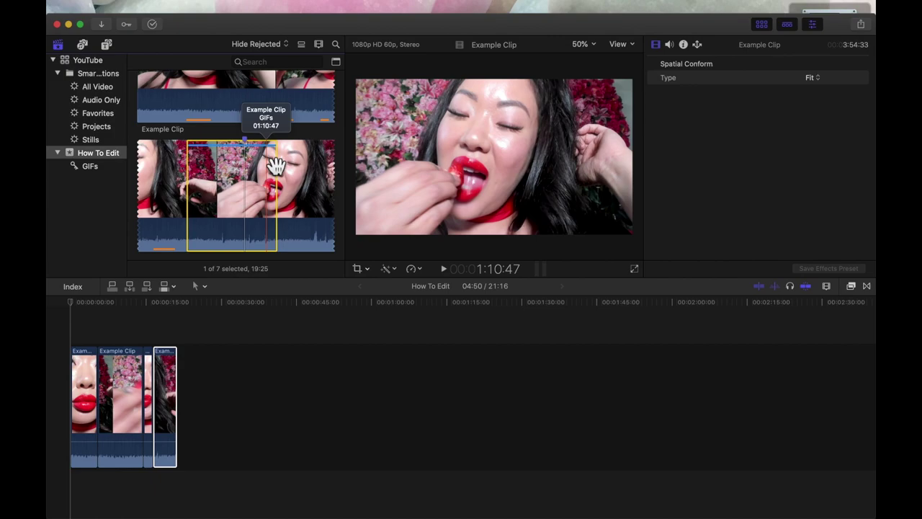
pyautogui.press('e')
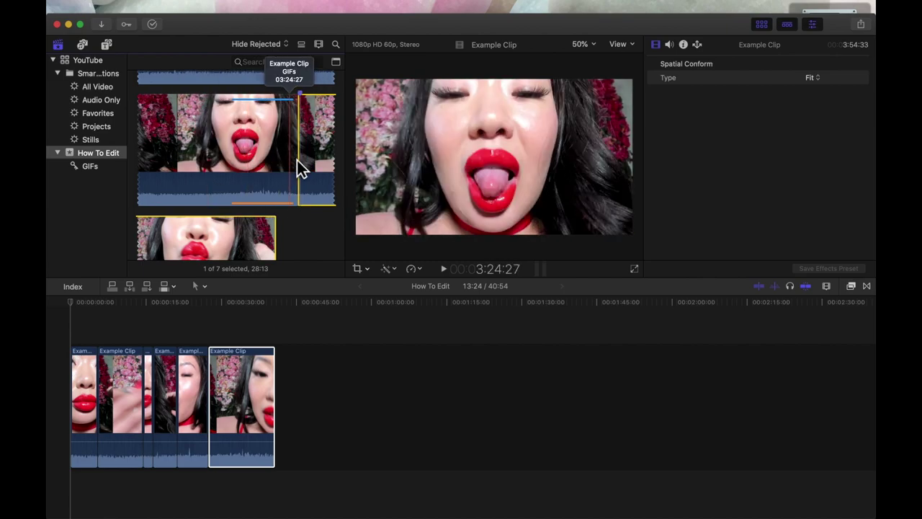
pyautogui.scroll(-3, 296, 160)
pyautogui.scroll(4, 294, 165)
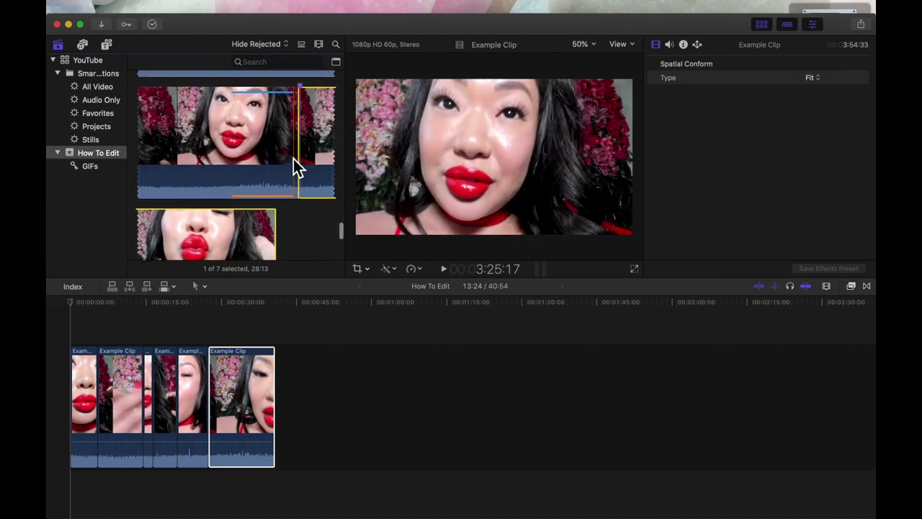
# Step: Play the timeline from its start and blade the first clip at 4:16
pyautogui.click(80, 332)
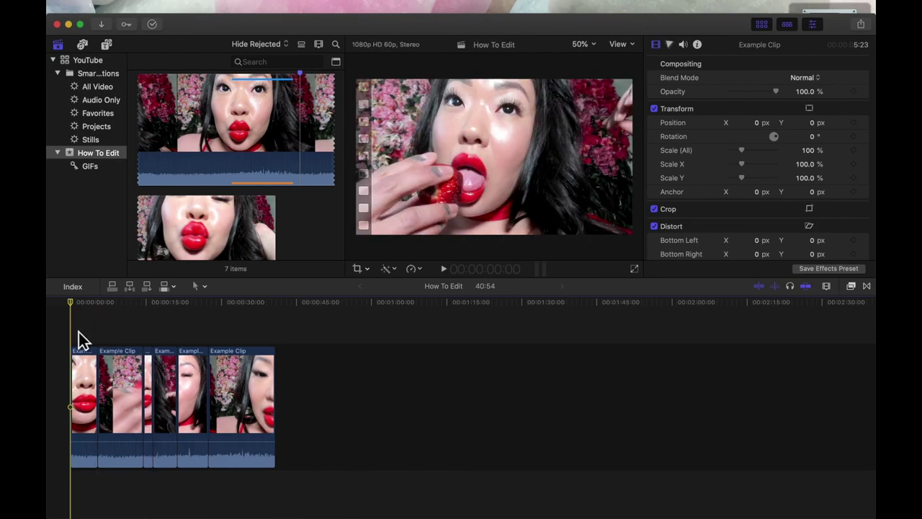
pyautogui.press('space')
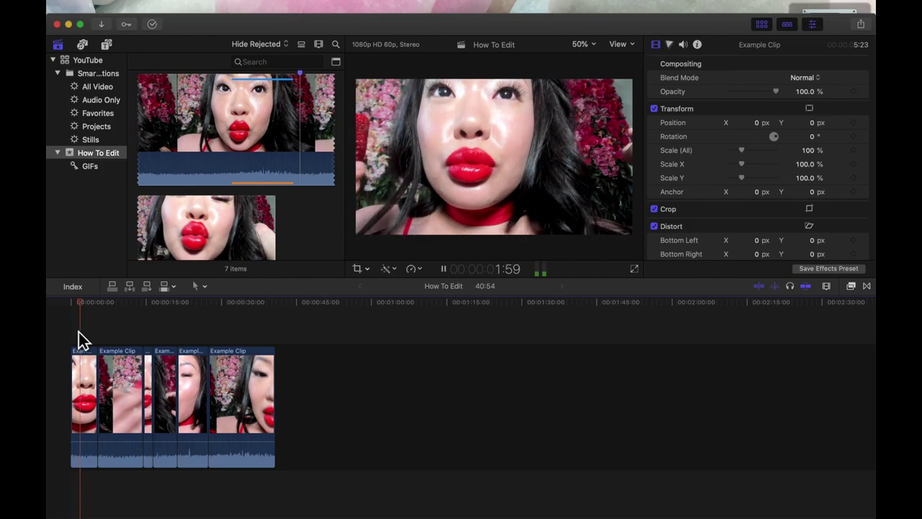
pyautogui.press('space')
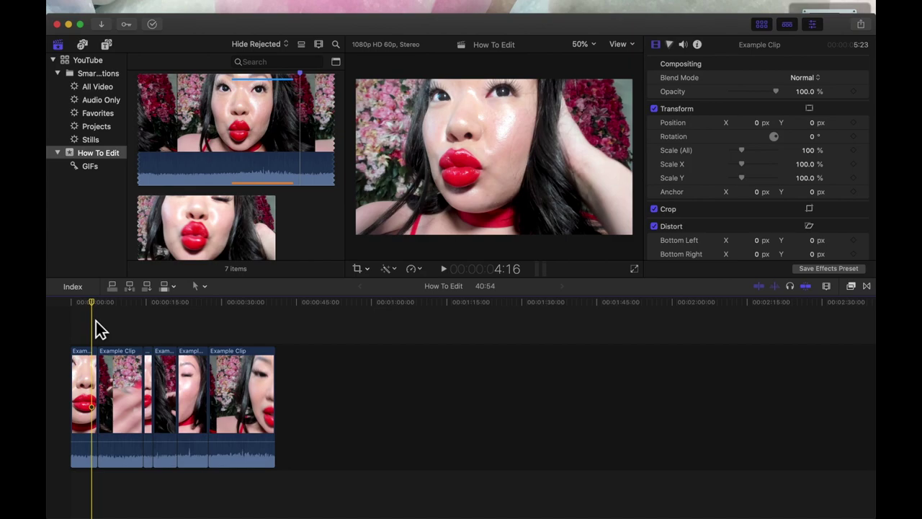
pyautogui.press('b')
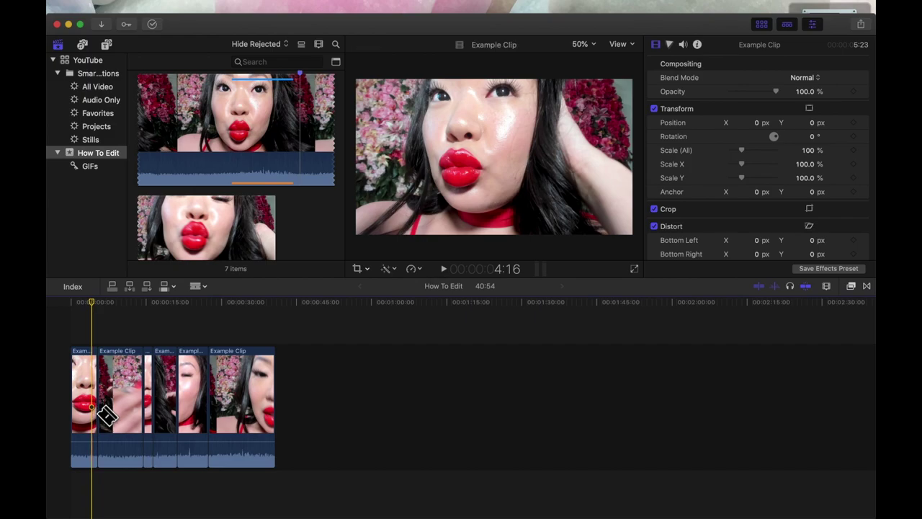
pyautogui.press('super+b')
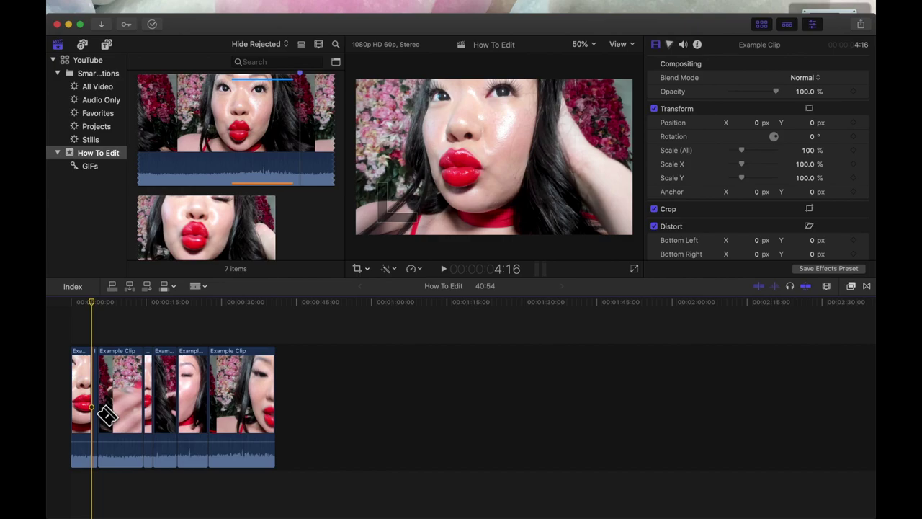
# Step: Return to the Select tool and delete the portion of the first clip before the cut at 4:16
pyautogui.press('a')
pyautogui.moveTo(101, 412); pyautogui.dragTo(89, 405)
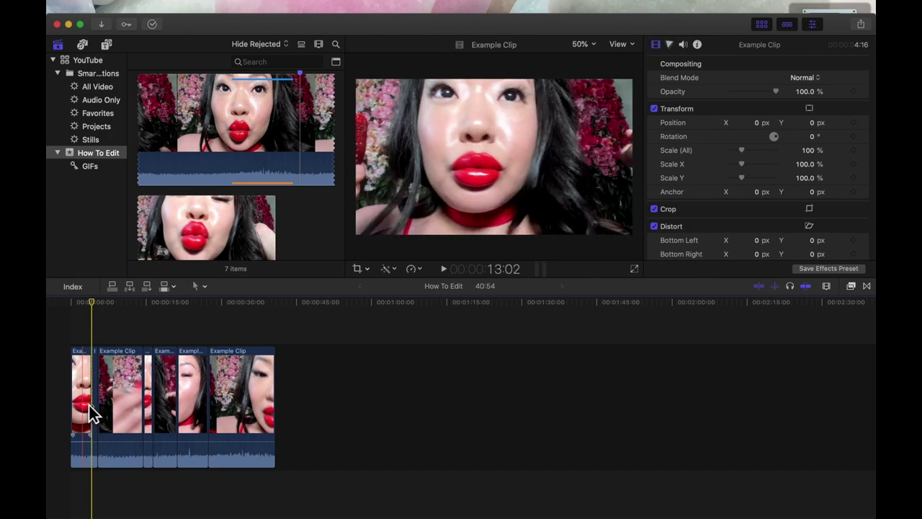
pyautogui.click(89, 405)
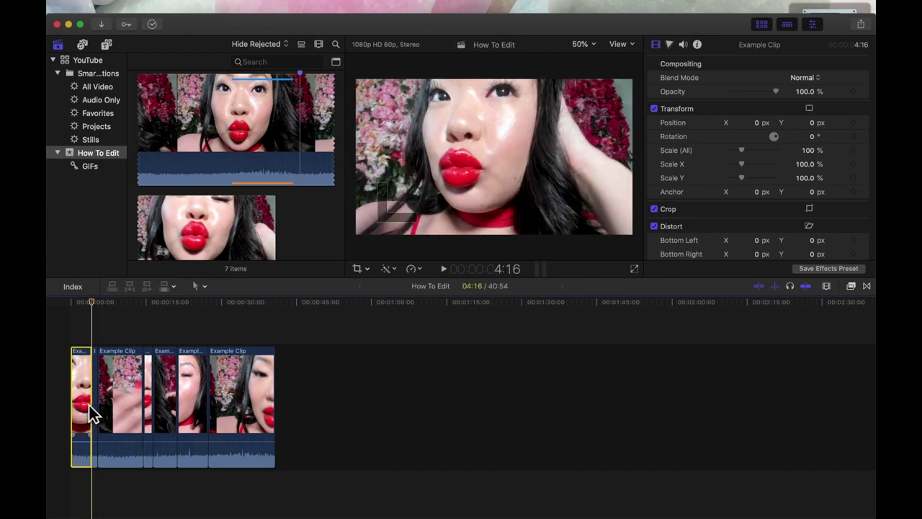
pyautogui.press('Delete')
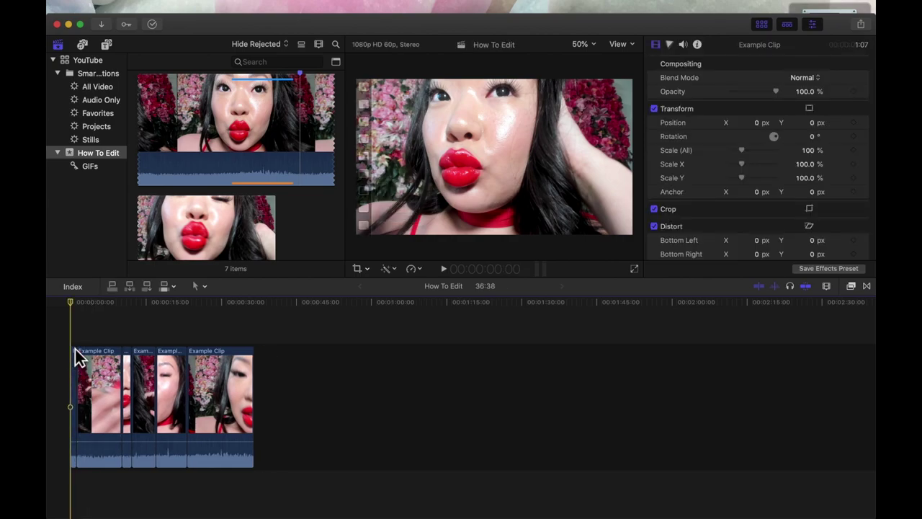
# Step: Review the timeline editing tools by switching to Blade and back to Select
pyautogui.press('b')
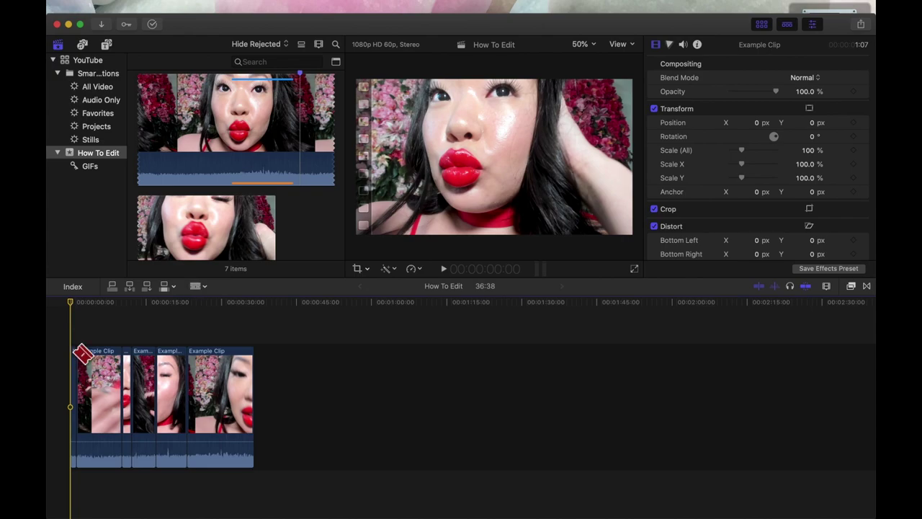
pyautogui.press('a')
pyautogui.click(204, 290)
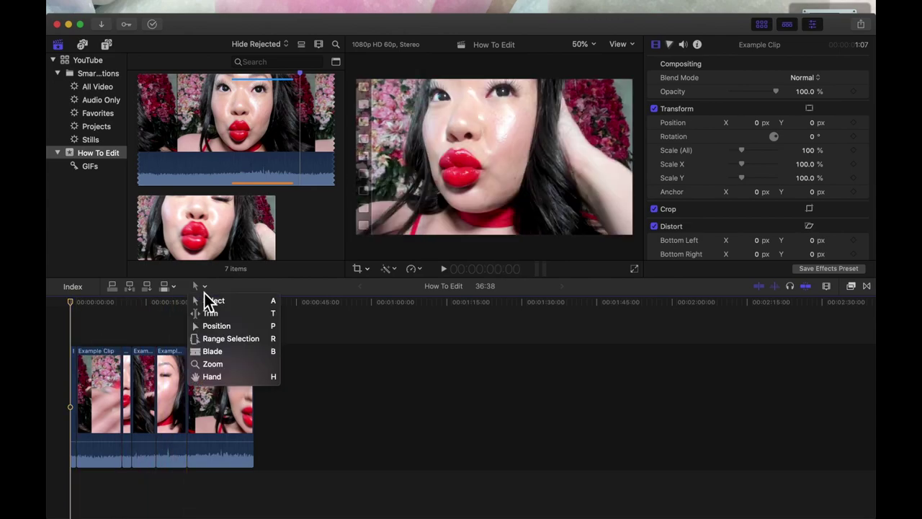
pyautogui.click(213, 300)
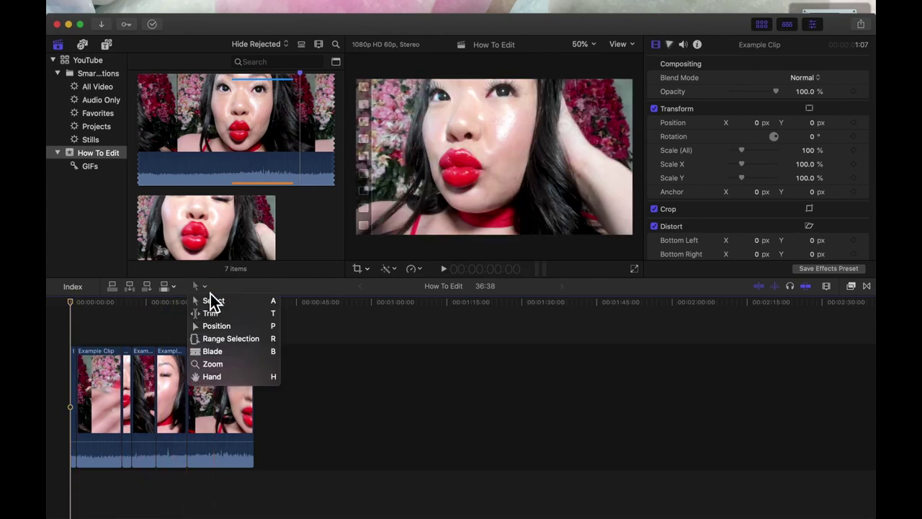
pyautogui.click(235, 351)
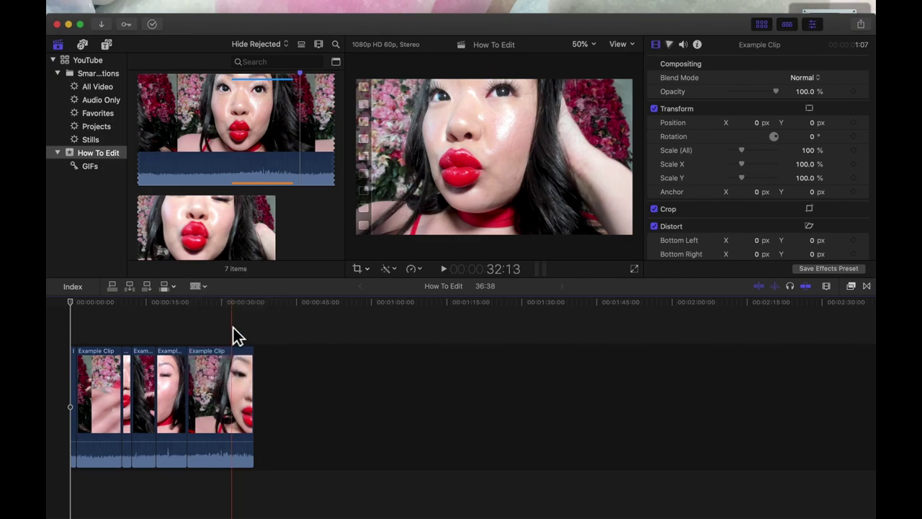
pyautogui.click(207, 287)
pyautogui.click(217, 300)
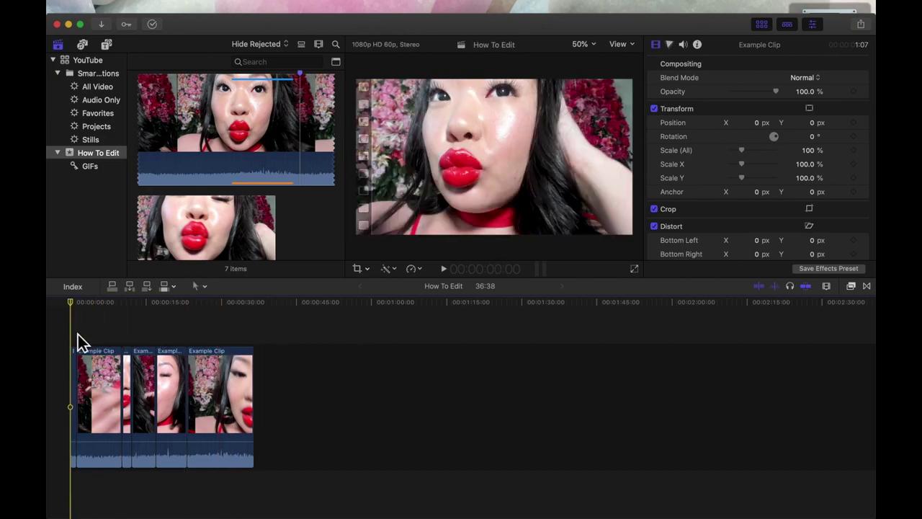
# Step: Play the timeline from its start to 8:47 and step back and forth frame by frame to examine the second clip
pyautogui.press('space')
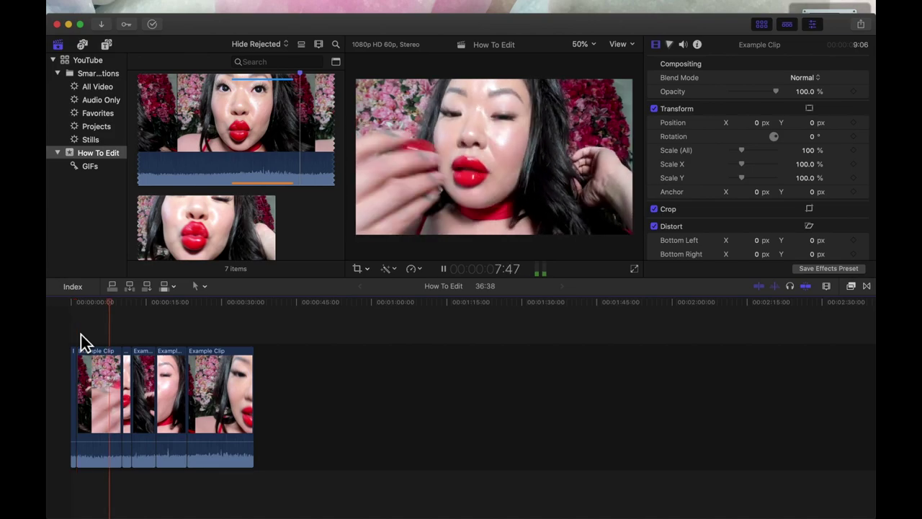
pyautogui.press('space')
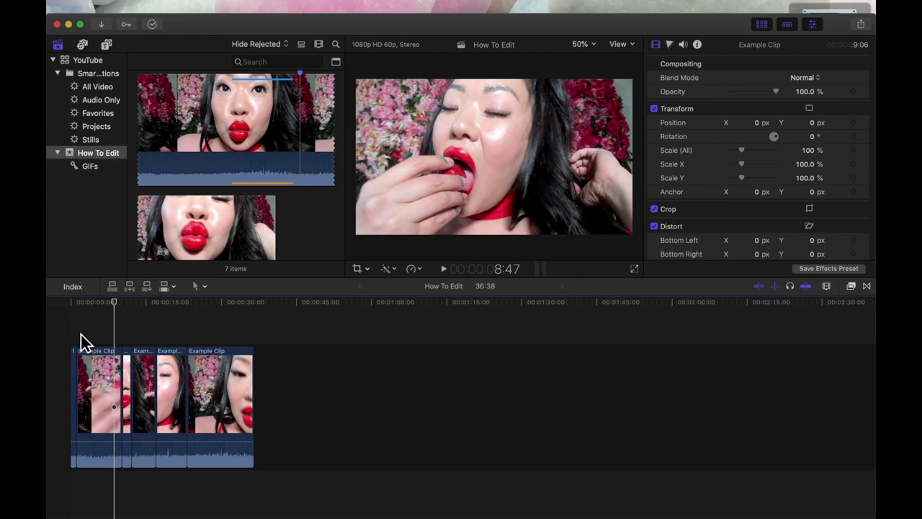
pyautogui.press('Left')
pyautogui.press('Left')
pyautogui.press('Left')
pyautogui.press('Left')
pyautogui.press('Left')
pyautogui.press('Left')
pyautogui.press('Left')
pyautogui.press('Left')
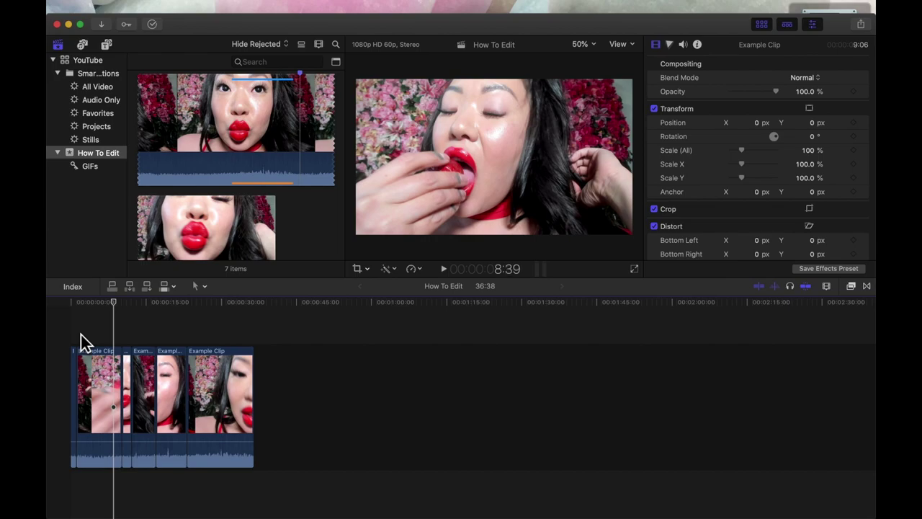
pyautogui.press('Right')
pyautogui.press('Right')
pyautogui.press('Right')
pyautogui.press('Right')
pyautogui.press('Right')
pyautogui.press('Right')
pyautogui.press('Right')
pyautogui.press('Right')
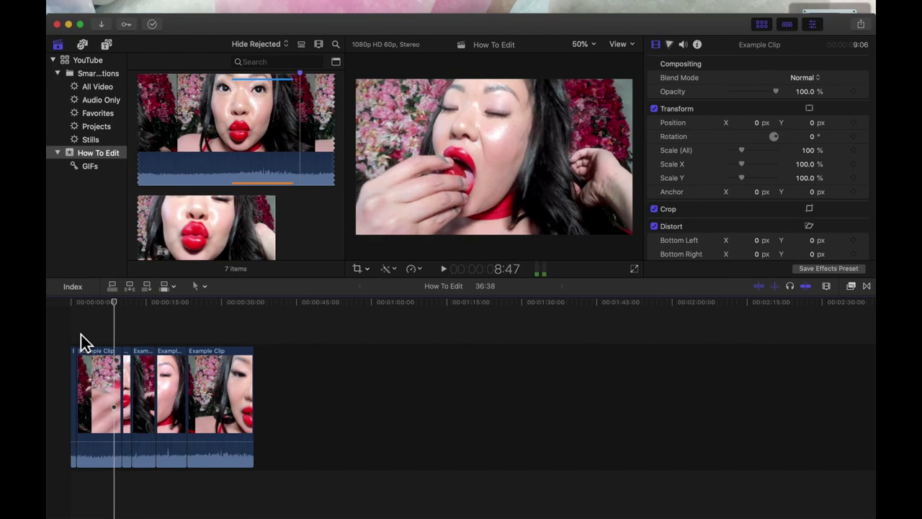
pyautogui.press('Right')
pyautogui.press('Right')
pyautogui.press('Right')
pyautogui.press('Right')
pyautogui.press('Right')
pyautogui.press('Right')
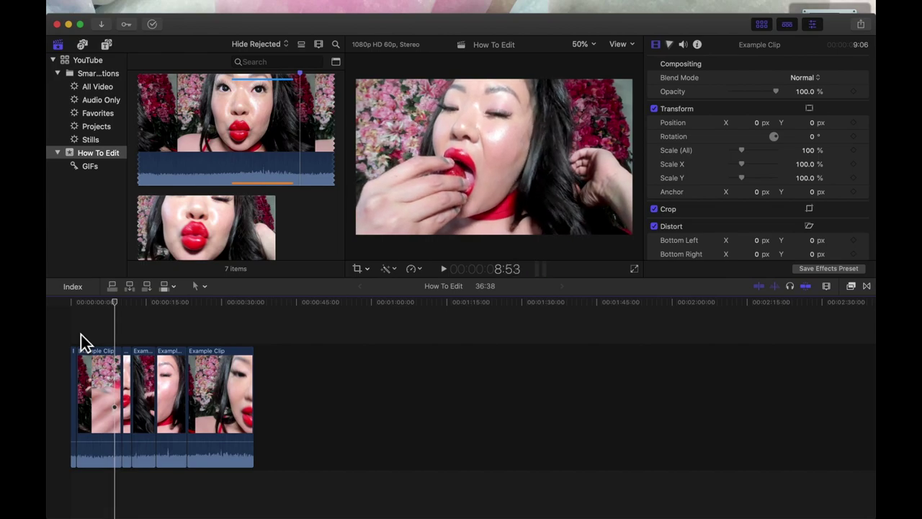
pyautogui.press('Left')
pyautogui.press('Left')
pyautogui.press('Left')
pyautogui.press('Left')
pyautogui.press('Left')
pyautogui.press('Left')
pyautogui.press('Left')
pyautogui.press('Left')
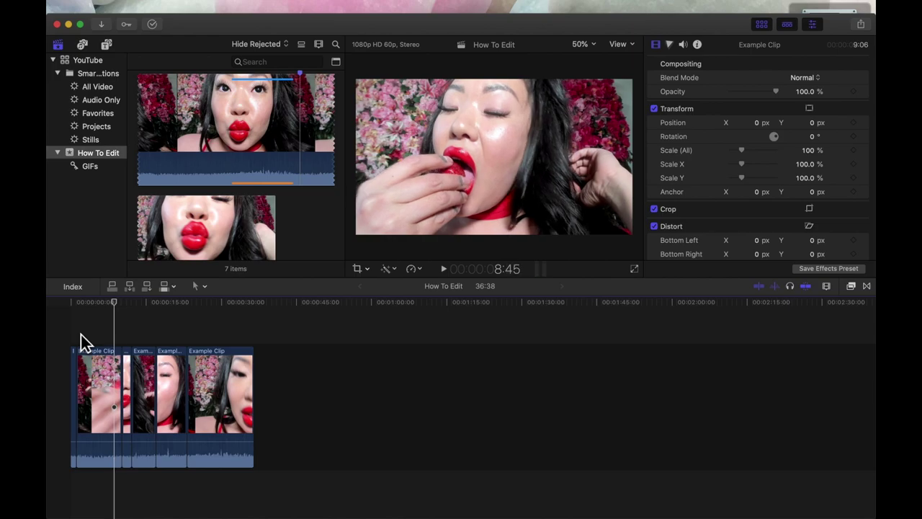
pyautogui.press('Right')
pyautogui.press('Right')
pyautogui.press('Right')
pyautogui.press('Right')
pyautogui.press('Right')
pyautogui.press('Right')
pyautogui.press('Right')
pyautogui.press('Right')
pyautogui.press('Right')
pyautogui.press('Right')
pyautogui.press('Right')
pyautogui.press('Right')
pyautogui.press('Right')
pyautogui.press('Right')
pyautogui.press('Right')
pyautogui.press('Right')
pyautogui.press('Right')
pyautogui.press('Right')
pyautogui.press('Right')
pyautogui.press('Right')
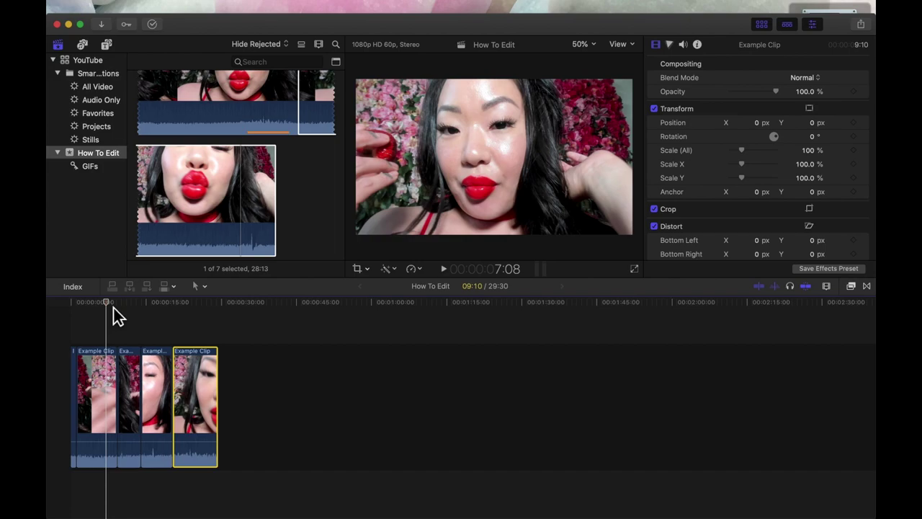
# Step: Select the second timeline clip and examine the viewer's Crop and Transform controls, ending with Crop active
pyautogui.click(112, 379)
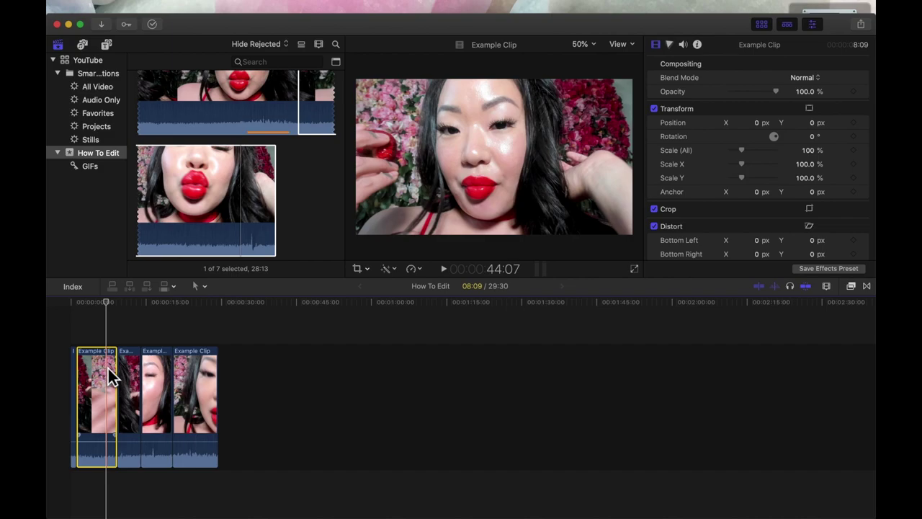
pyautogui.hotkey('shift', 'c')
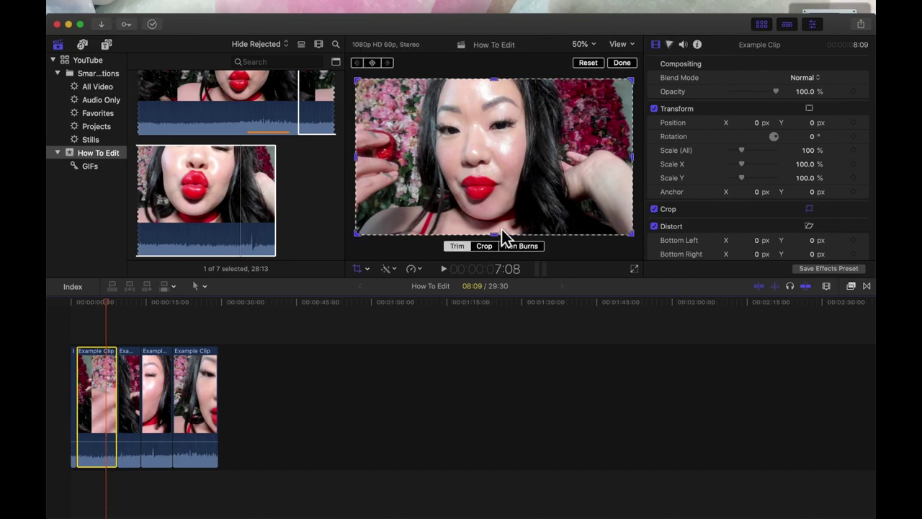
pyautogui.click(365, 274)
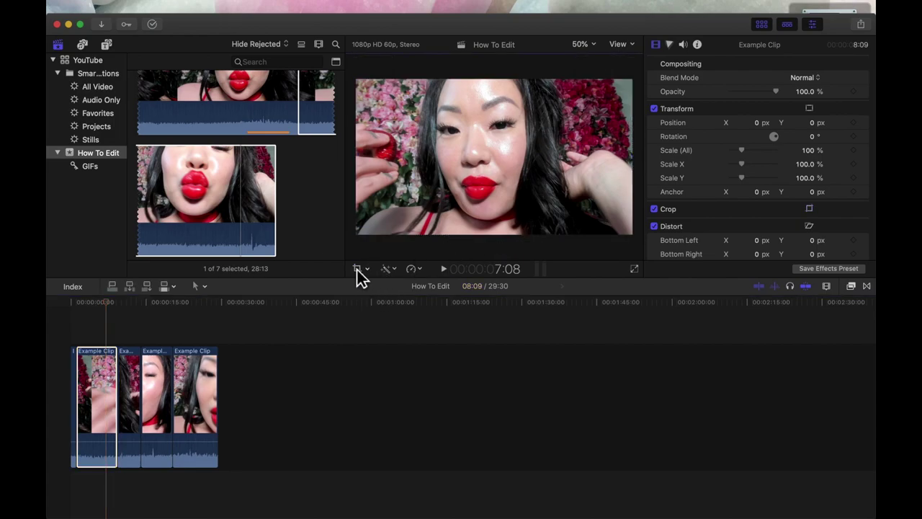
pyautogui.click(358, 269)
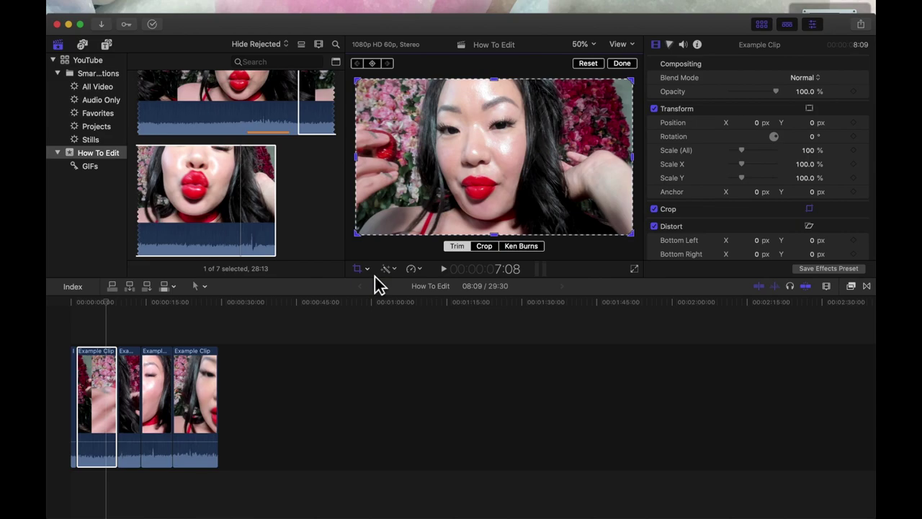
pyautogui.click(371, 273)
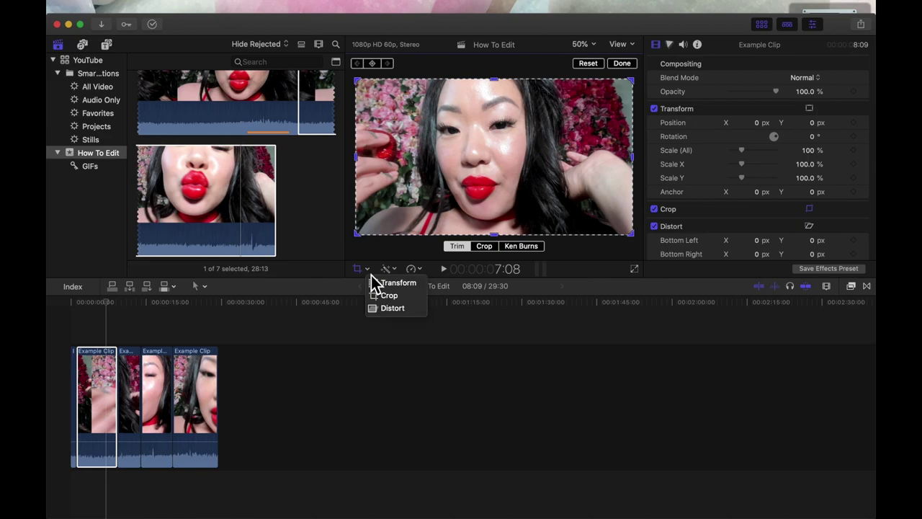
pyautogui.click(417, 285)
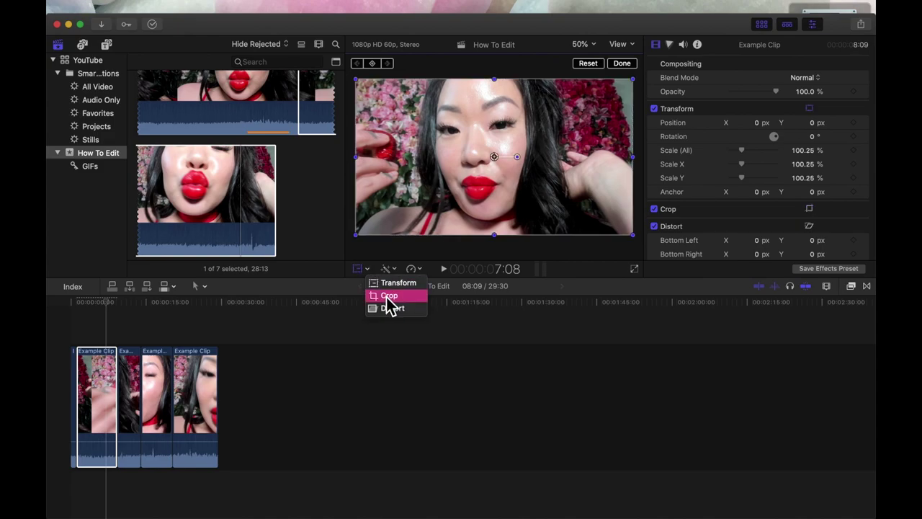
pyautogui.click(388, 297)
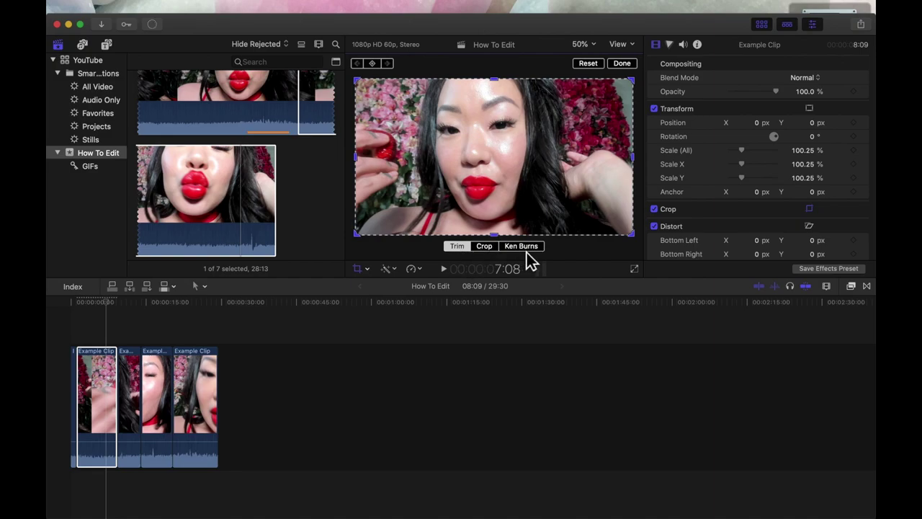
# Step: Crop the second clip in Crop mode by pulling its lower-right corner inward, and apply the crop
pyautogui.click(490, 249)
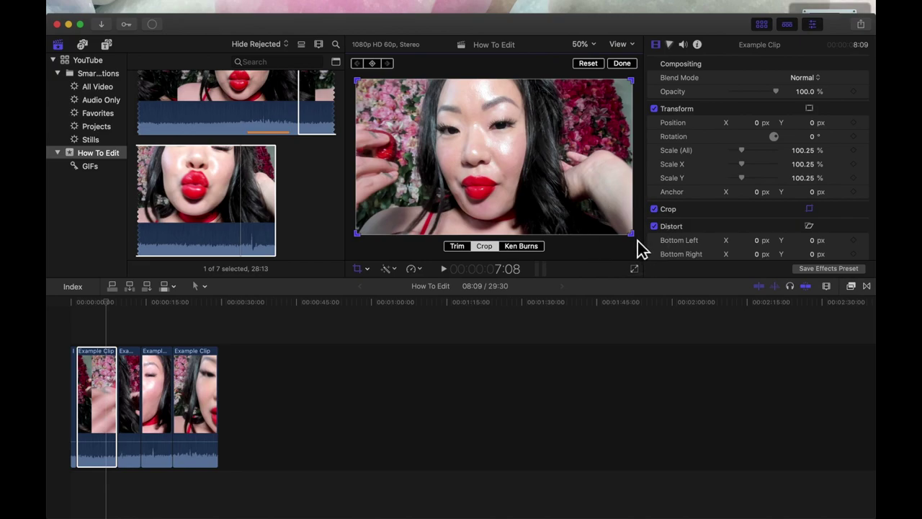
pyautogui.moveTo(634, 235); pyautogui.dragTo(603, 209)
pyautogui.press('Return')
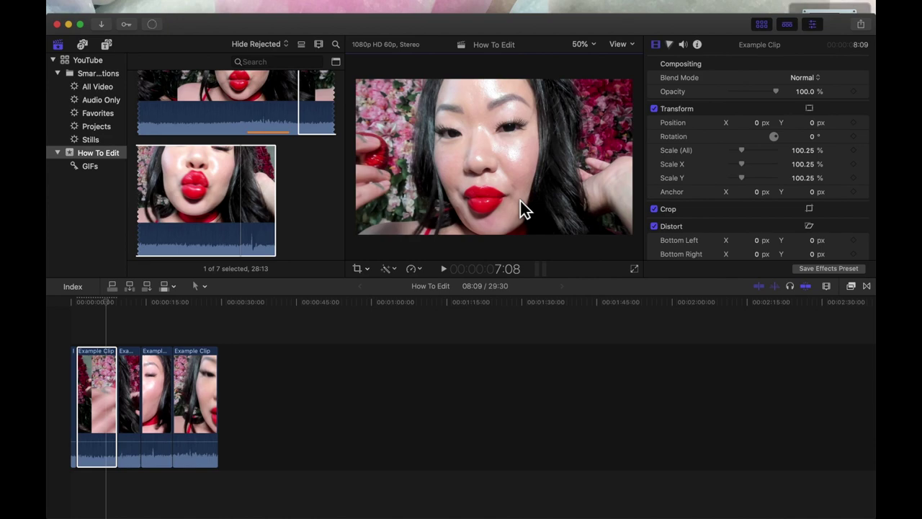
# Step: Reopen the second clip's crop controls, switch to Trim, trim in the edges of the picture and apply it
pyautogui.hotkey('shift', 'c')
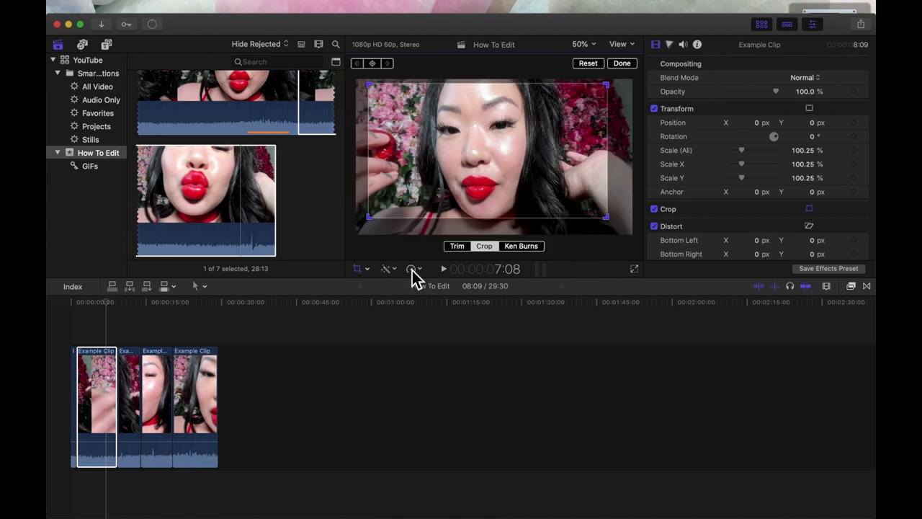
pyautogui.click(457, 246)
pyautogui.press('Return')
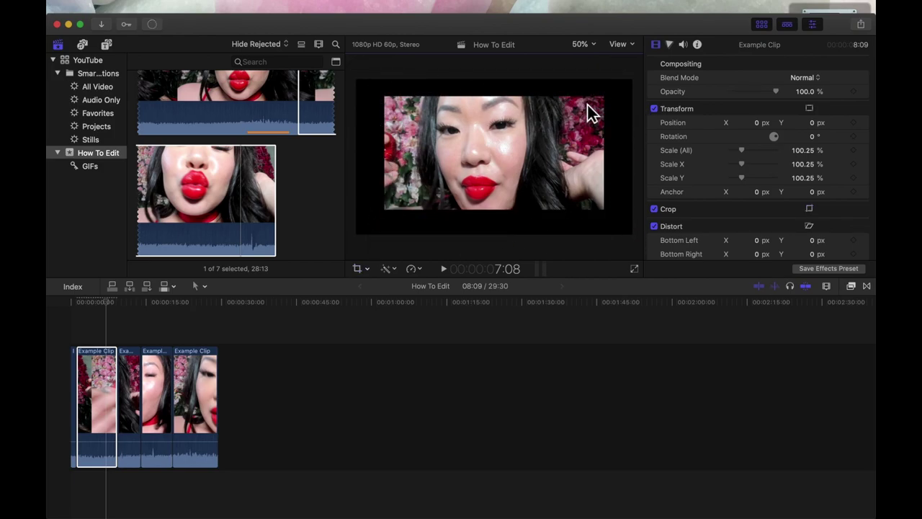
# Step: Apply a Ken Burns move to the second clip from a tight upper-left start frame to a smaller central end frame, and play it
pyautogui.hotkey('shift', 'c')
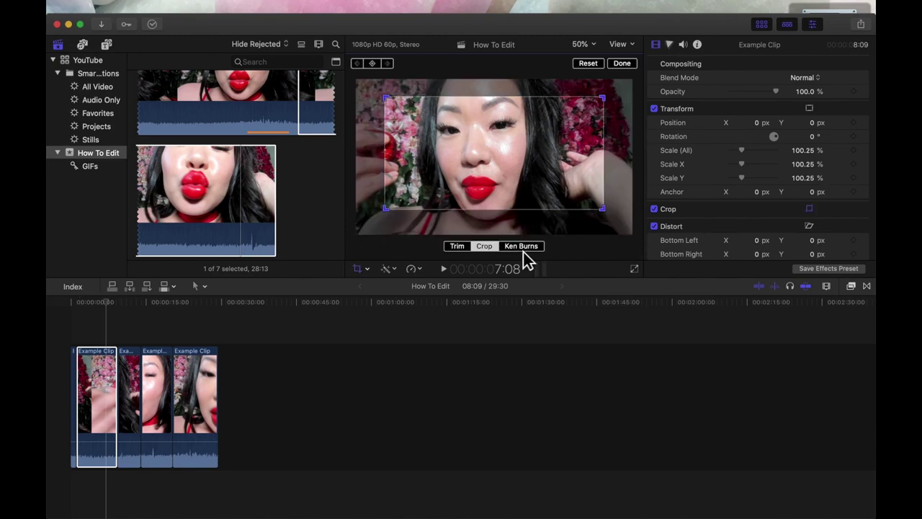
pyautogui.click(523, 251)
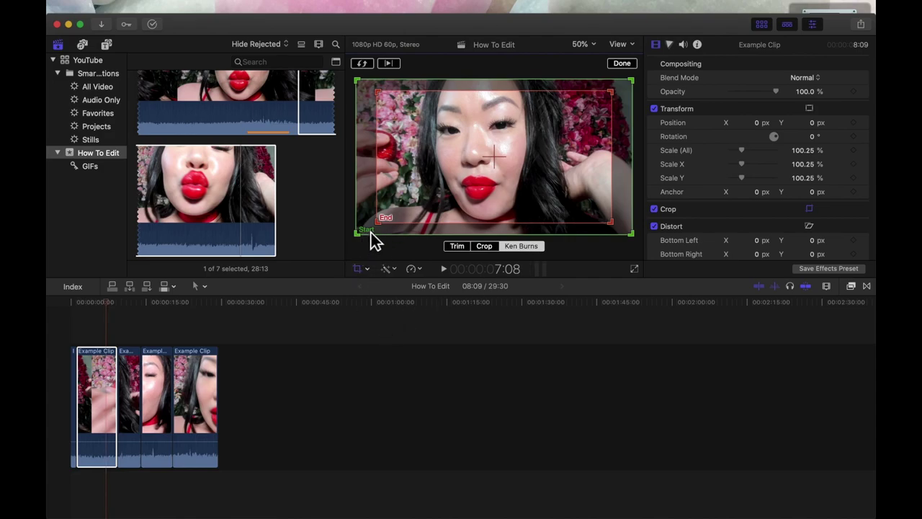
pyautogui.moveTo(492, 155); pyautogui.dragTo(588, 118)
pyautogui.moveTo(631, 233); pyautogui.dragTo(531, 173)
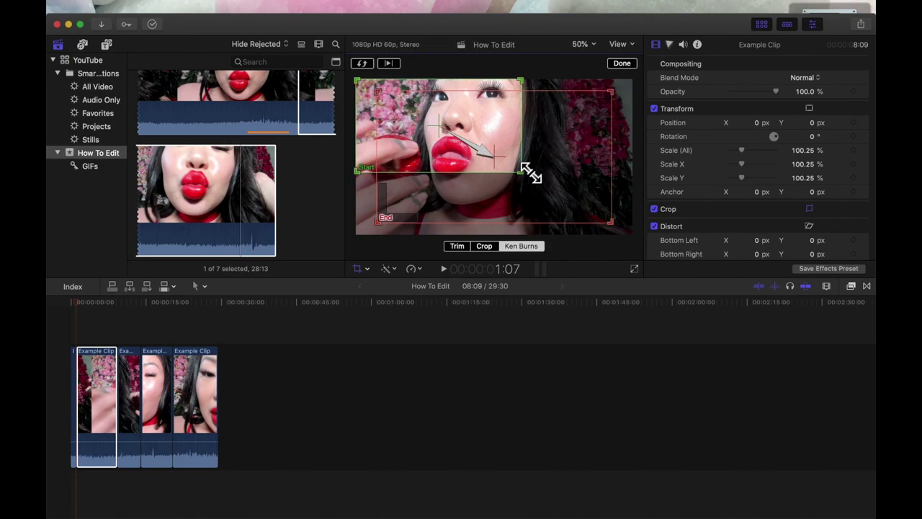
pyautogui.click(593, 205)
pyautogui.moveTo(594, 205); pyautogui.dragTo(586, 223)
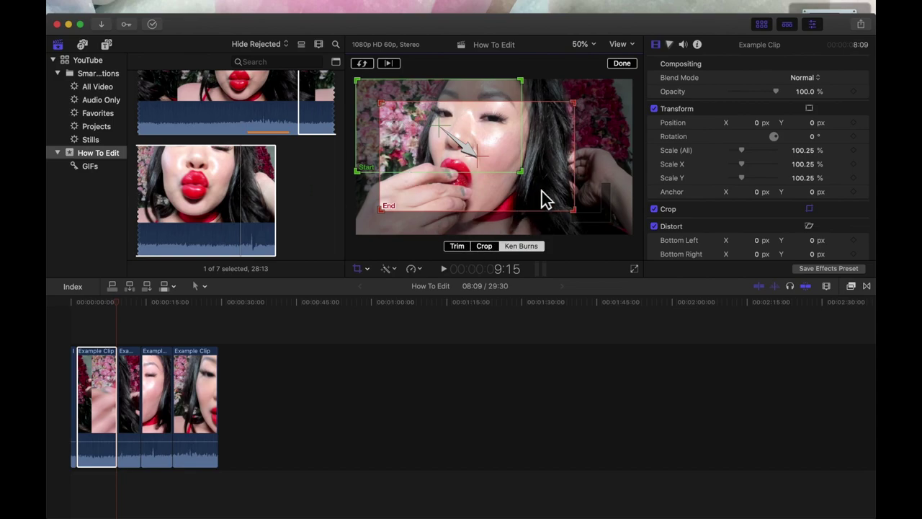
pyautogui.press('Return')
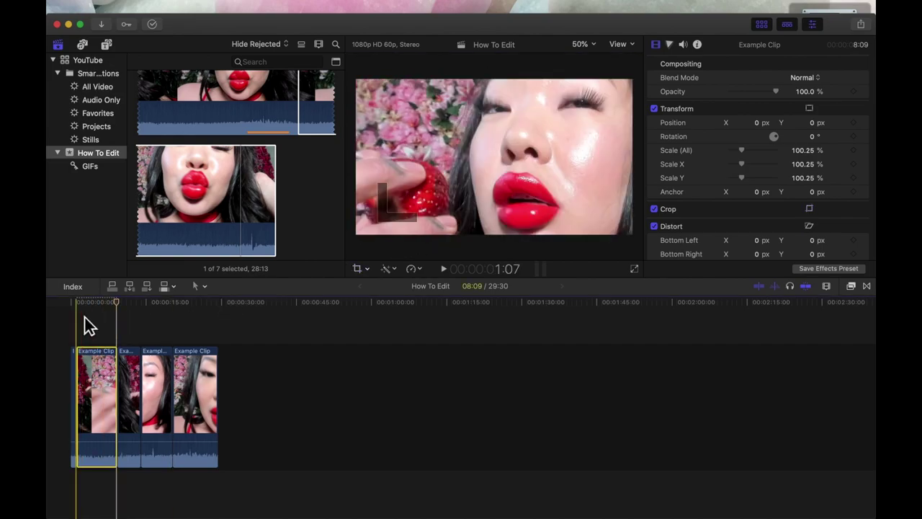
pyautogui.click(84, 317)
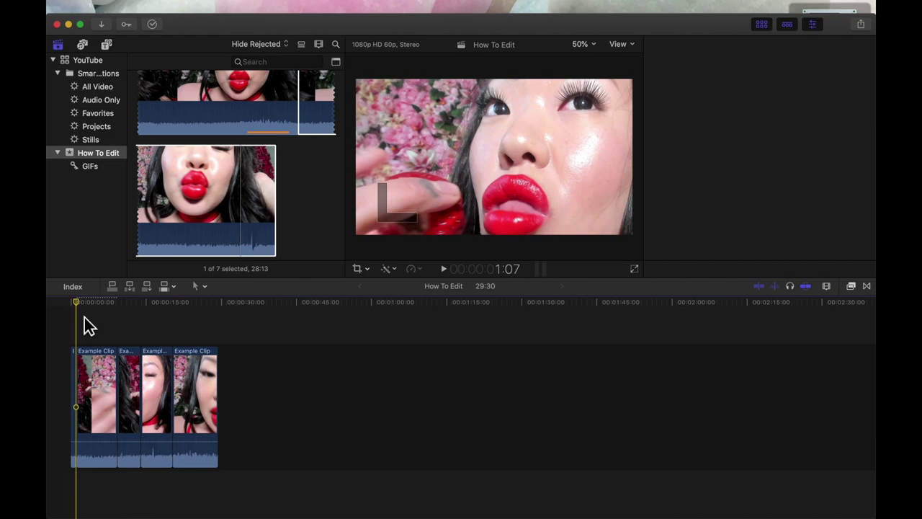
pyautogui.press('space')
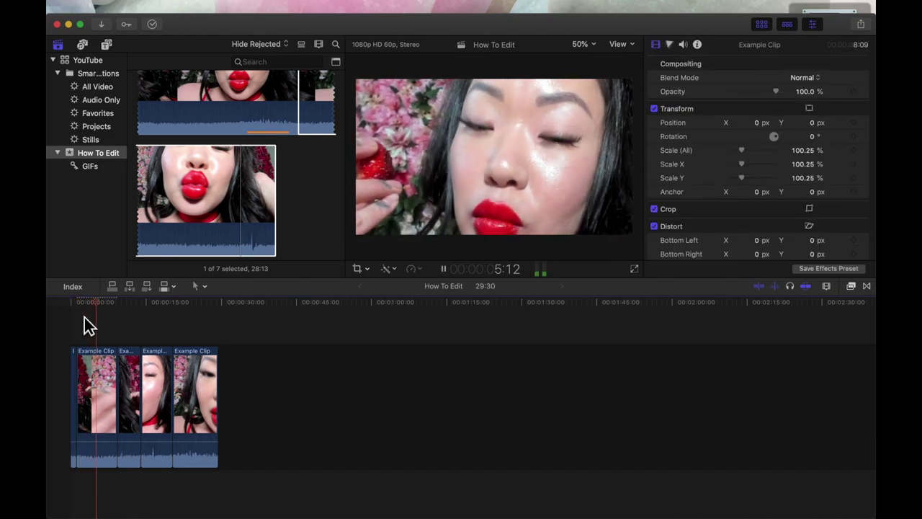
# Step: Use Transform to scale the second clip down to about 44% and enlarge it back to roughly full frame
pyautogui.click(361, 268)
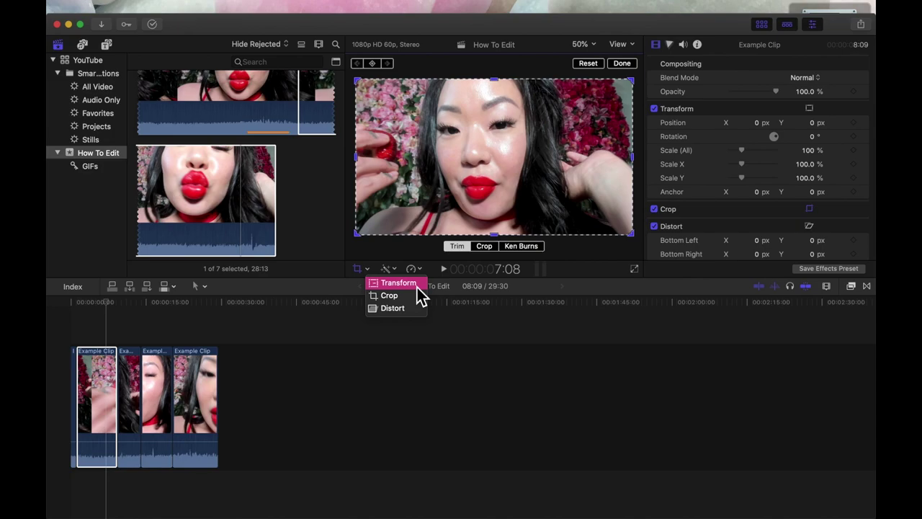
pyautogui.click(417, 287)
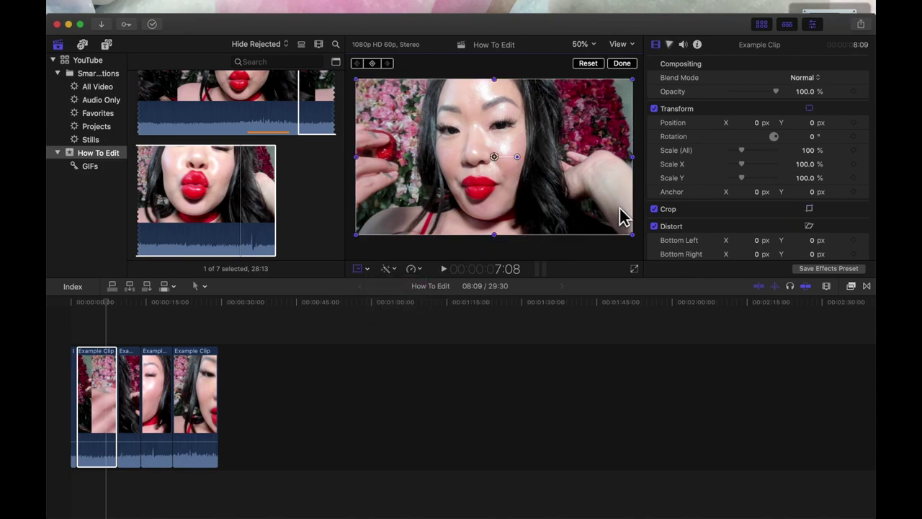
pyautogui.moveTo(632, 234); pyautogui.dragTo(556, 191)
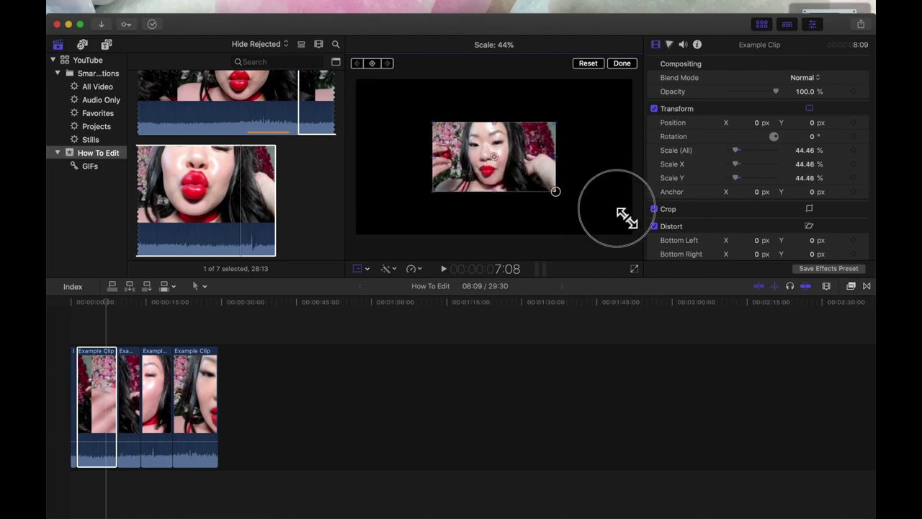
pyautogui.moveTo(626, 218); pyautogui.dragTo(644, 233)
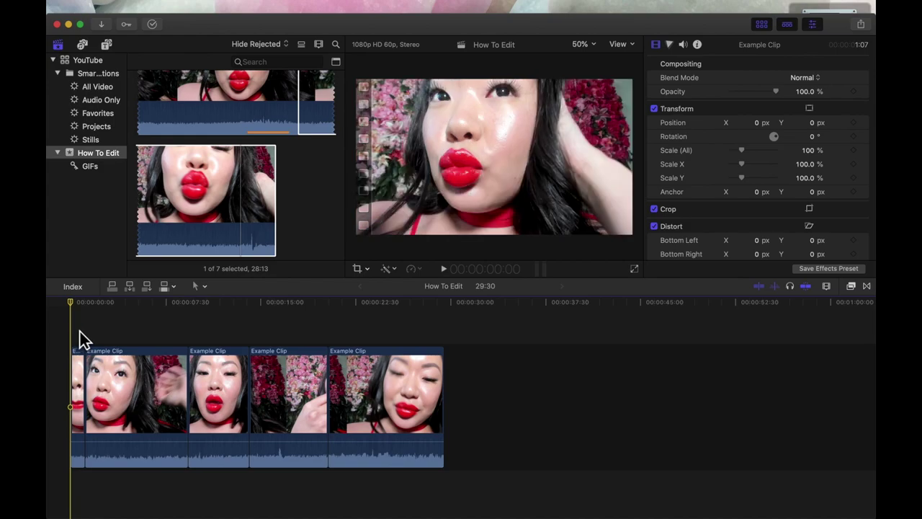
# Step: Crop the first clip's picture slightly inward from its right and bottom edges, apply the crop and play the clip
pyautogui.click(81, 379)
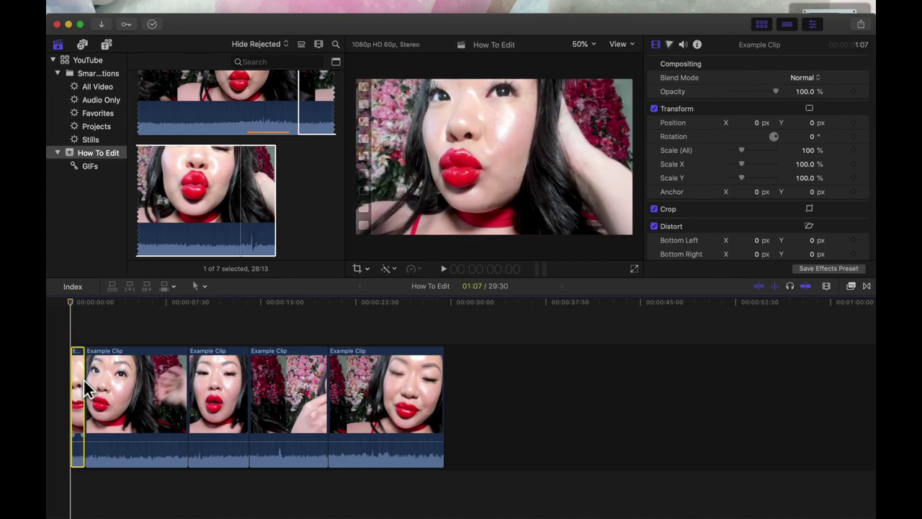
pyautogui.hotkey('shift', 'c')
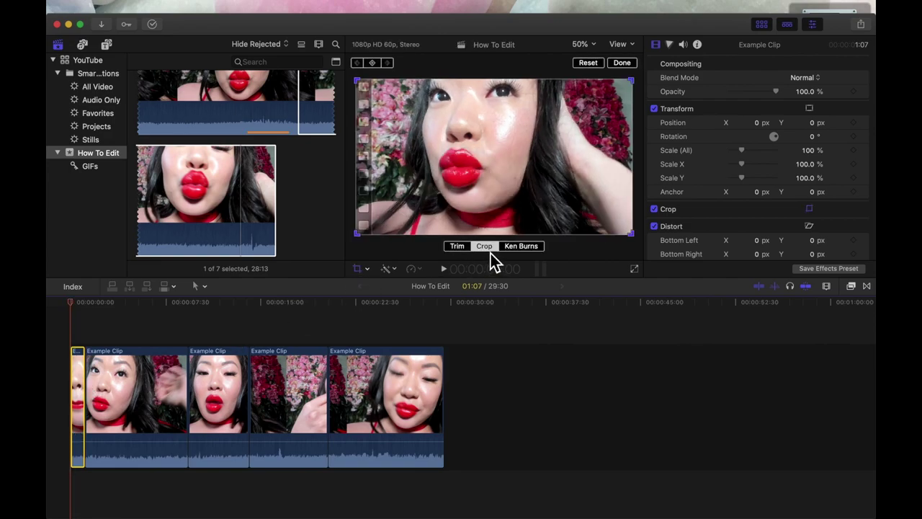
pyautogui.moveTo(643, 89); pyautogui.dragTo(601, 114)
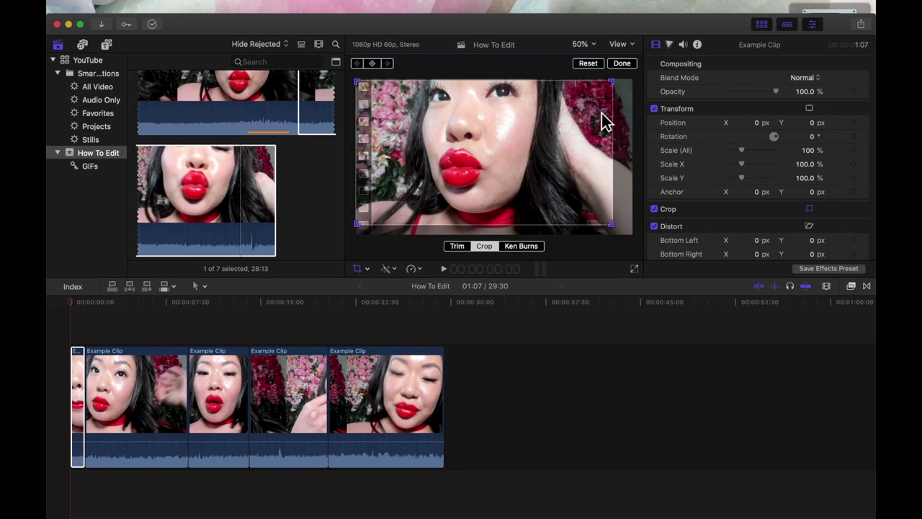
pyautogui.press('Return')
pyautogui.click(80, 345)
pyautogui.press('space')
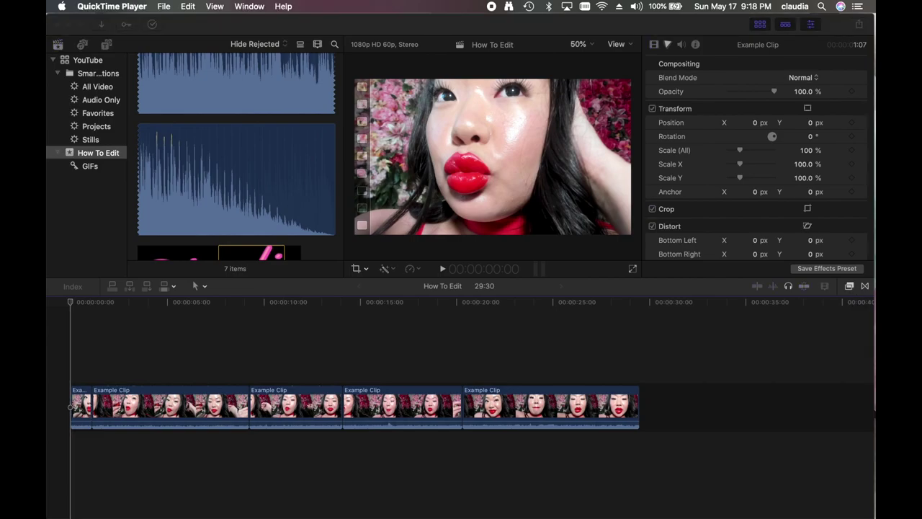
# Step: Show the Effects browser and look through the Blur and Light effect categories
pyautogui.click(851, 290)
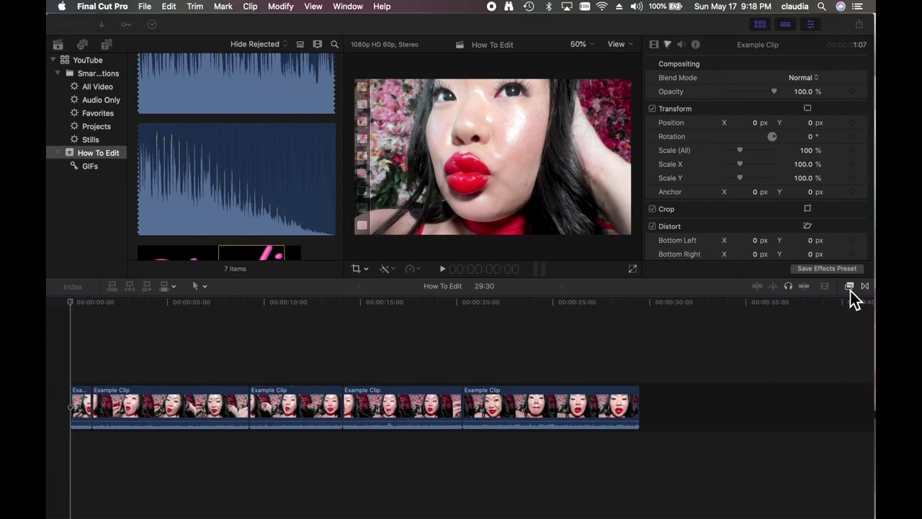
pyautogui.click(852, 291)
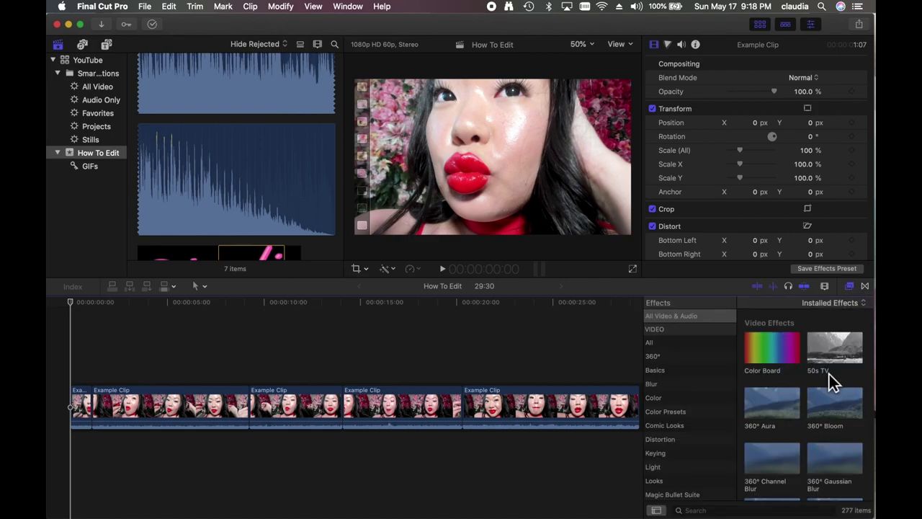
pyautogui.click(690, 387)
pyautogui.scroll(-3, 691, 398)
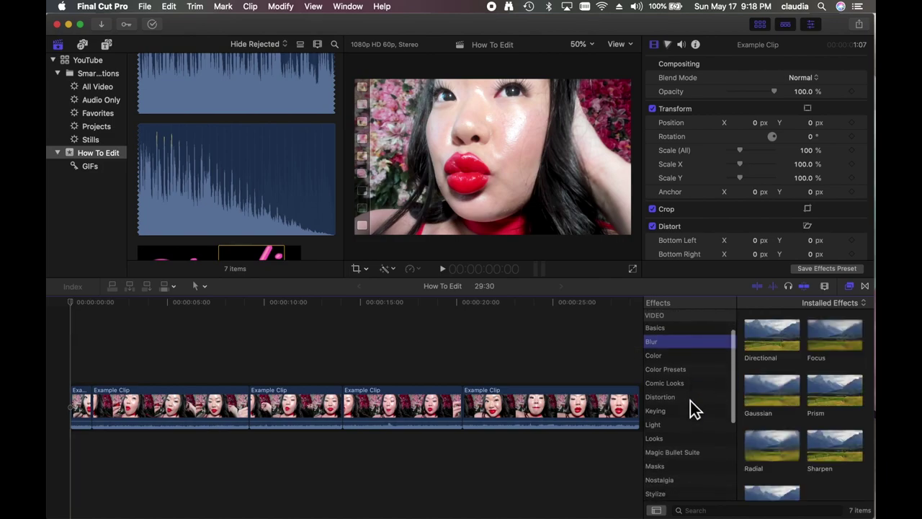
pyautogui.click(688, 427)
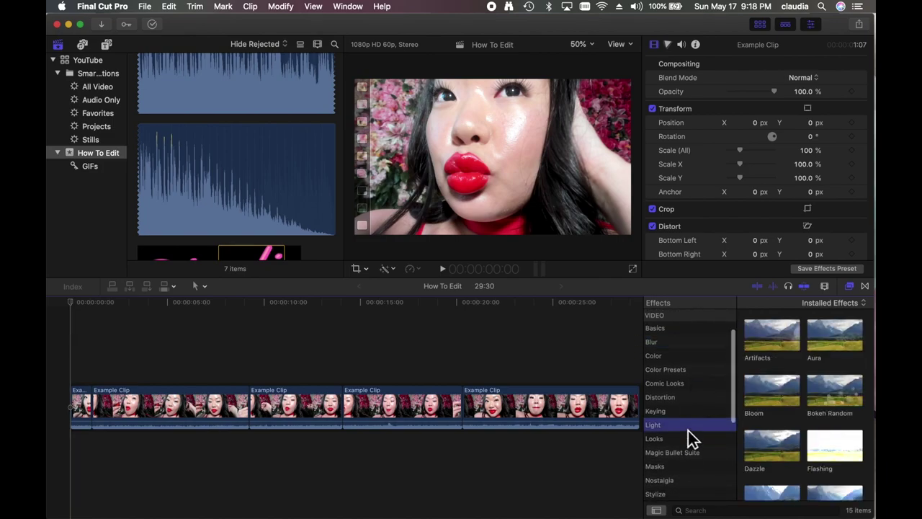
pyautogui.scroll(3, 690, 439)
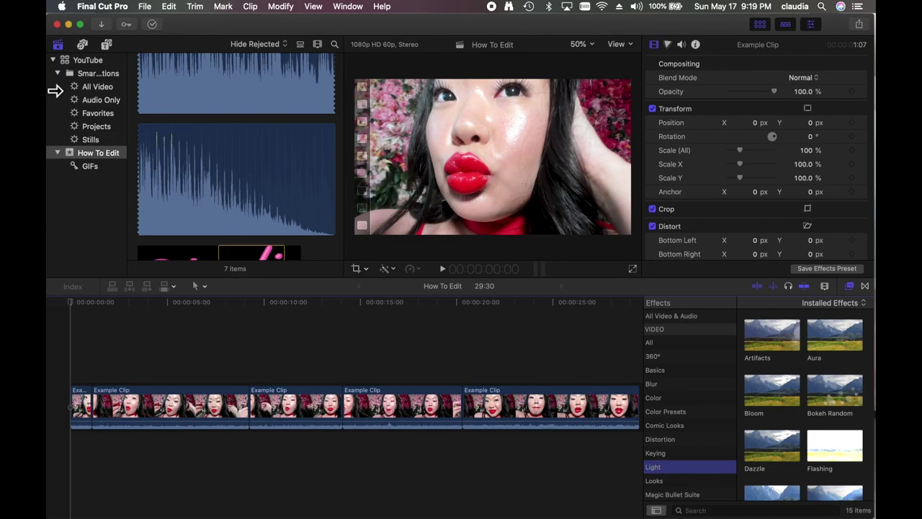
# Step: Hide the Libraries sidebar, resize the browser and timeline to enlarge the viewer, and set the viewer zoom to Fit
pyautogui.click(67, 51)
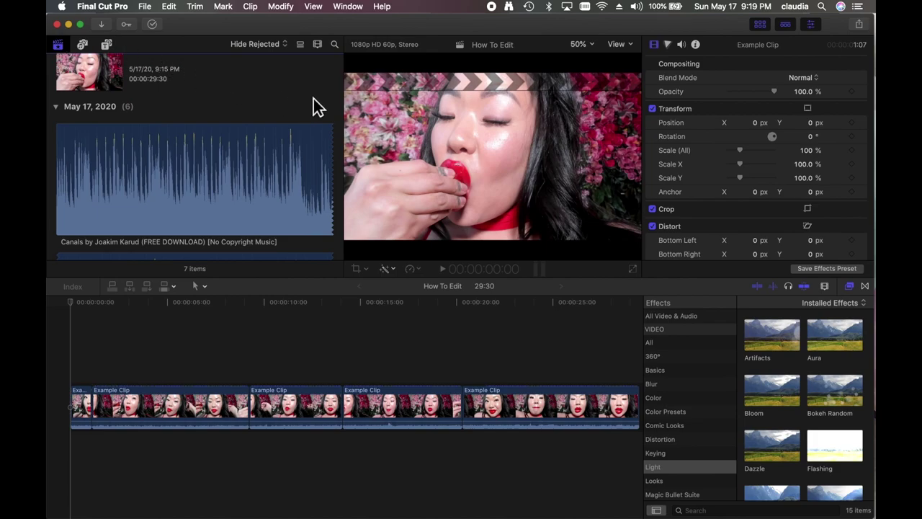
pyautogui.moveTo(346, 75); pyautogui.dragTo(201, 57)
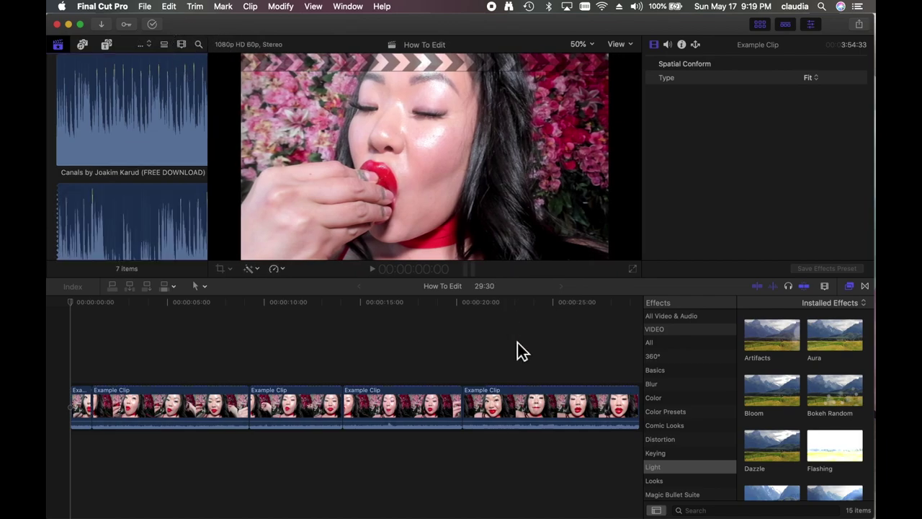
pyautogui.click(446, 290)
pyautogui.moveTo(451, 294); pyautogui.dragTo(452, 389)
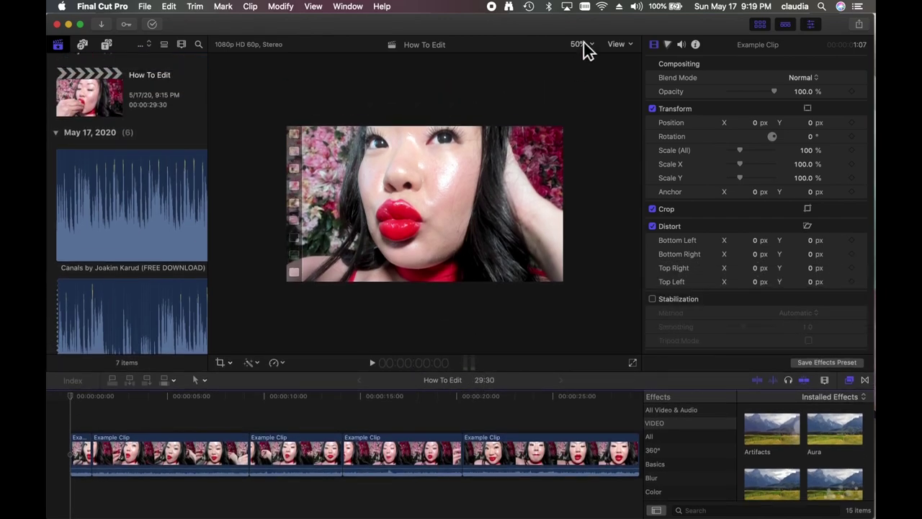
pyautogui.click(590, 46)
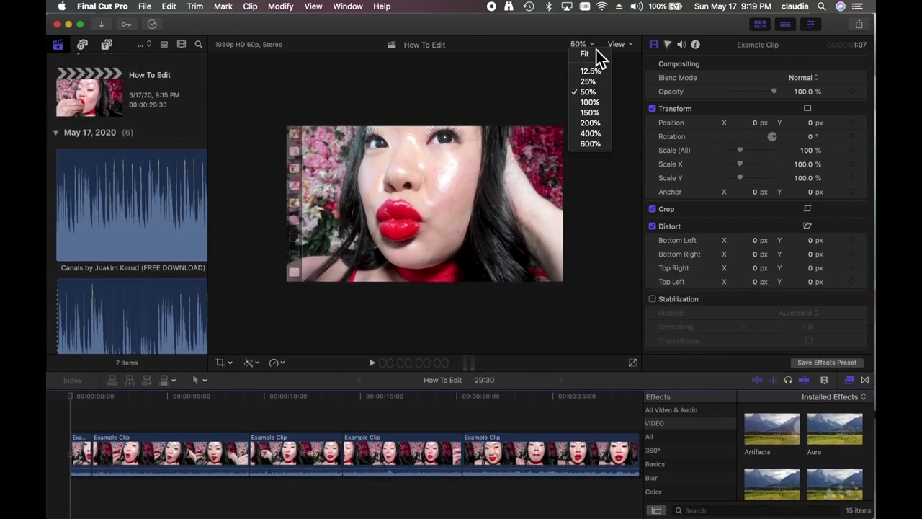
pyautogui.click(595, 55)
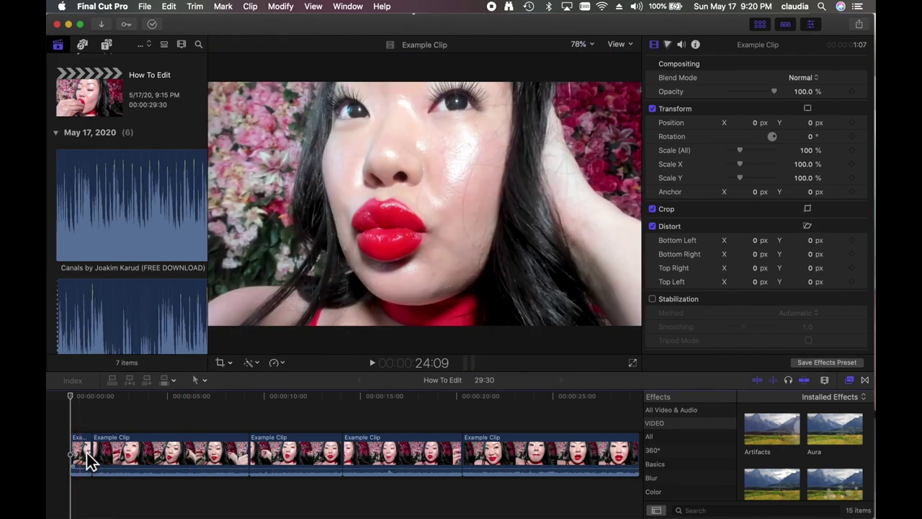
# Step: Look through the first clip's color, audio and info inspectors and return to its video inspector
pyautogui.click(86, 454)
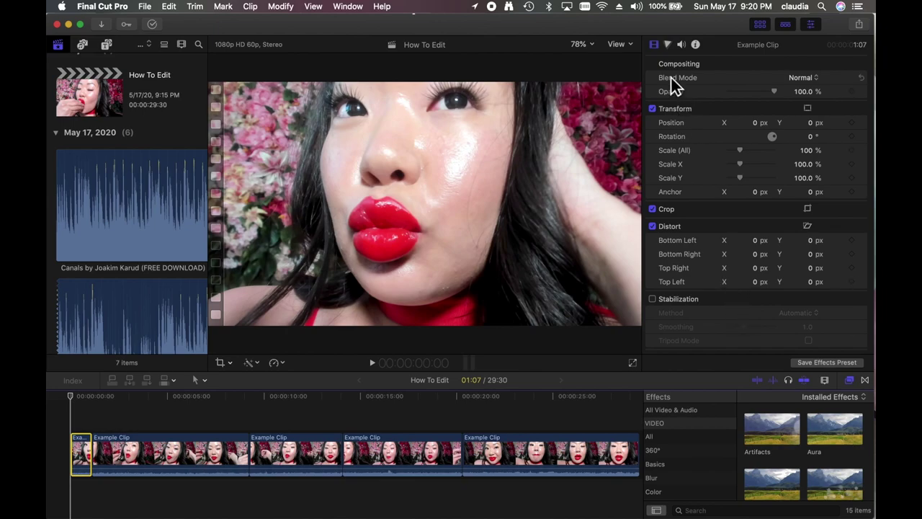
pyautogui.press('Tab')
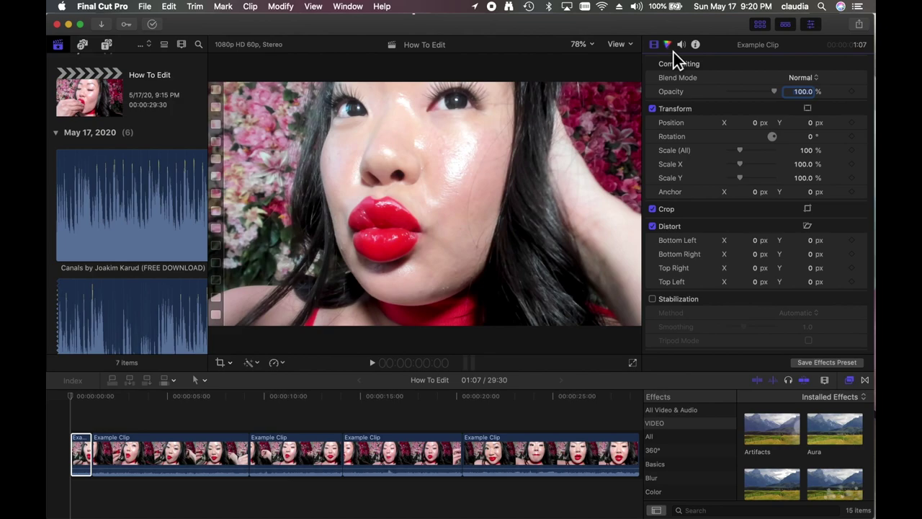
pyautogui.click(673, 52)
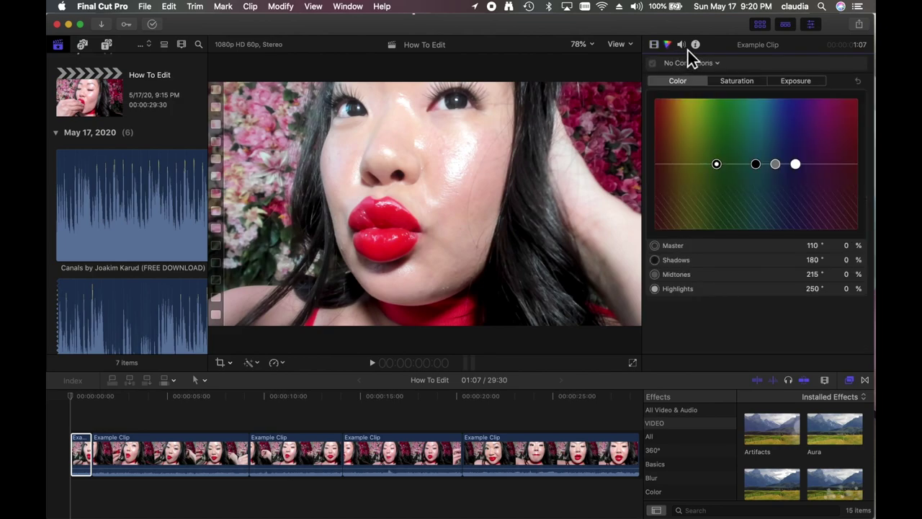
pyautogui.click(684, 46)
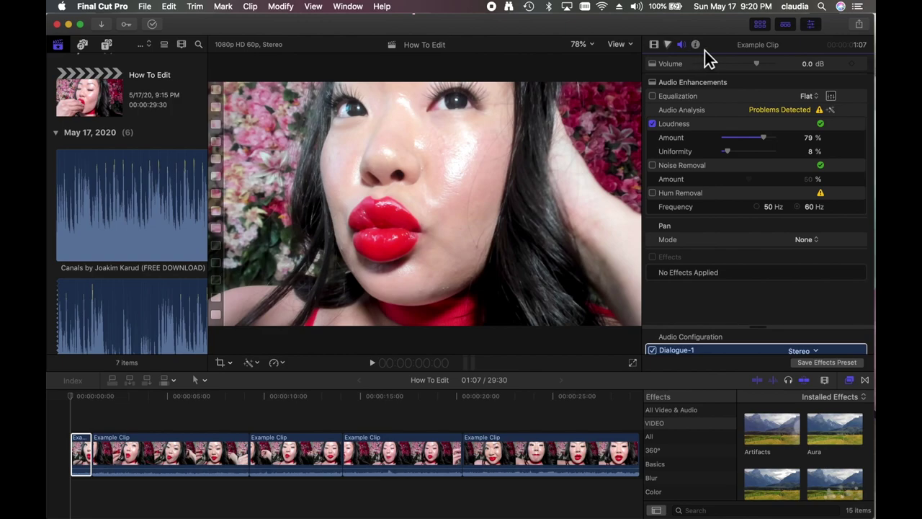
pyautogui.click(705, 50)
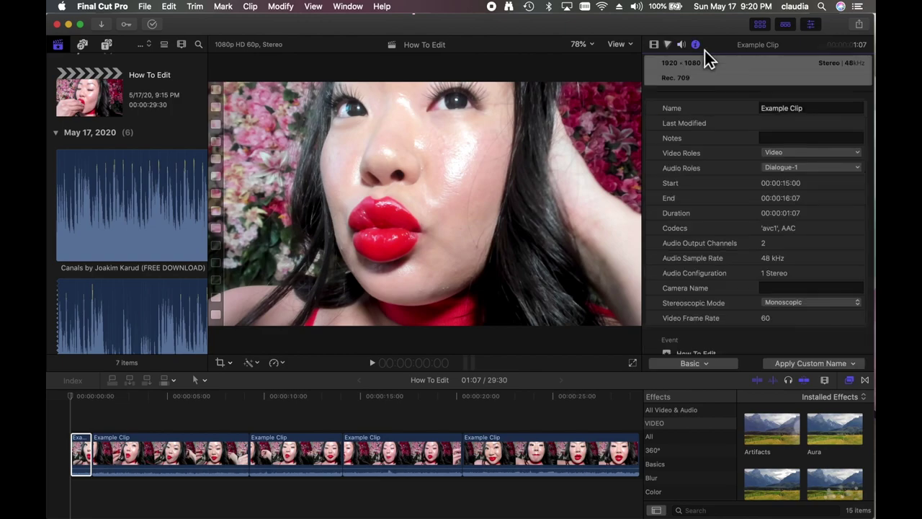
pyautogui.click(662, 50)
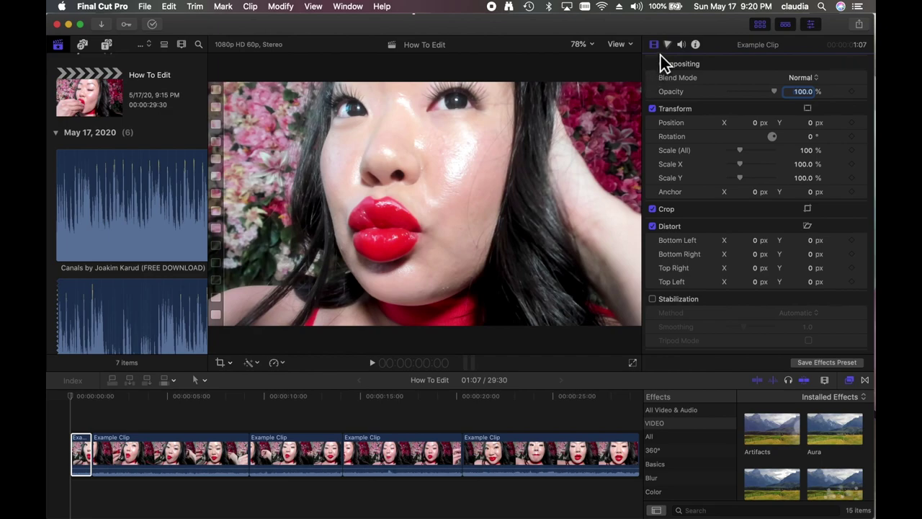
# Step: Switch to Chrome, view the platform options for the Magic Bullet Cosmo II free trial, and close that window
pyautogui.moveTo(49, 366)
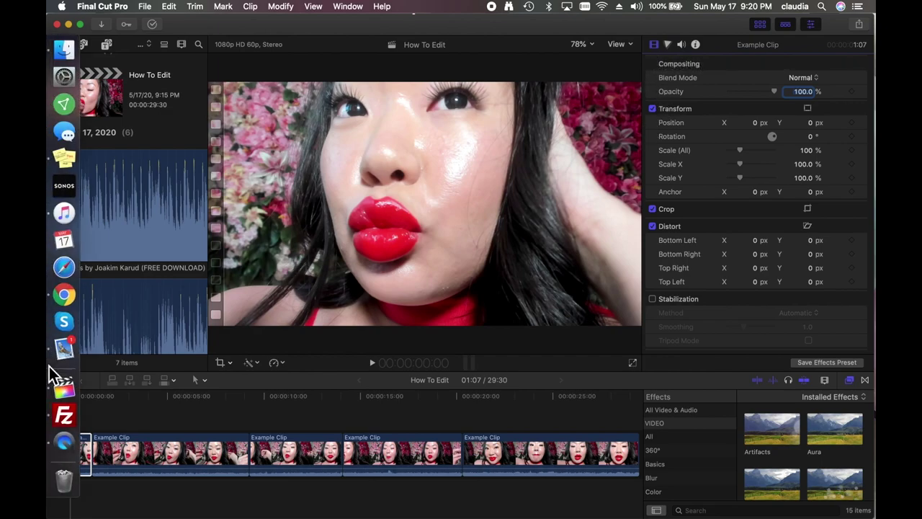
pyautogui.rightClick(63, 295)
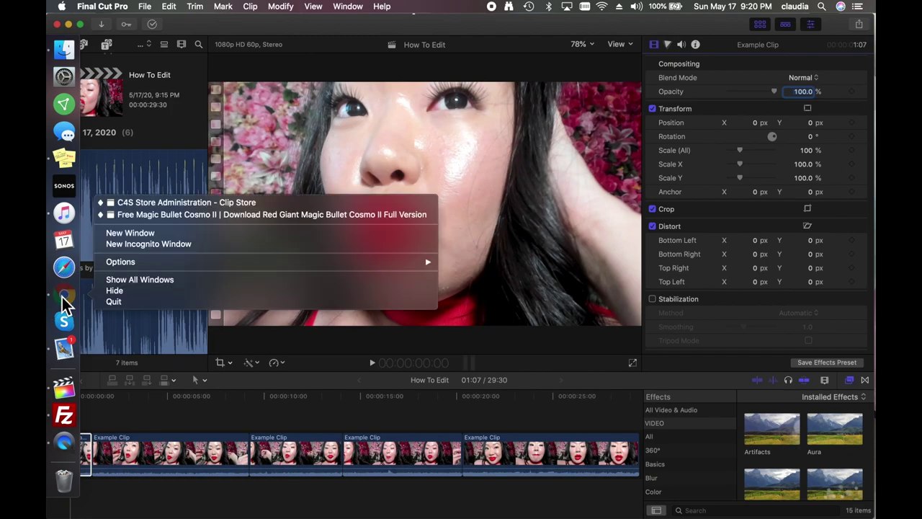
pyautogui.click(172, 216)
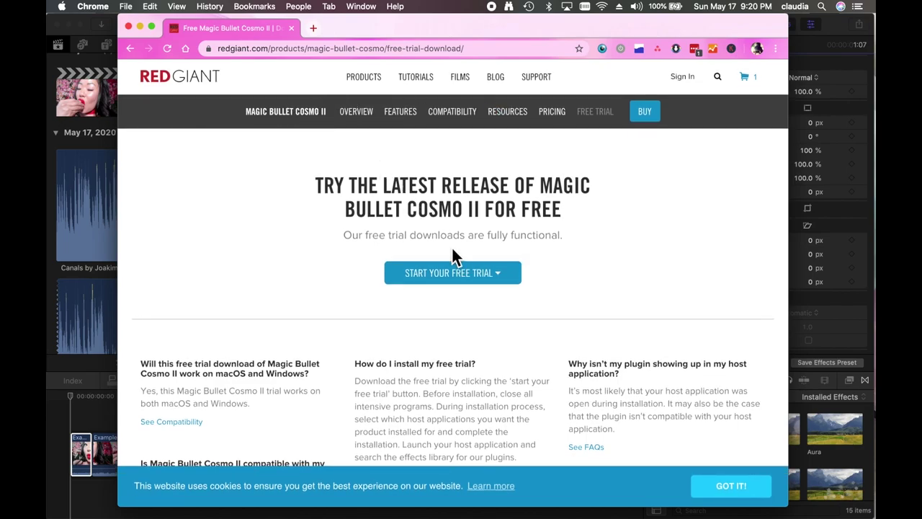
pyautogui.click(507, 281)
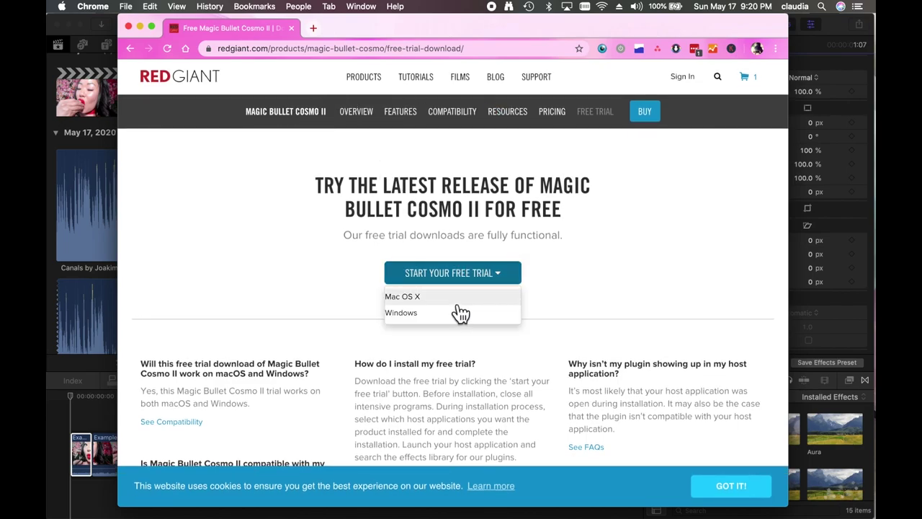
pyautogui.click(602, 256)
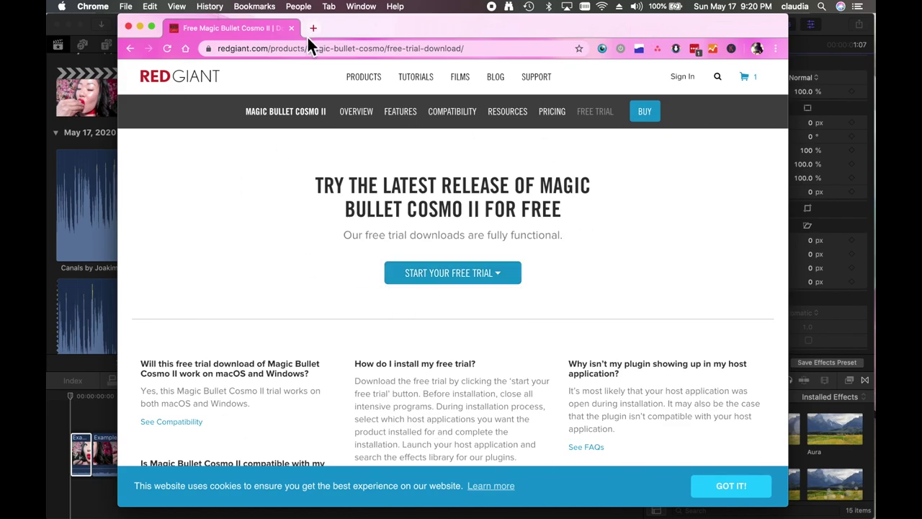
pyautogui.click(130, 26)
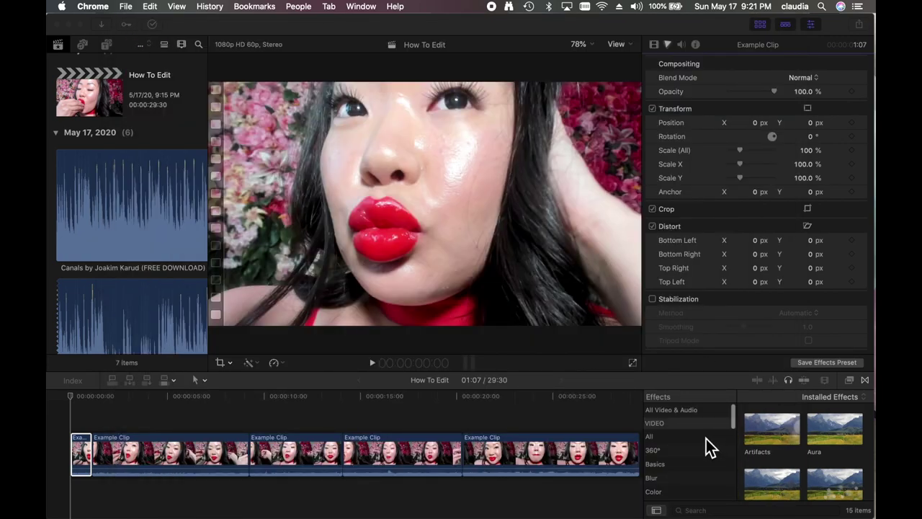
# Step: Apply the Cosmo II effect from the Magic Bullet Suite category to the first timeline clip
pyautogui.scroll(-1, 706, 446)
pyautogui.scroll(-6, 710, 447)
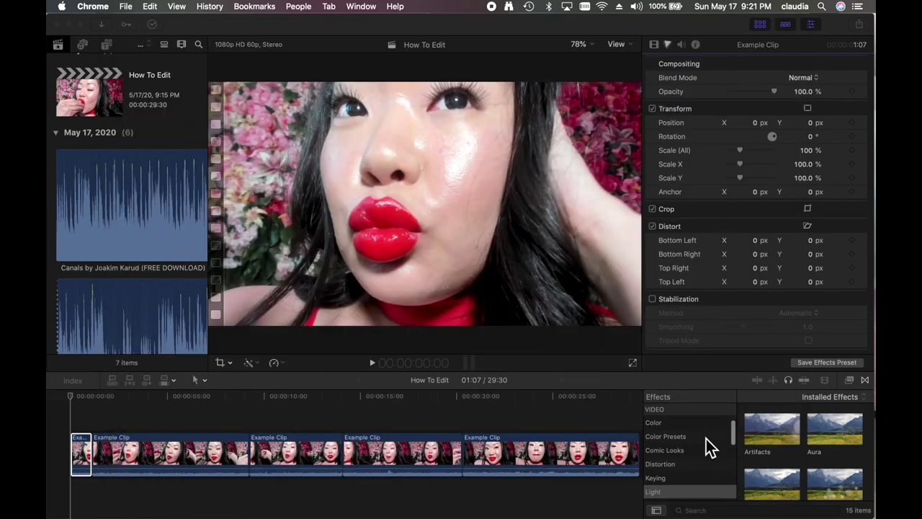
pyautogui.scroll(-3, 706, 437)
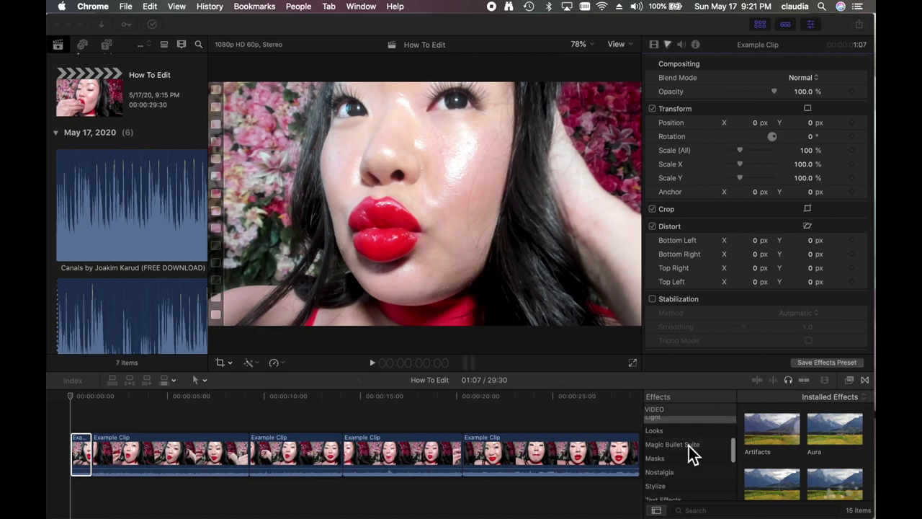
pyautogui.click(692, 445)
pyautogui.click(692, 446)
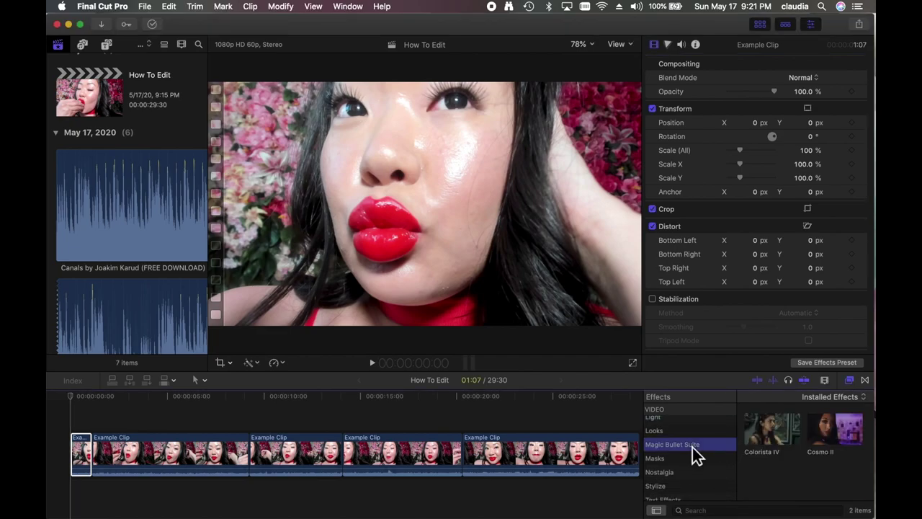
pyautogui.click(850, 445)
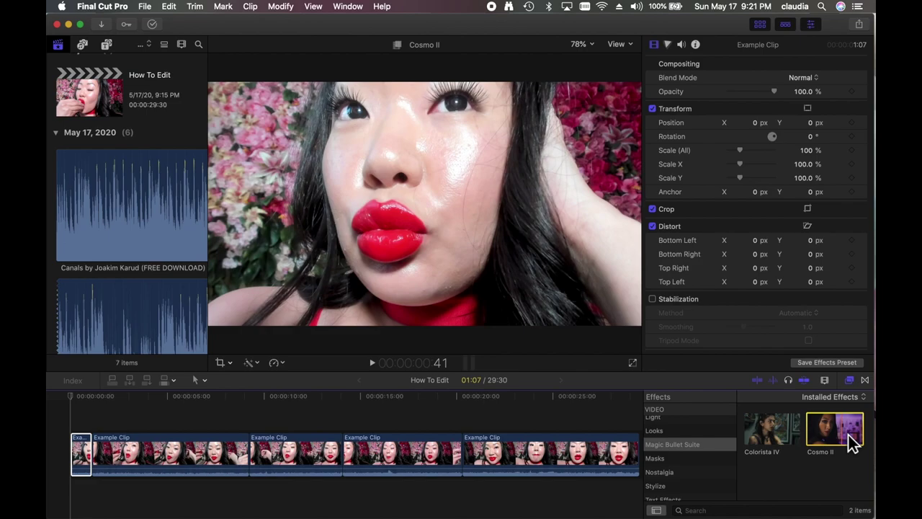
pyautogui.click(851, 442)
pyautogui.moveTo(851, 443); pyautogui.dragTo(97, 454)
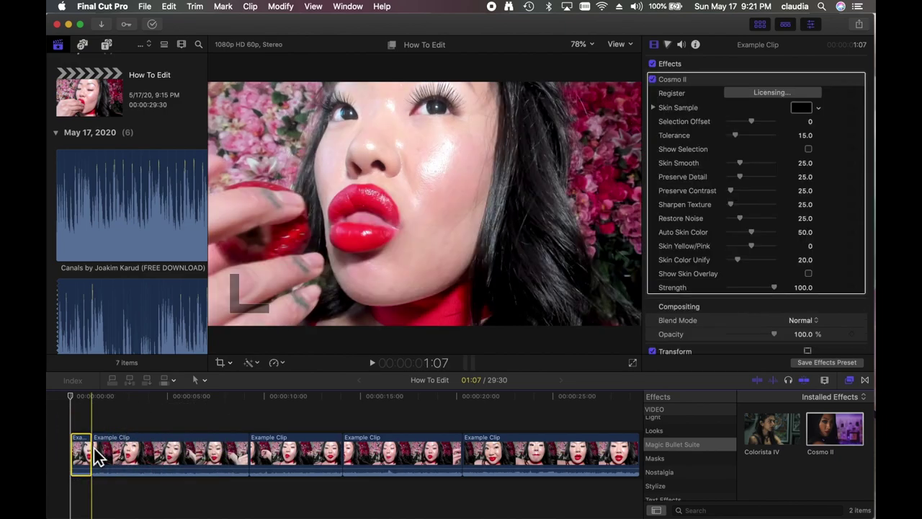
# Step: Place the playhead midway through the first clip and show the clip's video animation
pyautogui.click(82, 400)
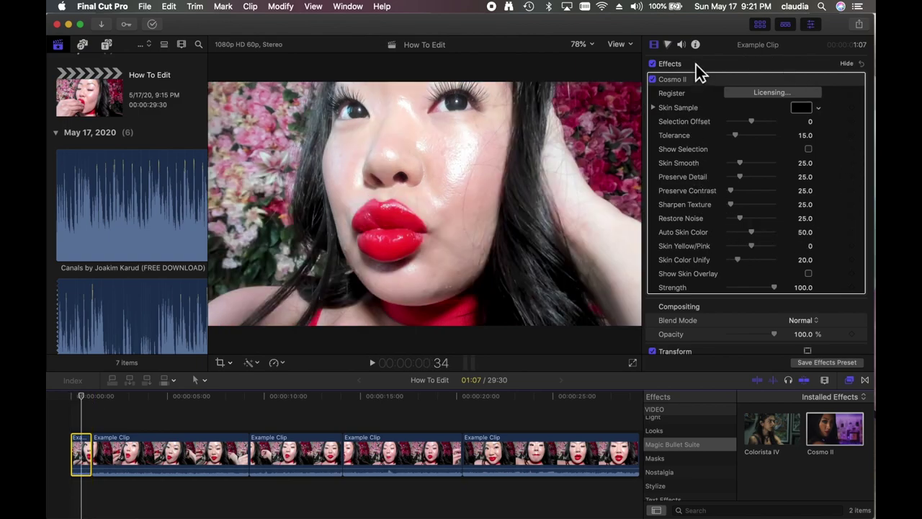
pyautogui.scroll(-5, 695, 68)
pyautogui.scroll(-2, 697, 82)
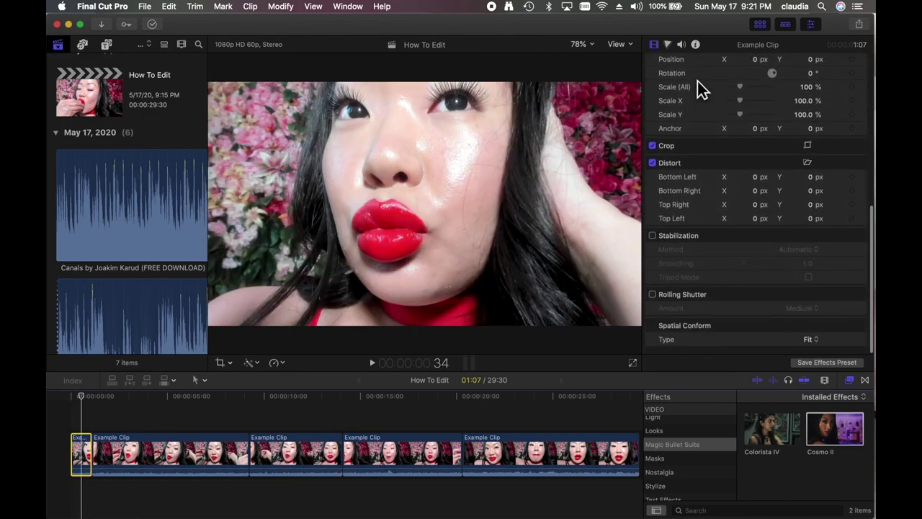
pyautogui.scroll(5, 697, 80)
pyautogui.scroll(3, 697, 81)
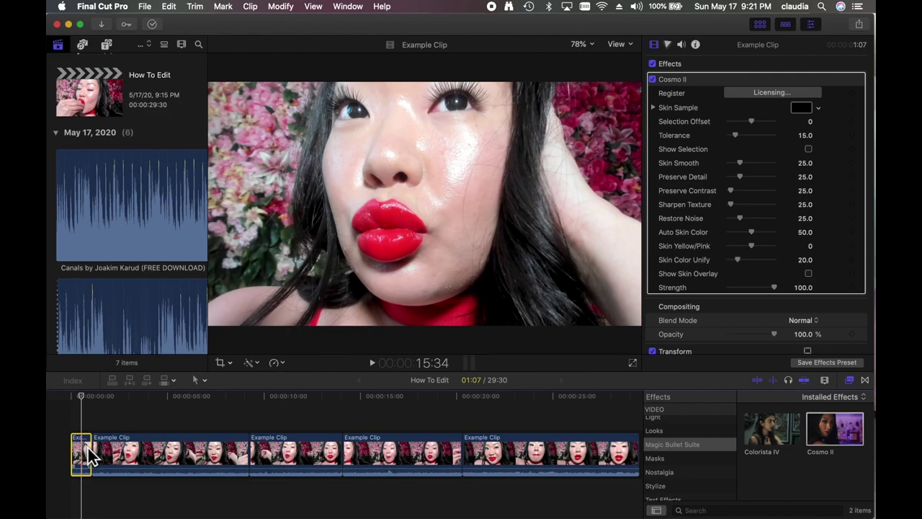
pyautogui.rightClick(88, 447)
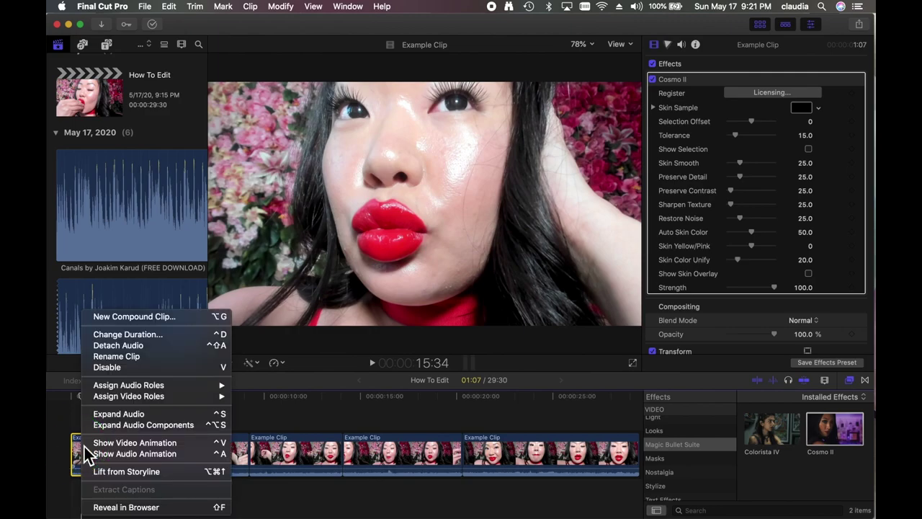
pyautogui.click(136, 444)
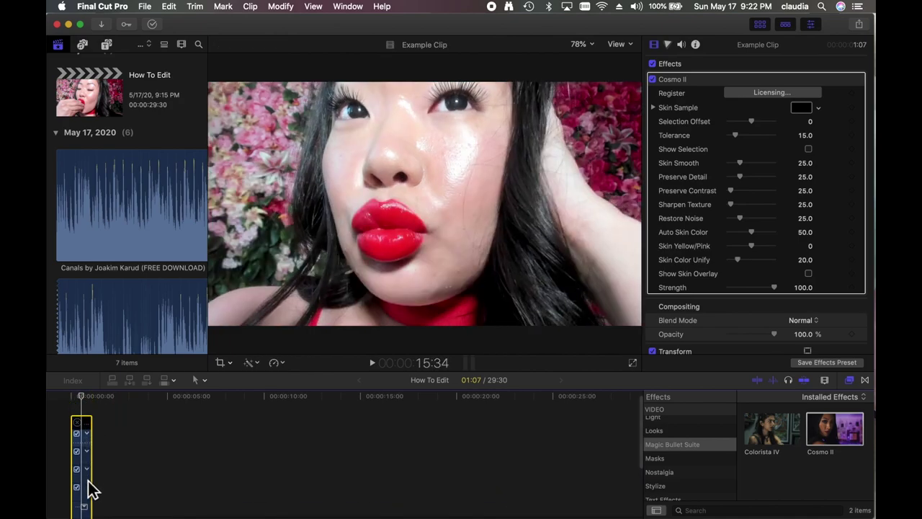
pyautogui.scroll(-3, 90, 461)
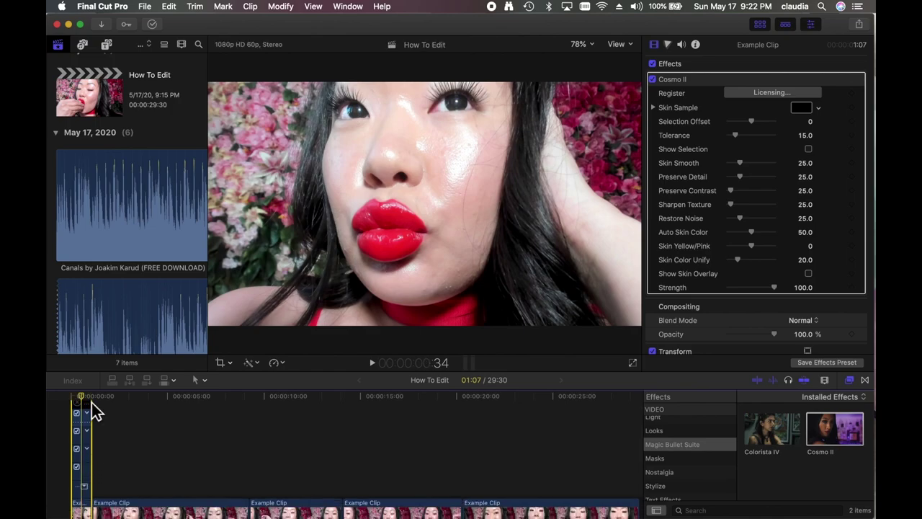
pyautogui.press('super+equal')
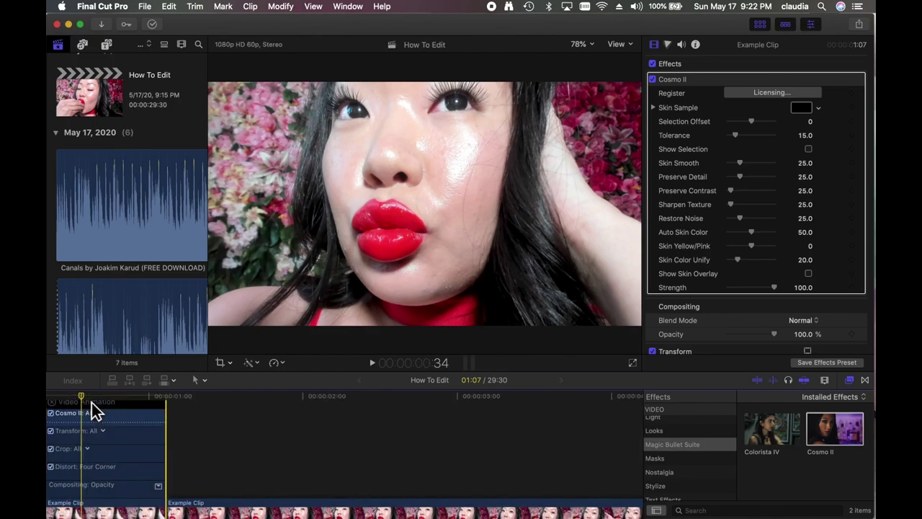
pyautogui.press('super+equal')
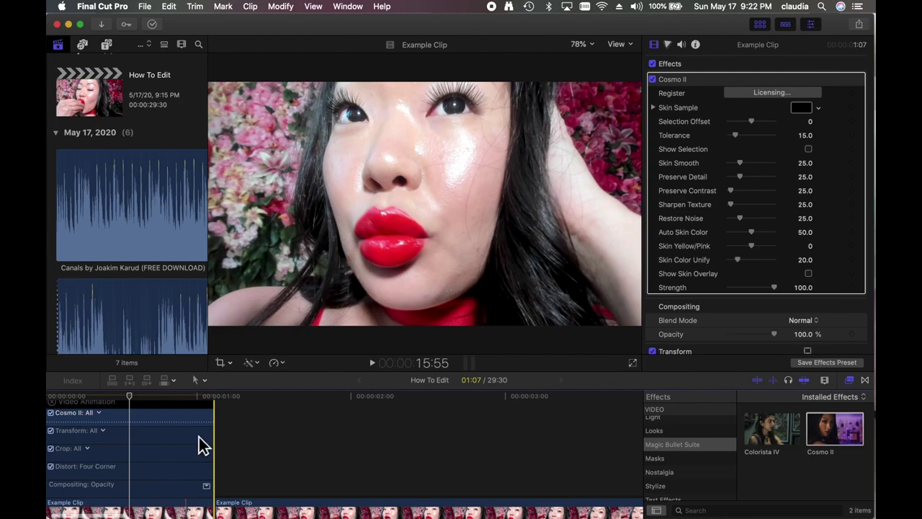
pyautogui.hscroll(-2, 251, 441)
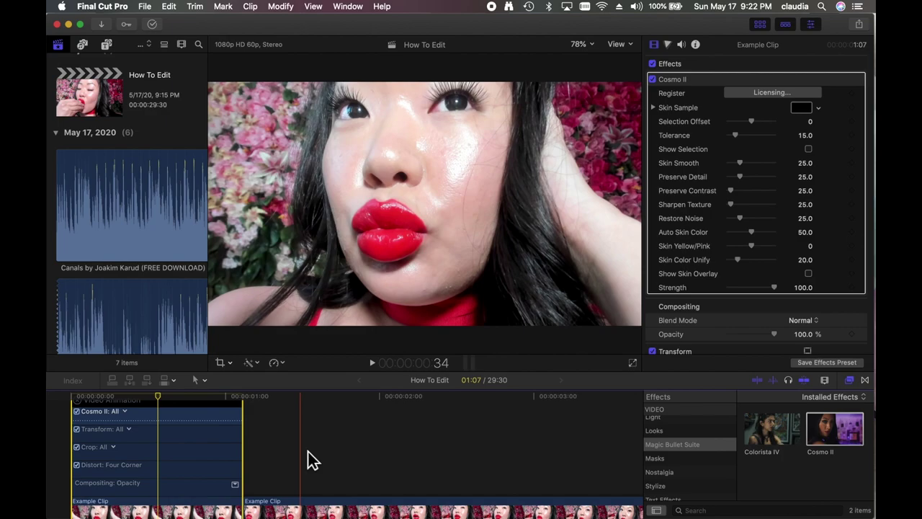
# Step: Select all the timeline clips and show their video animation
pyautogui.press('super+a')
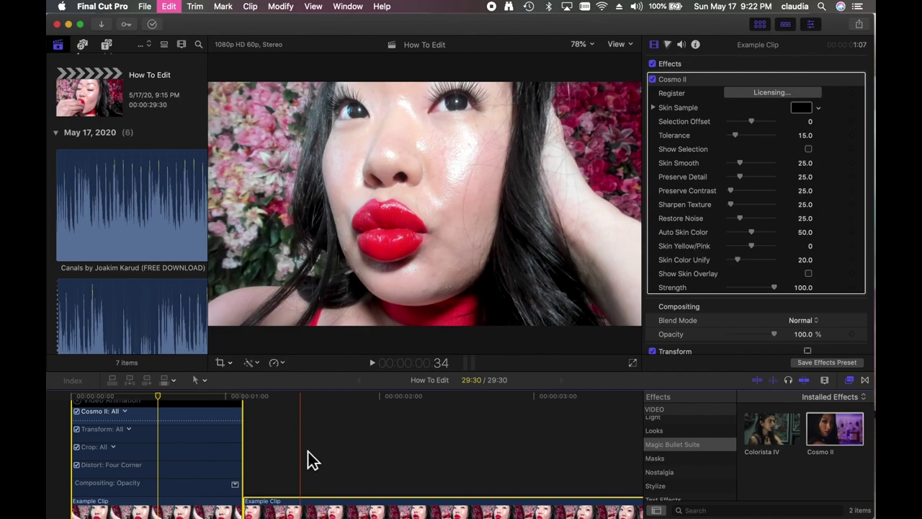
pyautogui.scroll(-3, 308, 452)
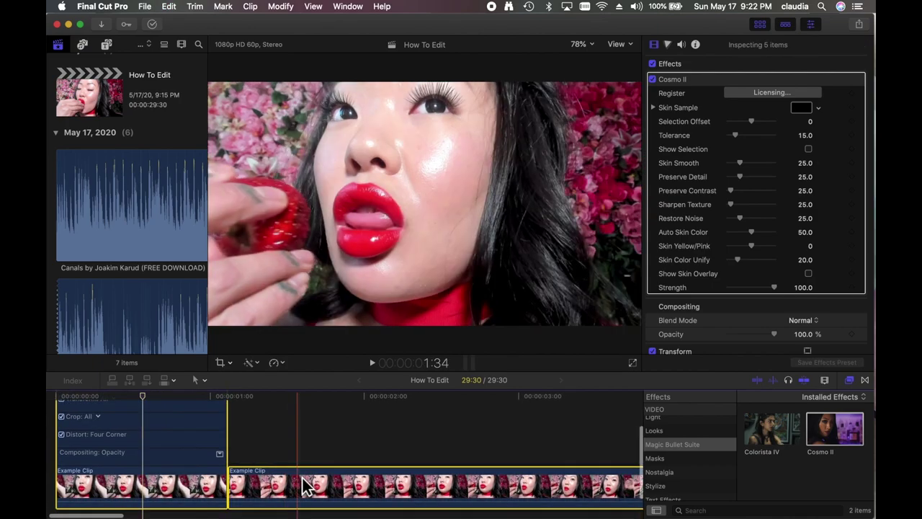
pyautogui.rightClick(298, 484)
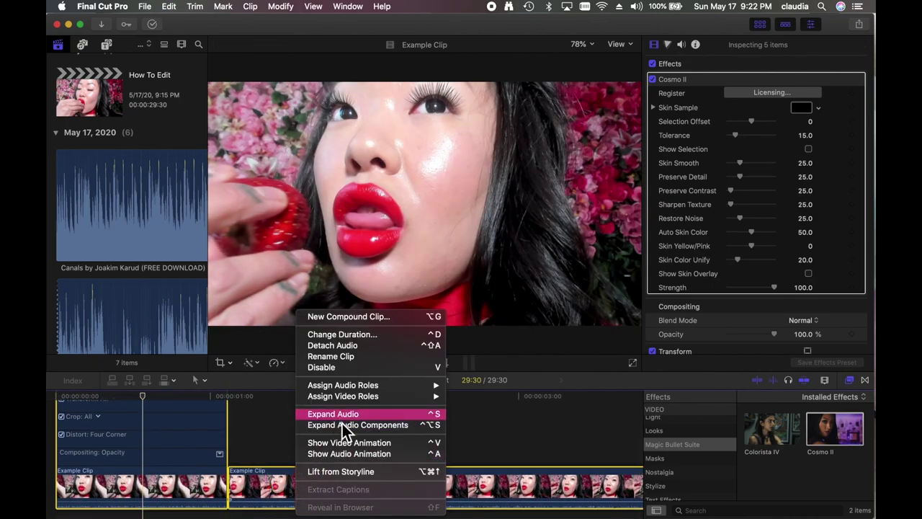
pyautogui.click(351, 441)
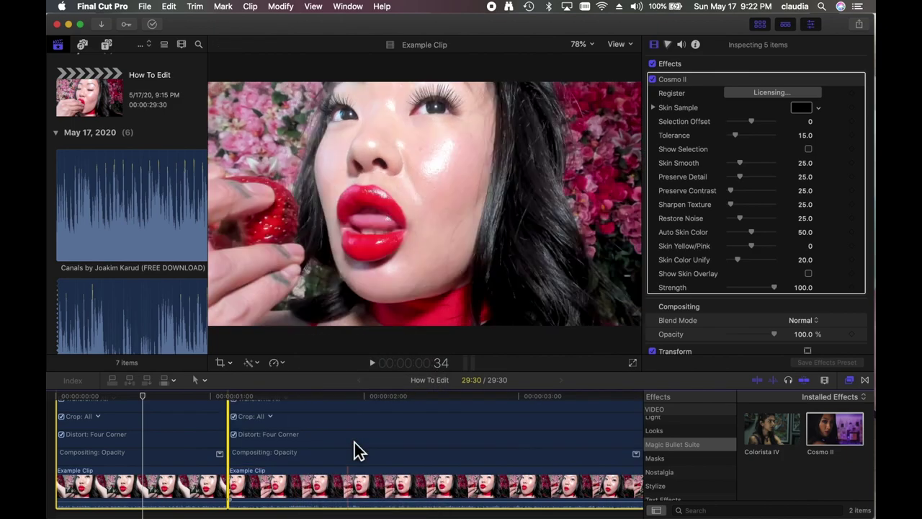
# Step: Look over the timeline clips' video animation and select the Cosmo II effect on the first clip
pyautogui.hscroll(10, 355, 442)
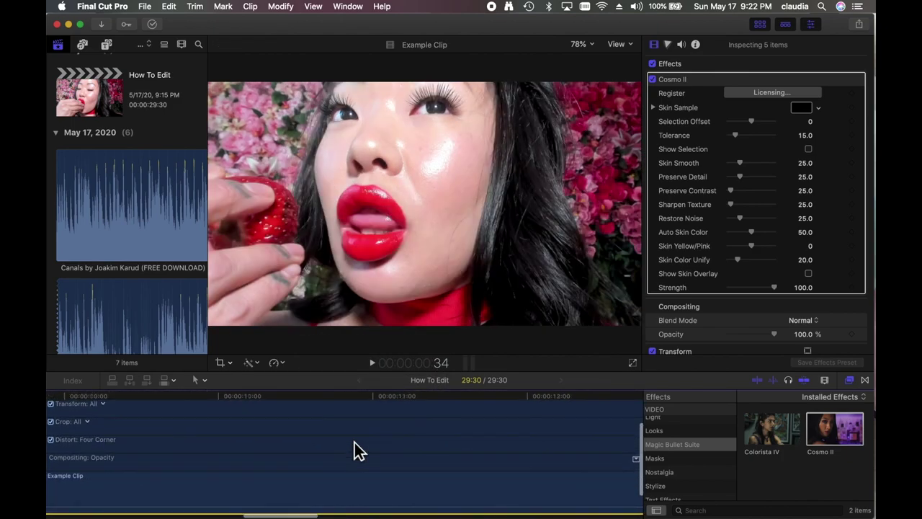
pyautogui.hscroll(-10, 355, 442)
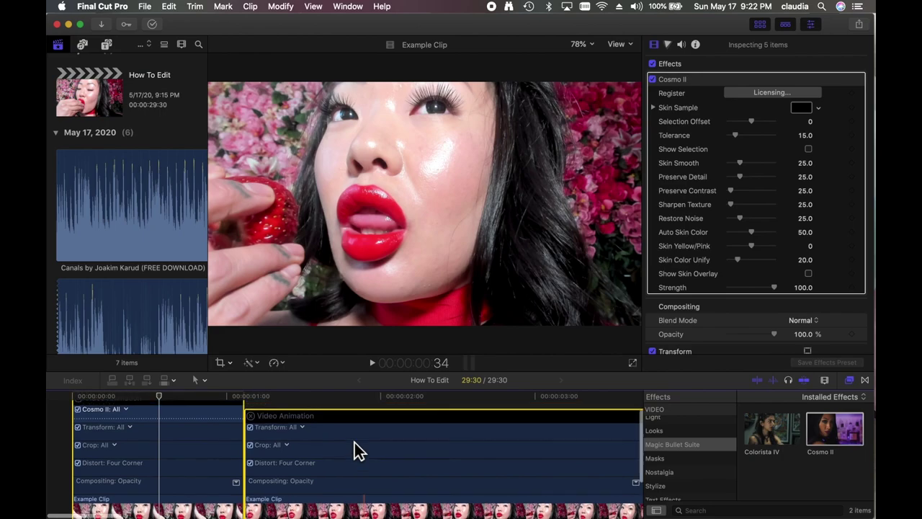
pyautogui.scroll(2, 355, 443)
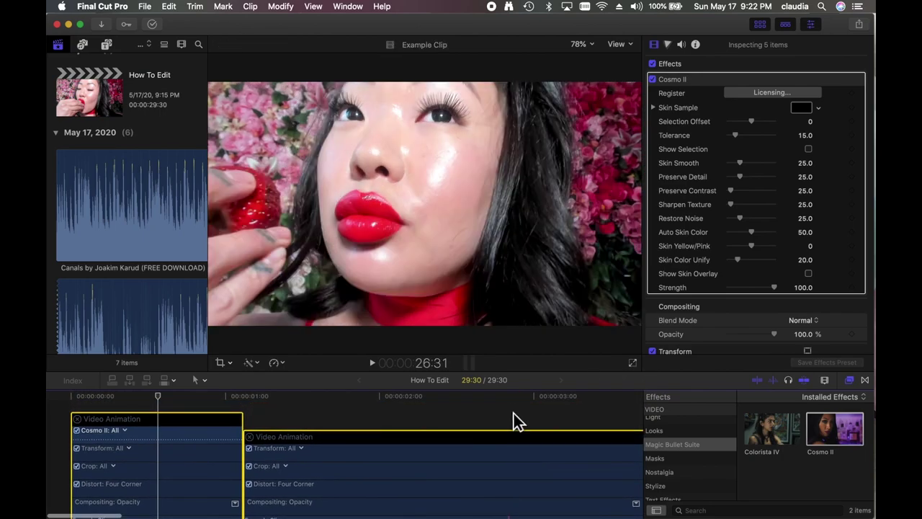
pyautogui.scroll(-2, 513, 396)
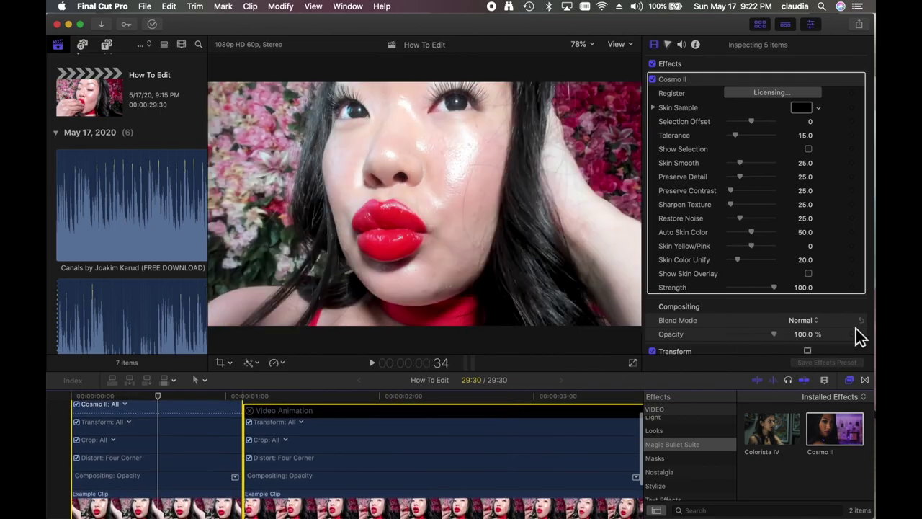
pyautogui.click(864, 380)
pyautogui.click(149, 443)
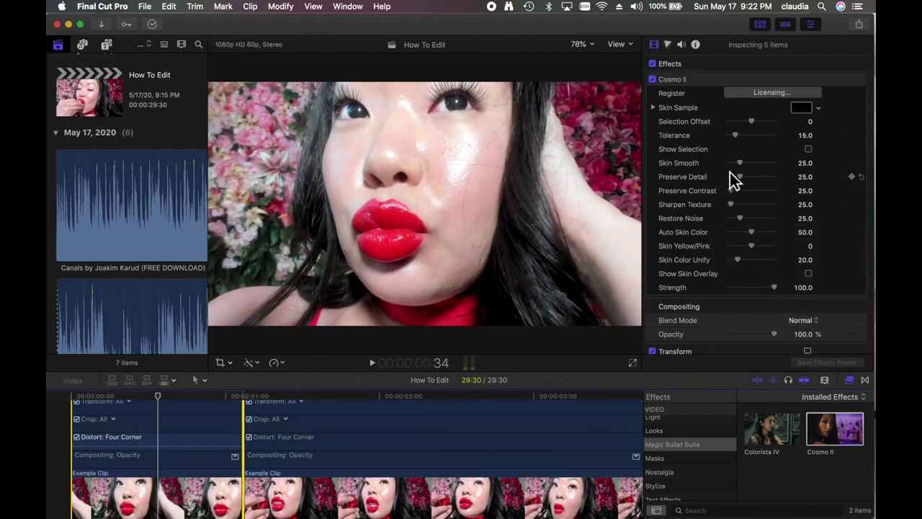
pyautogui.moveTo(838, 414); pyautogui.dragTo(186, 473)
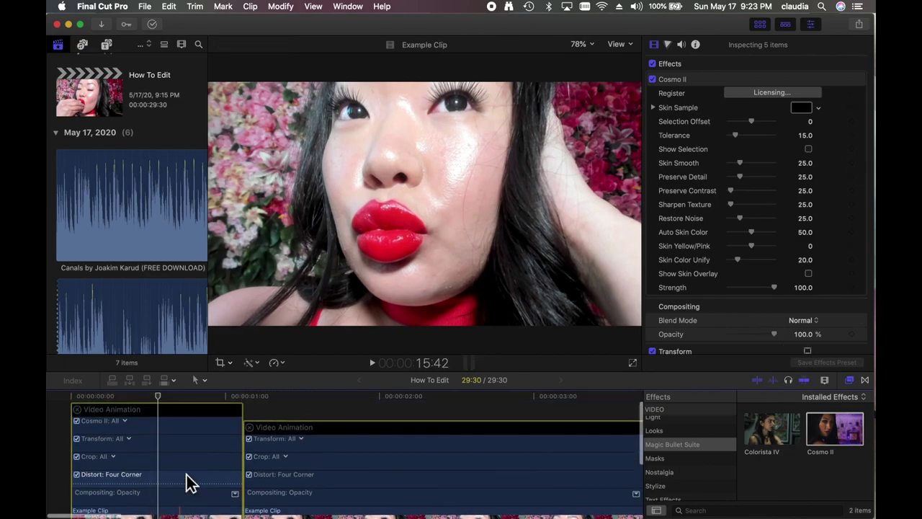
pyautogui.click(152, 434)
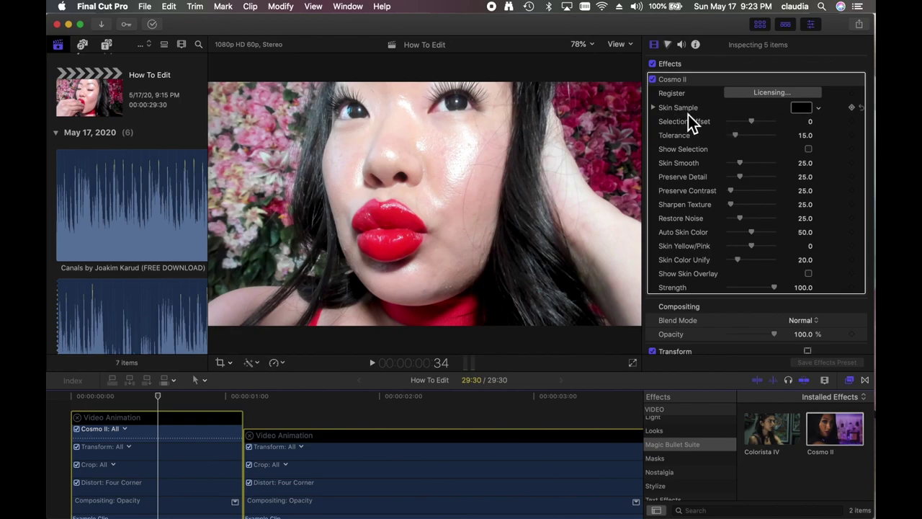
# Step: Set Cosmo II's Skin Sample to the light pink skin tone picked from the woman's cheek, and close the color picker
pyautogui.click(801, 108)
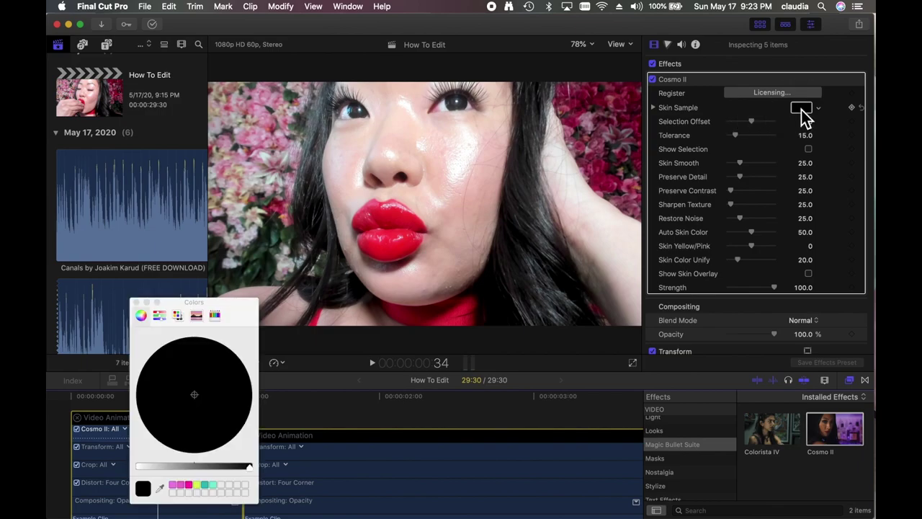
pyautogui.click(160, 489)
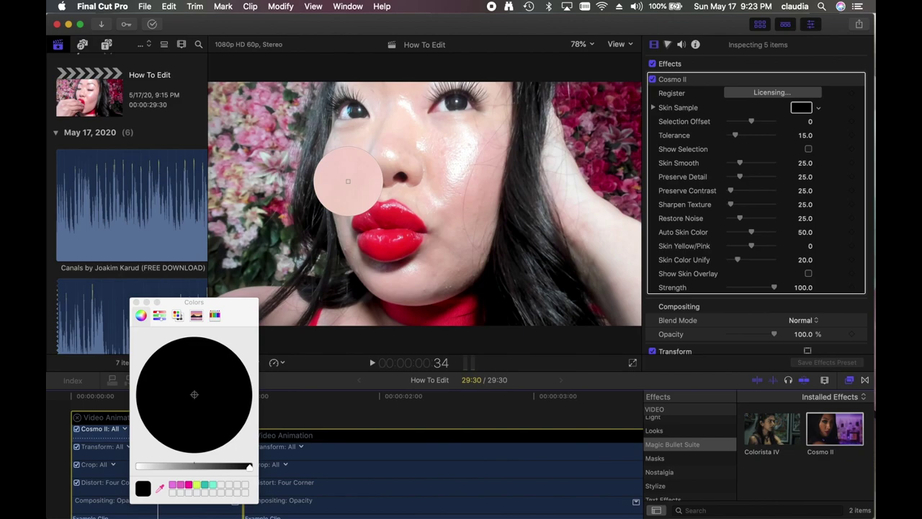
pyautogui.press('Escape')
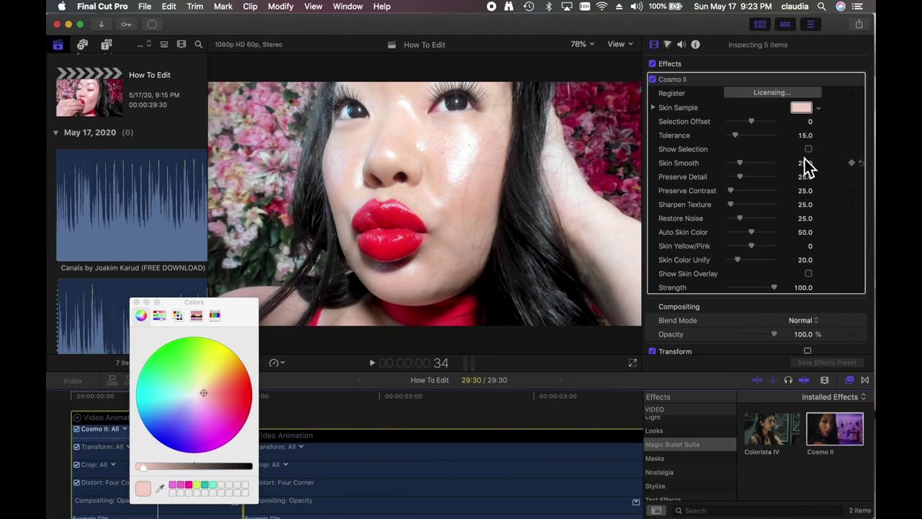
pyautogui.click(144, 304)
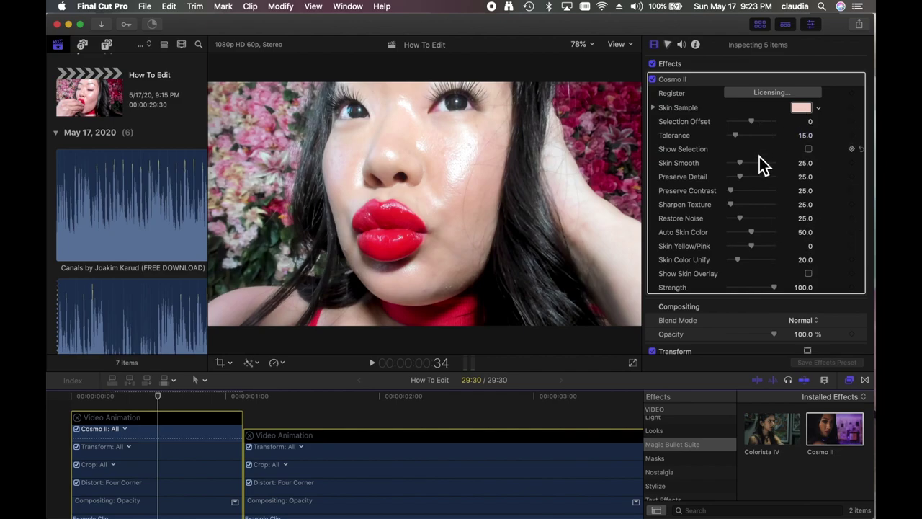
# Step: Raise Cosmo II's Tolerance to 46 with Show Selection on, and turn Show Selection off again
pyautogui.click(813, 151)
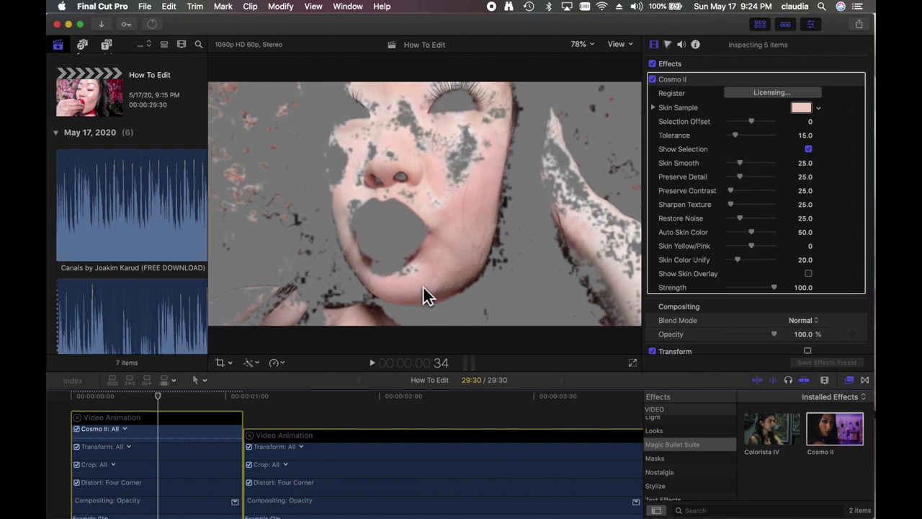
pyautogui.click(759, 126)
pyautogui.moveTo(761, 126); pyautogui.dragTo(759, 127)
pyautogui.moveTo(744, 141); pyautogui.dragTo(758, 140)
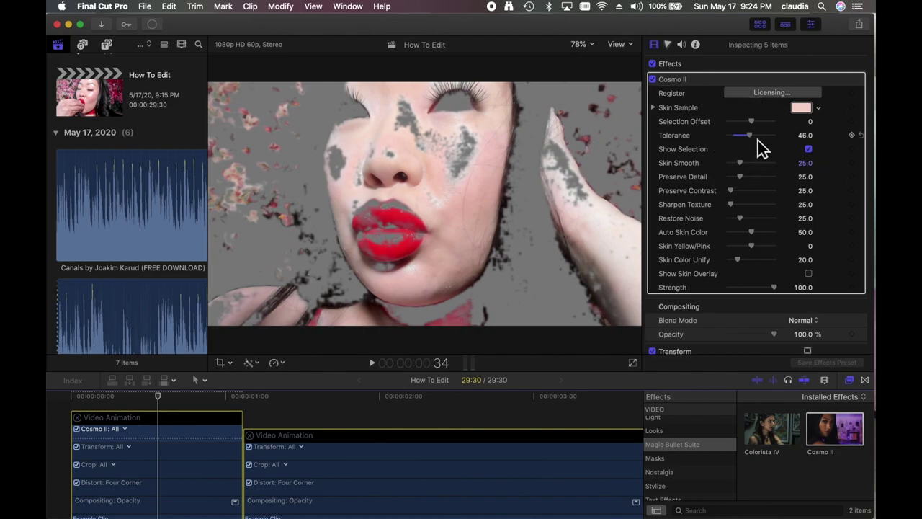
pyautogui.click(808, 150)
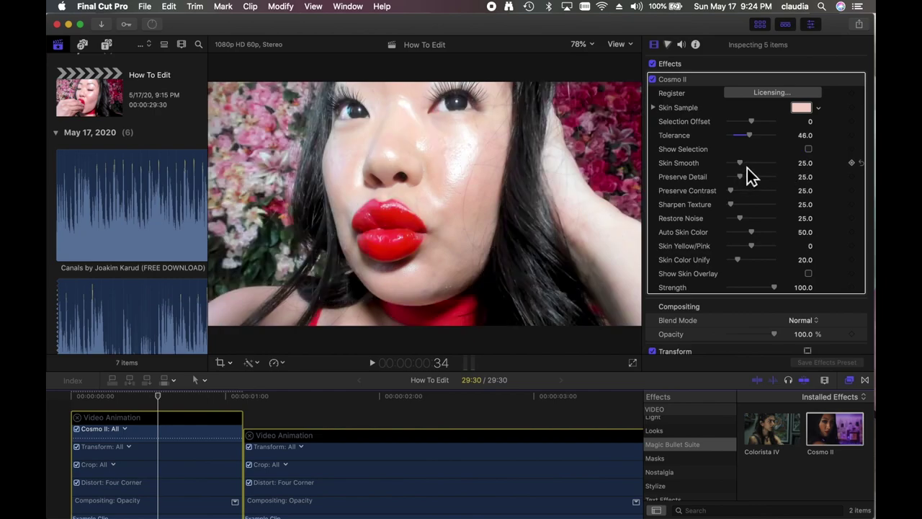
# Step: Try Cosmo II's Skin Smooth at 100, set it to 50, and set Preserve Detail to 24.8
pyautogui.moveTo(747, 168); pyautogui.dragTo(791, 168)
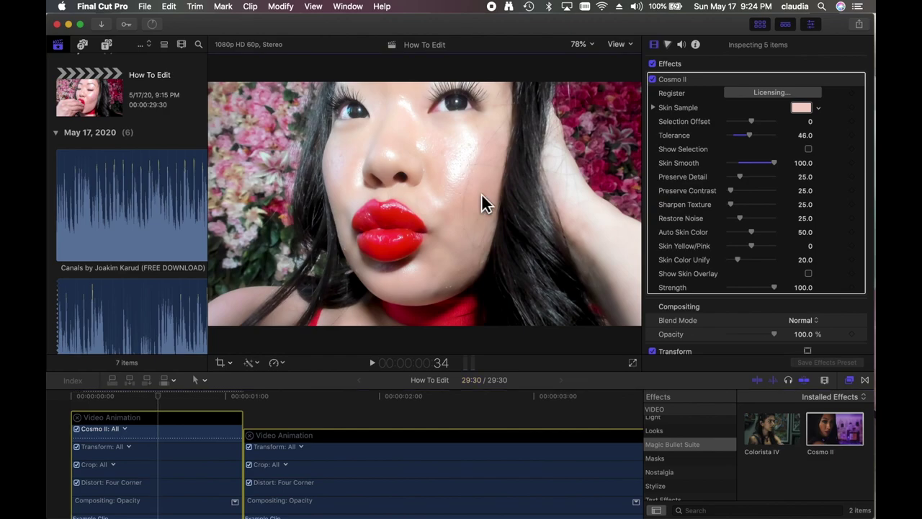
pyautogui.click(781, 167)
pyautogui.moveTo(782, 167); pyautogui.dragTo(752, 172)
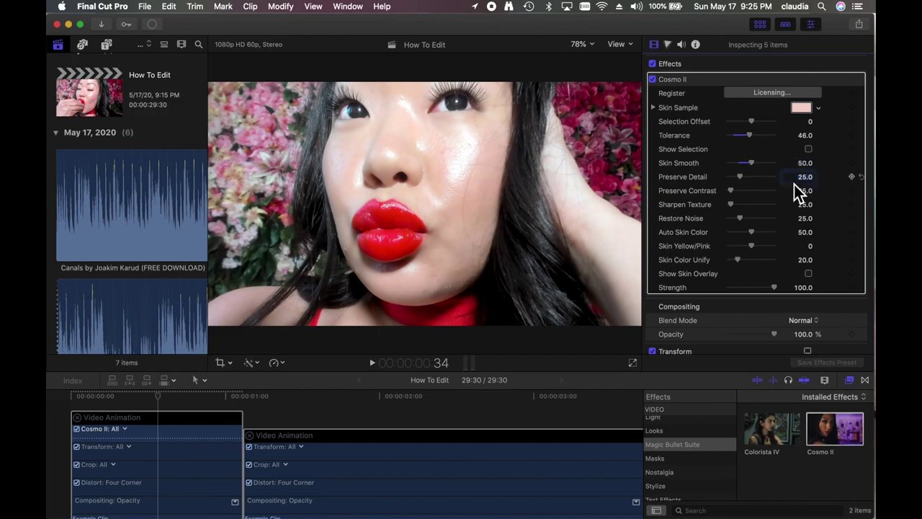
pyautogui.scroll(-3, 848, 215)
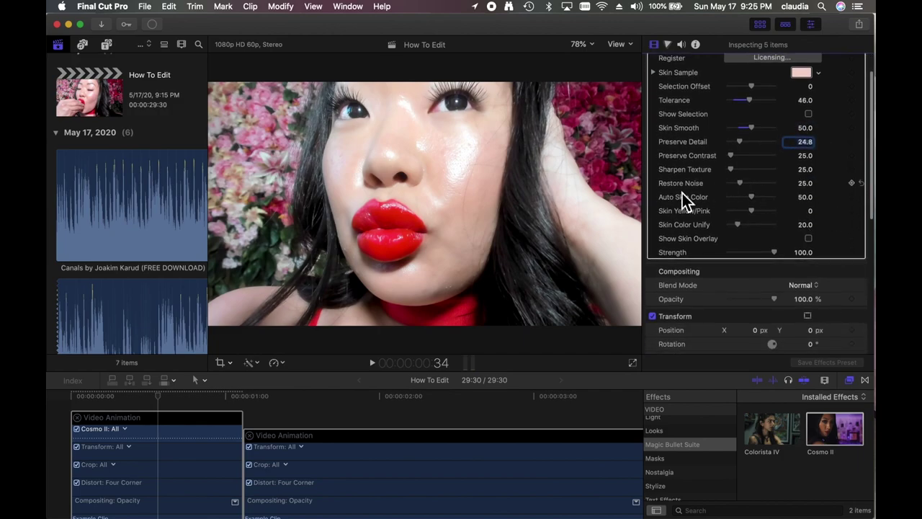
# Step: Set Cosmo II's Auto Skin Color and Skin Color Unify to 100 each
pyautogui.click(759, 202)
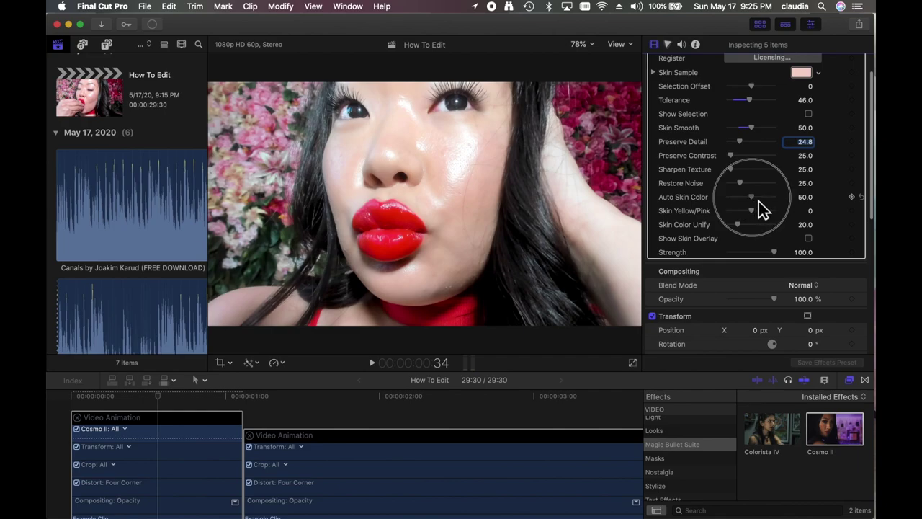
pyautogui.moveTo(758, 199); pyautogui.dragTo(793, 202)
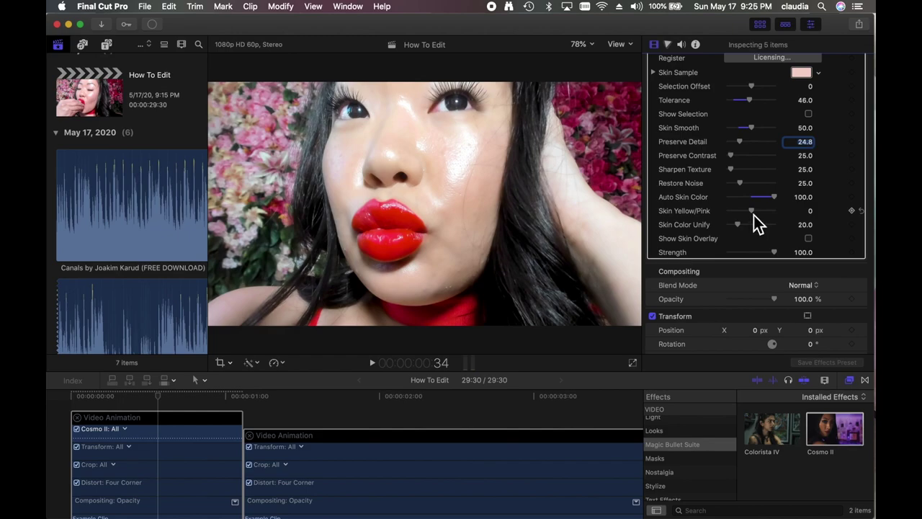
pyautogui.click(757, 215)
pyautogui.moveTo(757, 216); pyautogui.dragTo(798, 231)
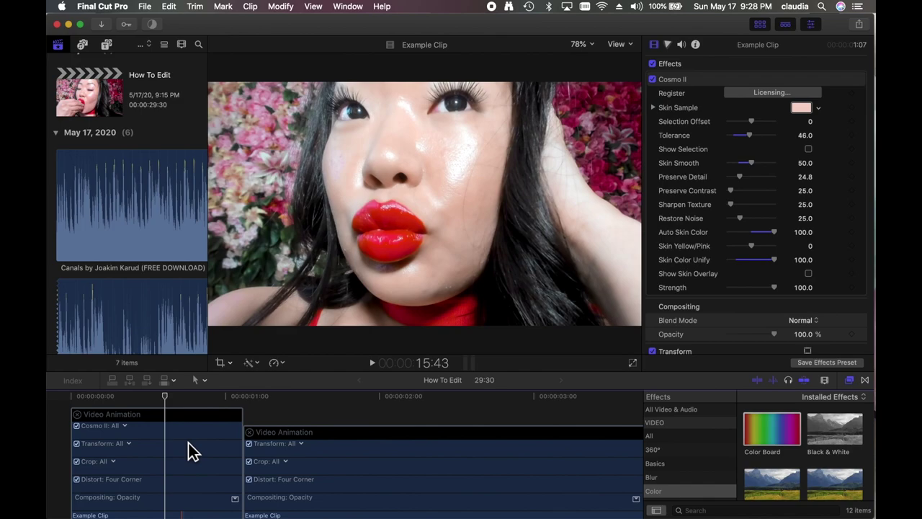
# Step: View the Magic Bullet Suite effects, return to the Color effects, and show the first clip's color board
pyautogui.scroll(-5, 692, 454)
pyautogui.click(706, 444)
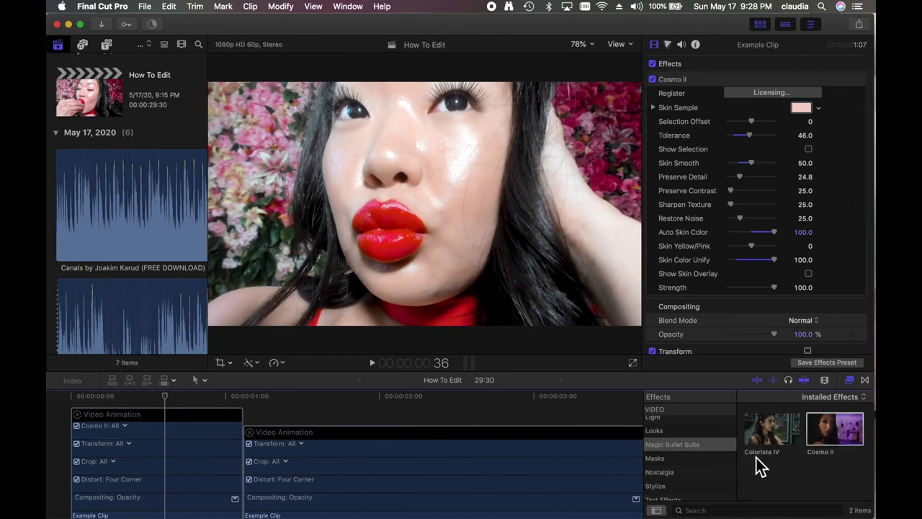
pyautogui.scroll(-6, 705, 461)
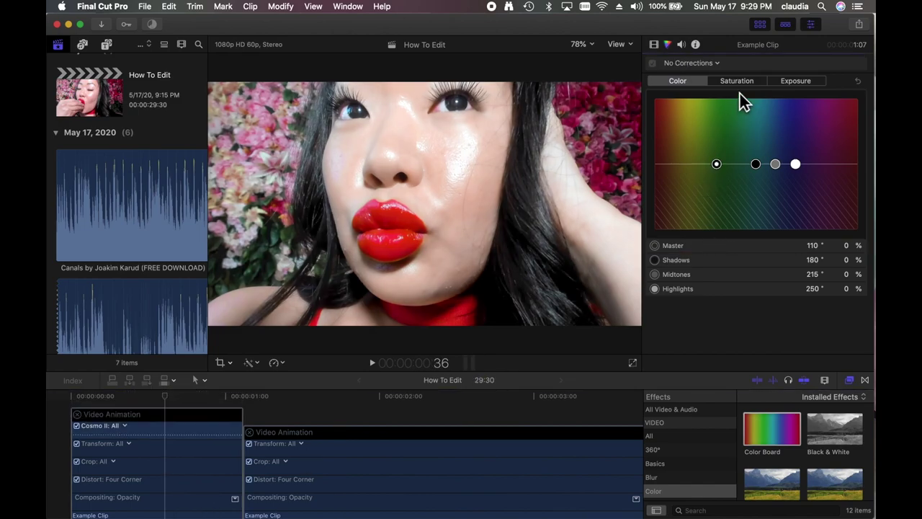
# Step: Raise the first clip's master saturation to 19% and its master exposure slightly on the color board
pyautogui.click(732, 85)
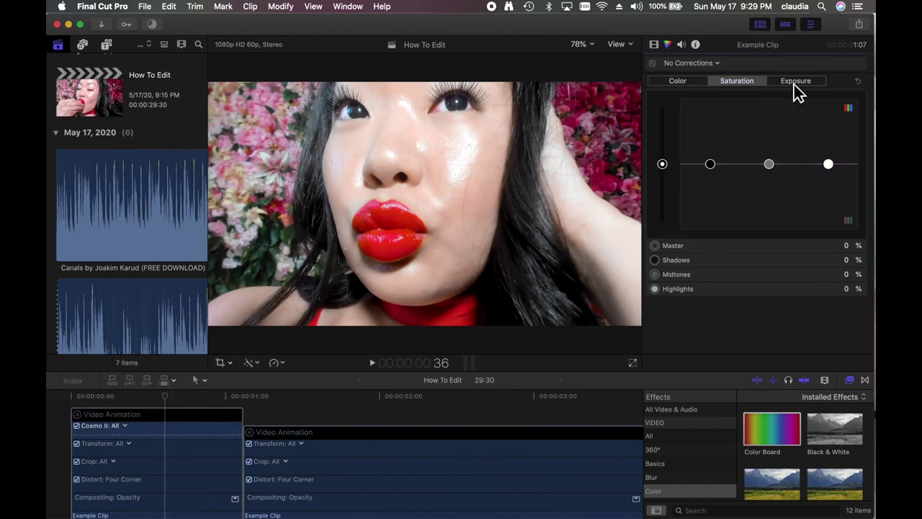
pyautogui.click(793, 84)
pyautogui.moveTo(662, 164)
pyautogui.mouseDown()
pyautogui.moveTo(671, 179)
pyautogui.moveTo(673, 157)
pyautogui.mouseUp()
pyautogui.click(721, 81)
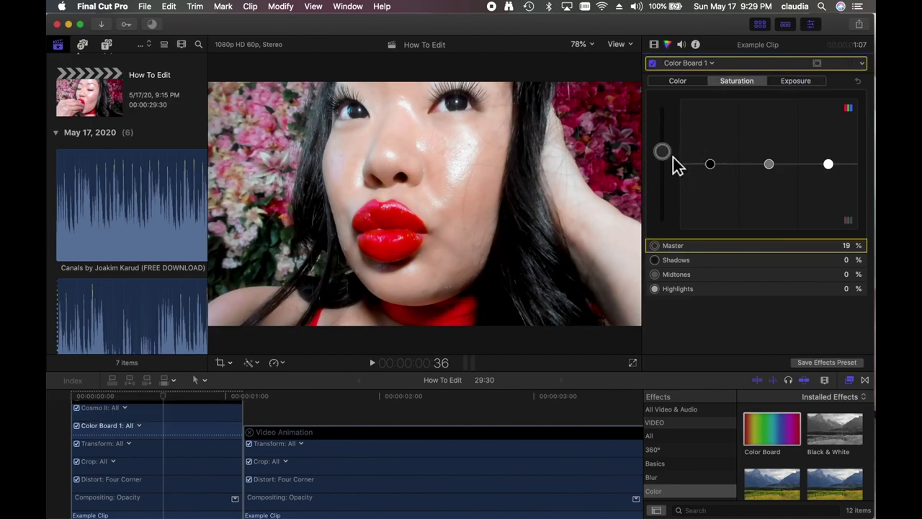
pyautogui.click(796, 81)
pyautogui.moveTo(671, 167)
pyautogui.mouseDown()
pyautogui.moveTo(671, 186)
pyautogui.moveTo(670, 28)
pyautogui.moveTo(674, 246)
pyautogui.moveTo(672, 149)
pyautogui.mouseUp()
pyautogui.click(753, 84)
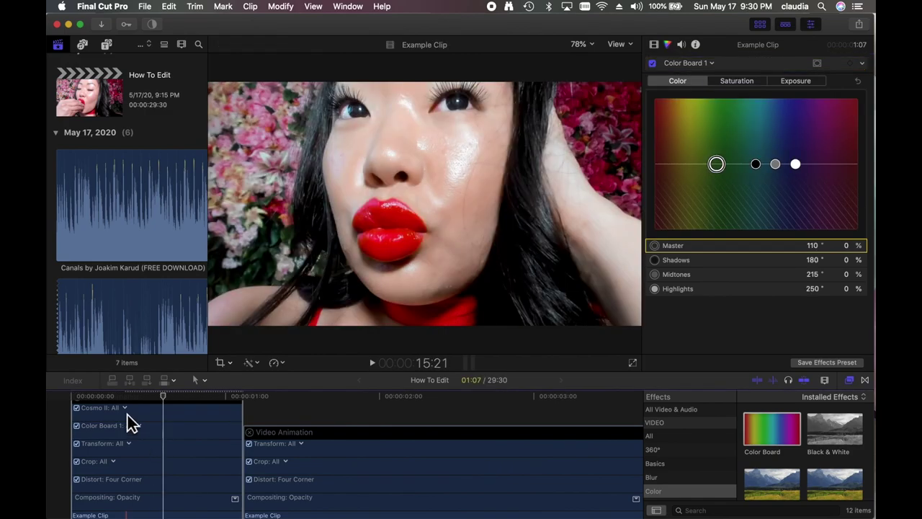
# Step: Review Color Board 1 in the first clip's video animation and select the Cosmo II effect there
pyautogui.scroll(-2, 126, 459)
pyautogui.click(126, 460)
pyautogui.scroll(2, 126, 460)
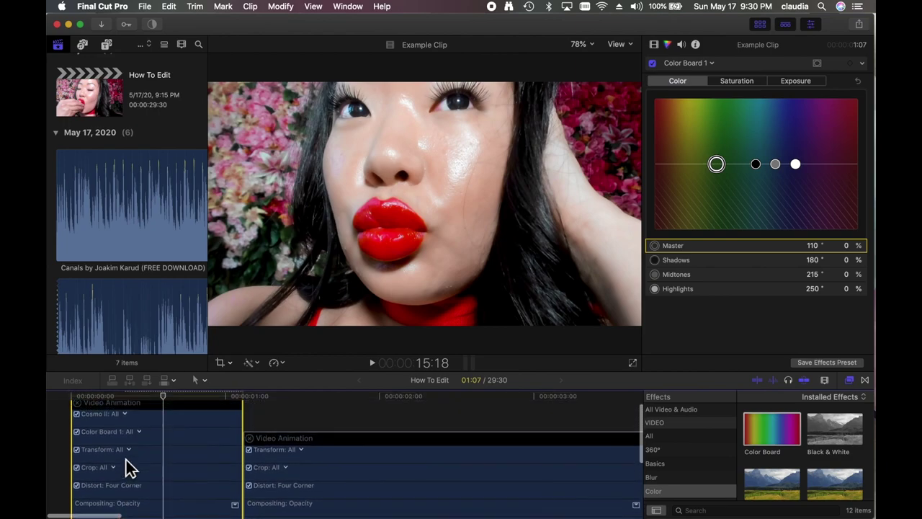
pyautogui.click(92, 444)
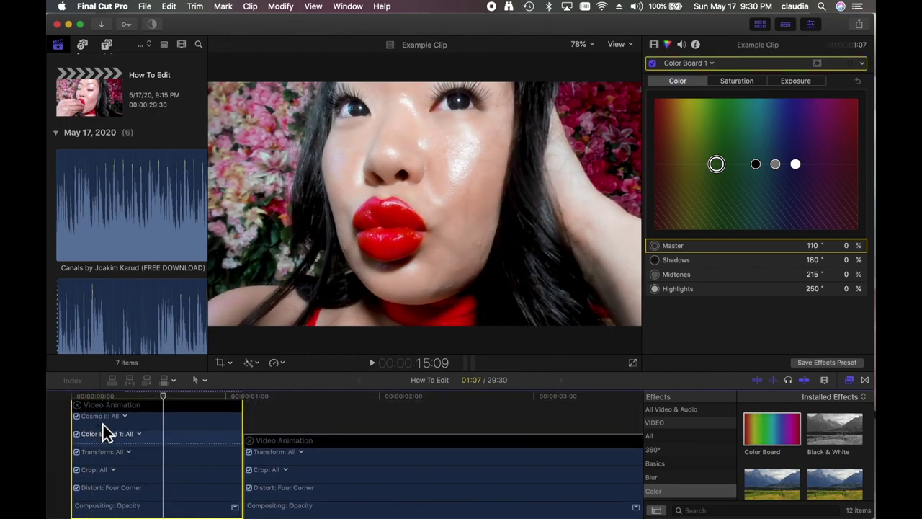
pyautogui.click(103, 424)
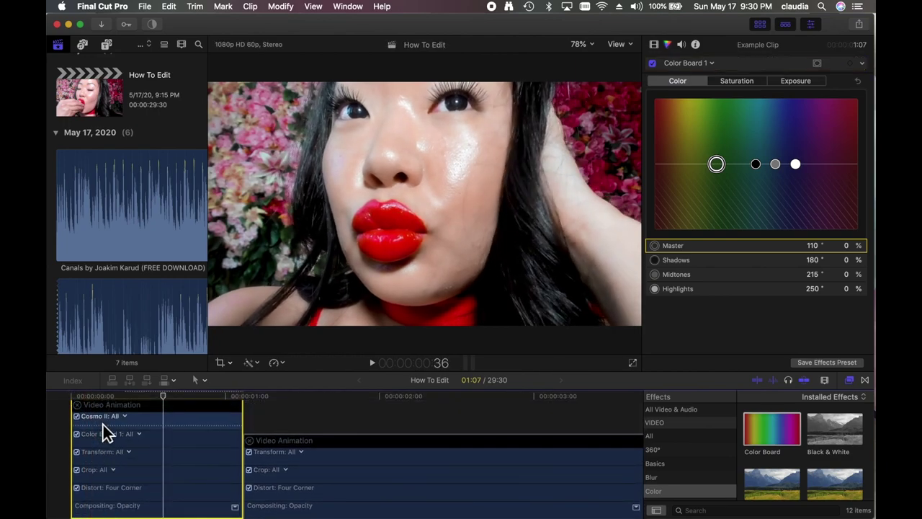
# Step: Show the first clip's video effect settings and place the playhead back in the middle of that clip
pyautogui.click(510, 411)
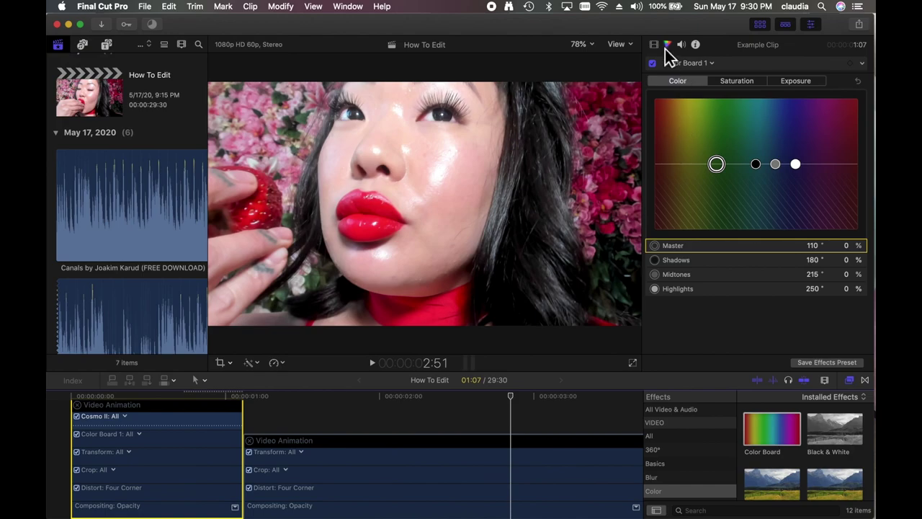
pyautogui.click(164, 461)
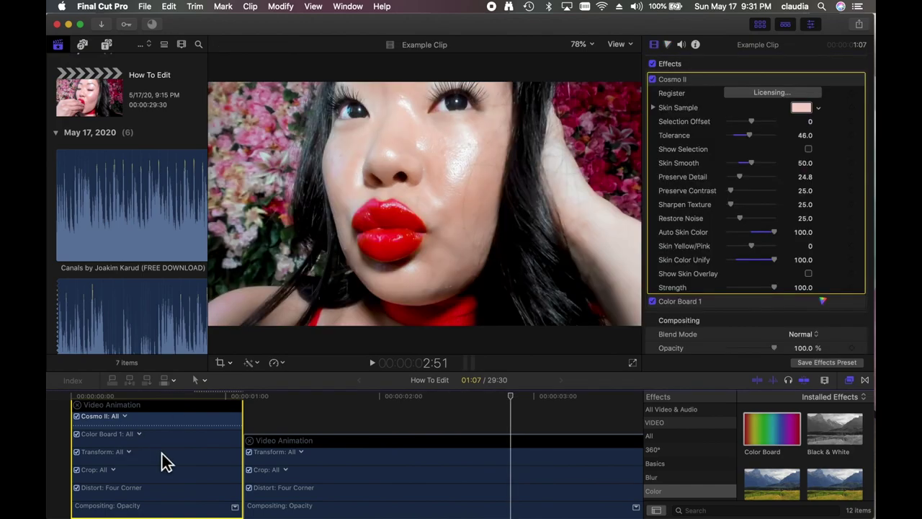
pyautogui.click(164, 403)
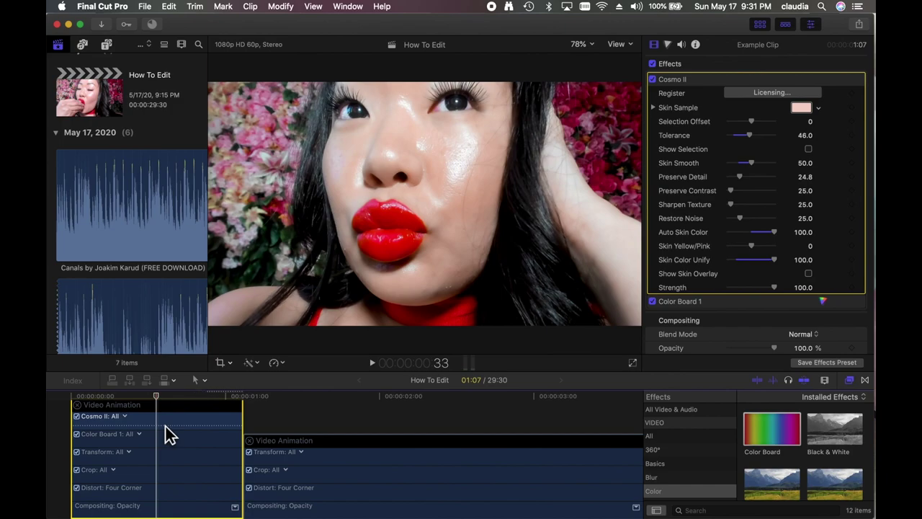
# Step: Start saving the first clip's effects as a video effects preset named "Skin Perfecting + Colorboard"
pyautogui.click(821, 366)
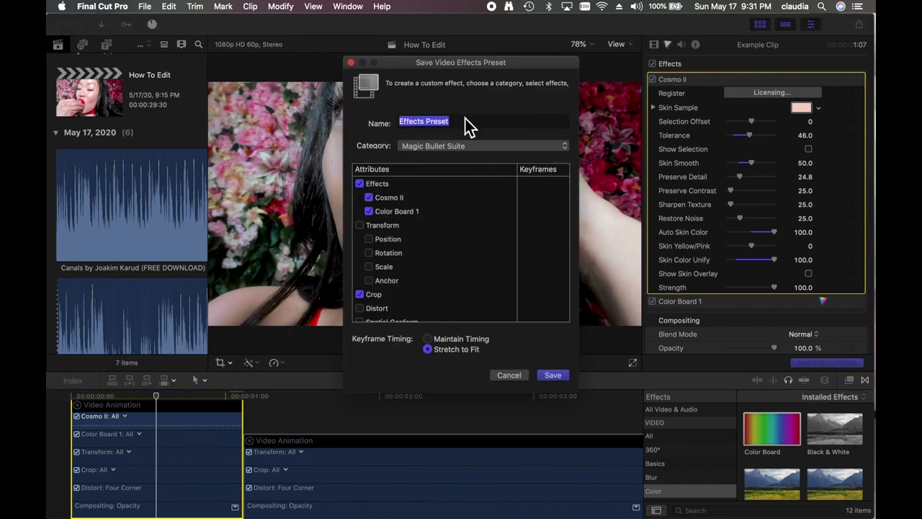
pyautogui.write('Skin')
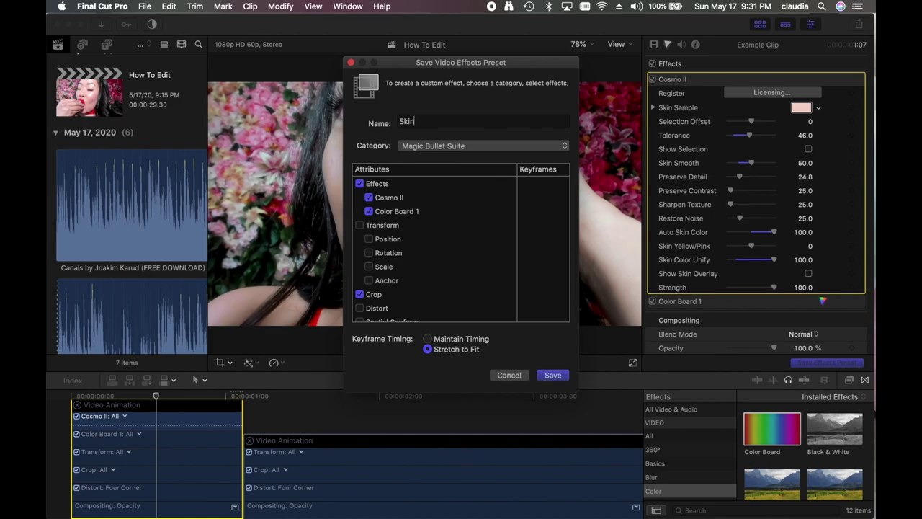
pyautogui.write(' Perfecting + Colorboard')
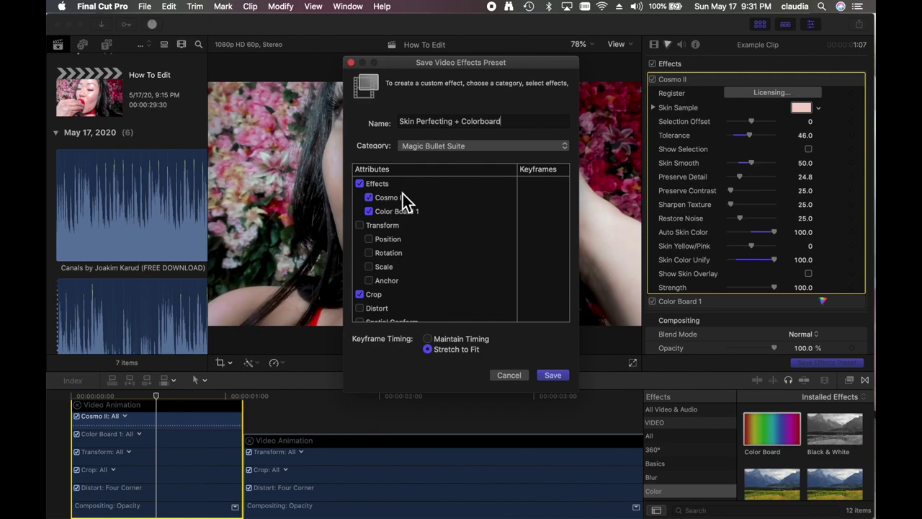
# Step: Exclude Crop from the preset's attributes and save the preset in the Magic Bullet Suite category
pyautogui.scroll(-3, 417, 209)
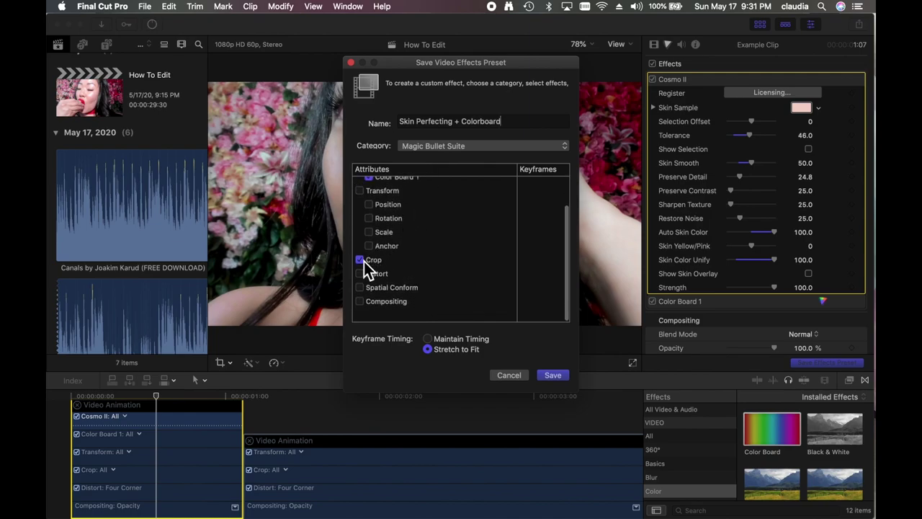
pyautogui.click(364, 261)
pyautogui.scroll(3, 406, 263)
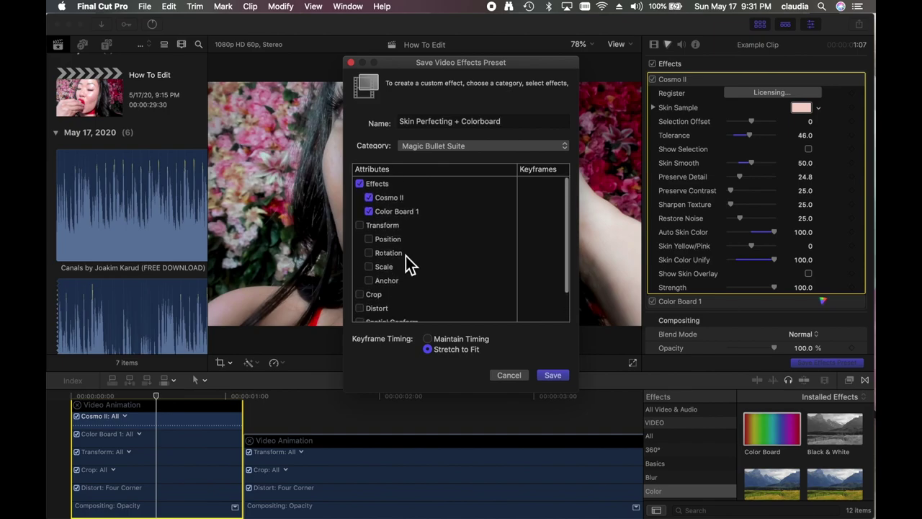
pyautogui.scroll(-2, 409, 264)
pyautogui.scroll(-1, 409, 264)
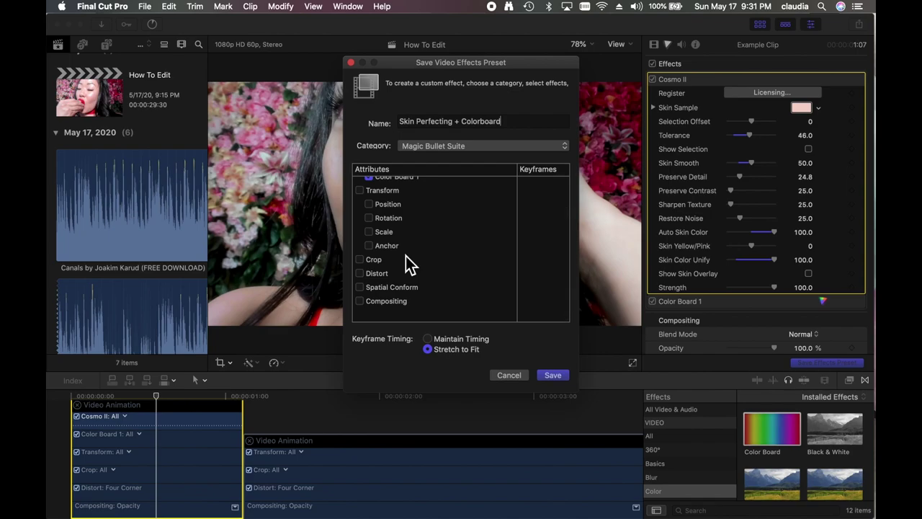
pyautogui.click(363, 260)
pyautogui.click(552, 375)
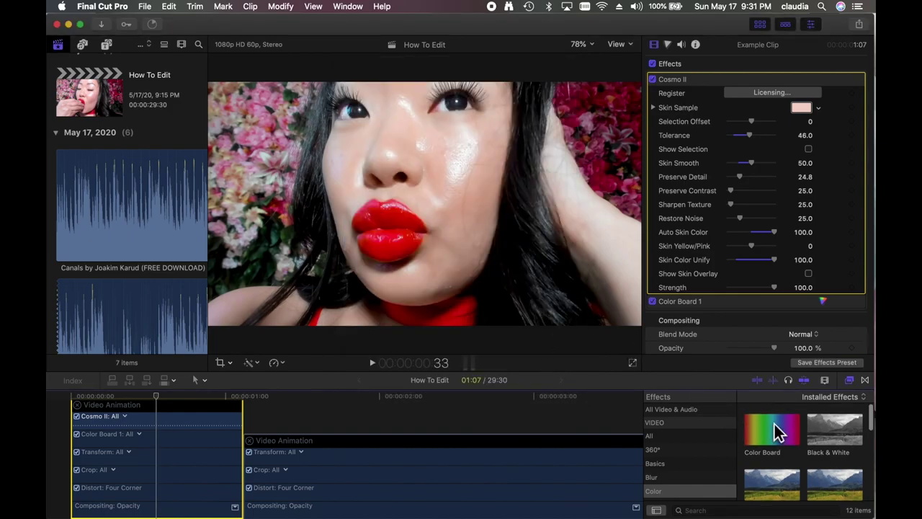
# Step: Apply the Skin Perfecting + Colorboard preset from the Magic Bullet Suite effects to the second clip and show its video animation
pyautogui.scroll(-6, 719, 448)
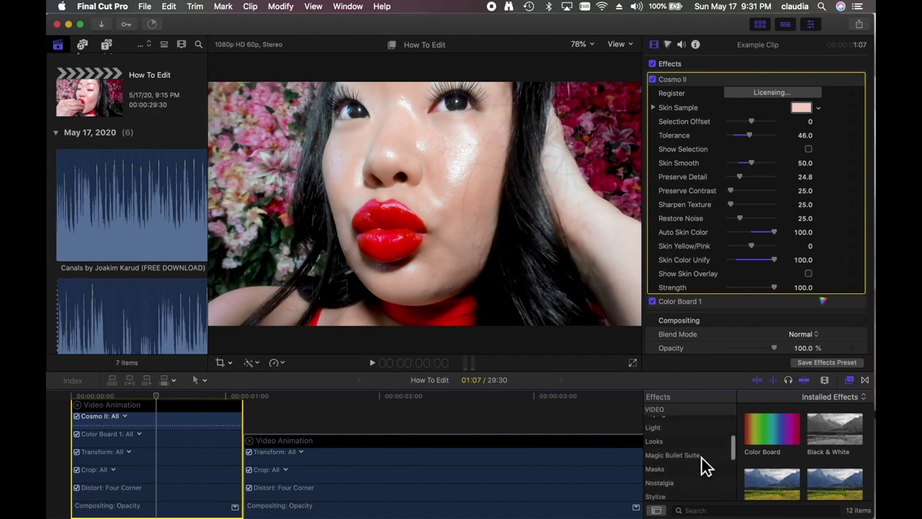
pyautogui.click(703, 455)
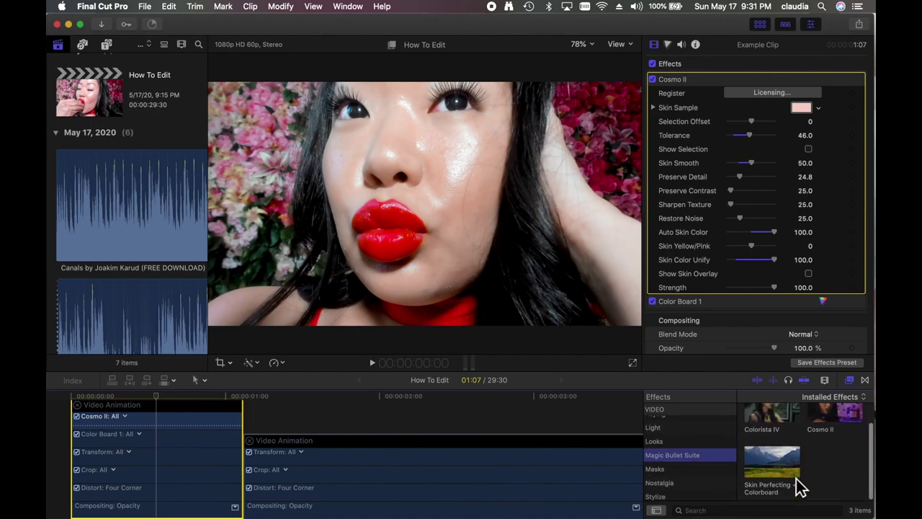
pyautogui.click(795, 493)
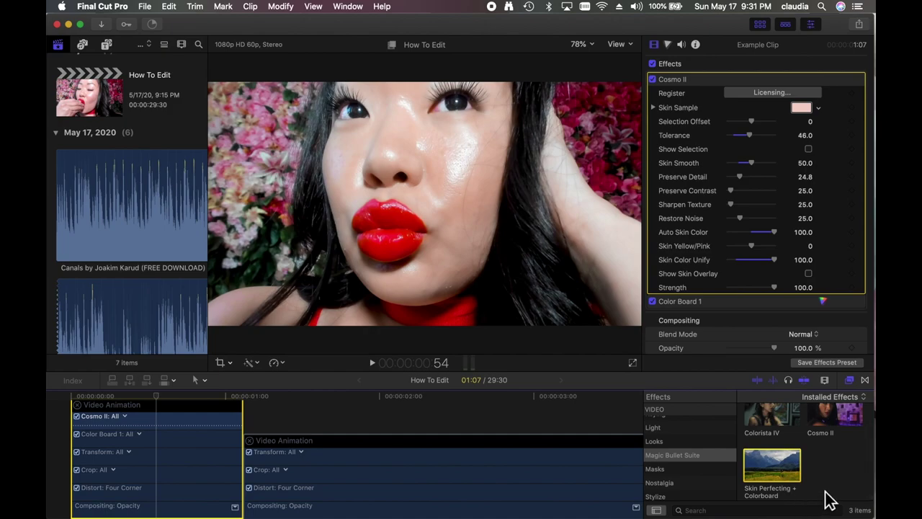
pyautogui.click(475, 494)
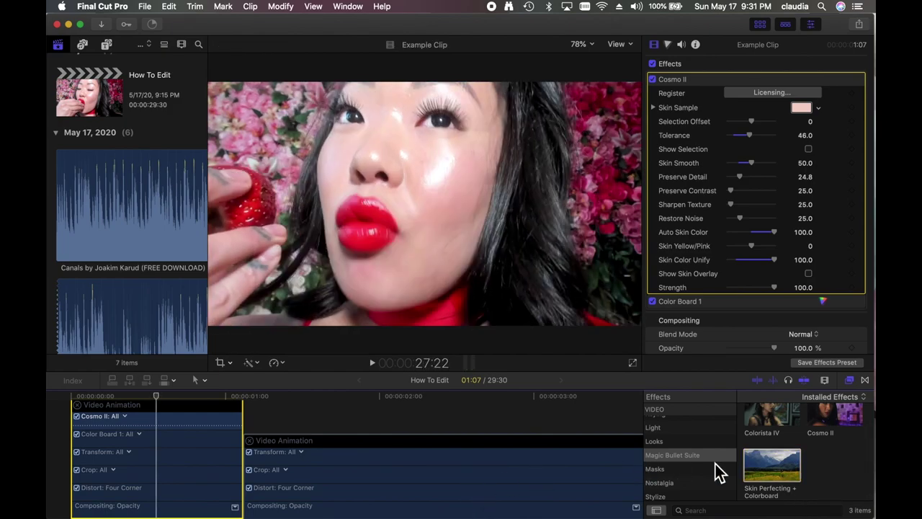
pyautogui.moveTo(778, 464); pyautogui.dragTo(465, 477)
pyautogui.moveTo(755, 474); pyautogui.dragTo(438, 479)
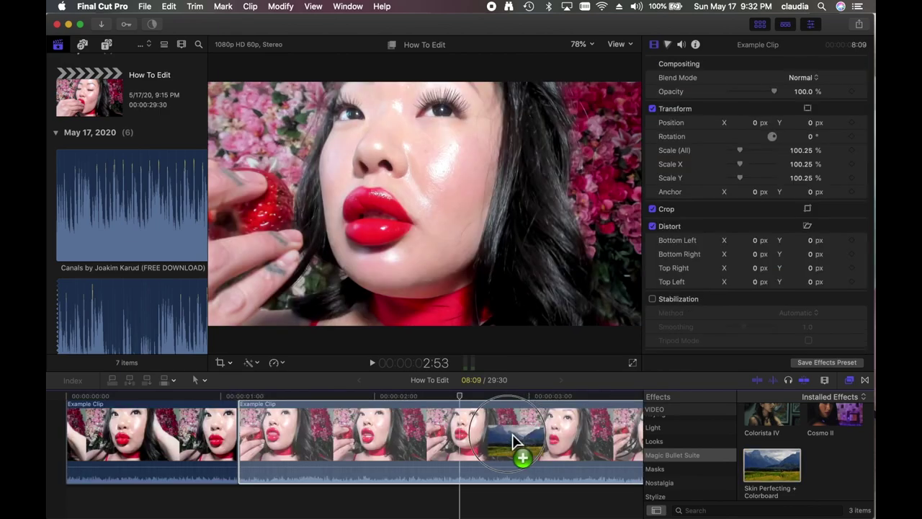
pyautogui.moveTo(514, 438); pyautogui.dragTo(512, 438)
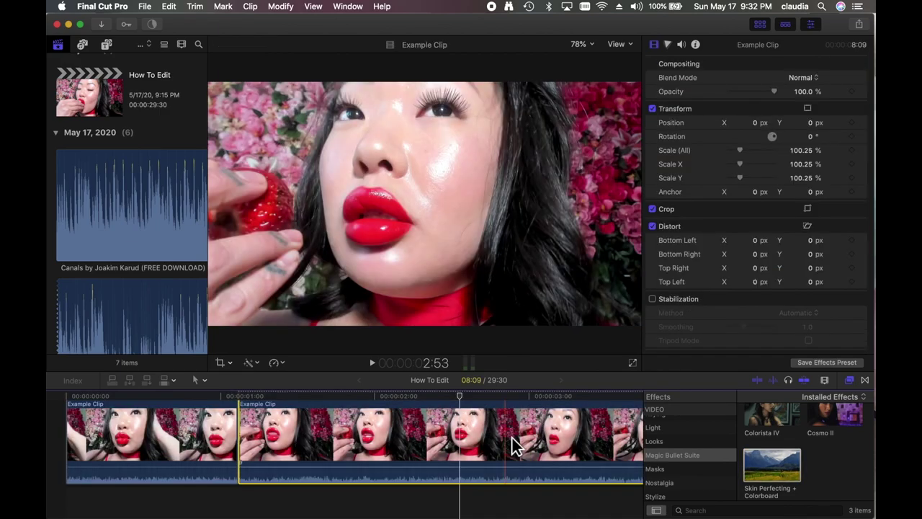
pyautogui.hotkey('ctrl', 'v')
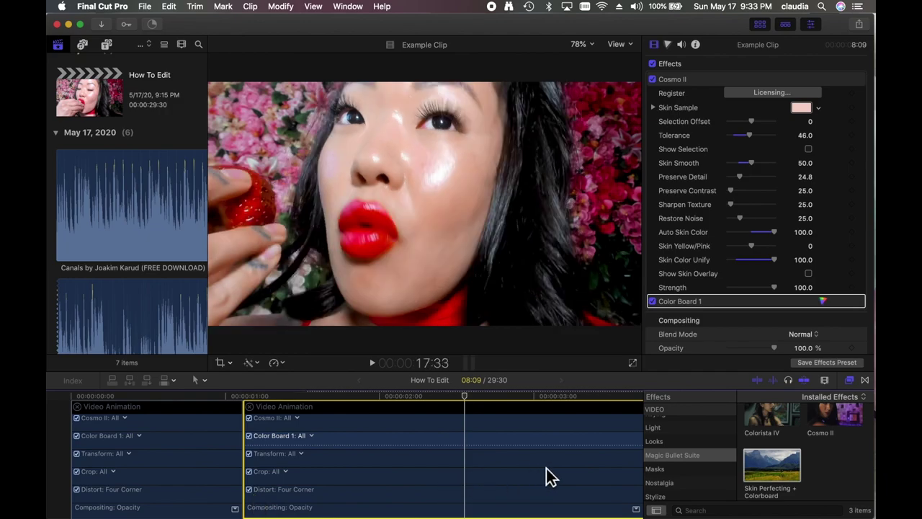
# Step: Fit the whole project in the timeline and make the Skin Perfecting + Colorboard preset the default video effect
pyautogui.scroll(-5, 546, 476)
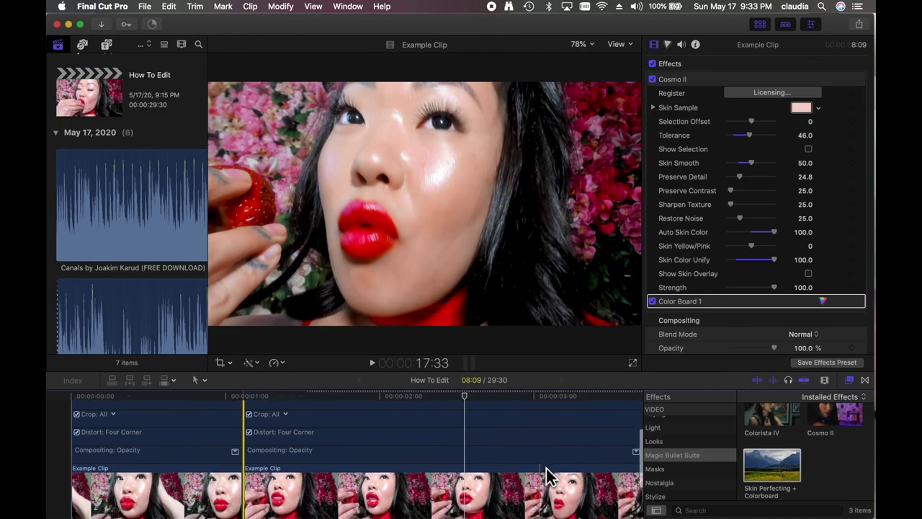
pyautogui.hotkey('shift', 'z')
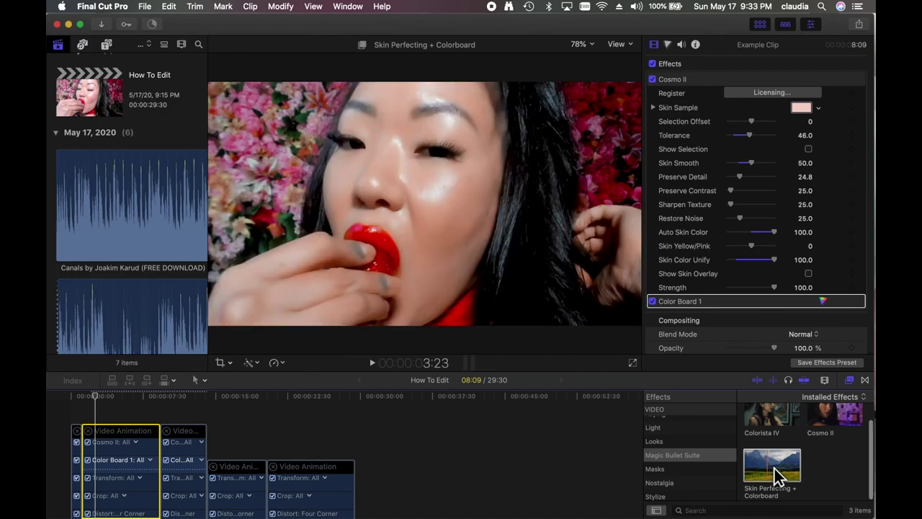
pyautogui.click(784, 465)
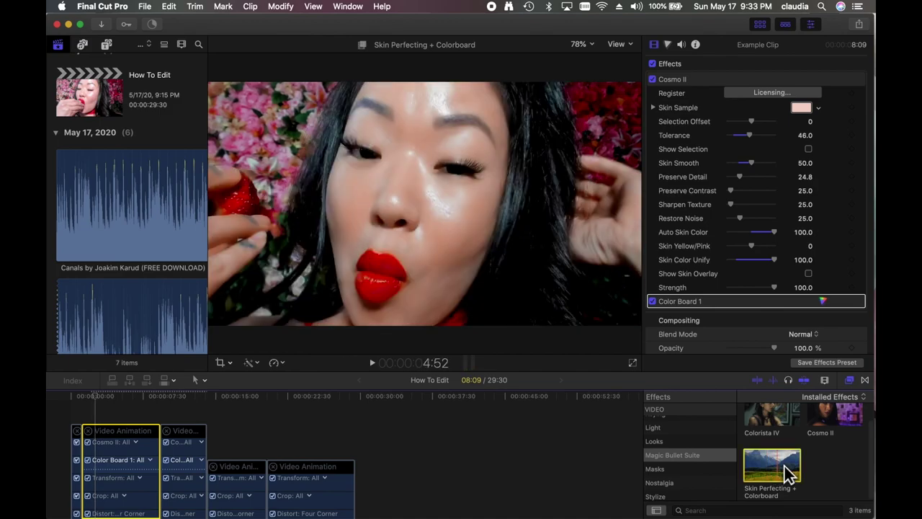
pyautogui.rightClick(783, 465)
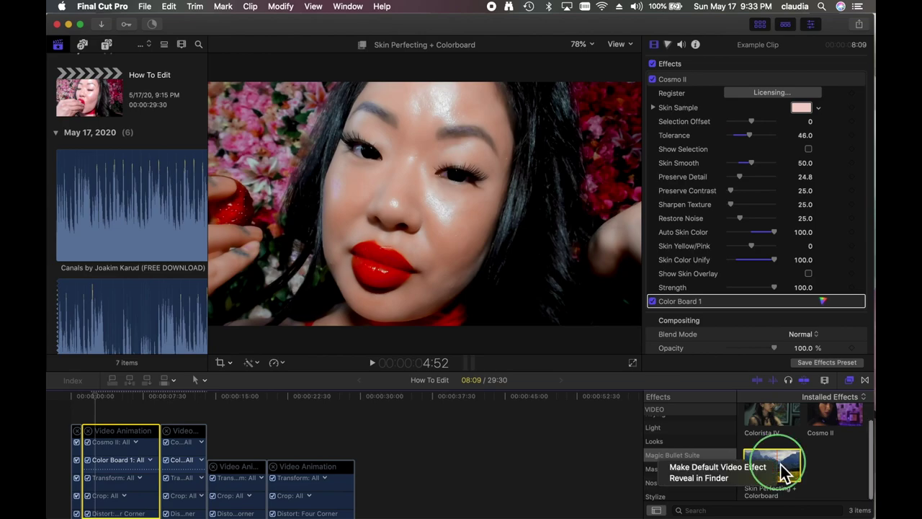
pyautogui.click(783, 466)
pyautogui.rightClick(783, 467)
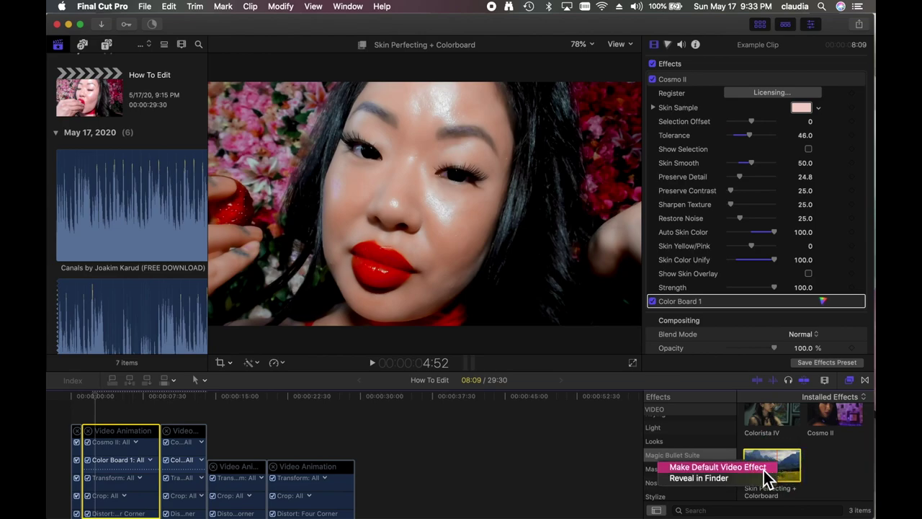
pyautogui.click(763, 470)
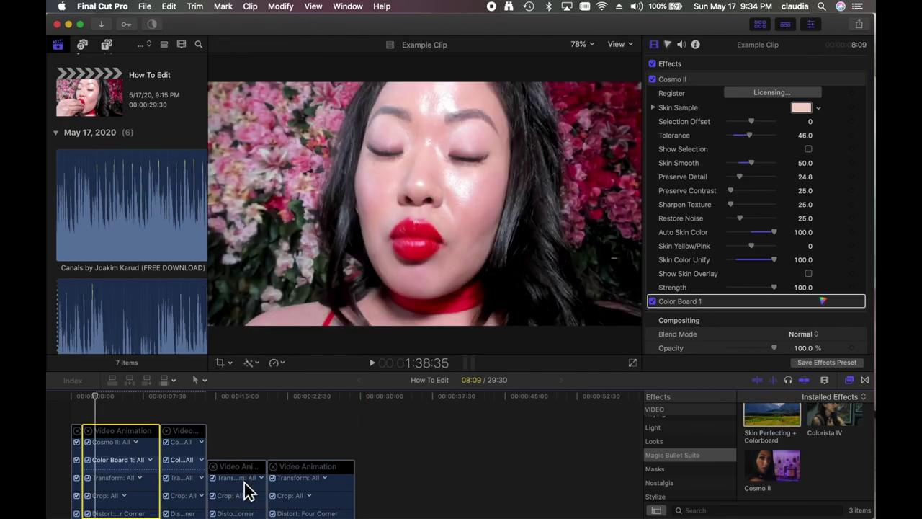
# Step: Select the last two clips in the timeline together, keeping their video animation shown
pyautogui.click(320, 495)
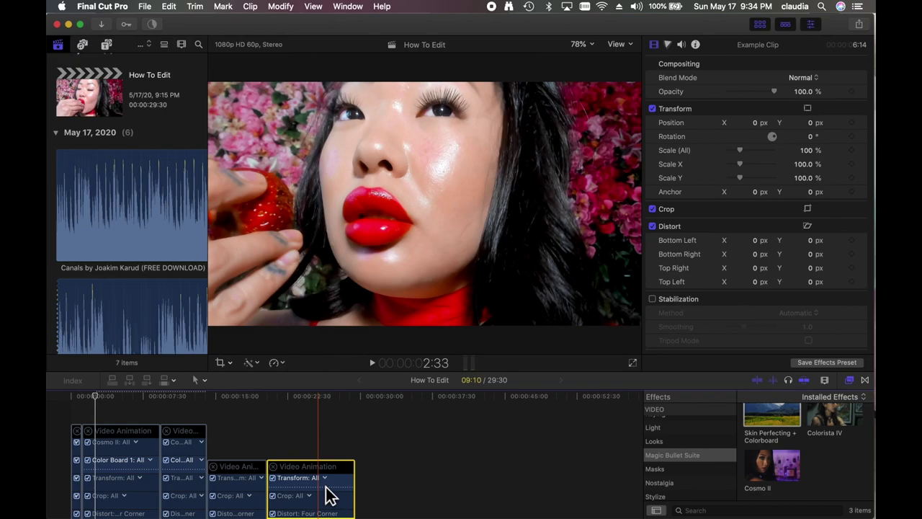
pyautogui.hotkey('ctrl', 'v')
pyautogui.hotkey('ctrl', 'v')
pyautogui.keyDown('super'); pyautogui.click(255, 457); pyautogui.keyUp('super')
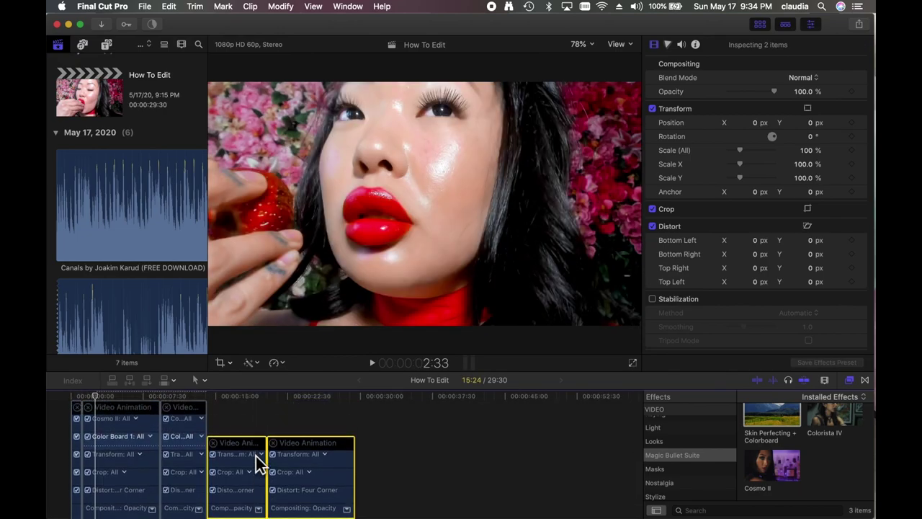
# Step: Paste the Cosmo II and Color Board effects onto the last two clips and play the sequence from the start
pyautogui.press('alt+super+v')
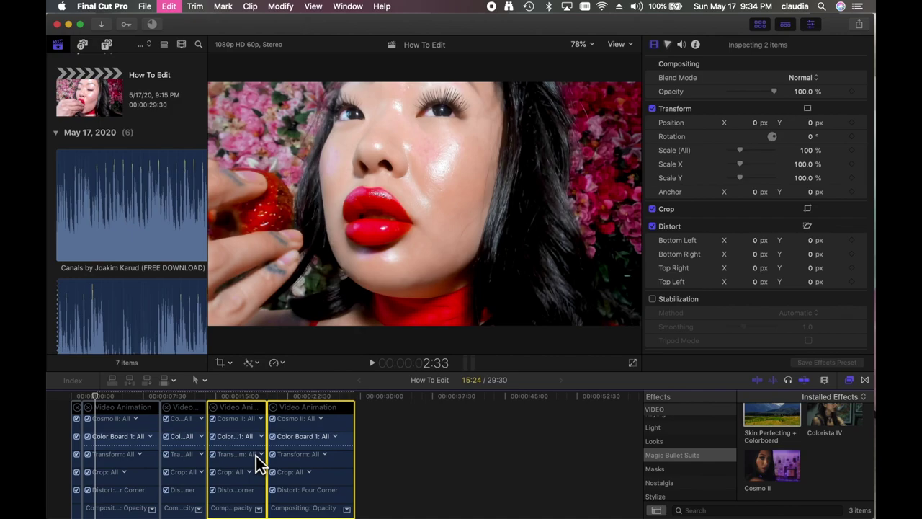
pyautogui.click(80, 413)
pyautogui.press('space')
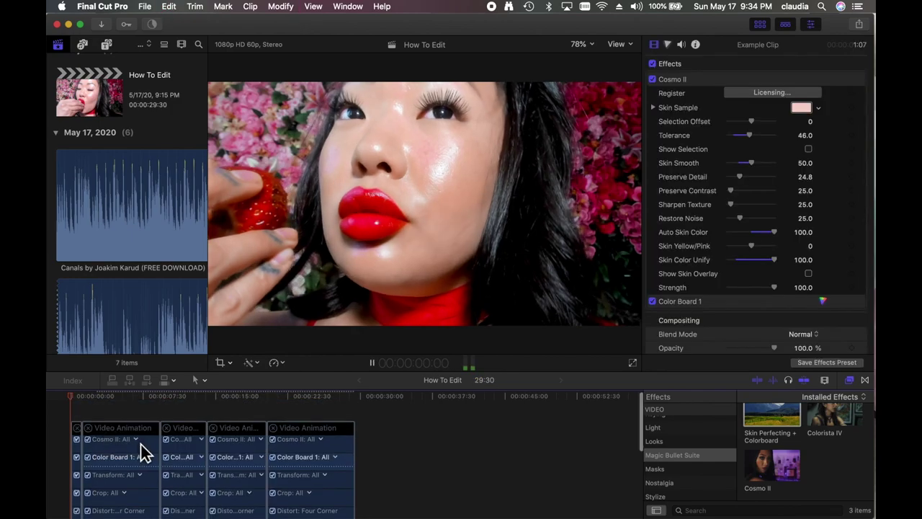
pyautogui.scroll(-2, 302, 450)
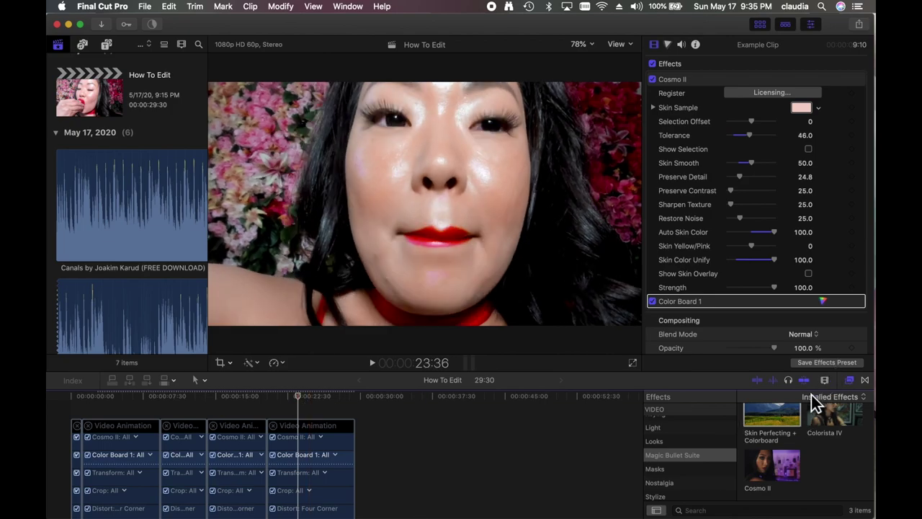
pyautogui.click(784, 423)
pyautogui.rightClick(784, 422)
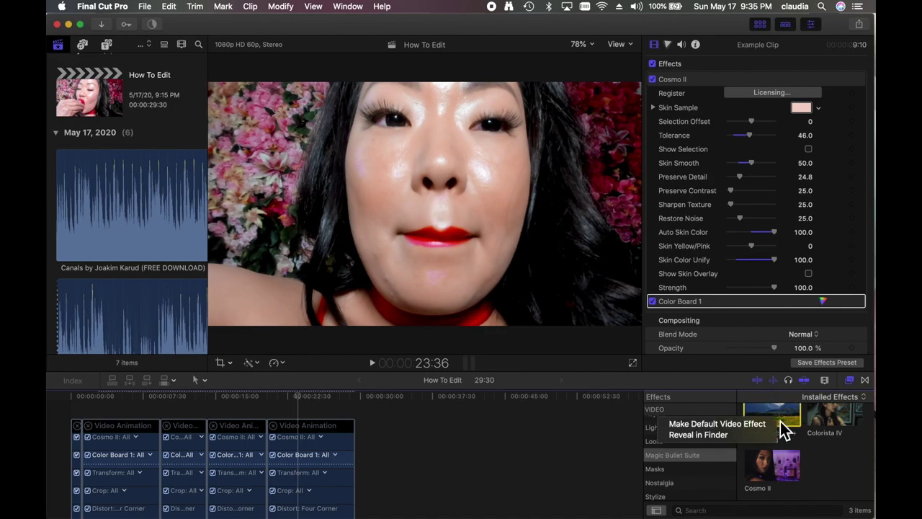
pyautogui.click(834, 463)
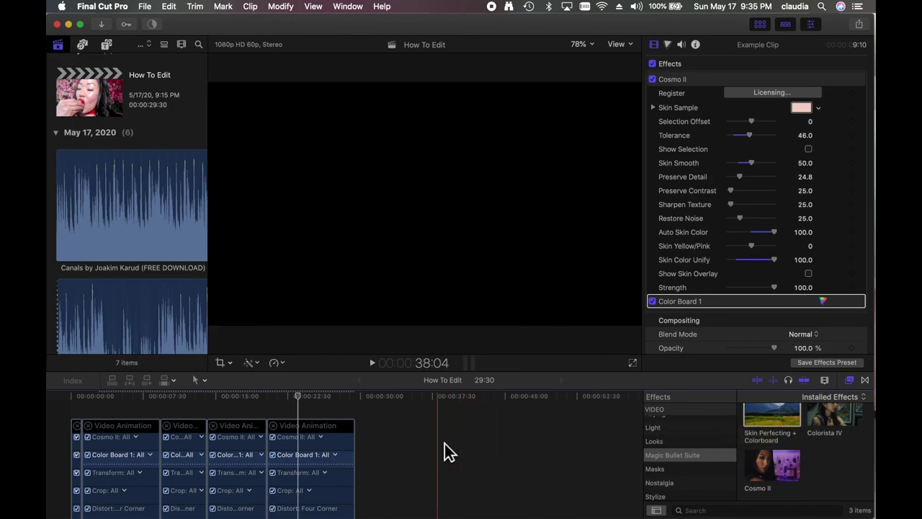
pyautogui.click(306, 404)
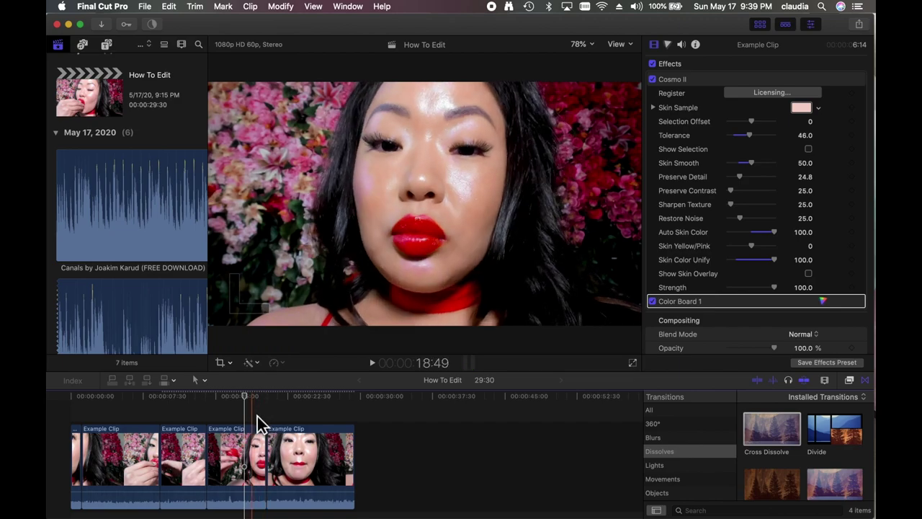
# Step: Add a Cross Dissolve transition at the cut between the last two clips
pyautogui.click(264, 443)
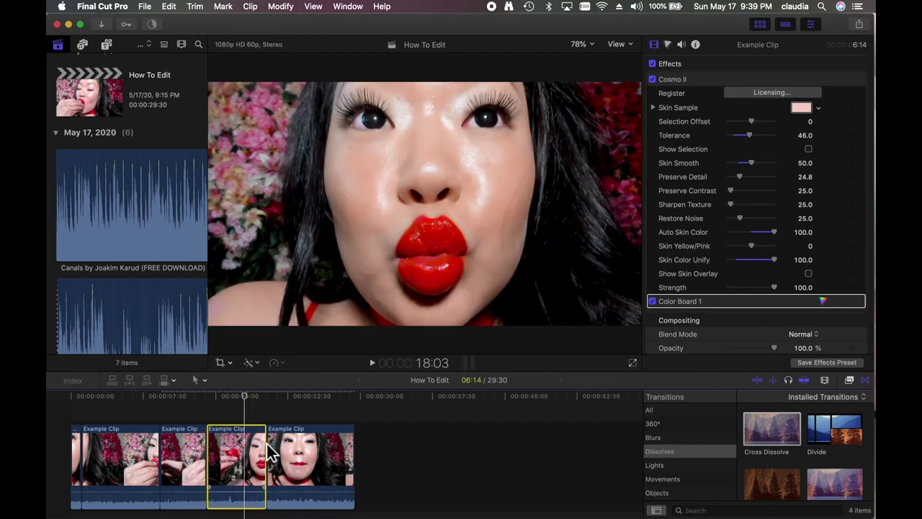
pyautogui.click(305, 442)
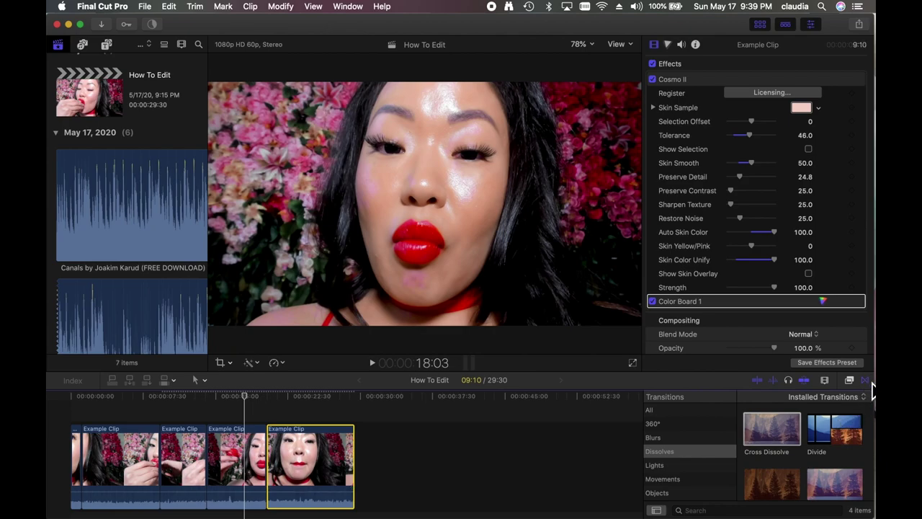
pyautogui.click(865, 380)
pyautogui.press('ctrl+super+5')
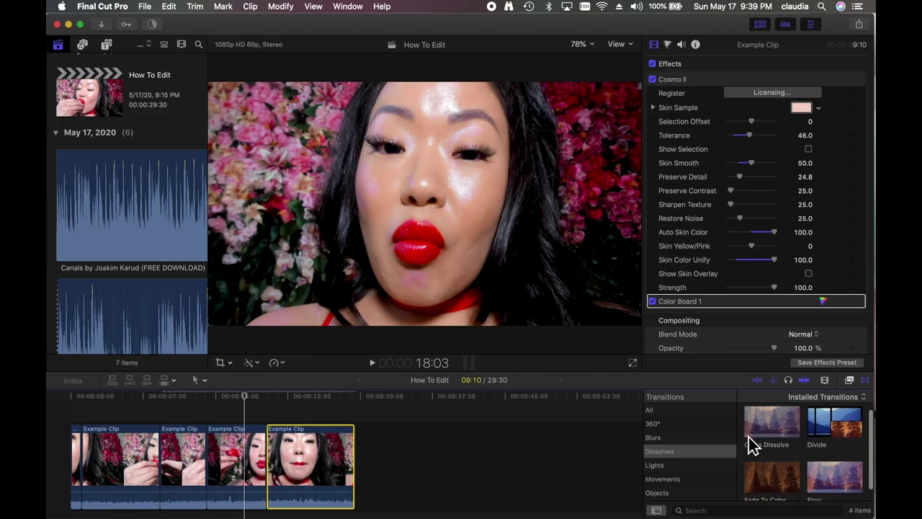
pyautogui.scroll(-1, 749, 437)
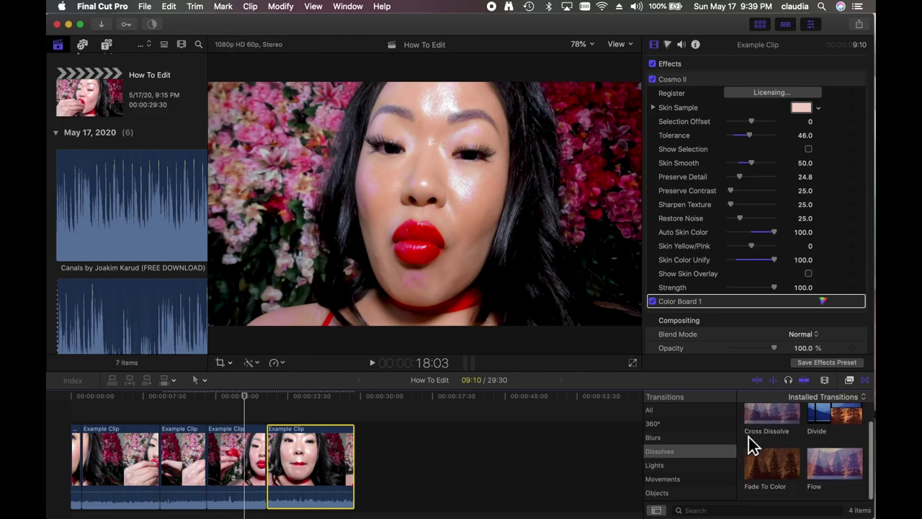
pyautogui.scroll(1, 774, 462)
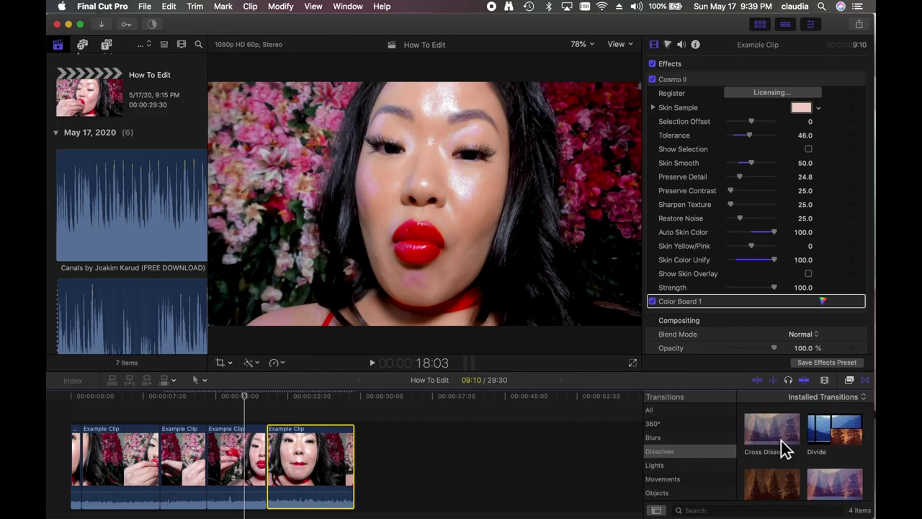
pyautogui.click(786, 434)
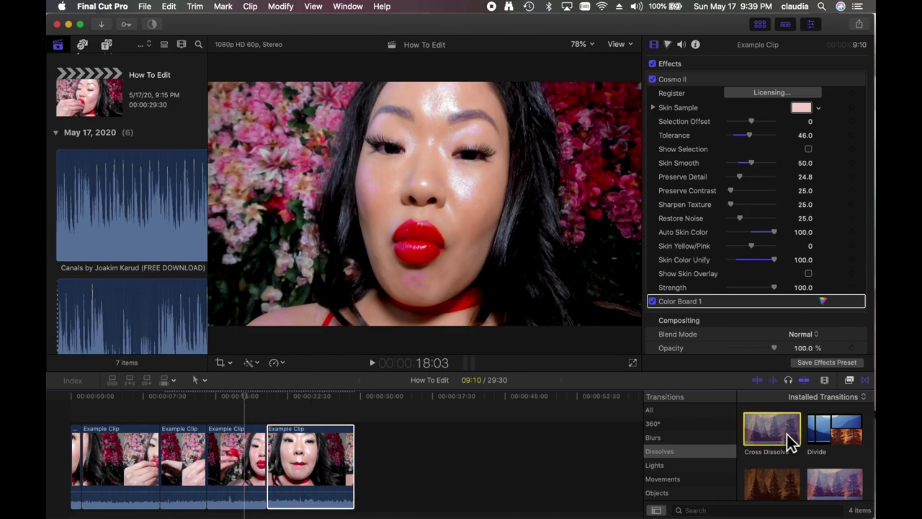
pyautogui.click(787, 434)
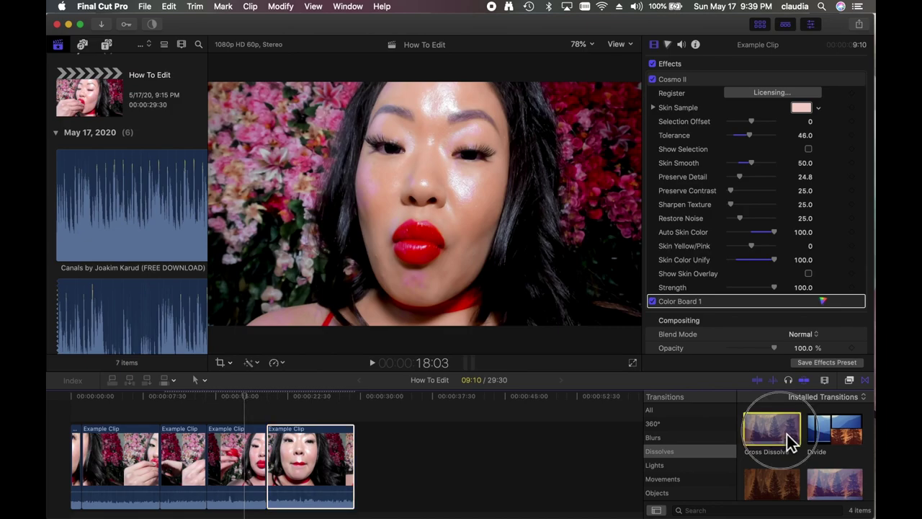
pyautogui.moveTo(786, 433)
pyautogui.mouseDown()
pyautogui.moveTo(720, 451)
pyautogui.moveTo(184, 449)
pyautogui.moveTo(268, 473)
pyautogui.moveTo(307, 470)
pyautogui.moveTo(279, 477)
pyautogui.mouseUp()
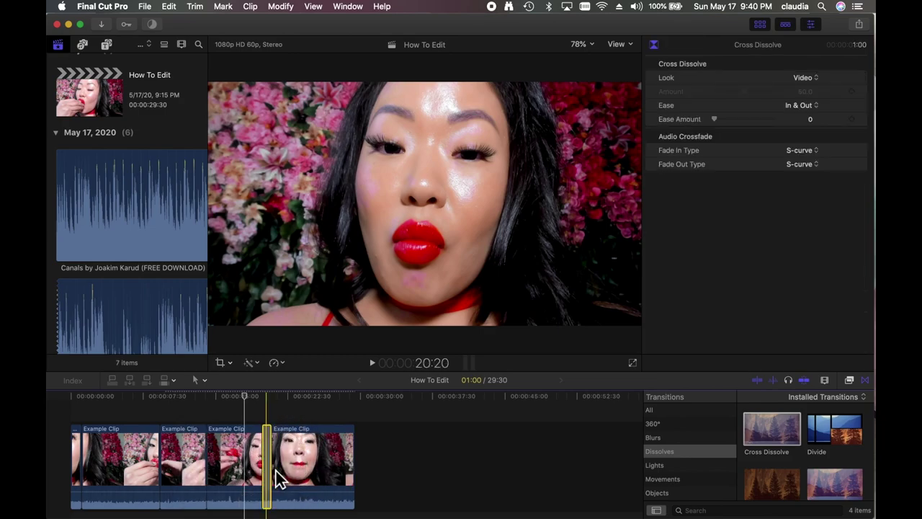
# Step: Play through the Cross Dissolve between the last two clips and remove that transition
pyautogui.click(261, 403)
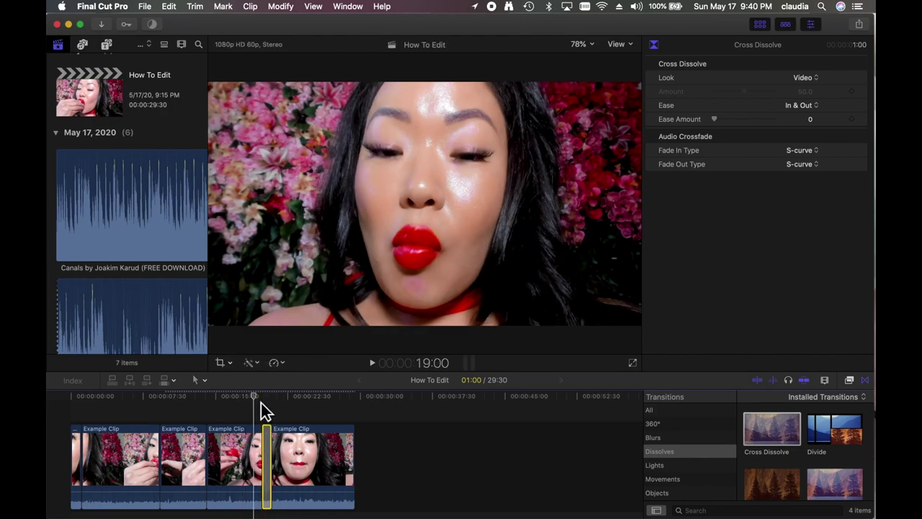
pyautogui.press('space')
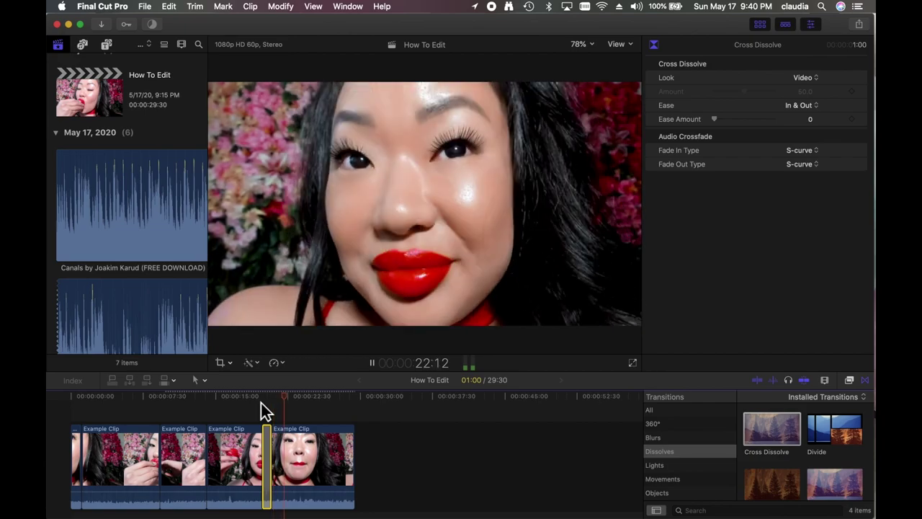
pyautogui.press('space')
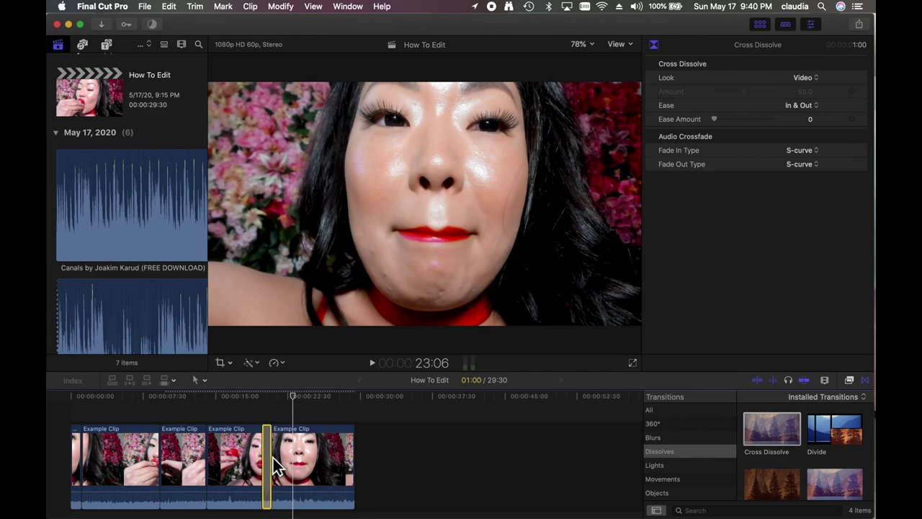
pyautogui.press('Delete')
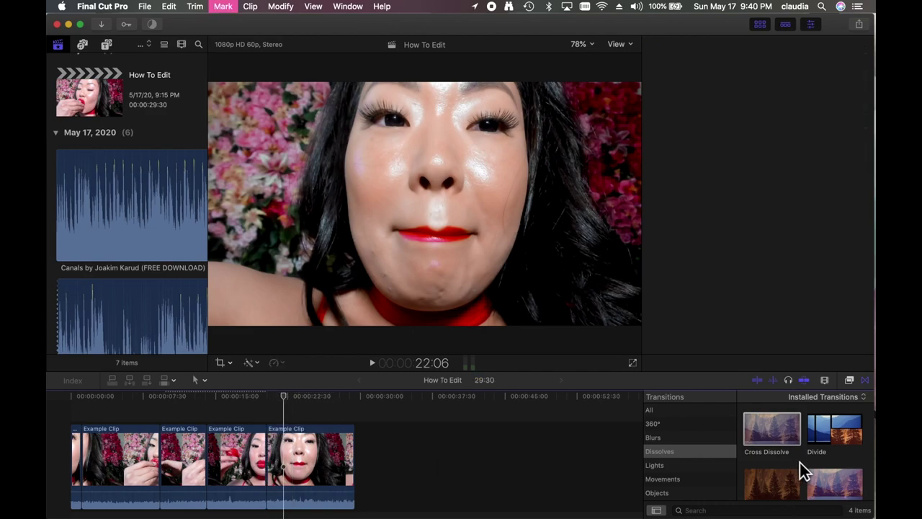
# Step: Make Cross Dissolve the default transition
pyautogui.click(780, 433)
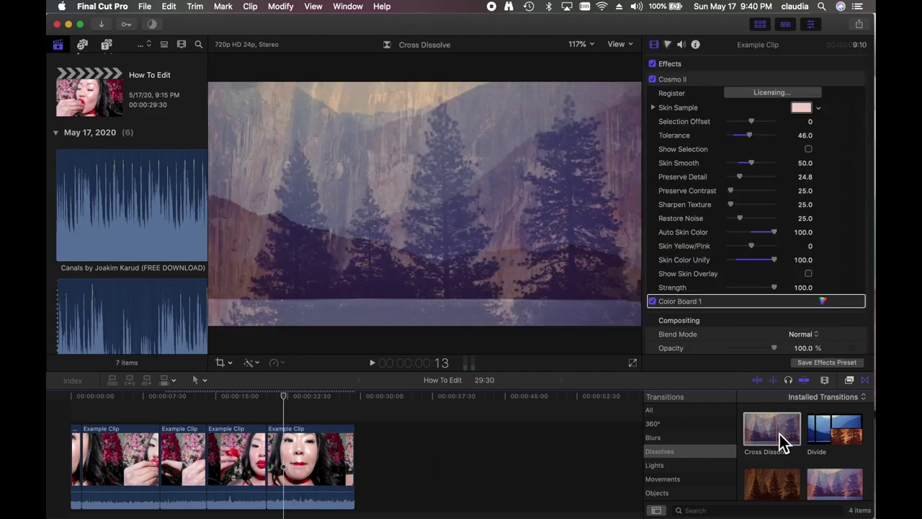
pyautogui.click(312, 408)
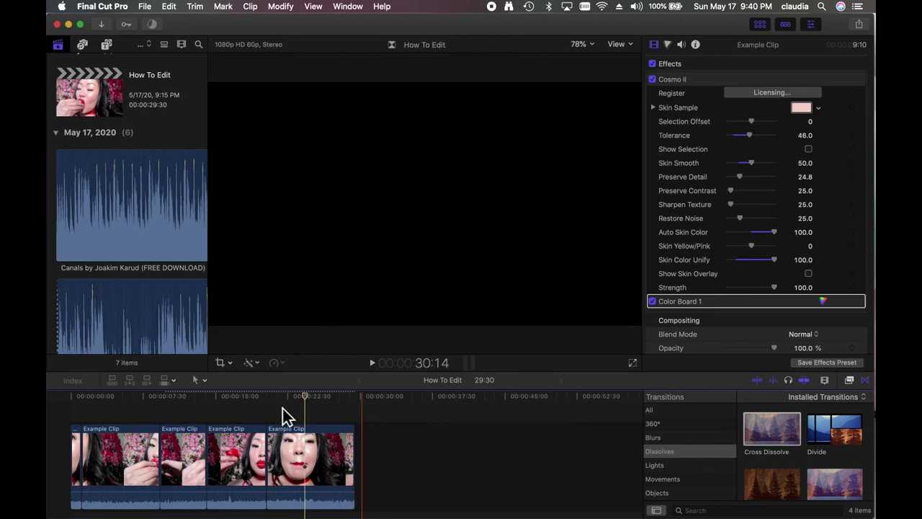
pyautogui.click(284, 408)
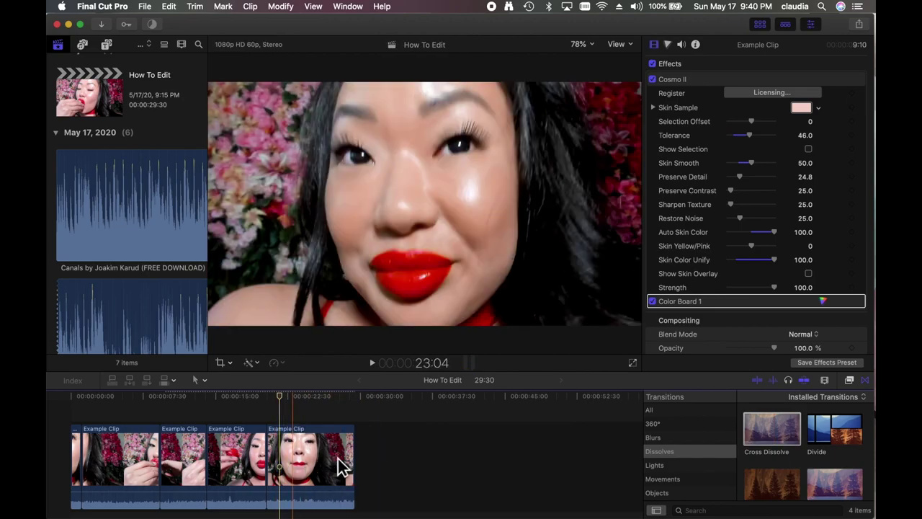
pyautogui.rightClick(783, 442)
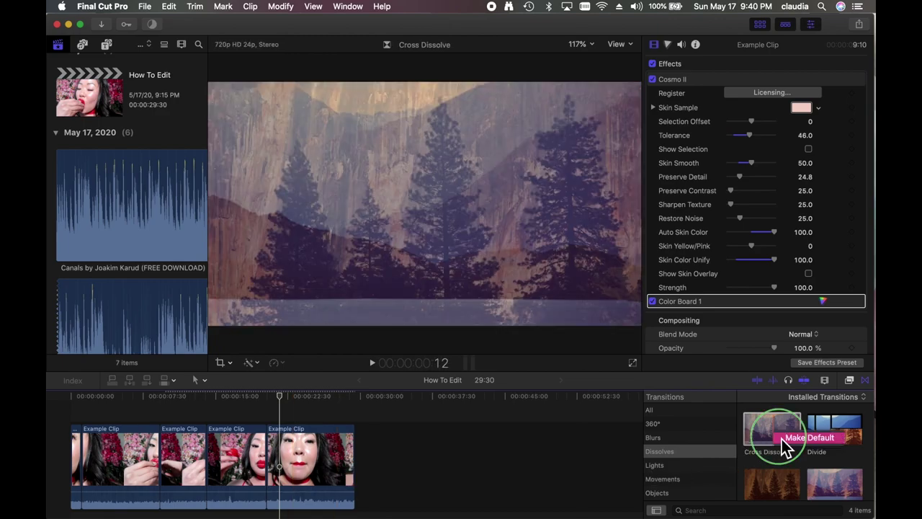
pyautogui.click(783, 440)
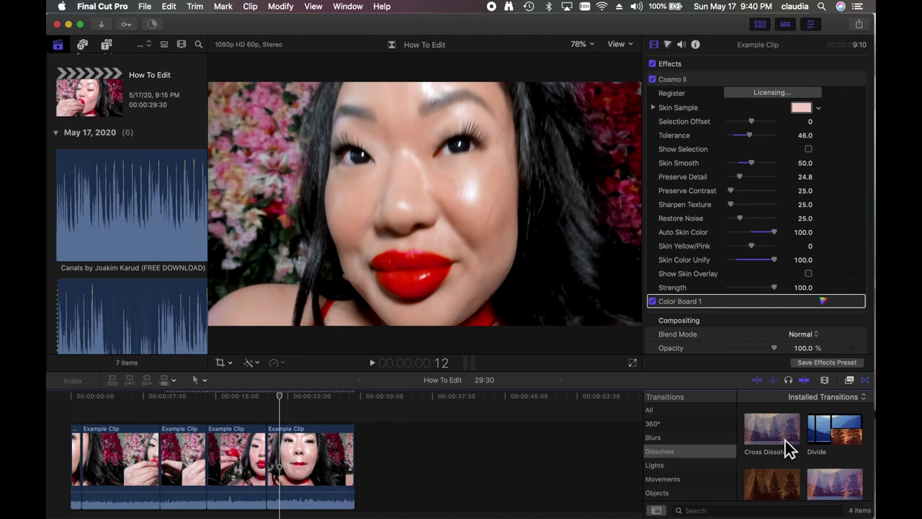
pyautogui.click(785, 440)
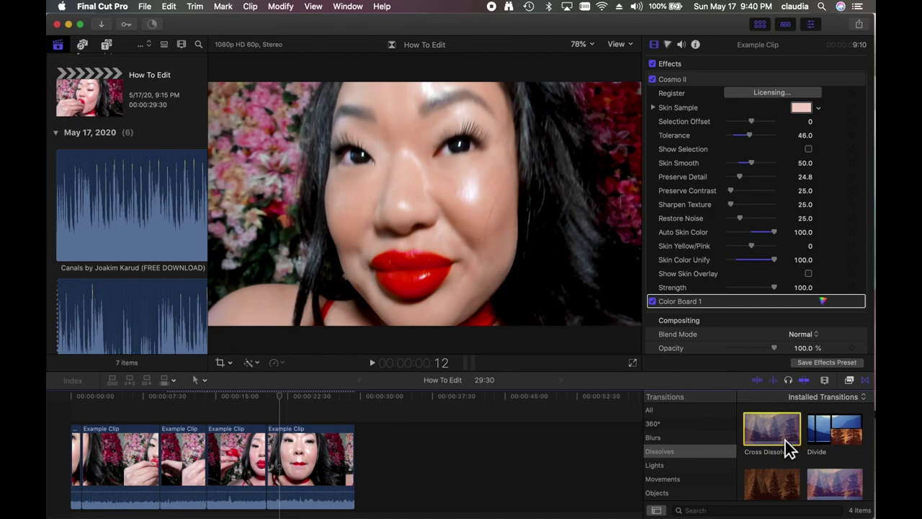
# Step: Apply the default Cross Dissolve to all clips in the timeline at once
pyautogui.click(533, 459)
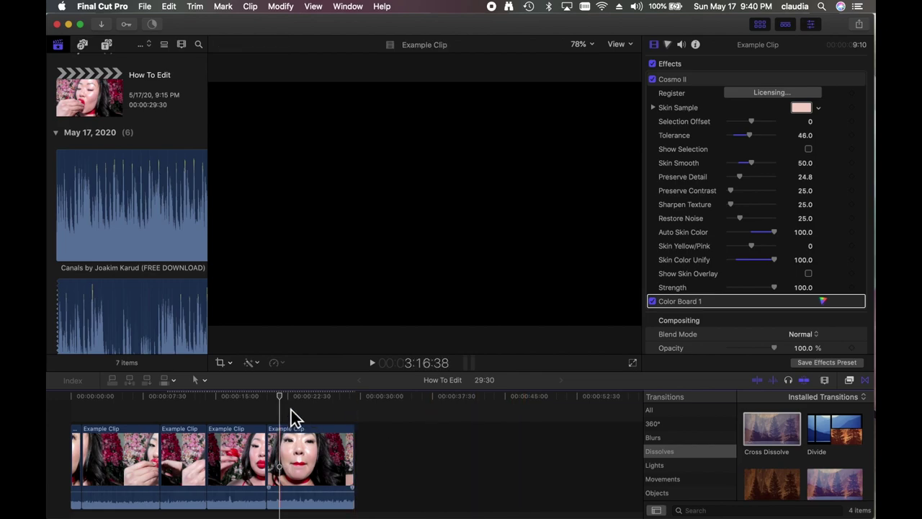
pyautogui.press('super+t')
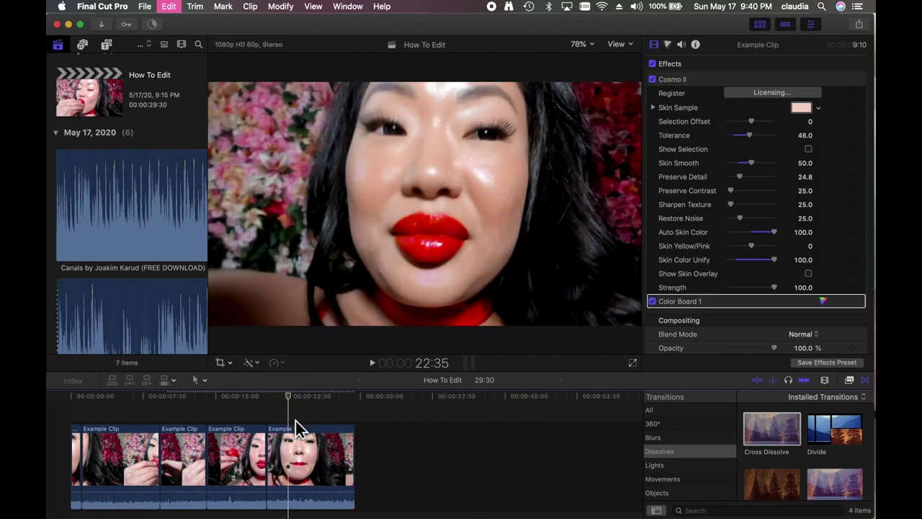
pyautogui.press('super+a')
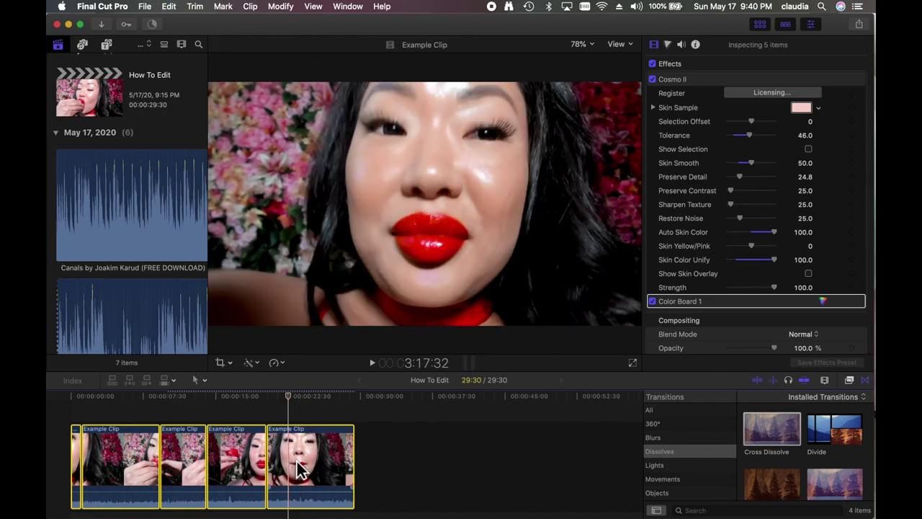
pyautogui.press('super+t')
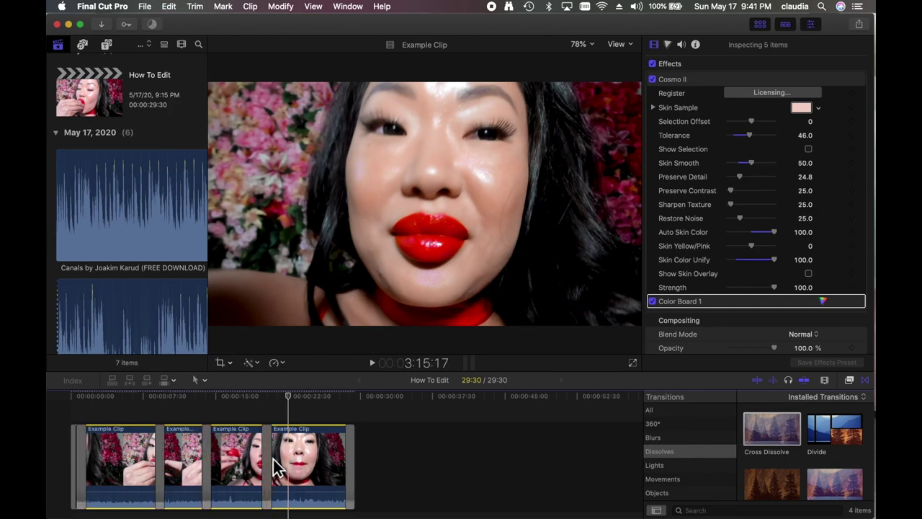
# Step: Inspect the transitions between the clips and play the sequence from the start
pyautogui.click(269, 459)
pyautogui.click(209, 461)
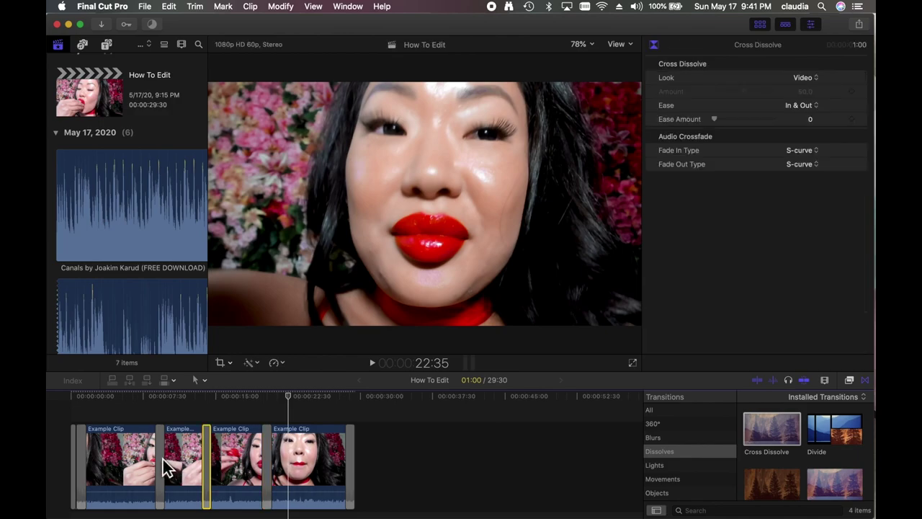
pyautogui.click(161, 459)
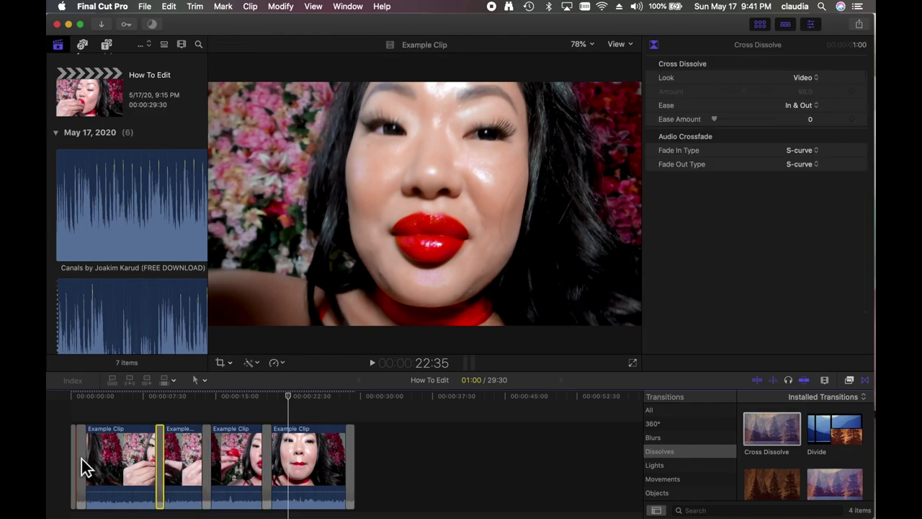
pyautogui.click(78, 415)
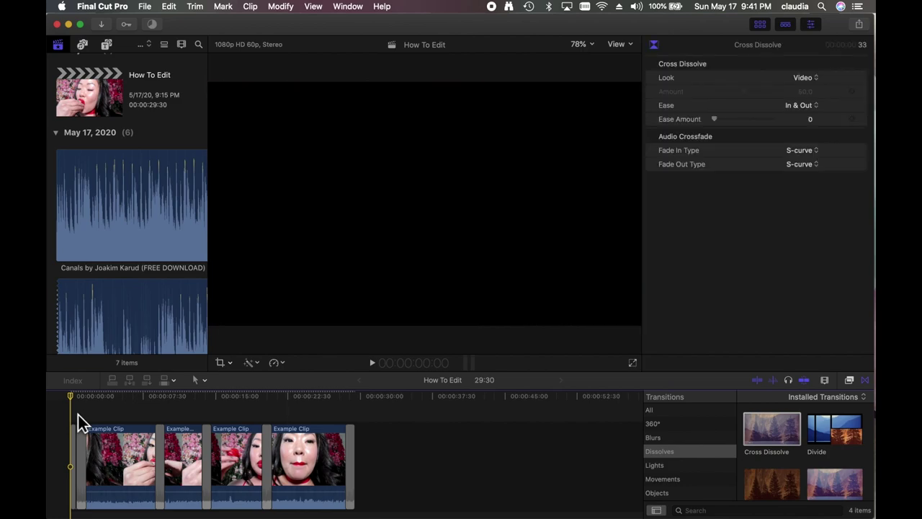
pyautogui.press('space')
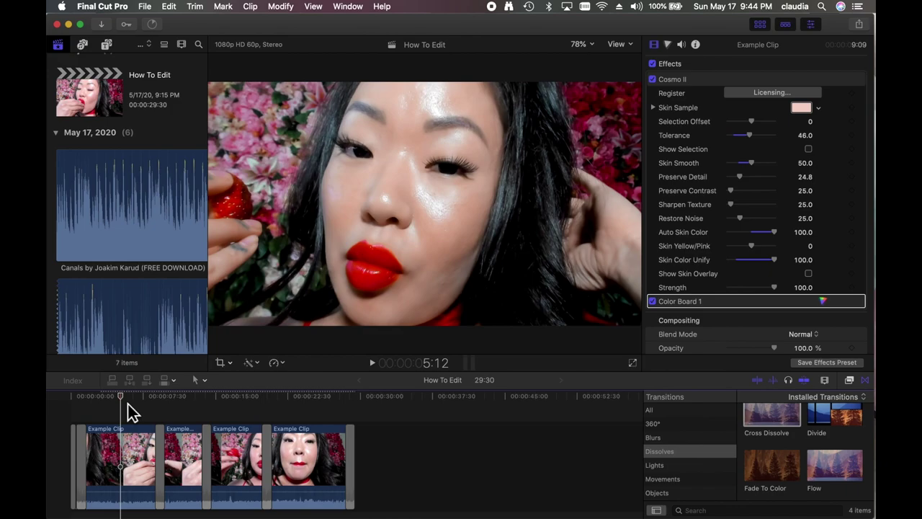
# Step: Select all clips in the timeline and run the automatic audio enhancement on them
pyautogui.click(102, 414)
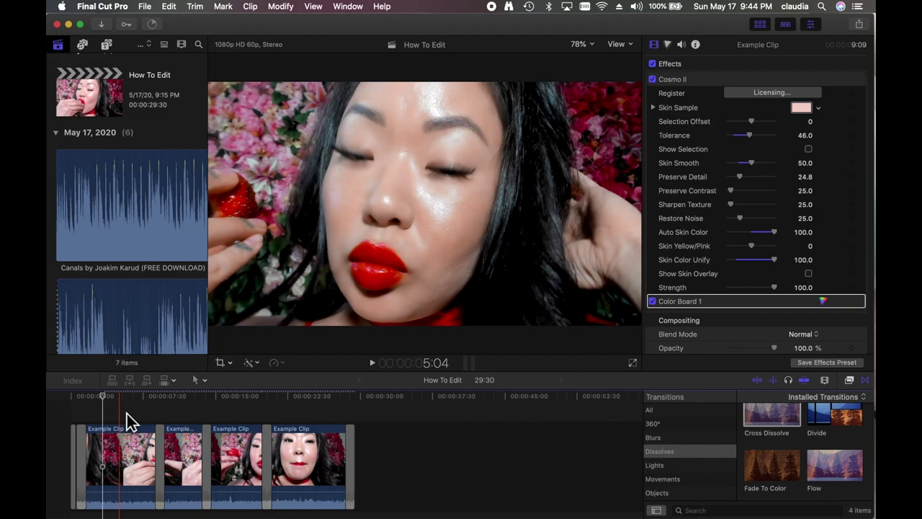
pyautogui.press('super+a')
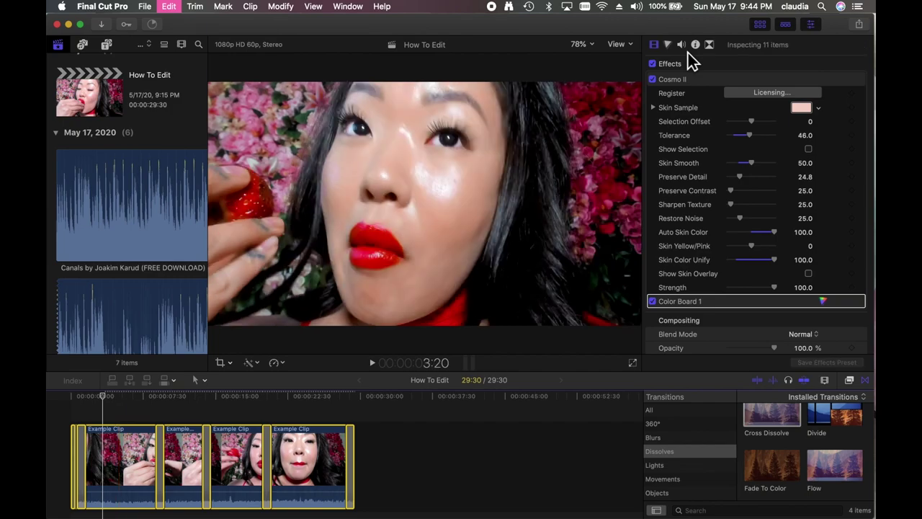
pyautogui.click(687, 52)
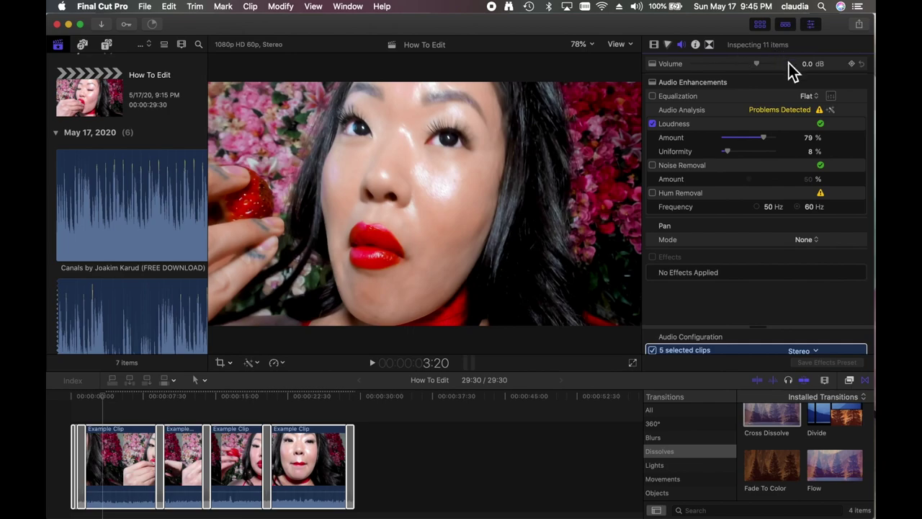
pyautogui.click(832, 109)
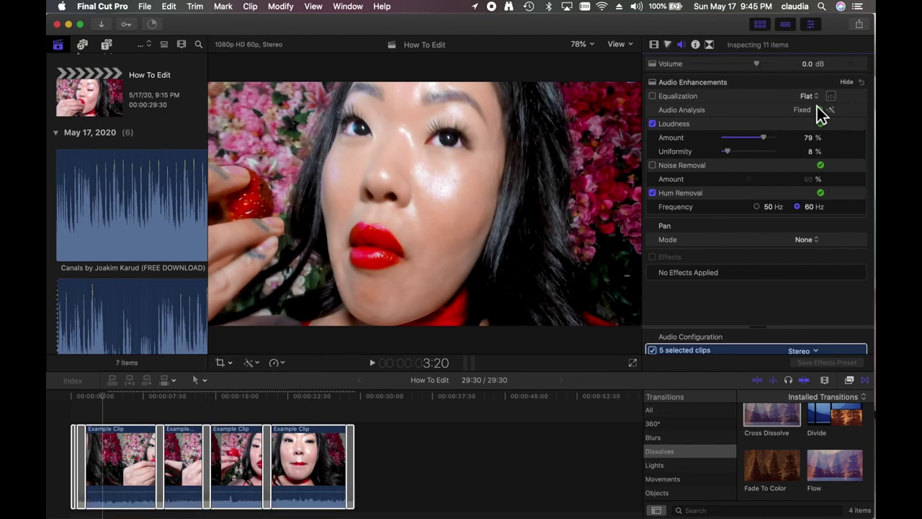
# Step: Enable Noise Removal at 100% and set the Loudness uniformity to 100% for the selected clips
pyautogui.click(652, 165)
pyautogui.click(756, 182)
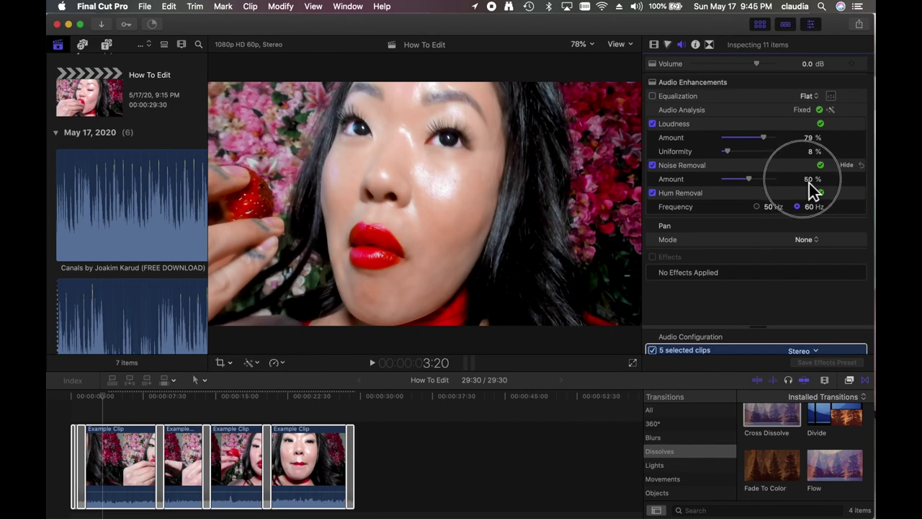
pyautogui.click(774, 179)
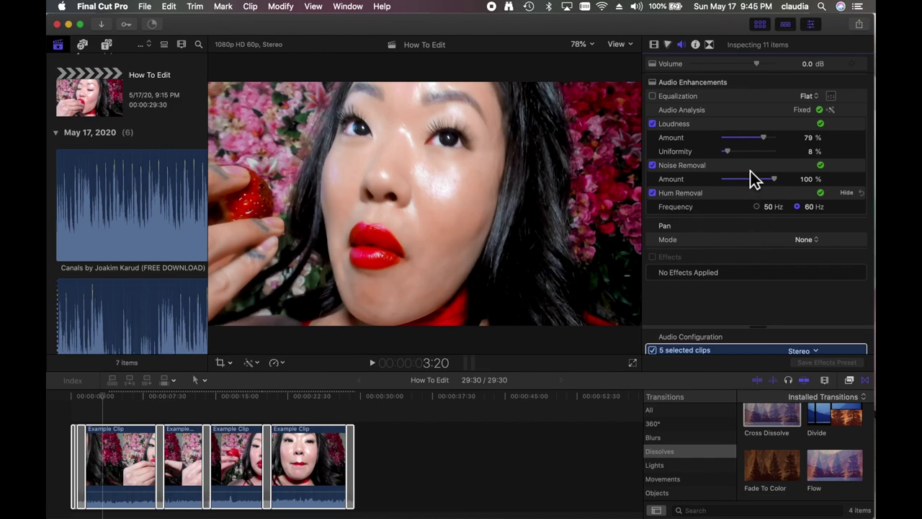
pyautogui.moveTo(734, 157); pyautogui.dragTo(796, 159)
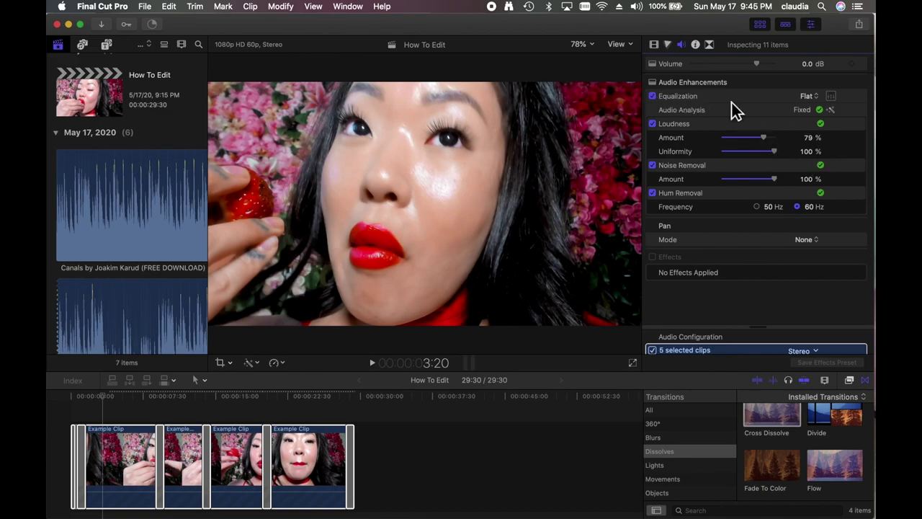
# Step: Set the selected clips' equalization to Voice Enhance and play part of the sequence to check the sound
pyautogui.click(811, 99)
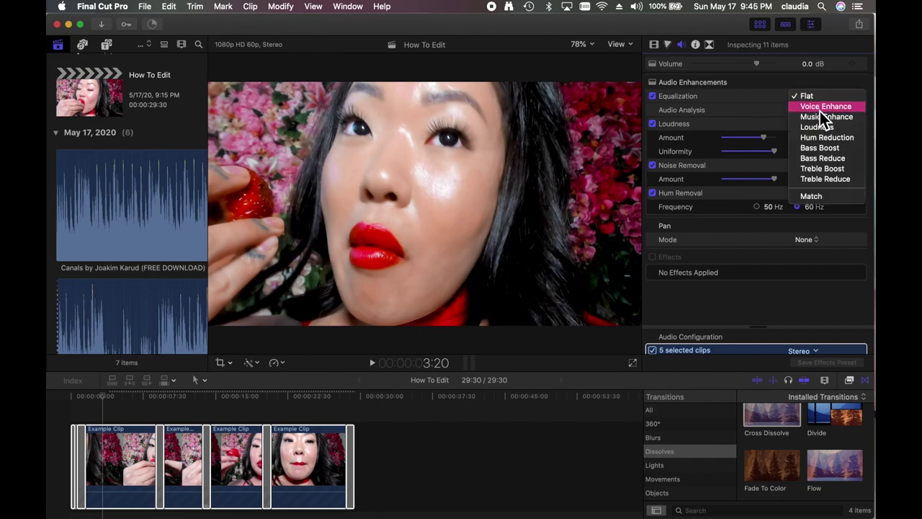
pyautogui.click(820, 108)
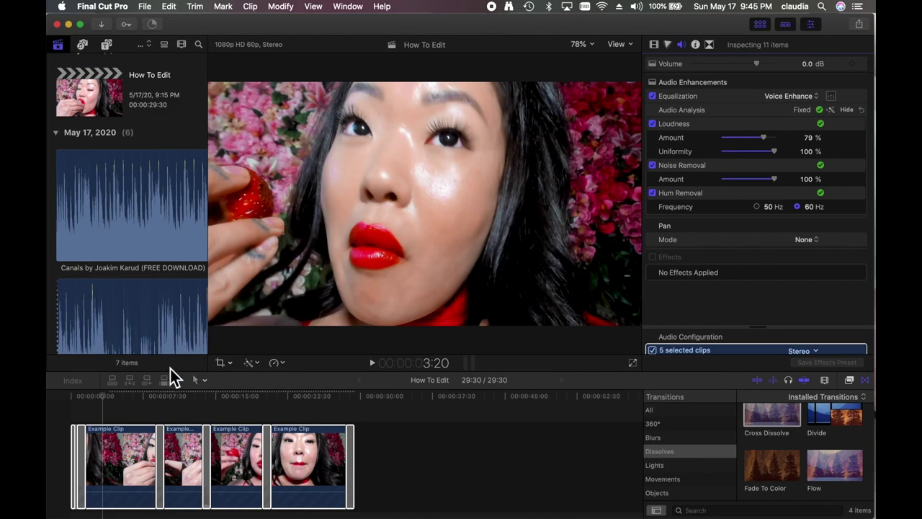
pyautogui.click(113, 404)
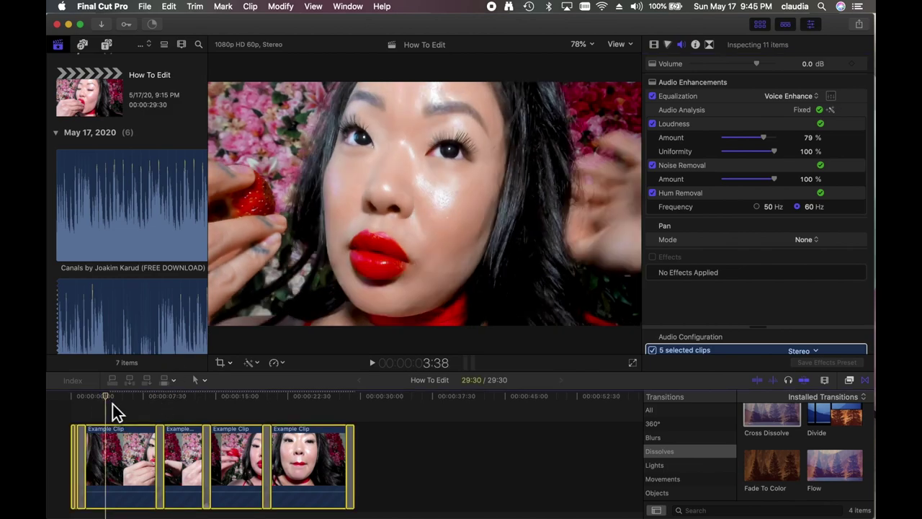
pyautogui.press('space')
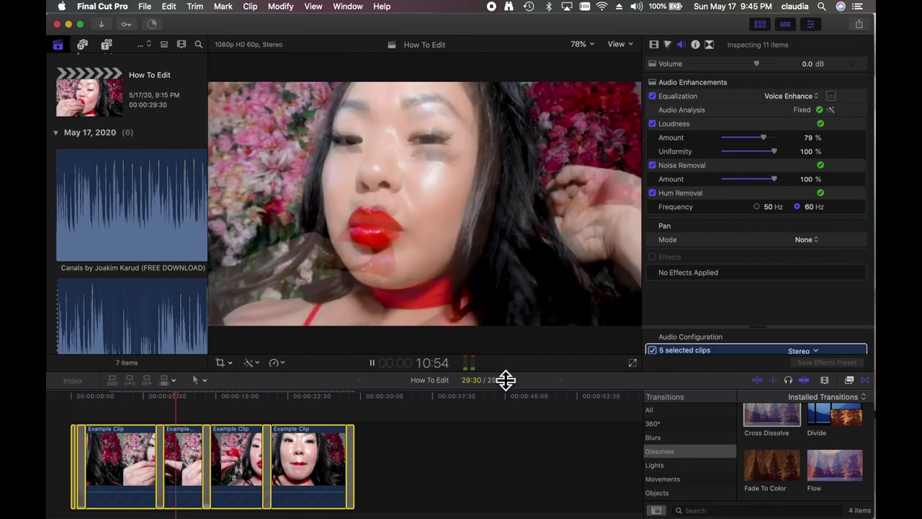
pyautogui.press('space')
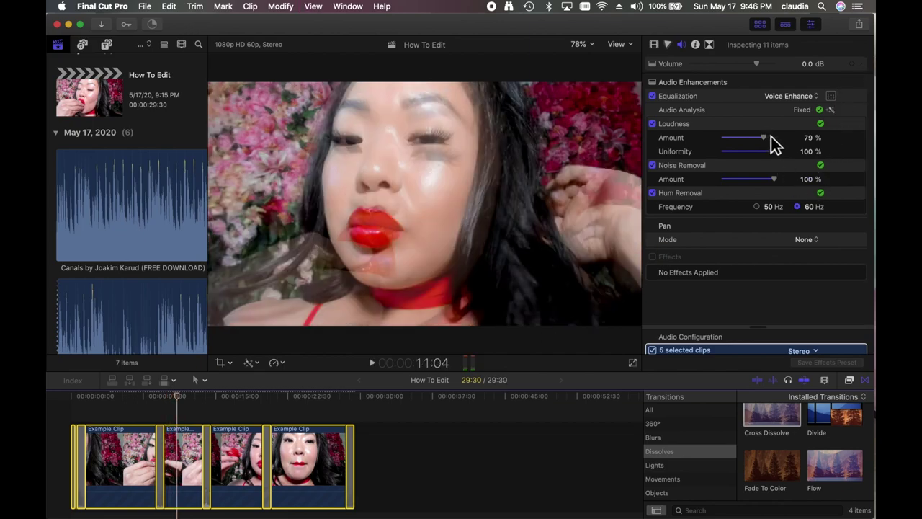
# Step: Set the selected clips' Loudness amount to 44% and their volume to -5 dB, then clear the selection
pyautogui.moveTo(770, 144); pyautogui.dragTo(749, 148)
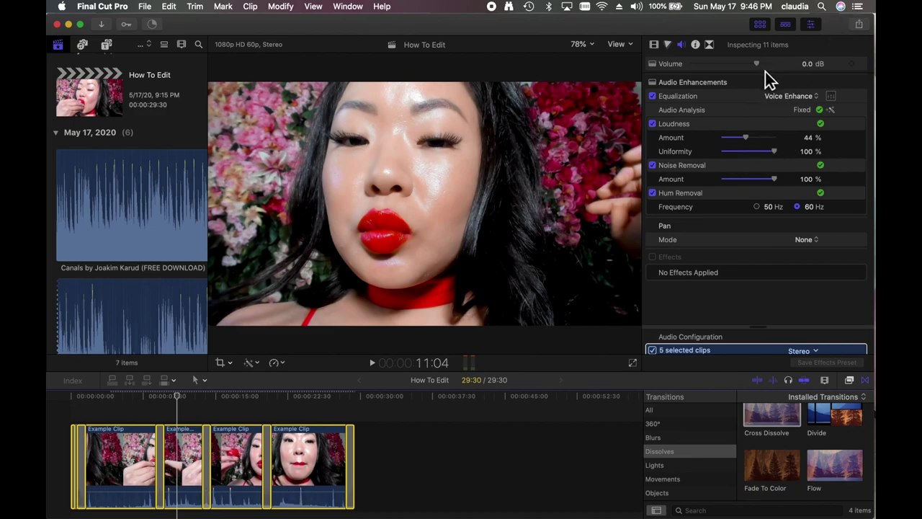
pyautogui.press('super+shift+v')
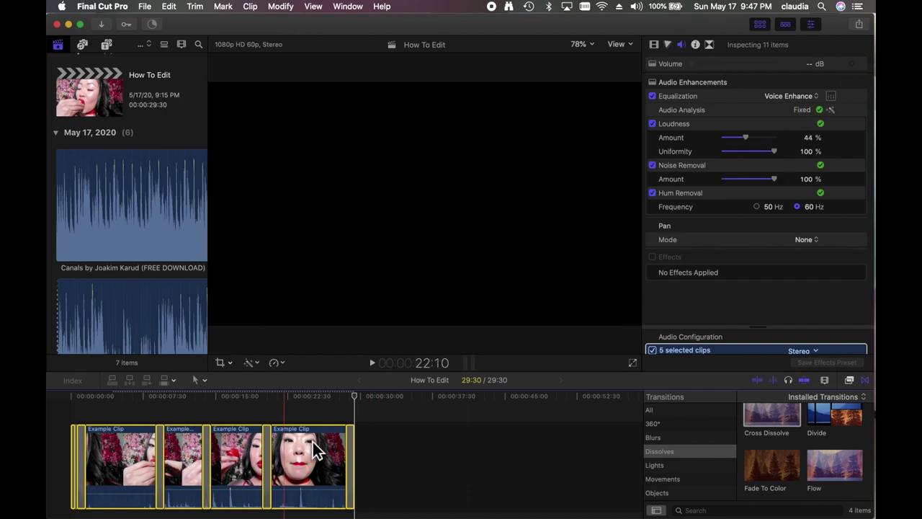
pyautogui.click(434, 494)
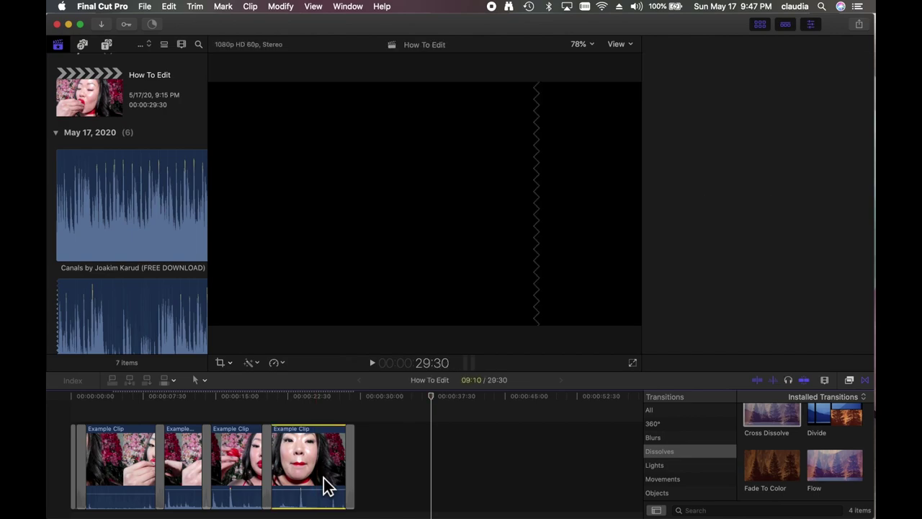
pyautogui.click(420, 443)
pyautogui.click(326, 404)
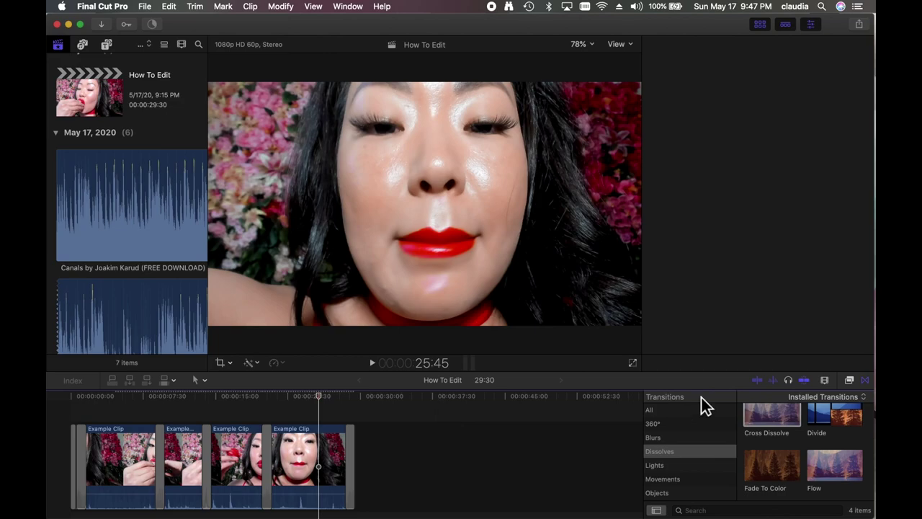
# Step: Find the audio Distortion effects and apply the Telephone effect to the last clip
pyautogui.press('super+4')
pyautogui.scroll(-3, 702, 445)
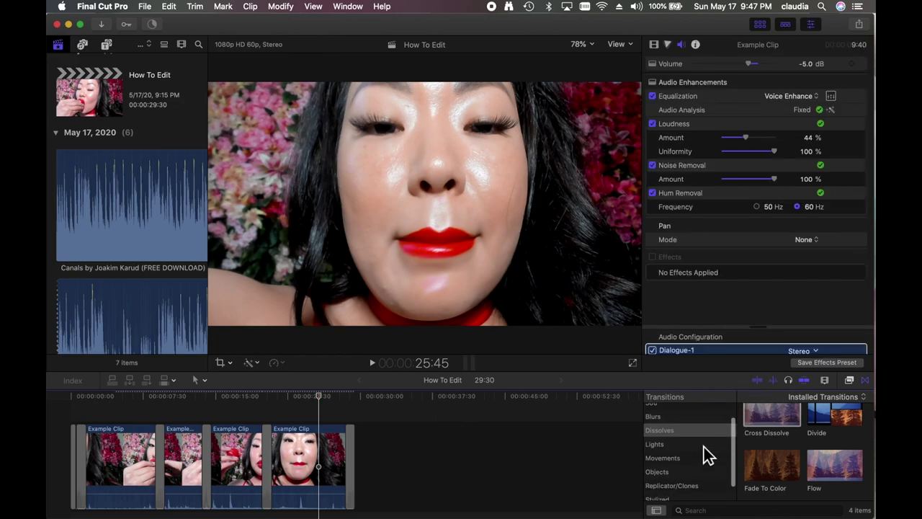
pyautogui.scroll(-1, 704, 447)
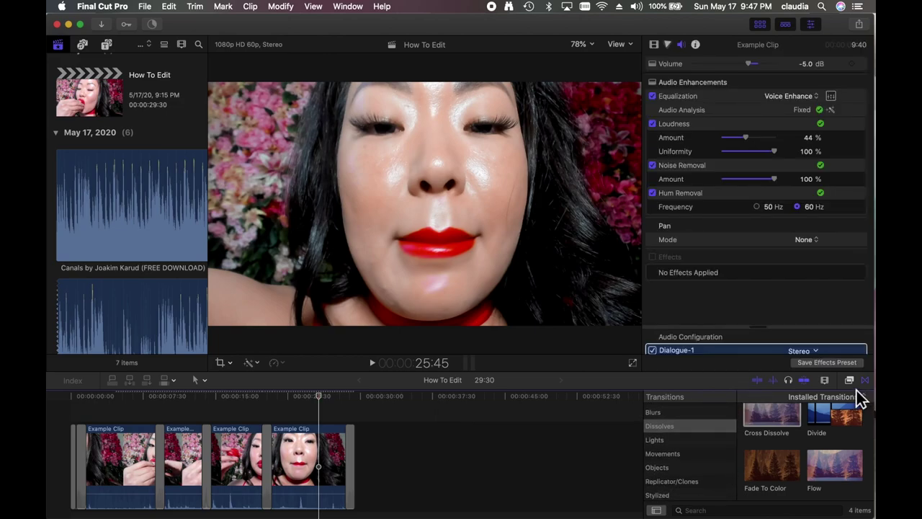
pyautogui.press('super+5')
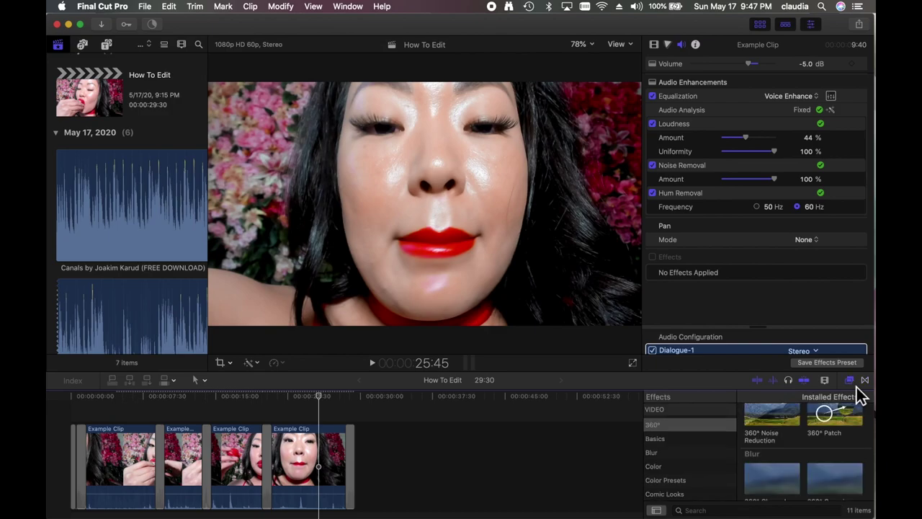
pyautogui.scroll(1, 683, 418)
pyautogui.scroll(-2, 683, 418)
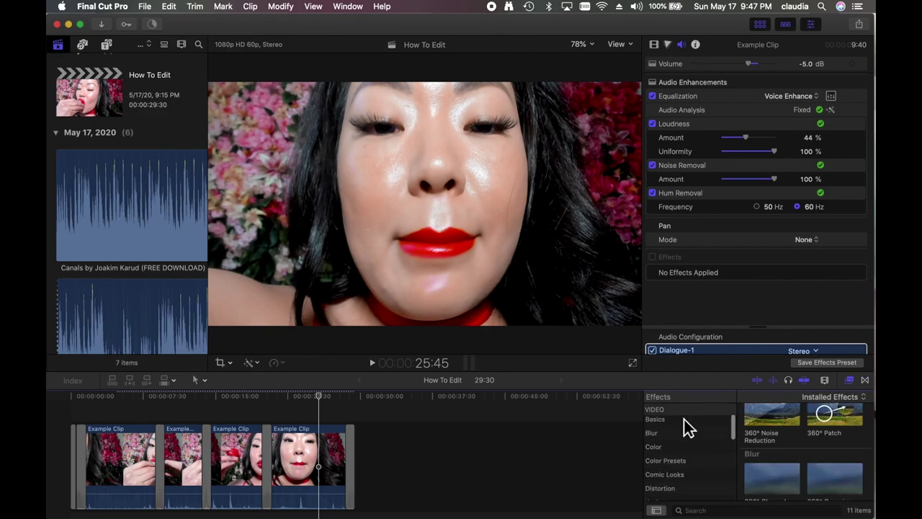
pyautogui.scroll(-5, 685, 422)
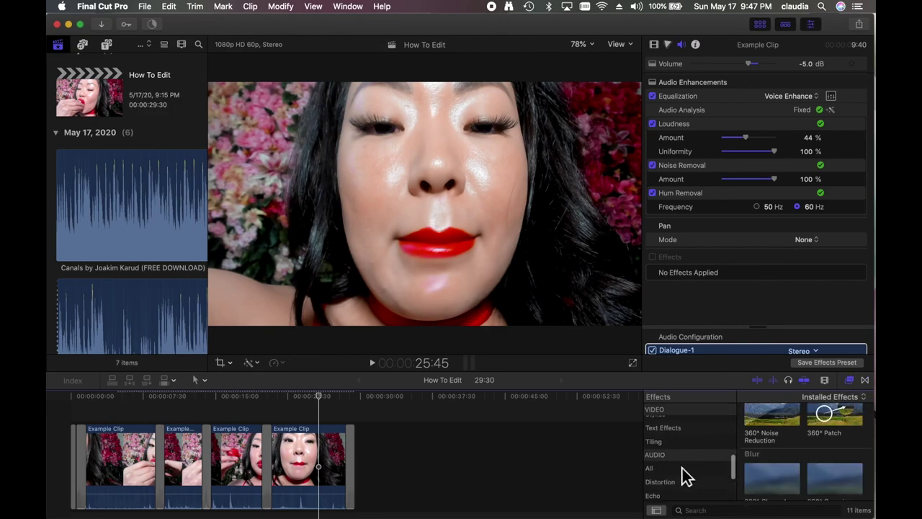
pyautogui.click(682, 476)
pyautogui.click(834, 451)
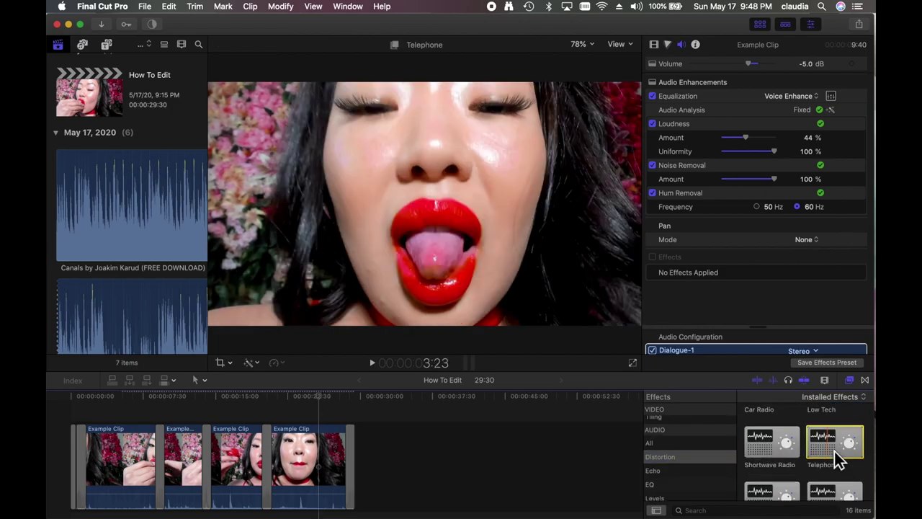
pyautogui.moveTo(834, 451); pyautogui.dragTo(333, 476)
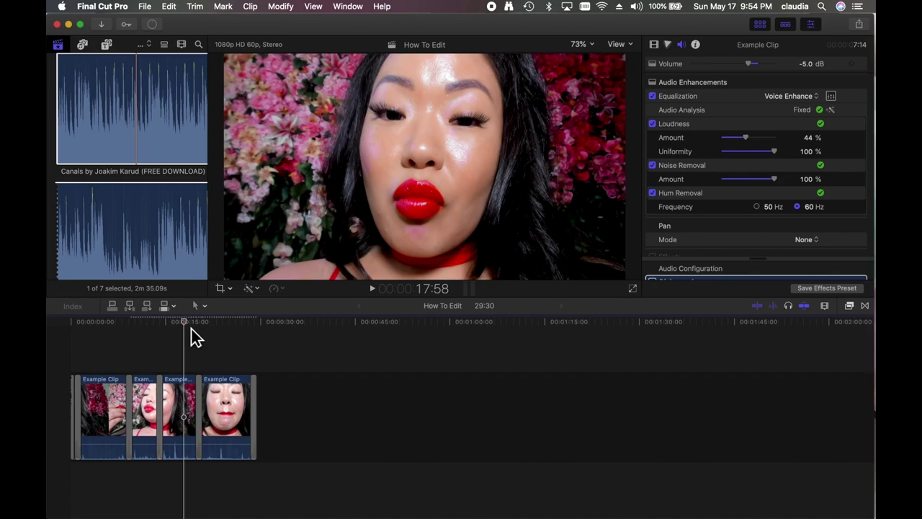
# Step: Add the song Canals by Joakim Karud beneath the video clips, starting at the beginning of the timeline
pyautogui.click(82, 62)
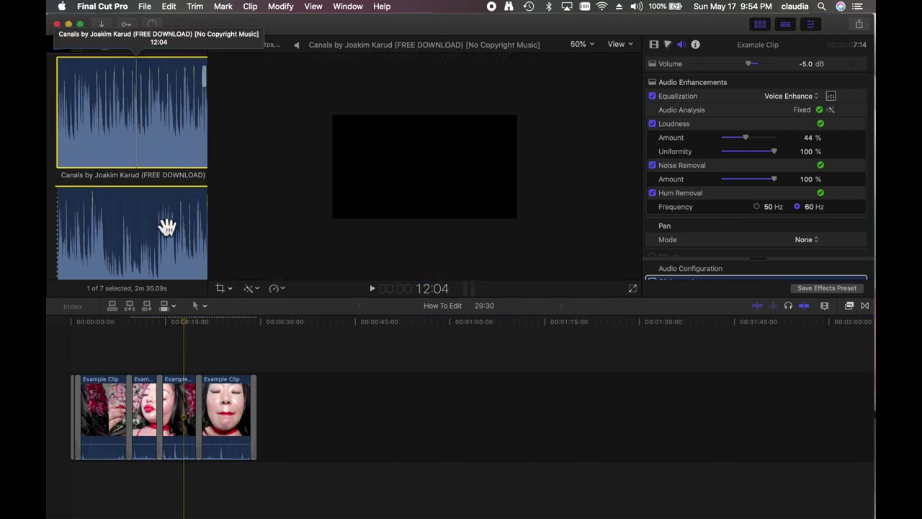
pyautogui.click(136, 66)
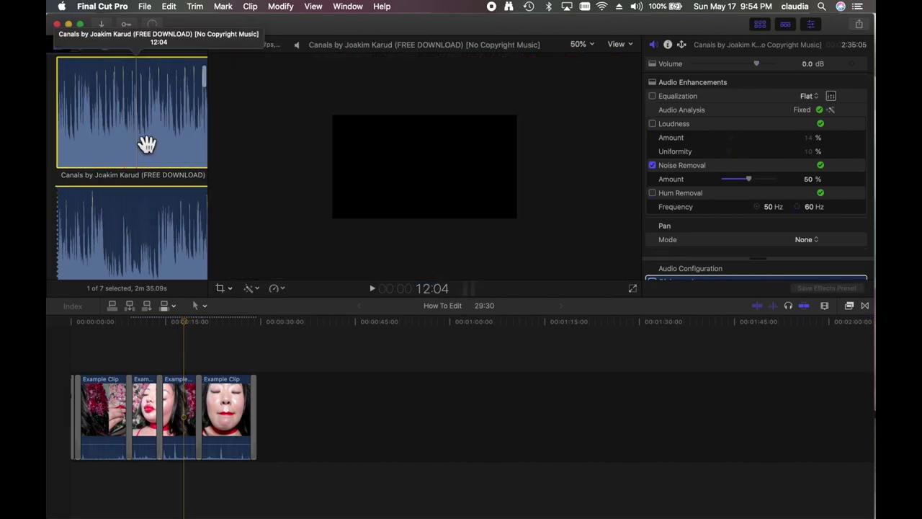
pyautogui.scroll(-2, 147, 143)
pyautogui.moveTo(146, 144); pyautogui.dragTo(90, 500)
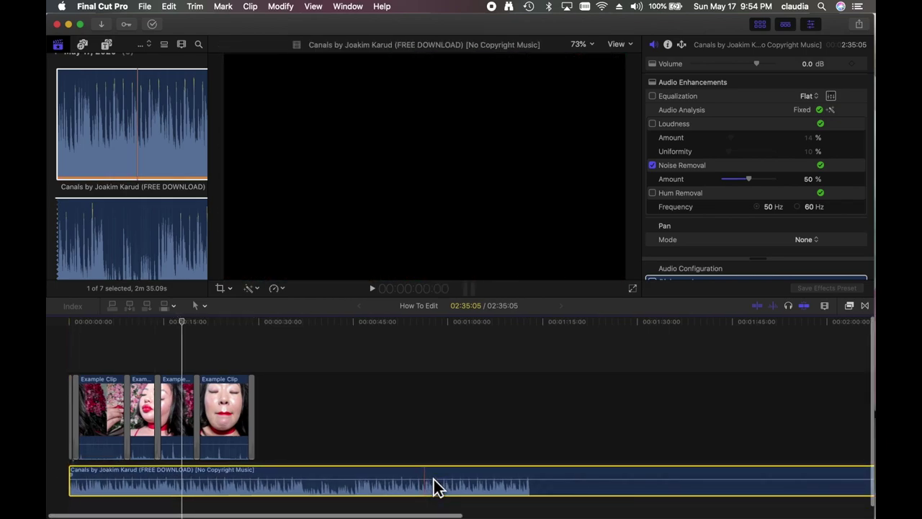
# Step: Trim the end of the music track to 29:30 so it finishes together with the video clips
pyautogui.press('super+minus')
pyautogui.press('super+minus')
pyautogui.moveTo(319, 489); pyautogui.dragTo(124, 483)
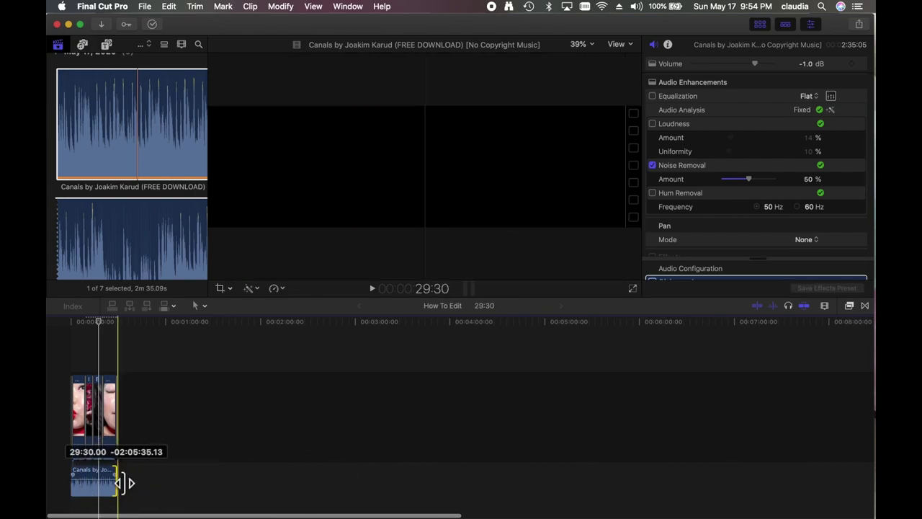
pyautogui.press('super+equal')
pyautogui.press('super+equal')
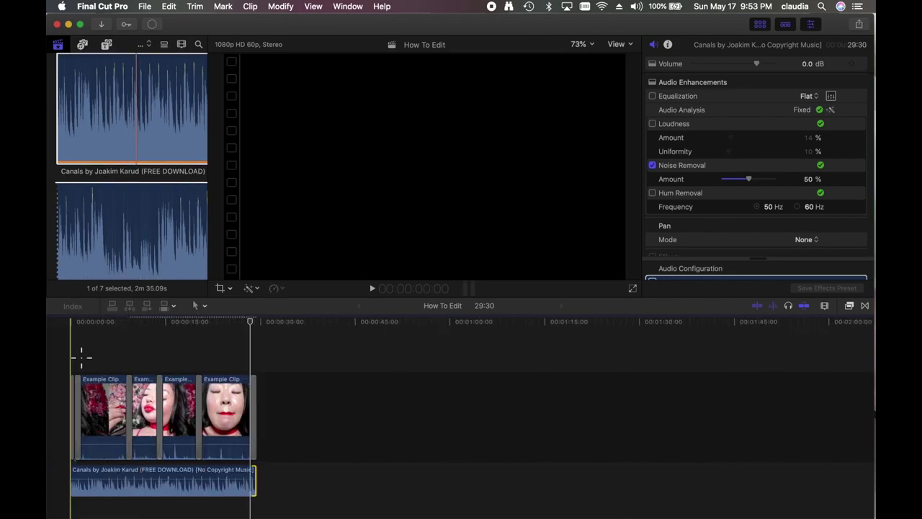
# Step: Play the sequence from the start to hear the music together with the clips' audio
pyautogui.press('super+4')
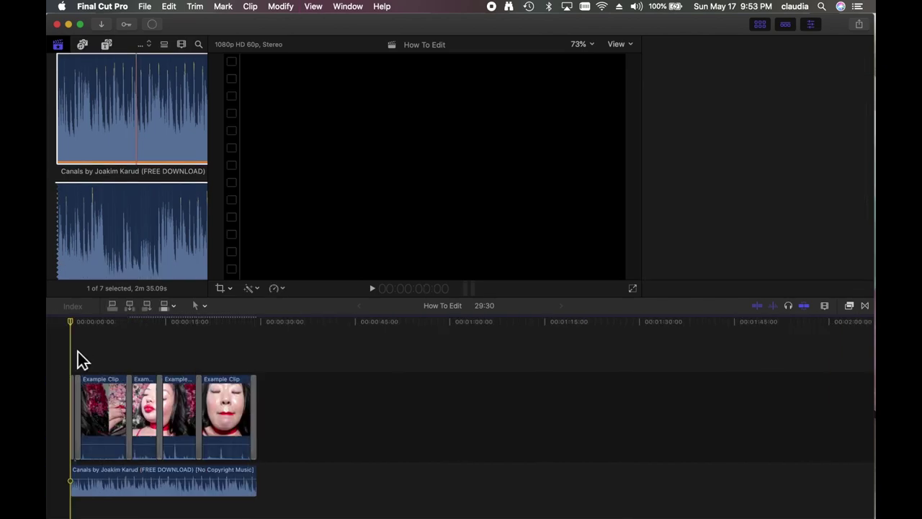
pyautogui.press('super+4')
pyautogui.press('space')
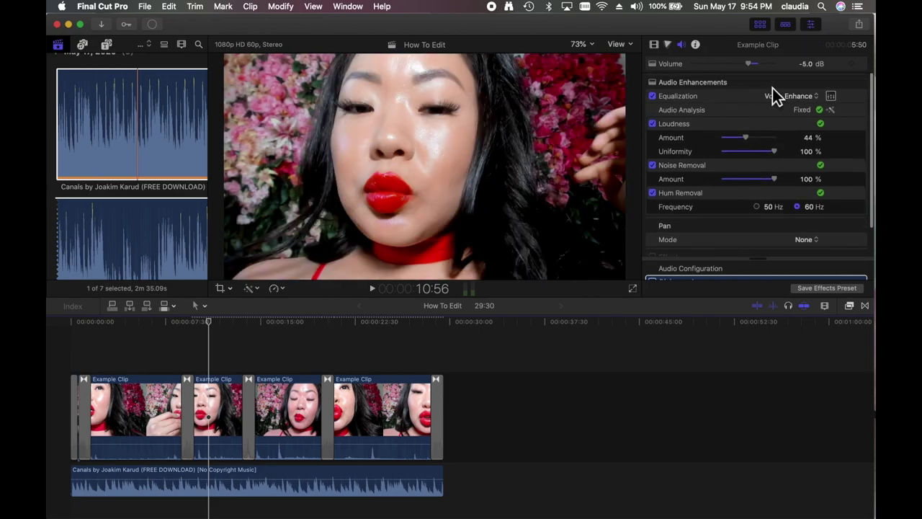
# Step: Lower the music track's volume to -18 dB and move the playhead back into the first clip
pyautogui.click(411, 484)
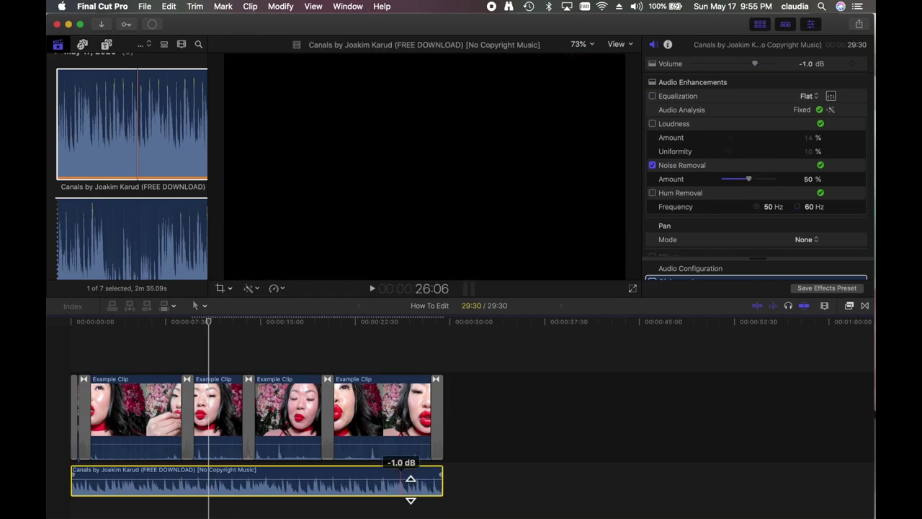
pyautogui.click(411, 490)
pyautogui.moveTo(410, 489)
pyautogui.mouseDown()
pyautogui.moveTo(412, 502)
pyautogui.moveTo(414, 480)
pyautogui.moveTo(415, 490)
pyautogui.mouseUp()
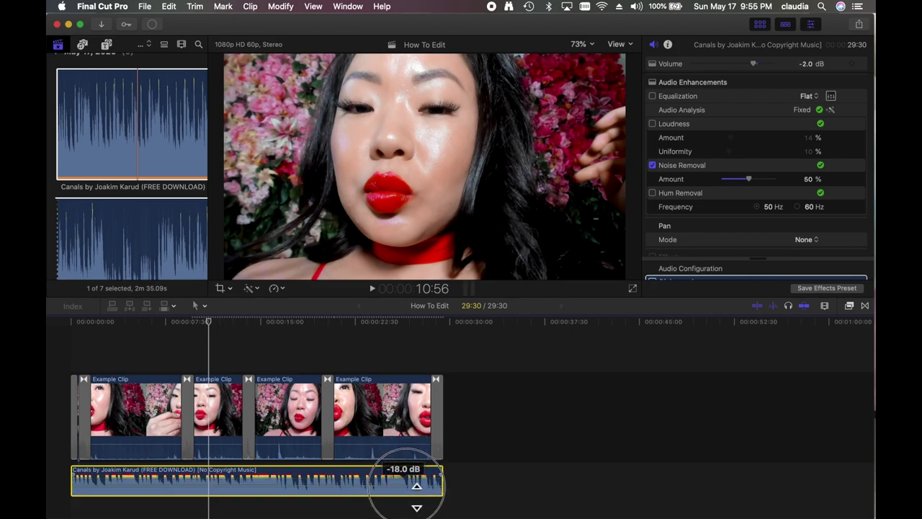
pyautogui.click(148, 334)
pyautogui.click(160, 333)
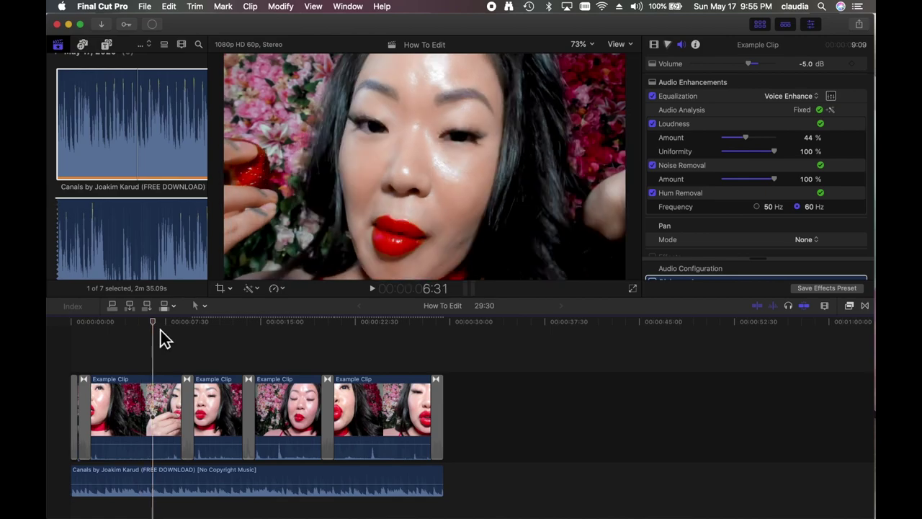
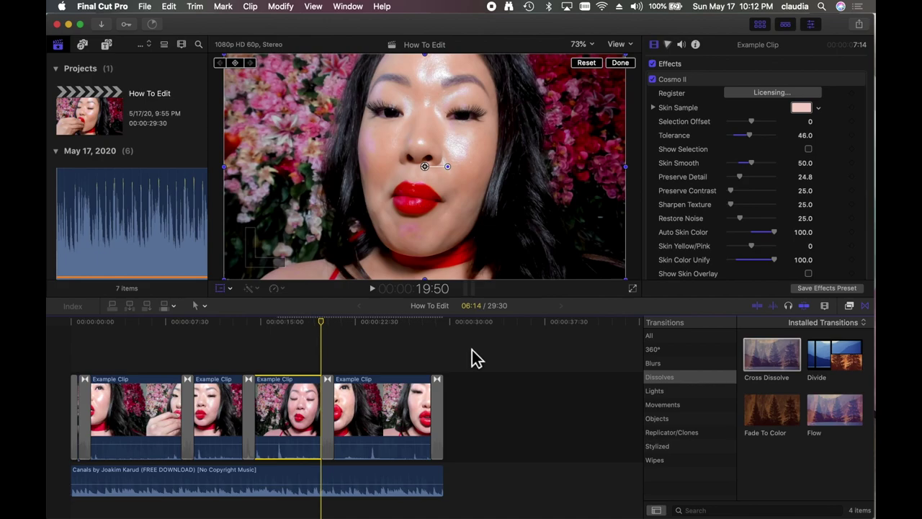
# Step: Create a 1080p HD, 60p project named How To Edit Intro in the How To Edit event
pyautogui.press('super+n')
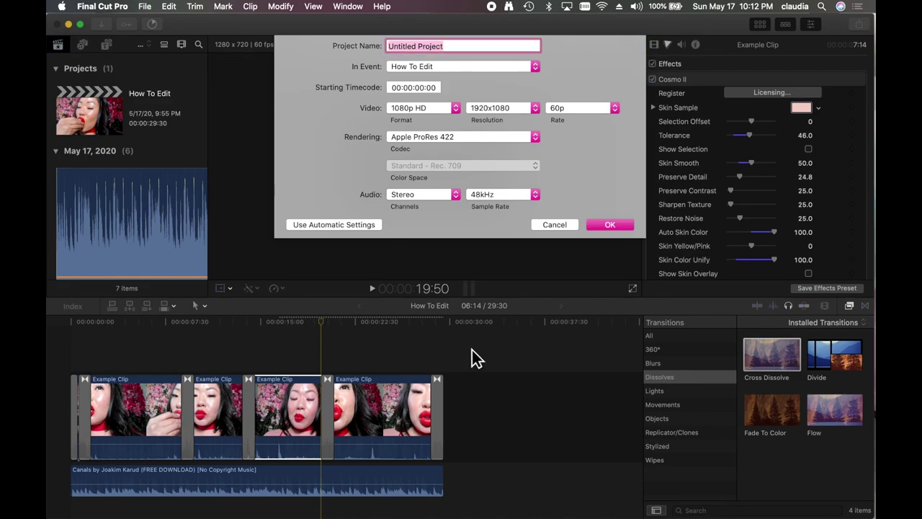
pyautogui.write('How To Edit Intro')
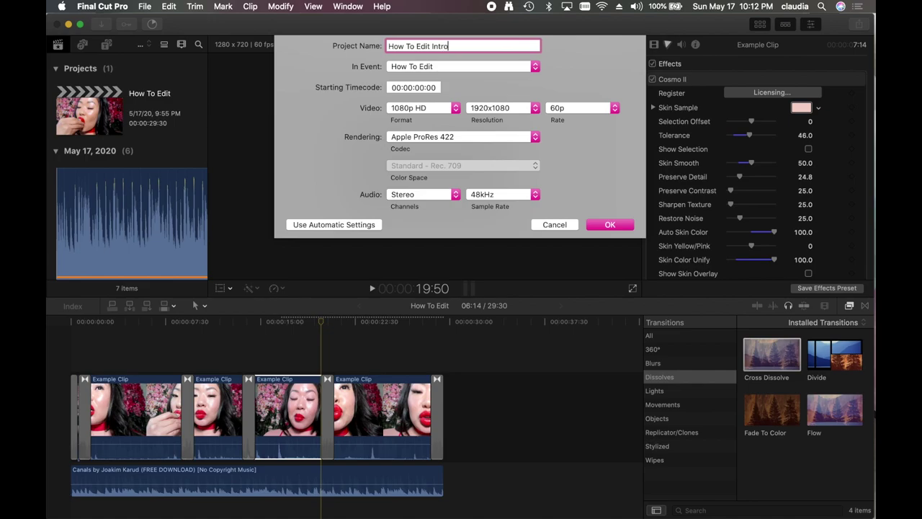
pyautogui.press('Return')
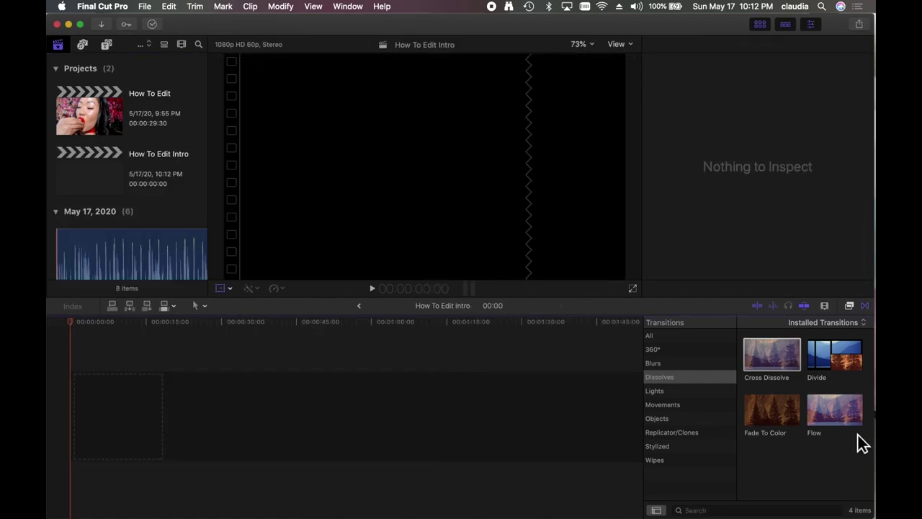
# Step: Close the transitions browser and place the Clouds Intro clip at the beginning of the empty timeline
pyautogui.click(864, 305)
pyautogui.scroll(-6, 183, 253)
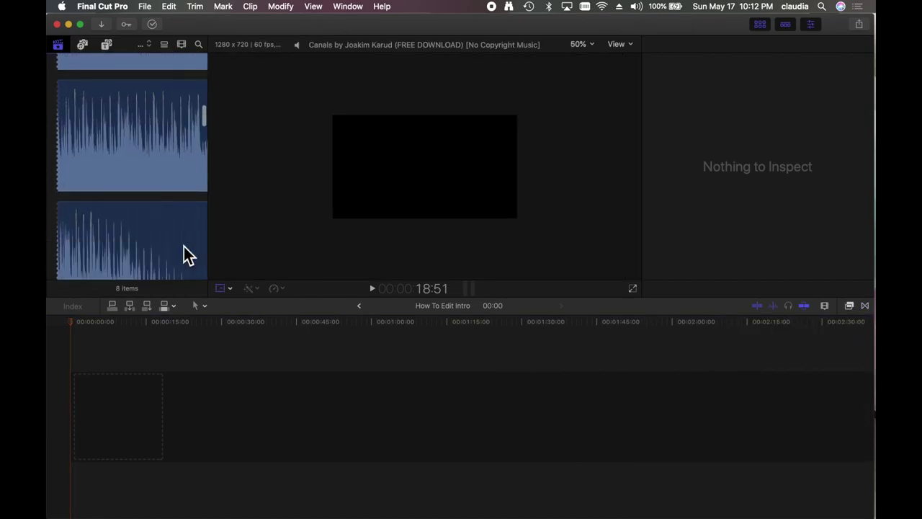
pyautogui.scroll(-10, 185, 254)
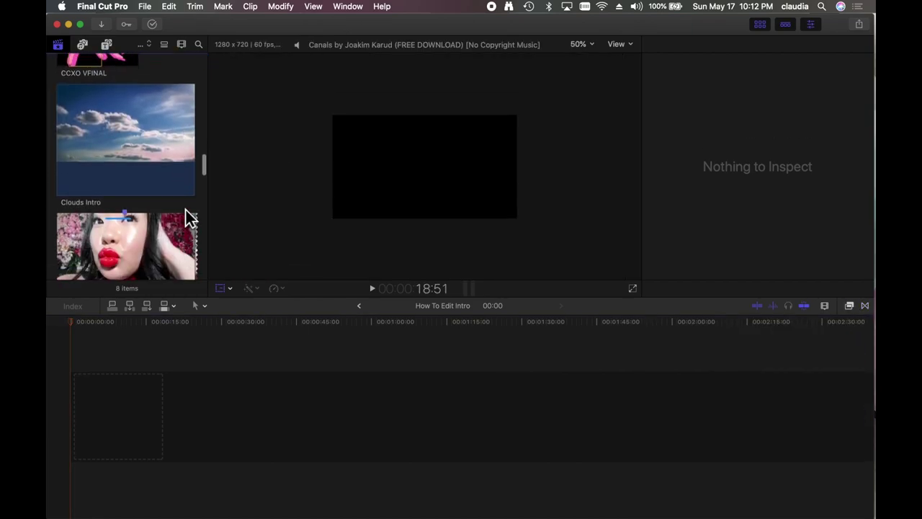
pyautogui.scroll(-1, 178, 145)
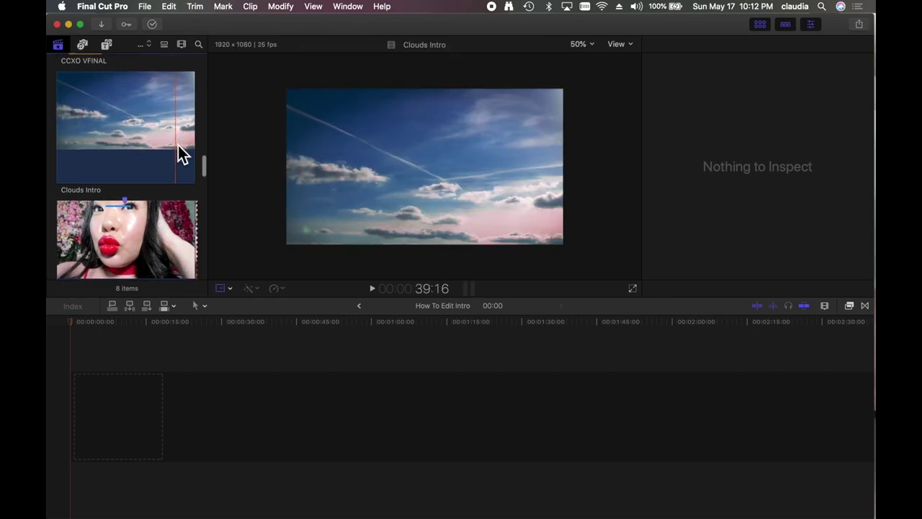
pyautogui.click(155, 128)
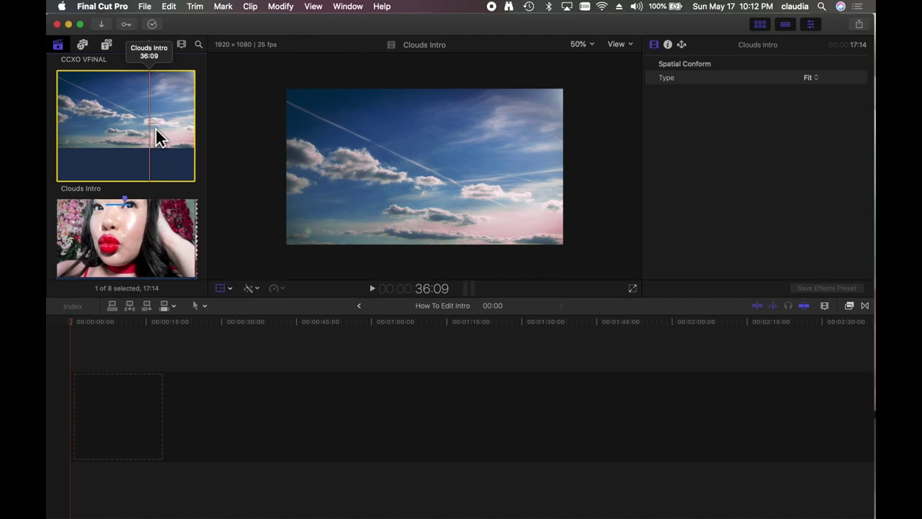
pyautogui.moveTo(141, 115); pyautogui.dragTo(106, 411)
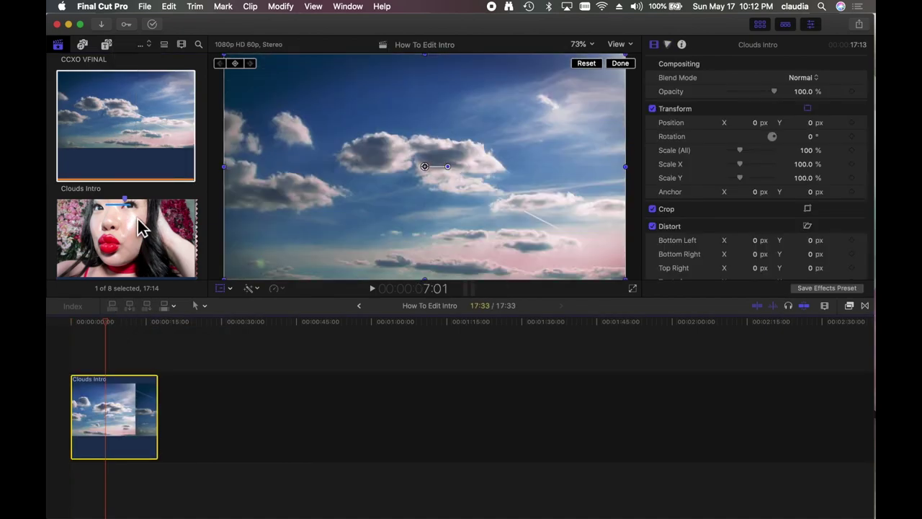
# Step: Place the CC Logo above the Clouds Intro clip at the timeline's start and extend it to 17:33 so both end together
pyautogui.scroll(3, 137, 219)
pyautogui.scroll(5, 137, 219)
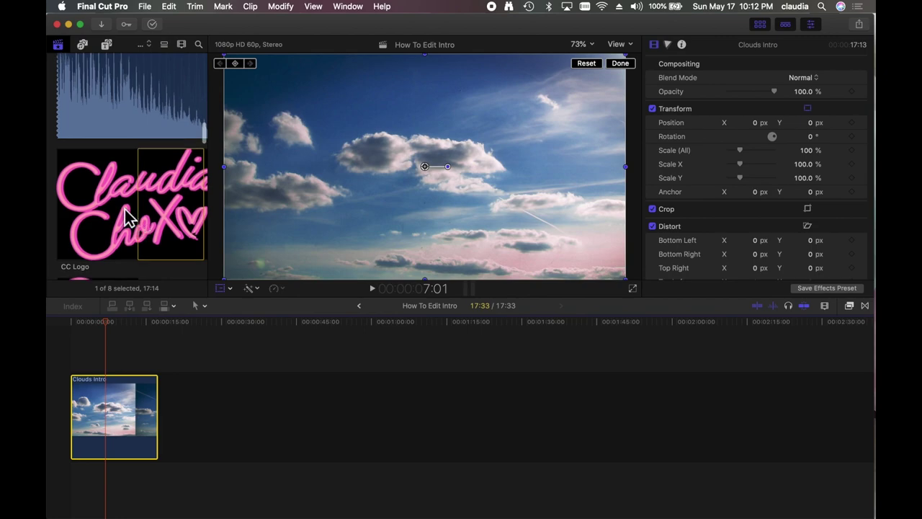
pyautogui.moveTo(126, 216); pyautogui.dragTo(76, 341)
pyautogui.click(90, 335)
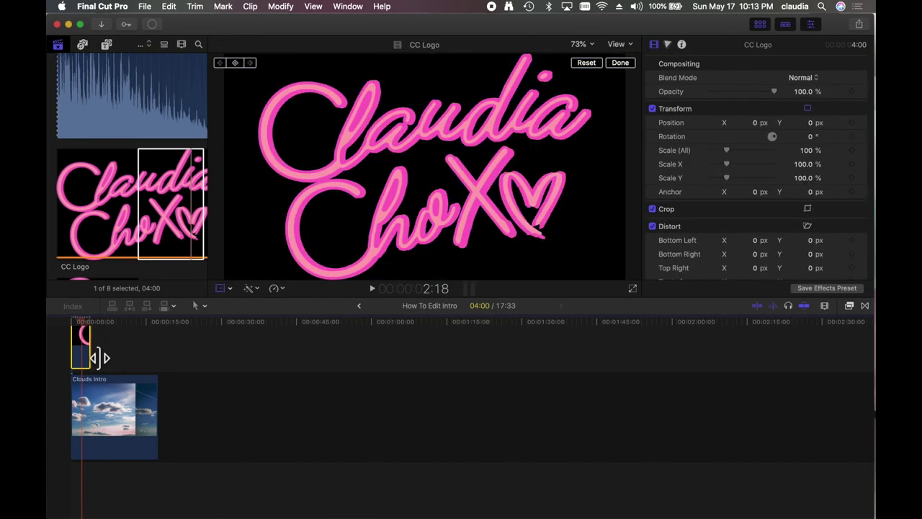
pyautogui.moveTo(96, 353); pyautogui.dragTo(165, 361)
# Step: Scale the CC Logo down to about 63.5% with the Transform tool, keeping it centred over the clouds
pyautogui.click(122, 341)
pyautogui.hotkey('shift', 't')
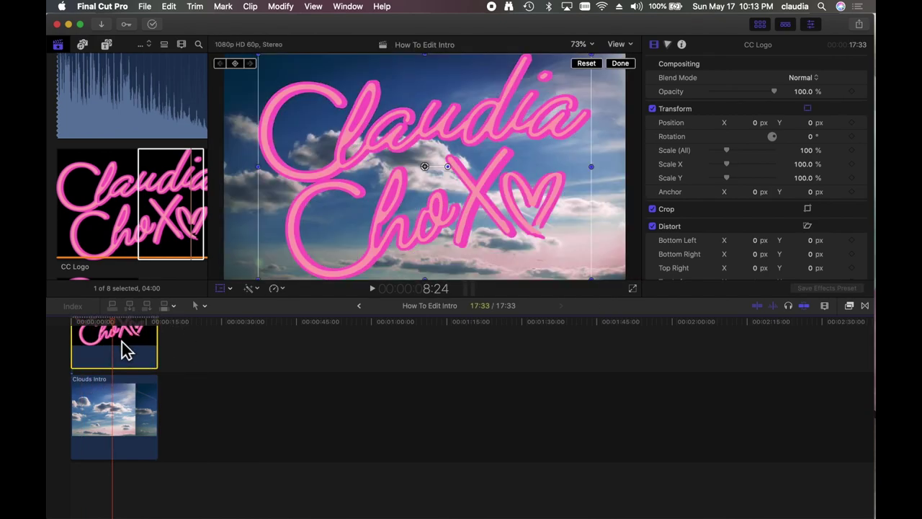
pyautogui.click(232, 292)
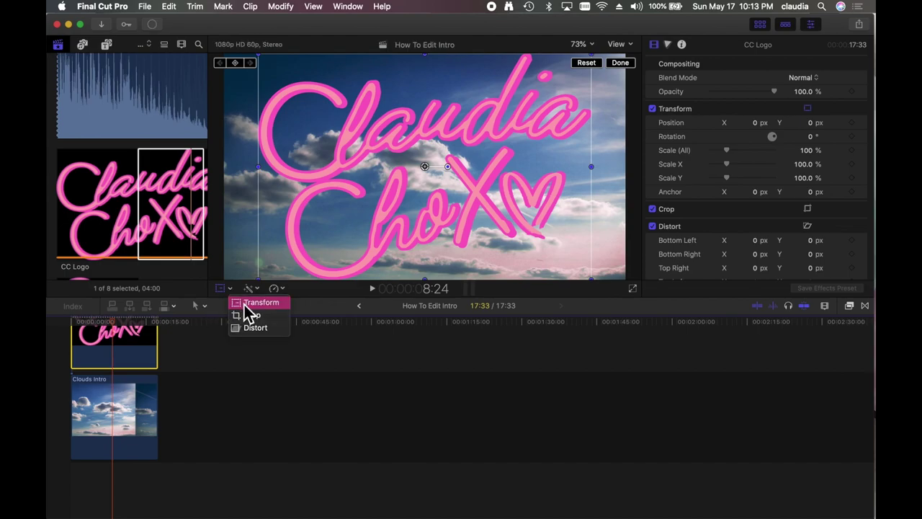
pyautogui.click(245, 305)
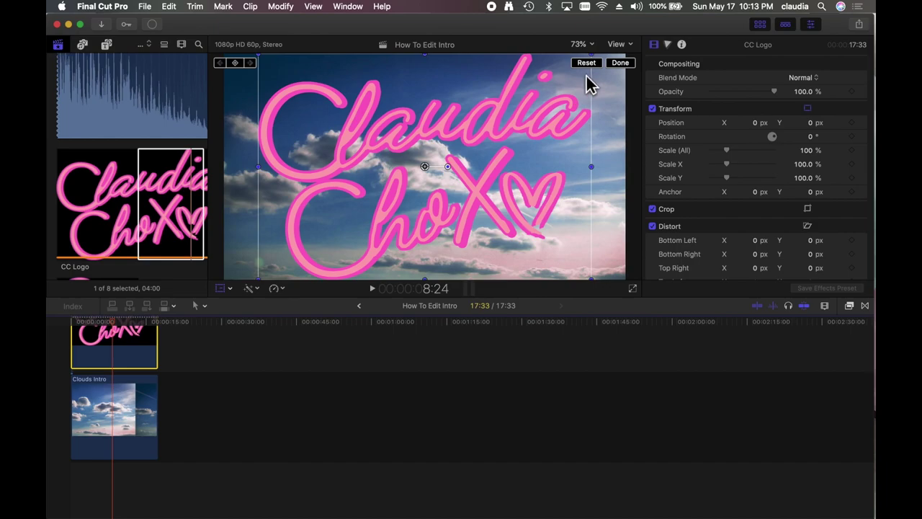
pyautogui.moveTo(591, 279); pyautogui.dragTo(540, 246)
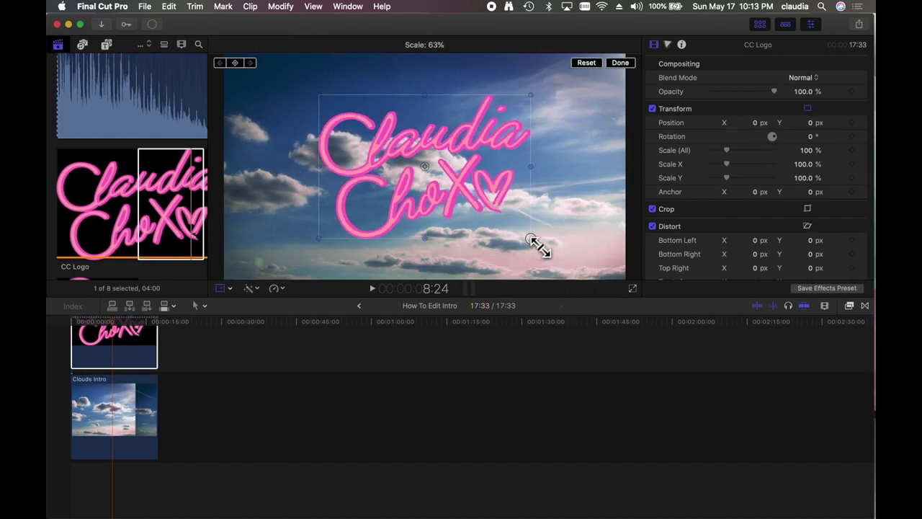
# Step: Play the intro from the start and add a Cross Dissolve to both ends of the CC Logo clip
pyautogui.click(77, 331)
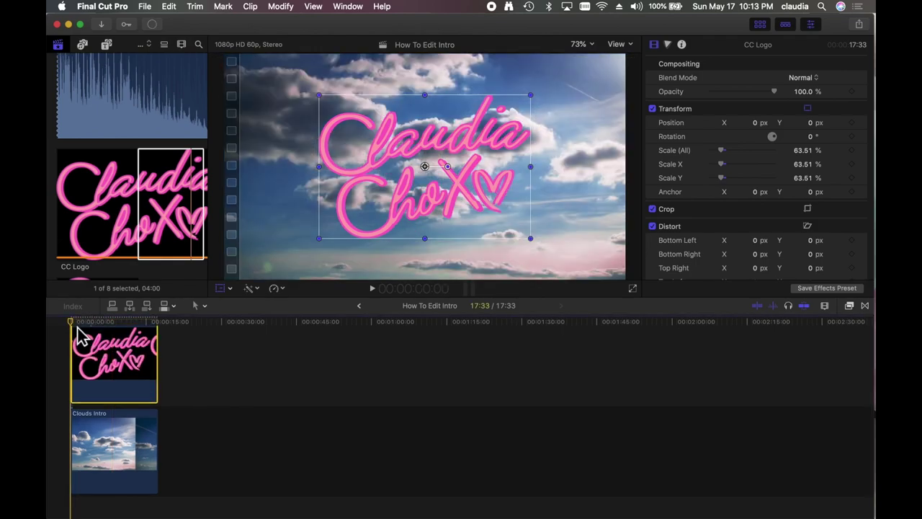
pyautogui.press('space')
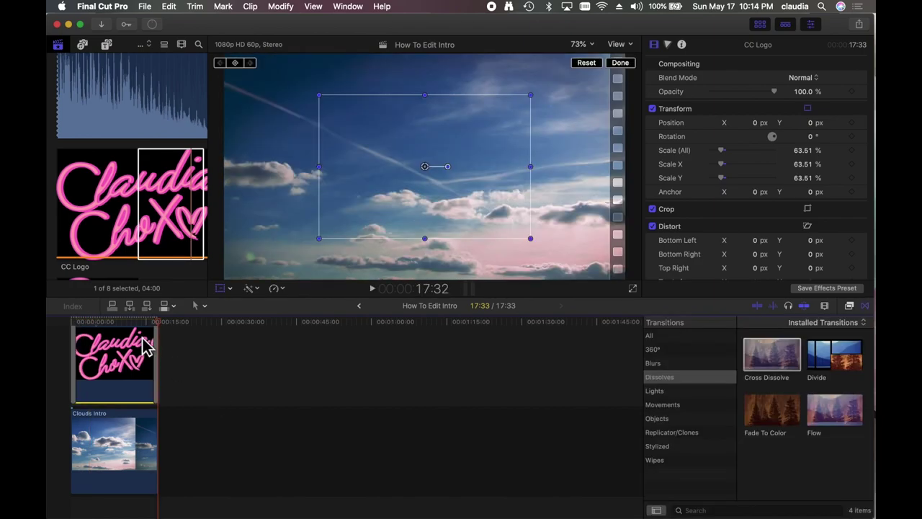
pyautogui.click(119, 323)
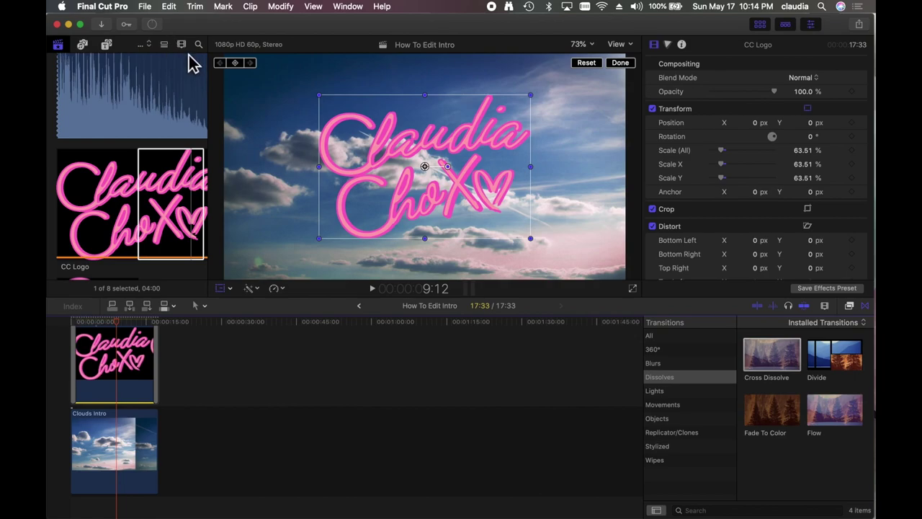
# Step: Add the Pixie Dust title directly after the Clouds Intro clip in the timeline
pyautogui.click(113, 49)
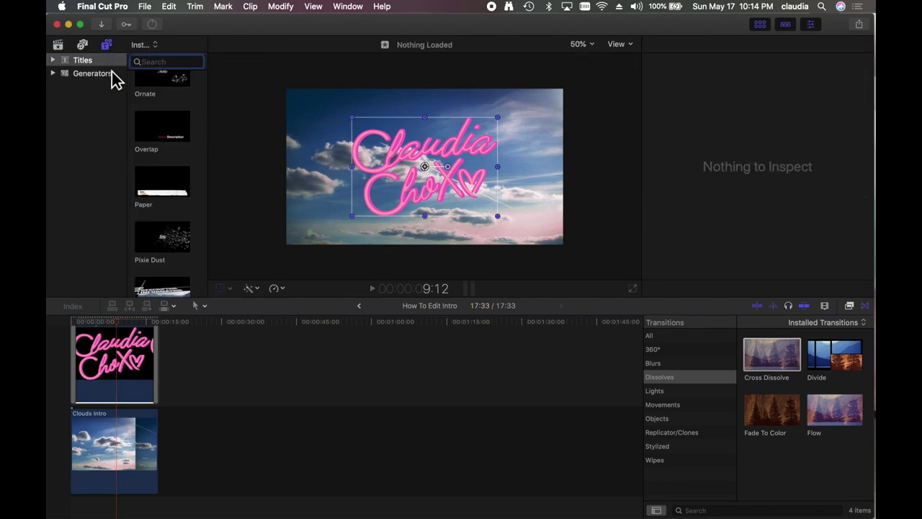
pyautogui.click(94, 64)
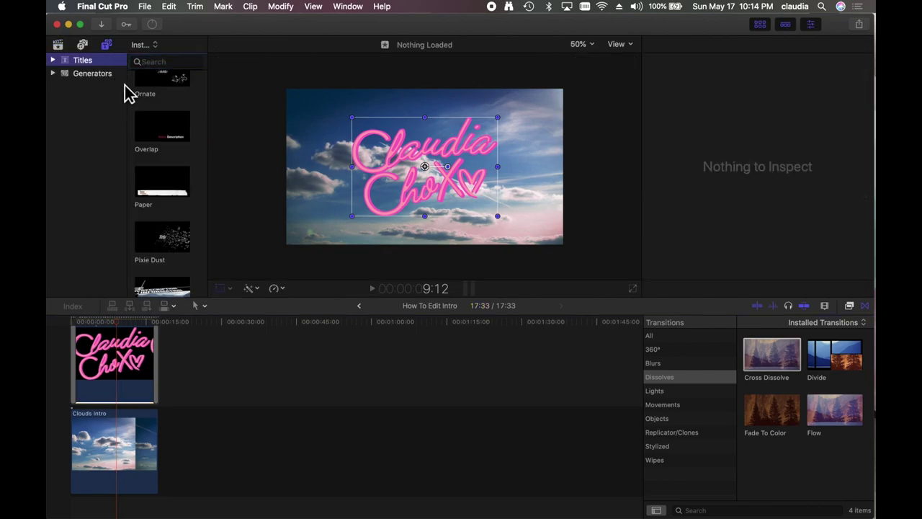
pyautogui.scroll(-5, 167, 181)
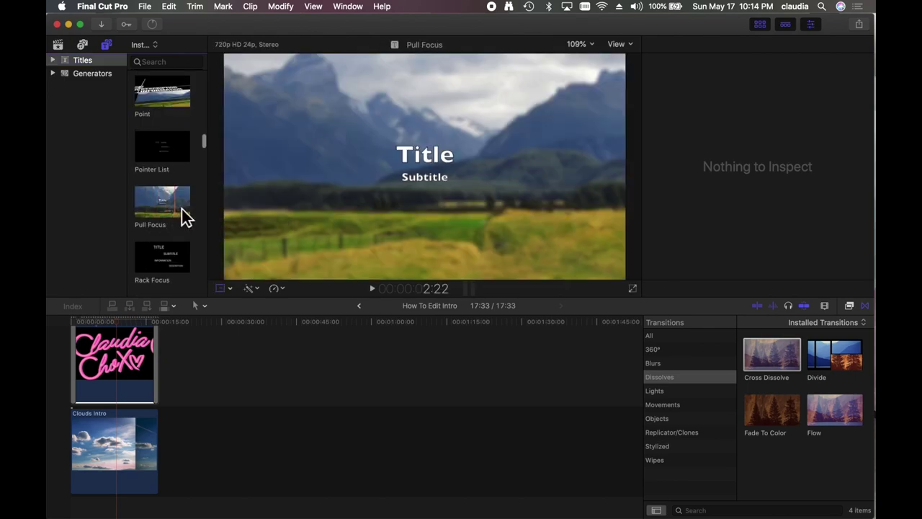
pyautogui.scroll(3, 182, 207)
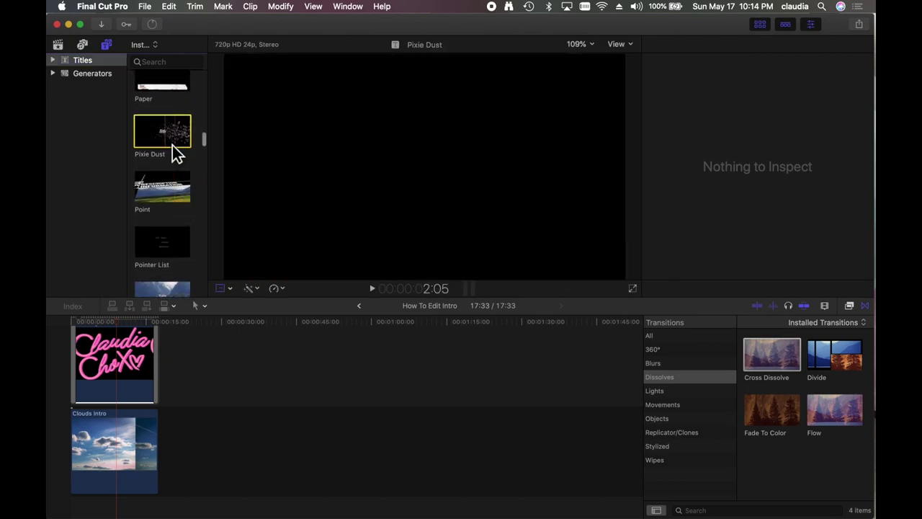
pyautogui.scroll(1, 173, 155)
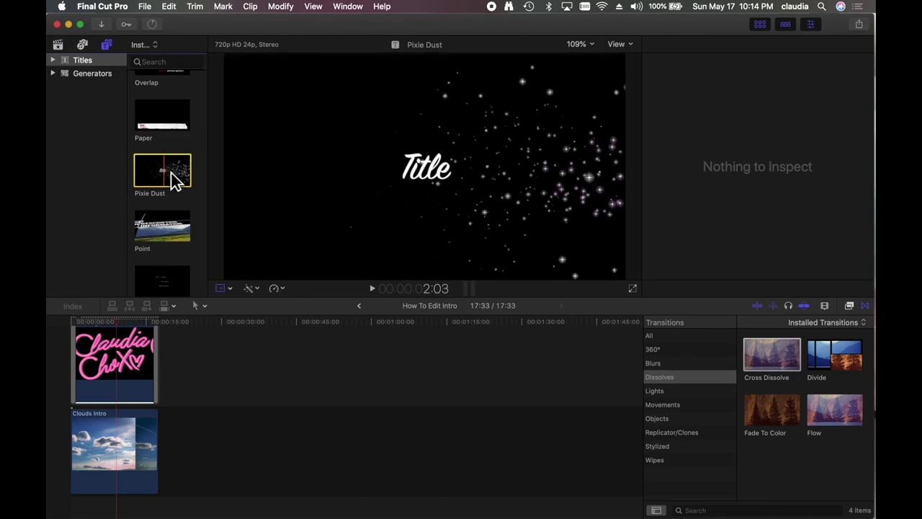
pyautogui.moveTo(176, 180); pyautogui.dragTo(196, 436)
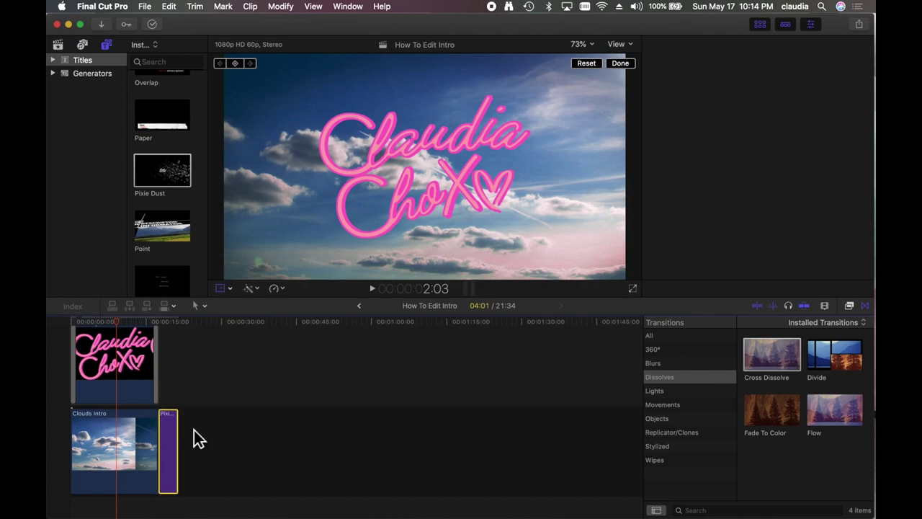
# Step: Play the Pixie Dust title from its first frame to preview its animation
pyautogui.press('Down')
pyautogui.press('super+4')
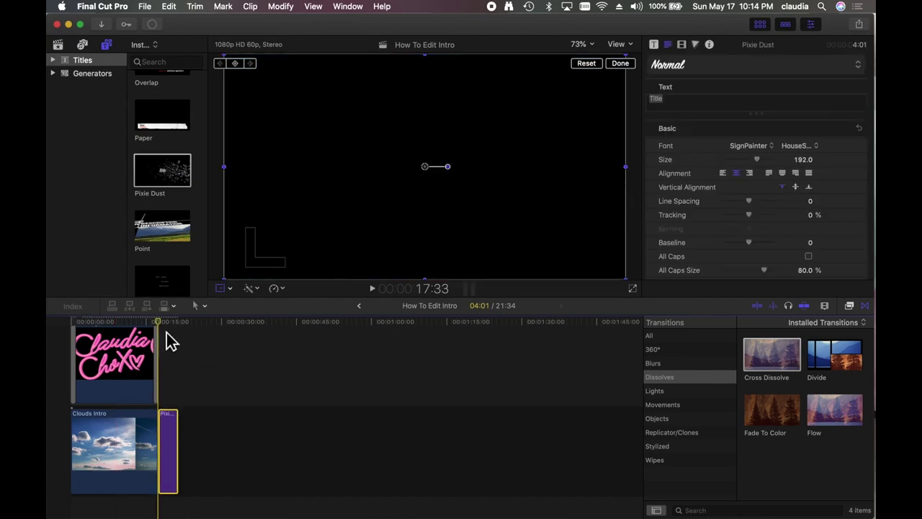
pyautogui.press('space')
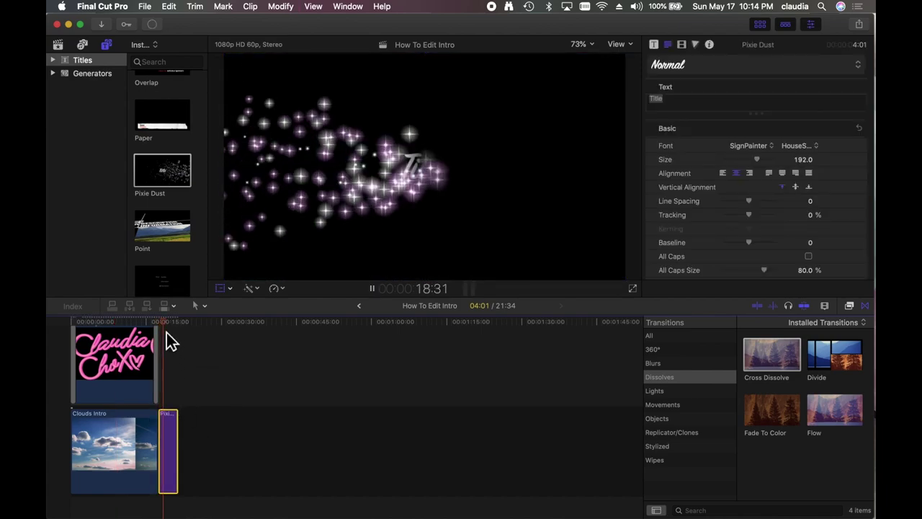
pyautogui.press('space')
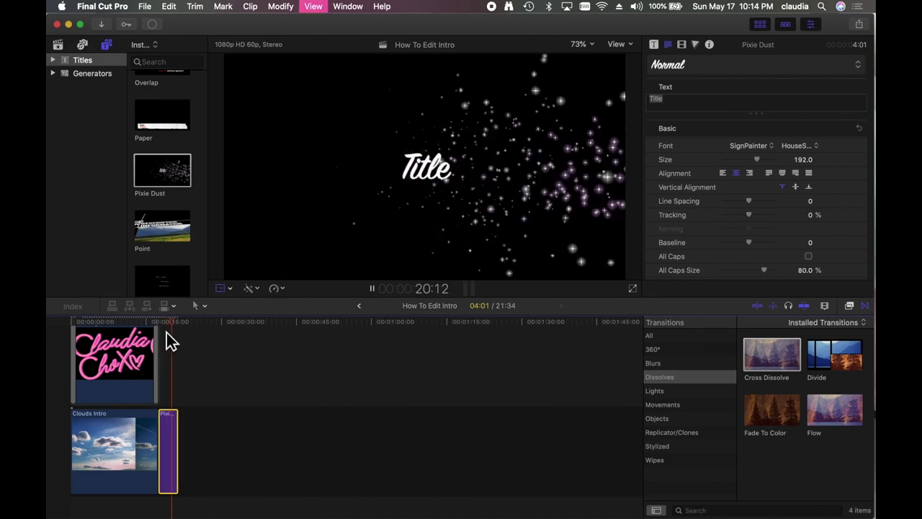
# Step: Replace the Pixie Dust title's placeholder text with How To Edit
pyautogui.click(173, 426)
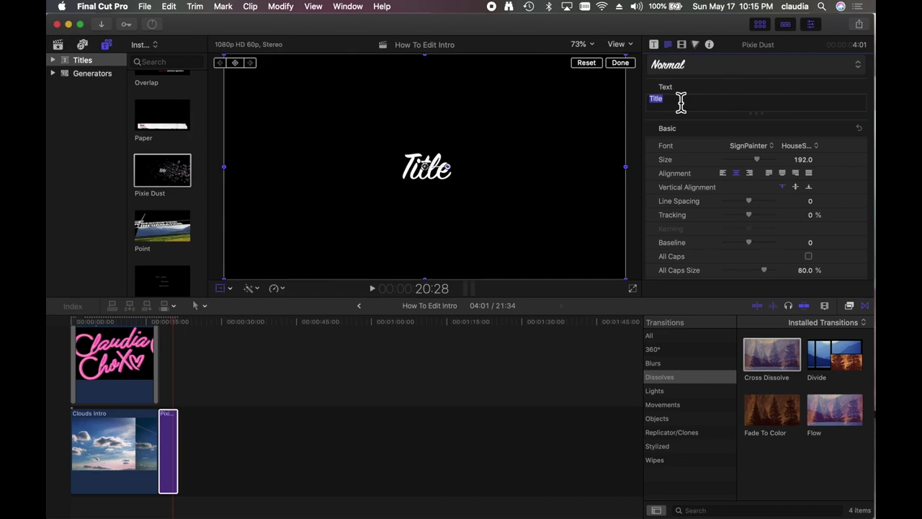
pyautogui.write('ow')
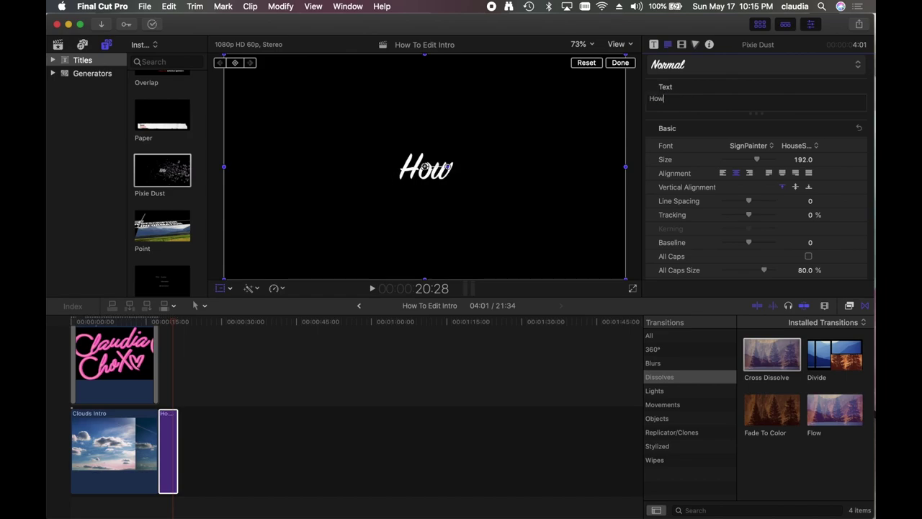
pyautogui.write(' To Edit')
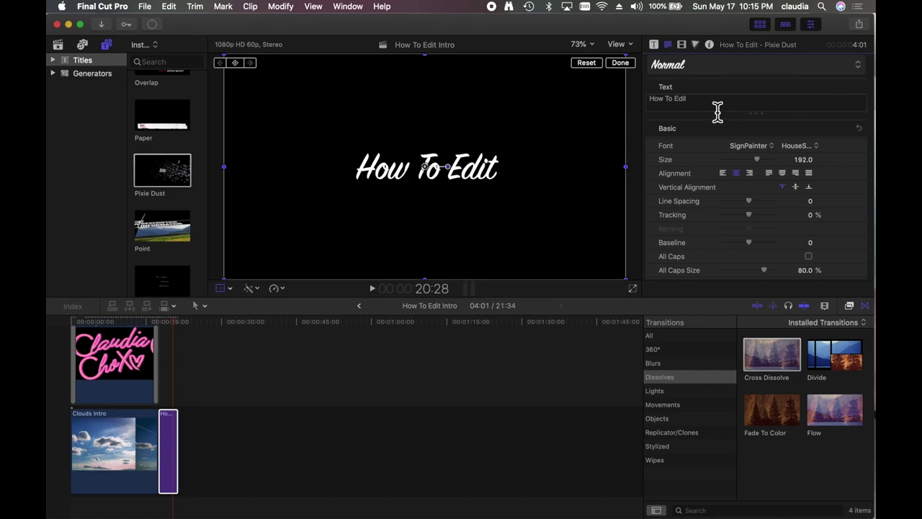
# Step: Set the title's font to Bimbo Finetip, its size to 200 and its tracking to about 4.18%
pyautogui.click(769, 147)
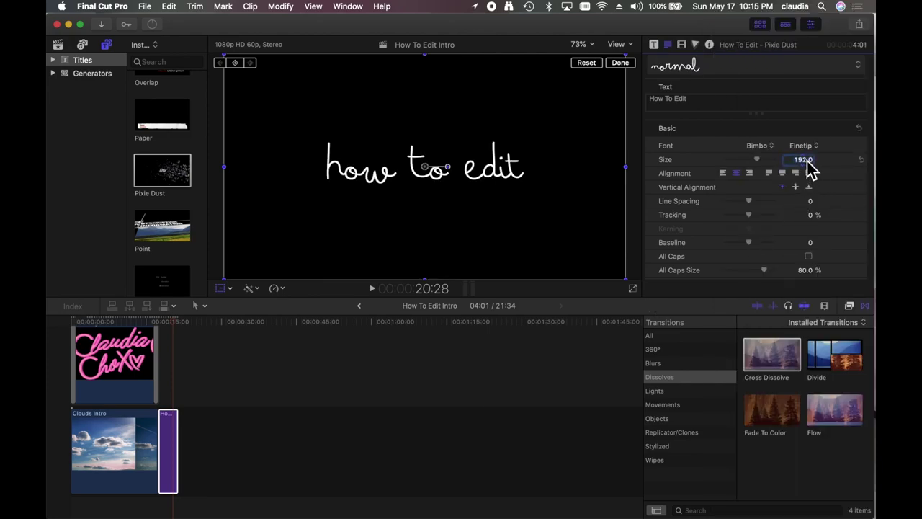
pyautogui.write('200')
pyautogui.press('Return')
pyautogui.scroll(-1, 759, 219)
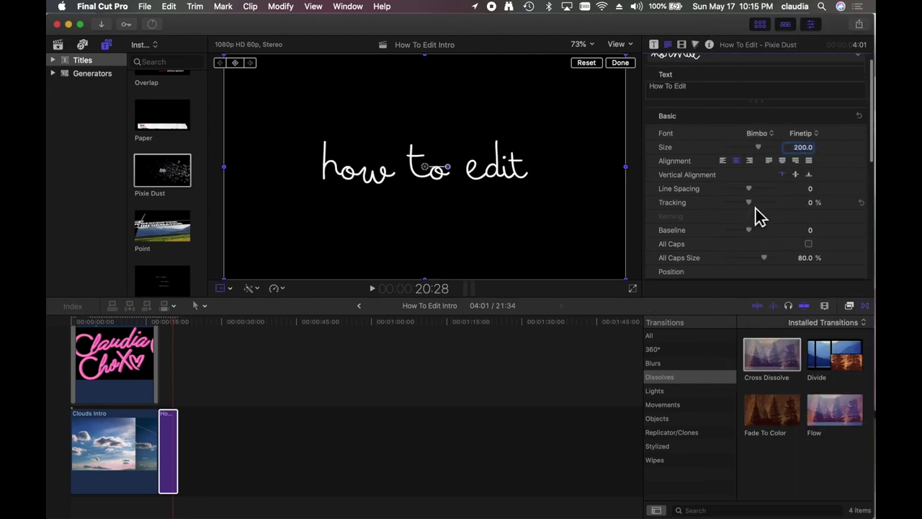
pyautogui.moveTo(754, 206)
pyautogui.mouseDown()
pyautogui.moveTo(776, 209)
pyautogui.moveTo(757, 205)
pyautogui.mouseUp()
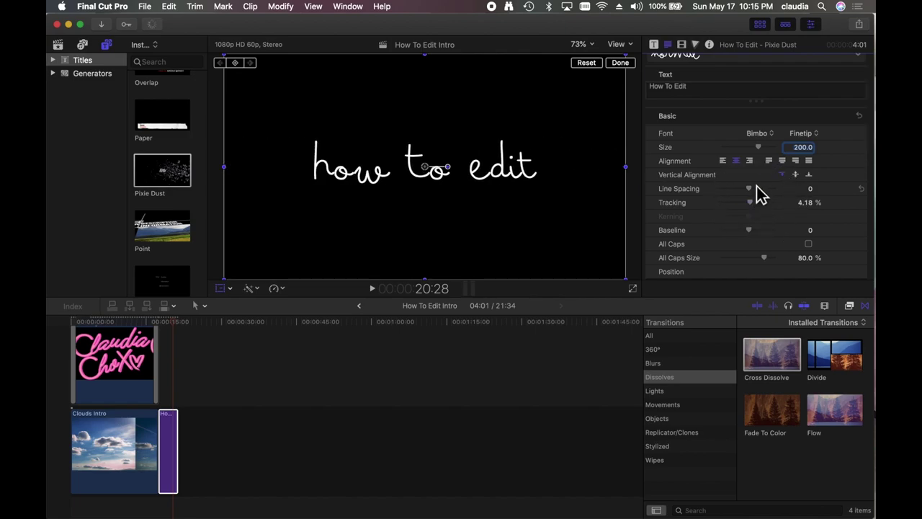
# Step: Set the title's face color to yellow and its face opacity to 95.3%
pyautogui.scroll(-5, 771, 257)
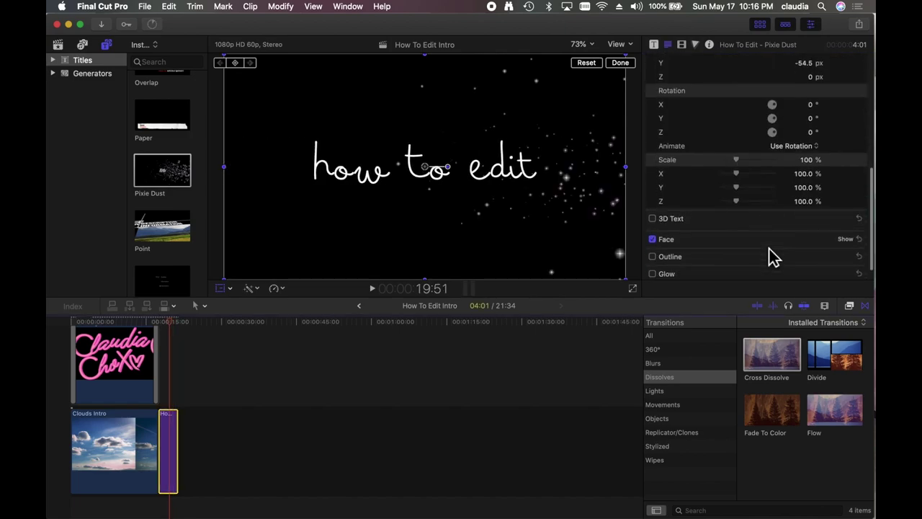
pyautogui.scroll(-2, 770, 252)
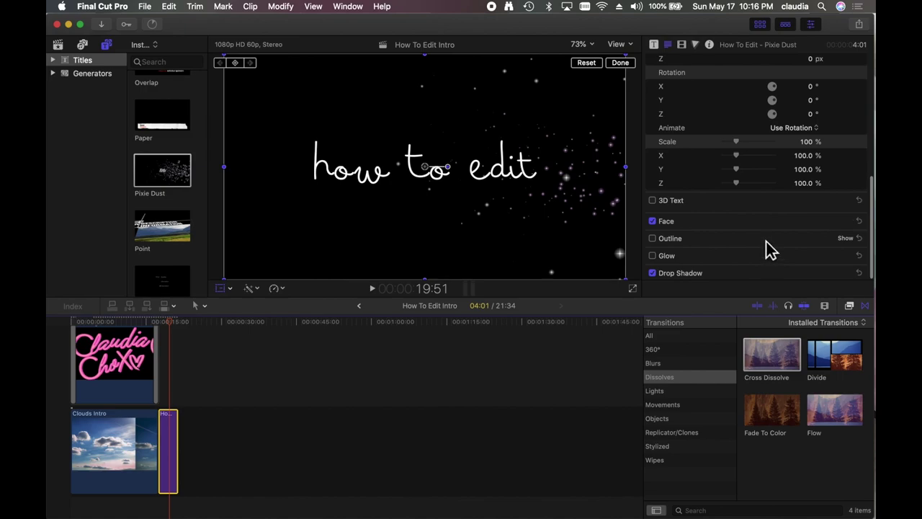
pyautogui.click(847, 221)
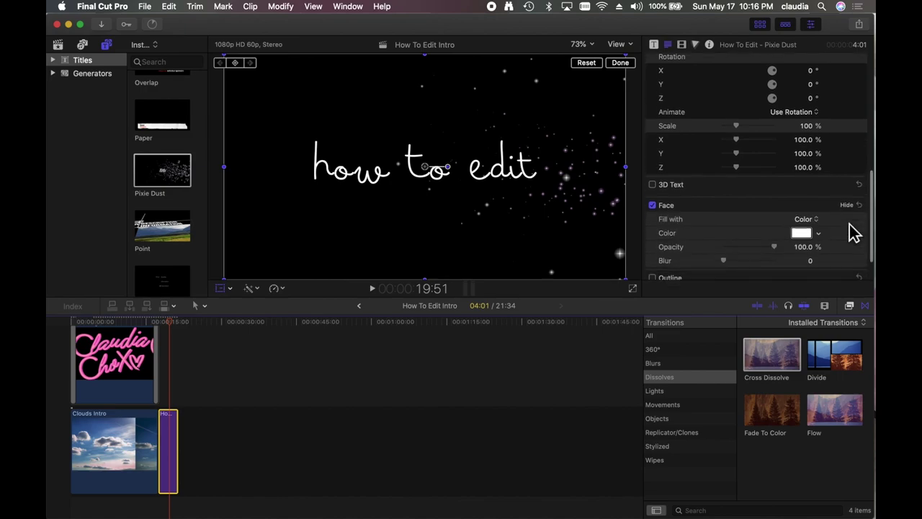
pyautogui.scroll(-3, 845, 224)
pyautogui.click(805, 195)
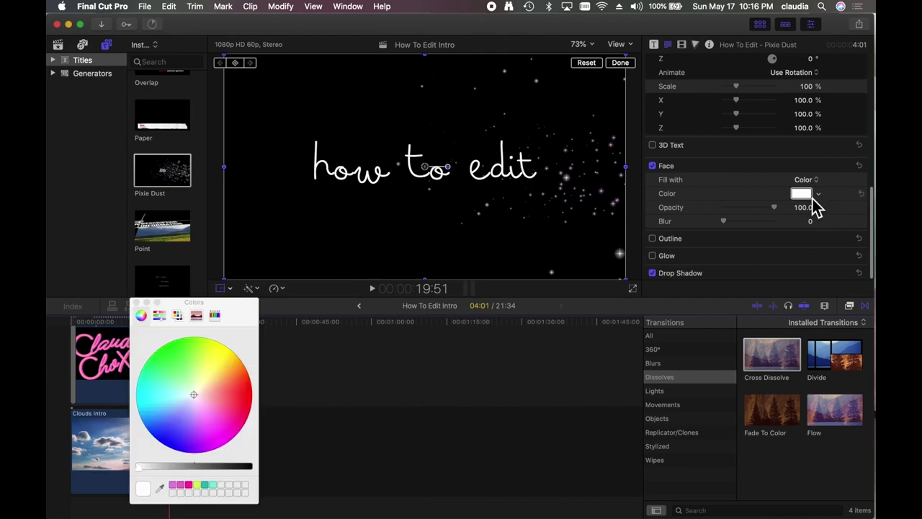
pyautogui.click(189, 439)
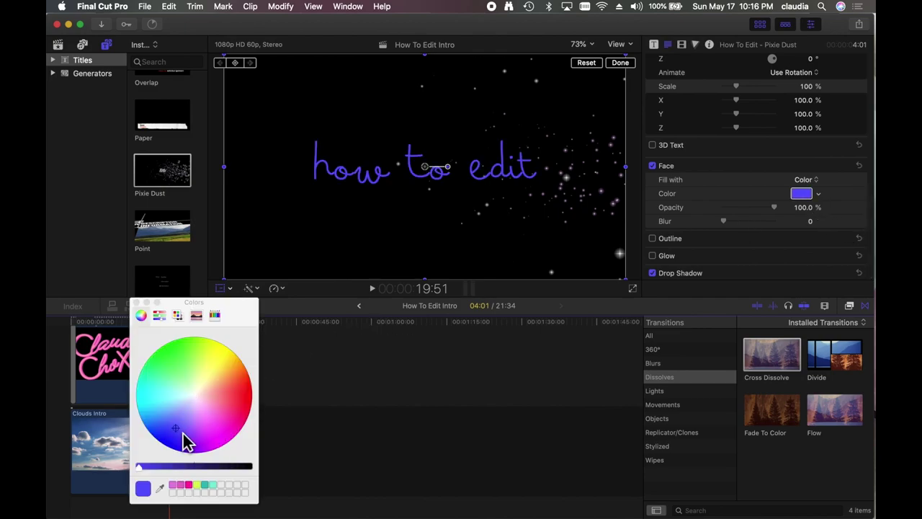
pyautogui.click(182, 386)
pyautogui.click(223, 368)
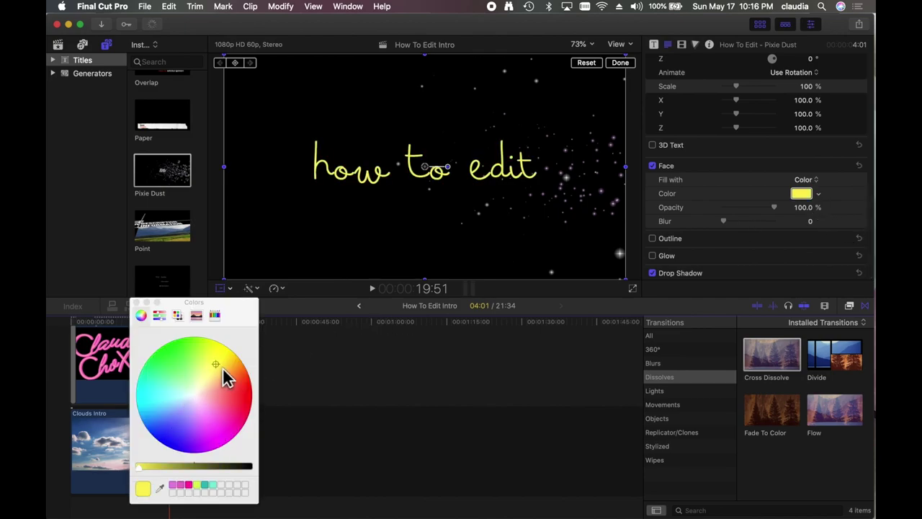
pyautogui.click(138, 302)
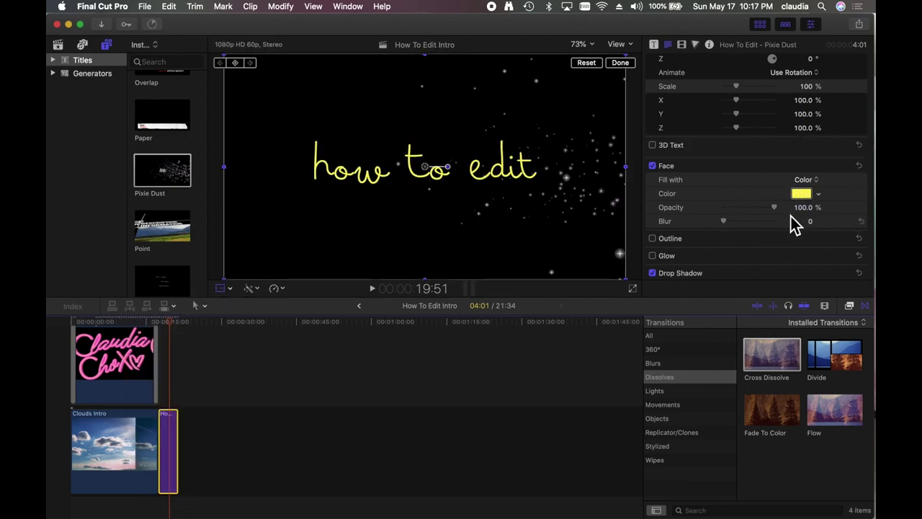
pyautogui.moveTo(782, 209)
pyautogui.mouseDown()
pyautogui.moveTo(725, 212)
pyautogui.moveTo(784, 220)
pyautogui.mouseUp()
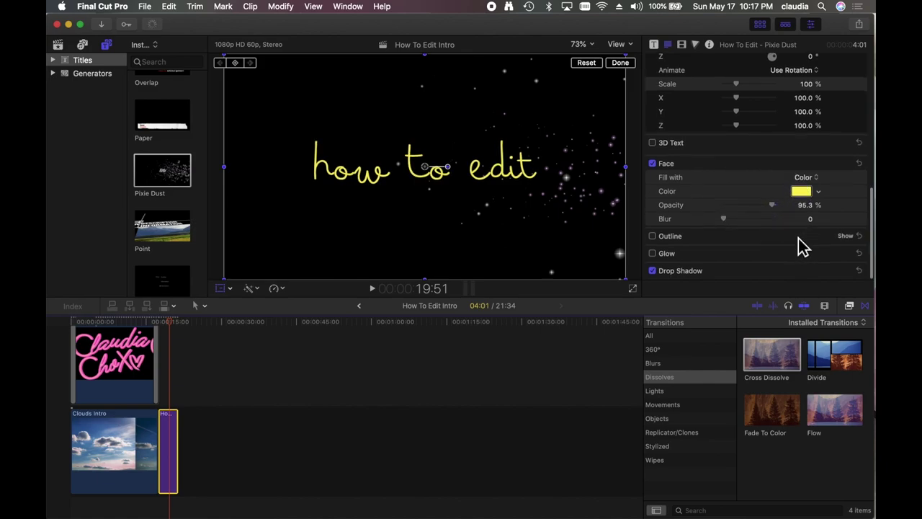
# Step: Switch the title's Outline on and off again, and its Drop Shadow off and back on
pyautogui.click(652, 238)
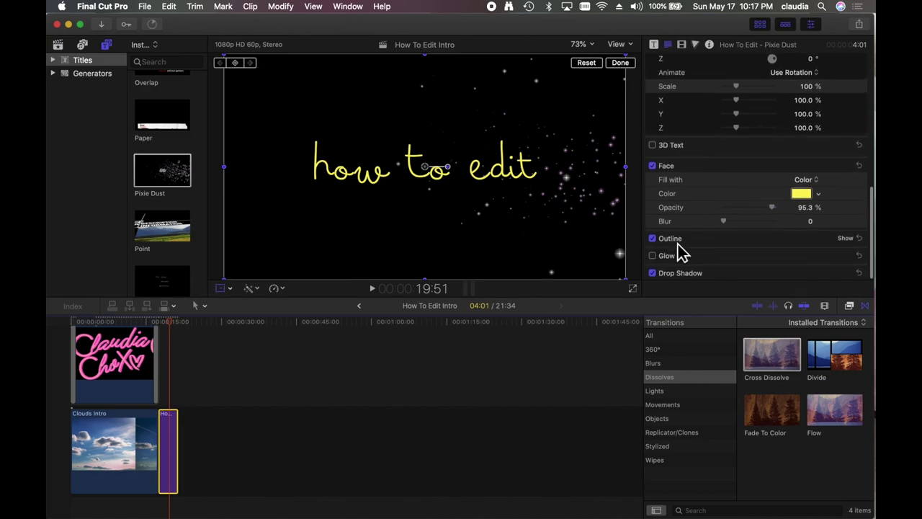
pyautogui.click(678, 243)
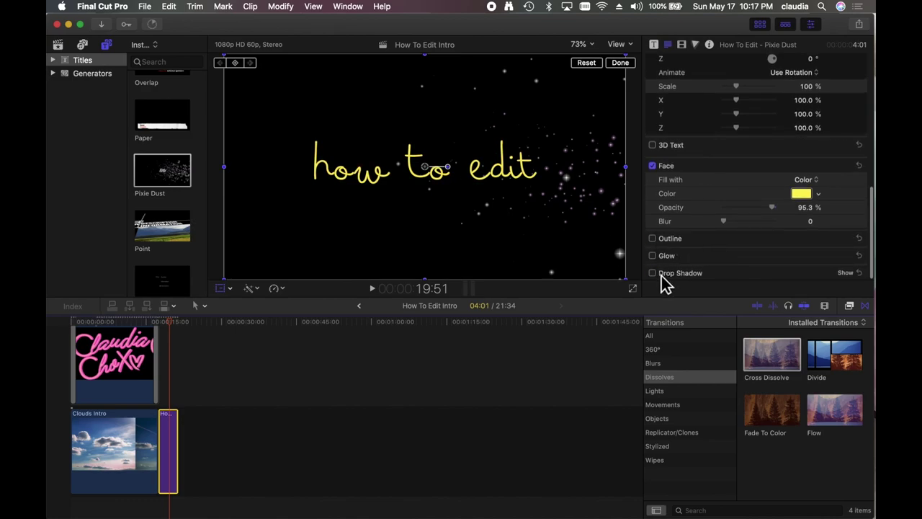
pyautogui.click(661, 276)
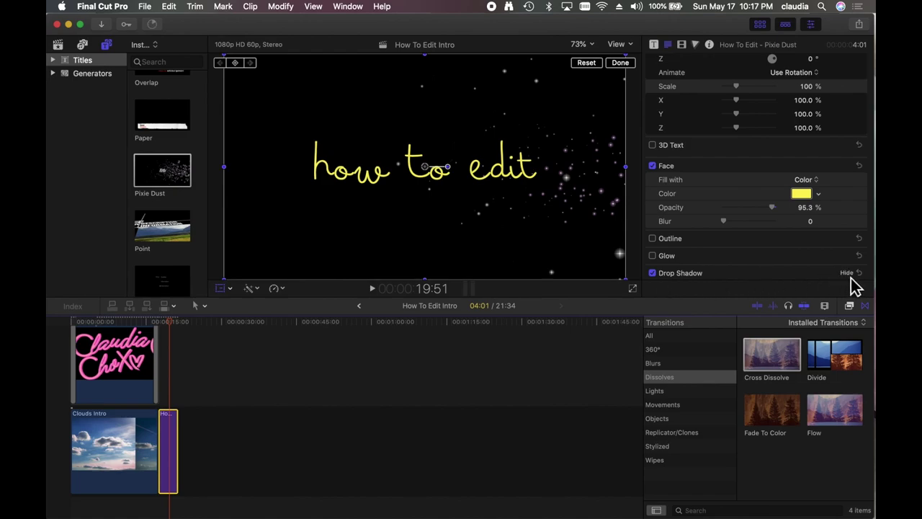
# Step: Set the title's drop shadow color to hot pink and increase the shadow's distance from the lettering
pyautogui.scroll(-3, 853, 284)
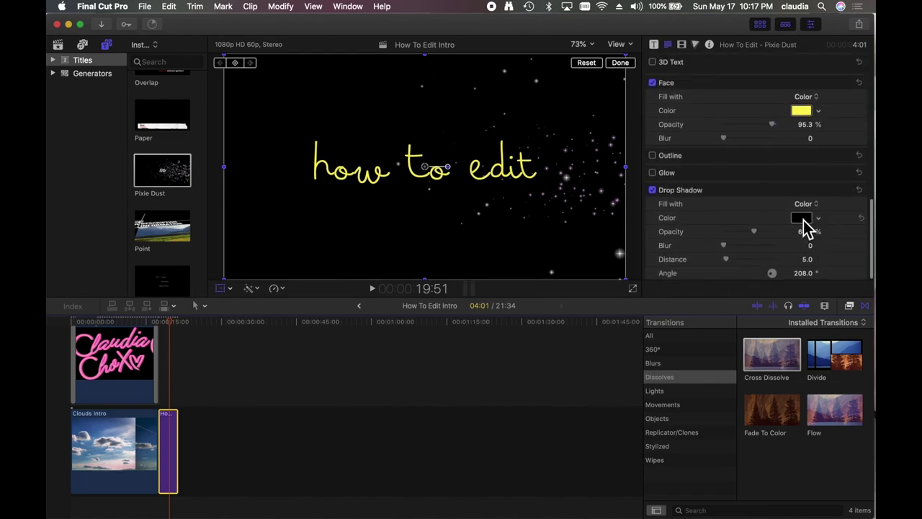
pyautogui.click(804, 220)
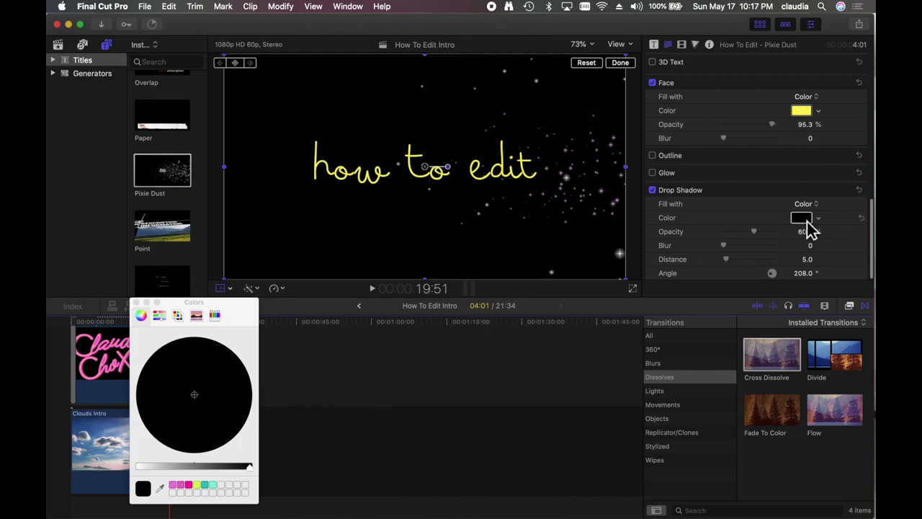
pyautogui.click(189, 485)
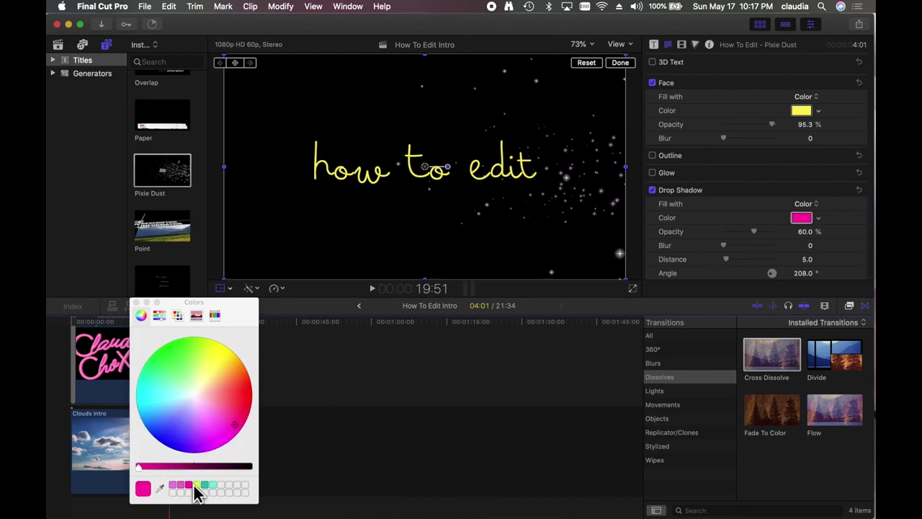
pyautogui.click(137, 303)
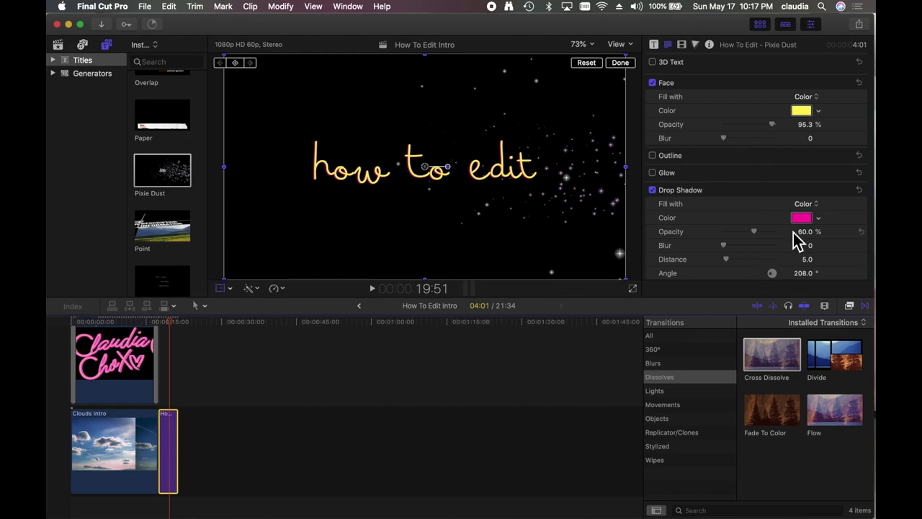
pyautogui.moveTo(727, 250); pyautogui.dragTo(745, 268)
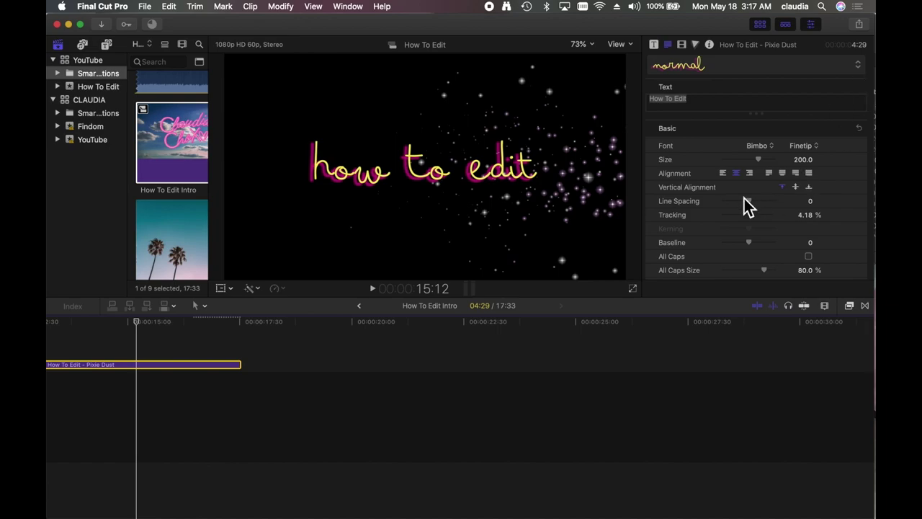
# Step: Save all of the title's format and appearance attributes as a preset named How To Edit Title
pyautogui.scroll(-5, 776, 132)
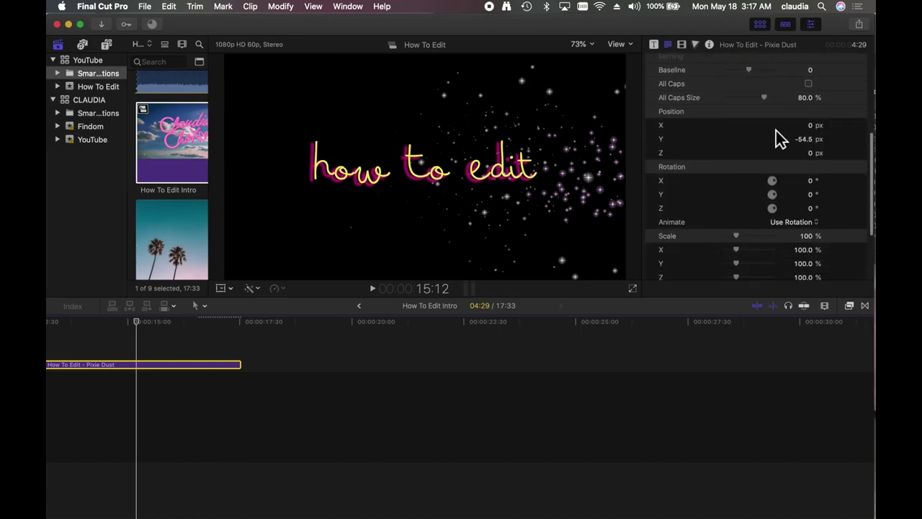
pyautogui.scroll(-3, 776, 138)
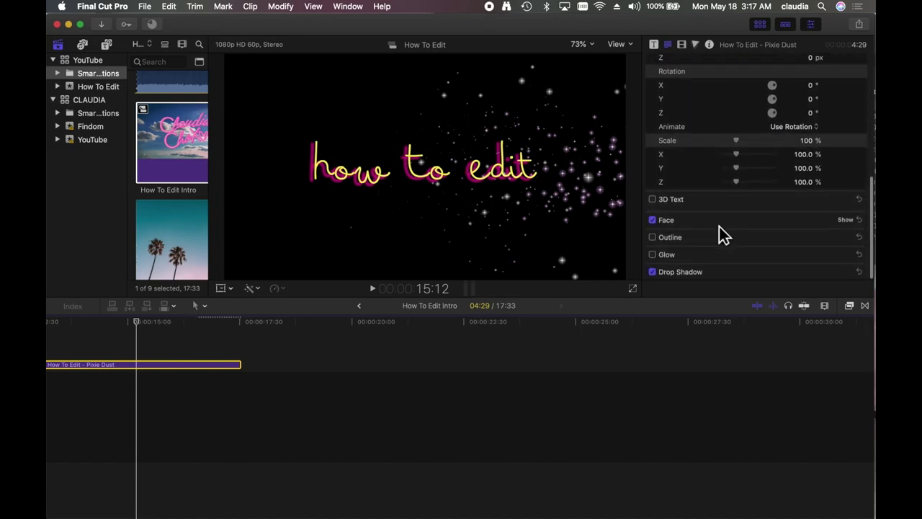
pyautogui.scroll(8, 723, 224)
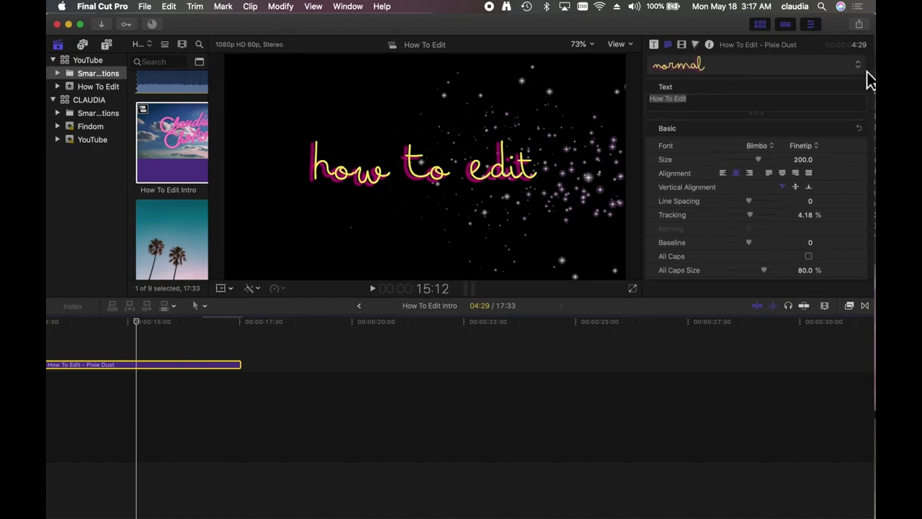
pyautogui.click(858, 65)
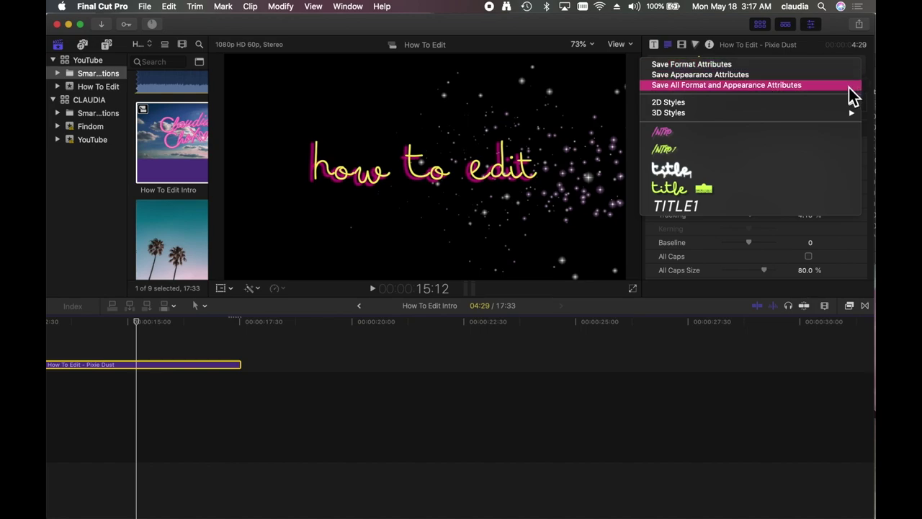
pyautogui.click(849, 87)
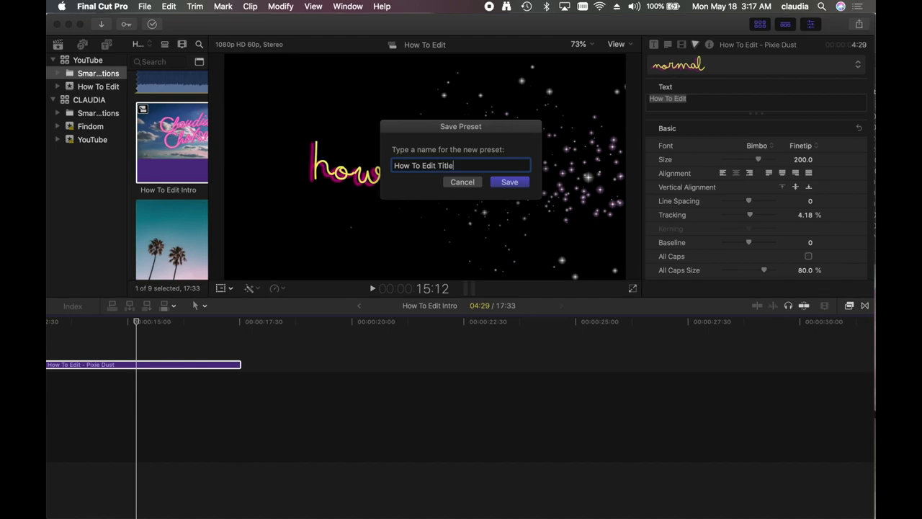
pyautogui.press('Return')
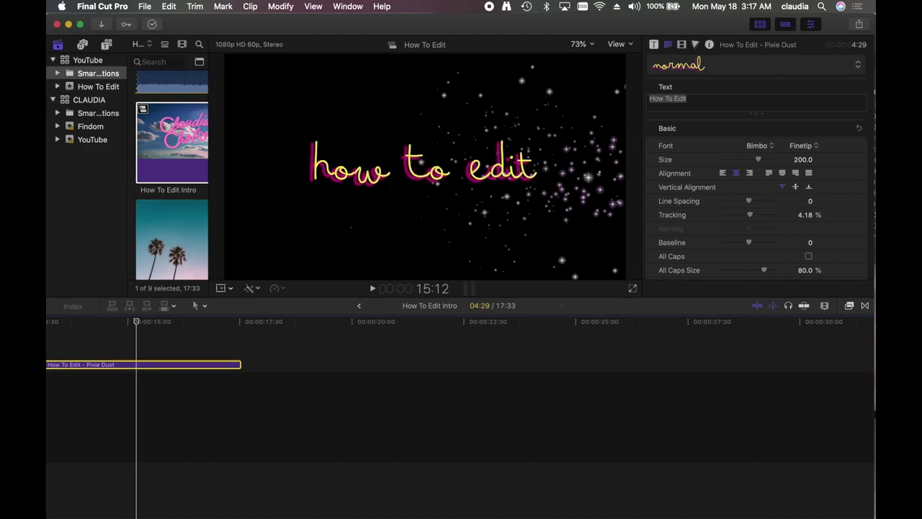
# Step: Try the saved How To Edit Title, pink Intro and green Title style presets on the title text
pyautogui.click(861, 65)
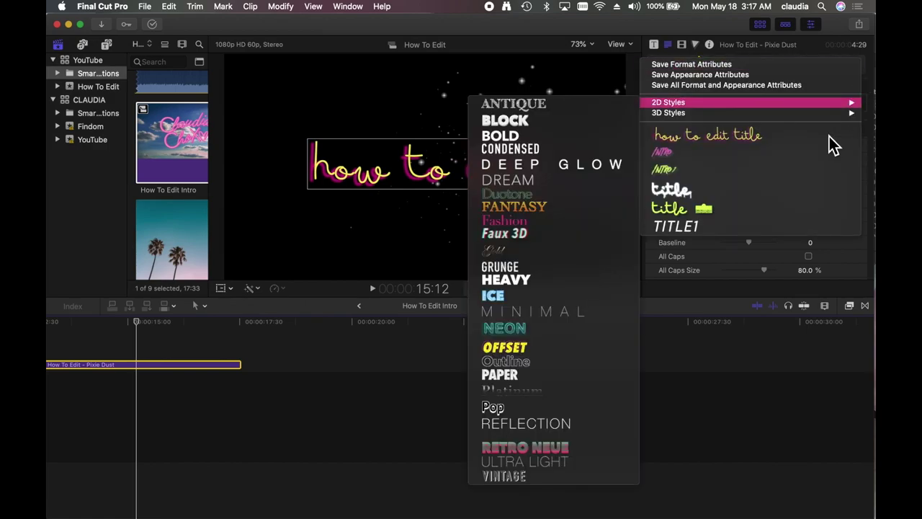
pyautogui.click(829, 137)
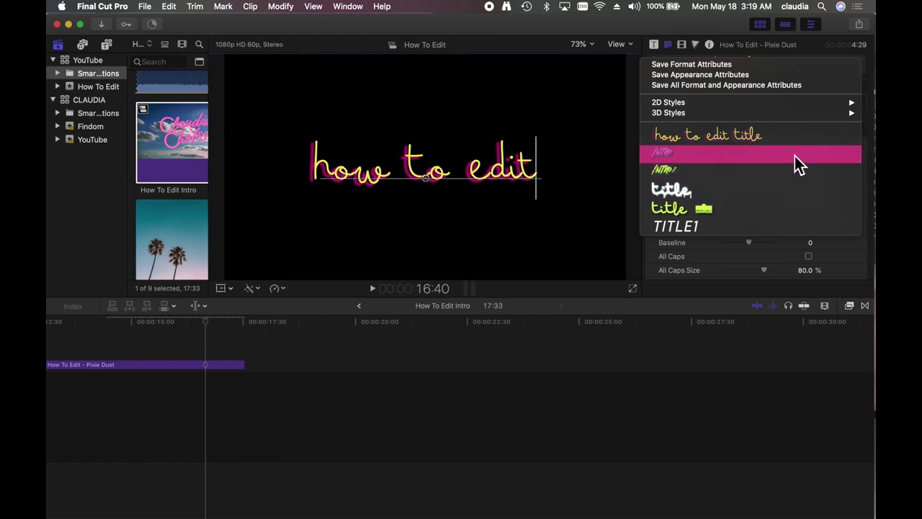
pyautogui.click(795, 156)
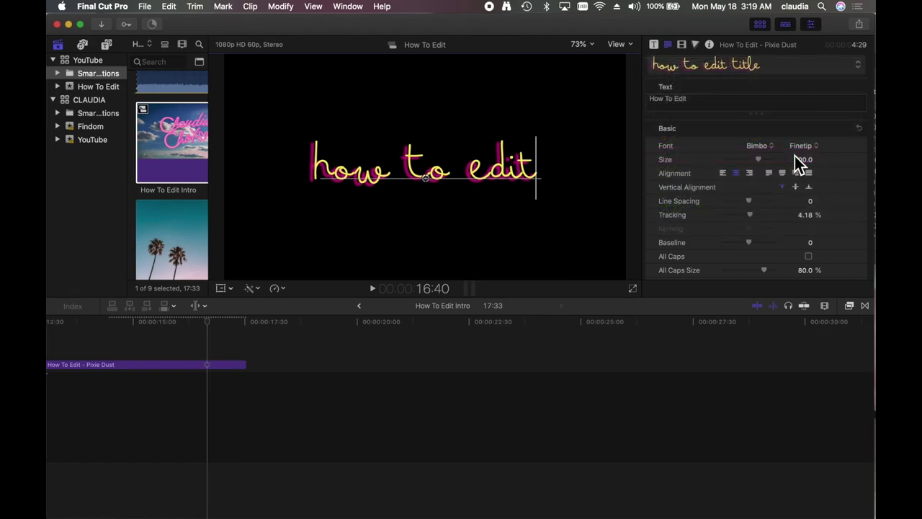
pyautogui.click(761, 67)
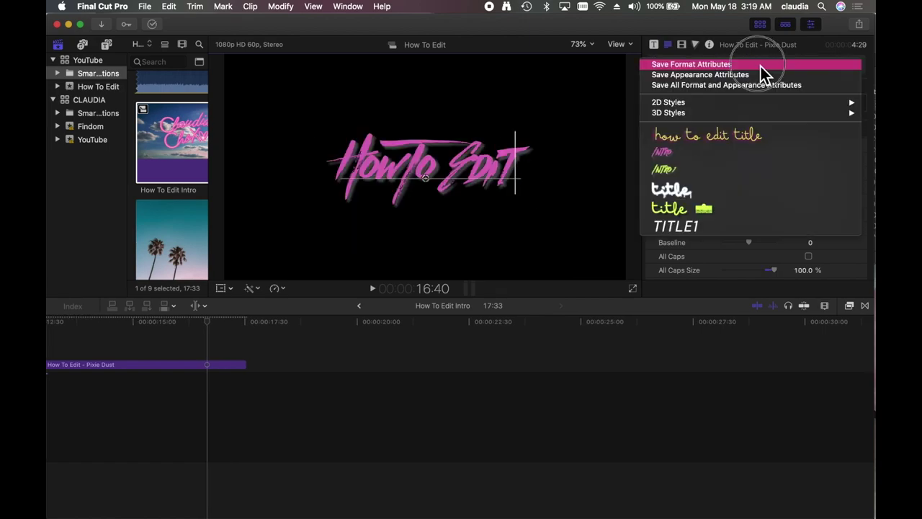
pyautogui.click(762, 212)
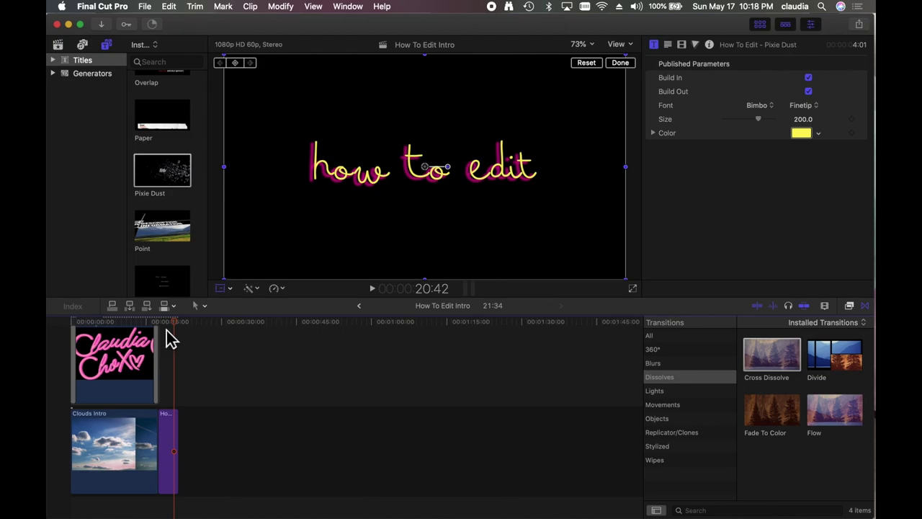
# Step: Play the styled How To Edit title in the timeline to preview its animation
pyautogui.click(166, 327)
pyautogui.press('space')
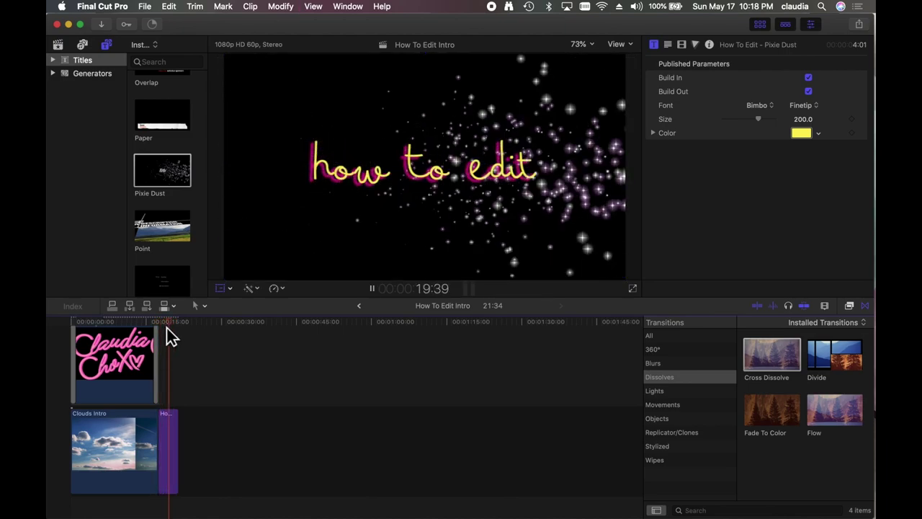
pyautogui.press('space')
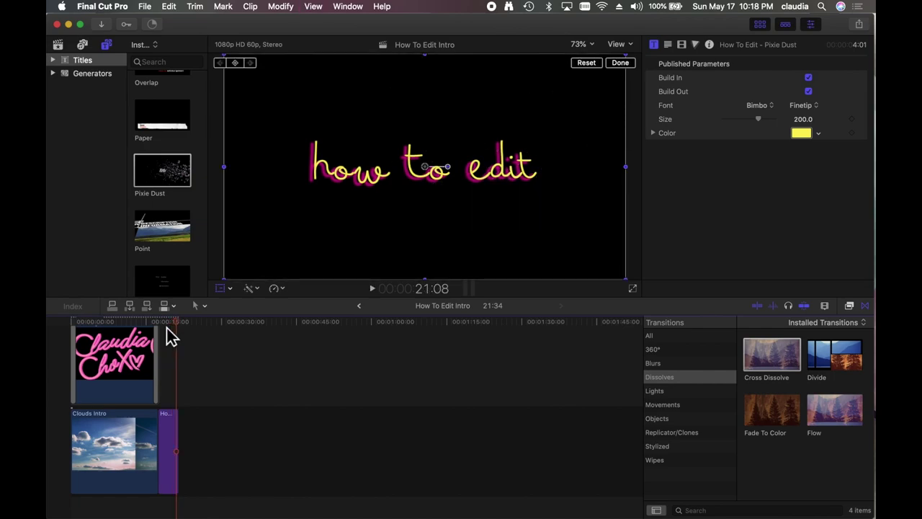
# Step: Connect the How To Edit title above the end of Clouds Intro and shorten the CC Logo clip to end just before it
pyautogui.click(166, 433)
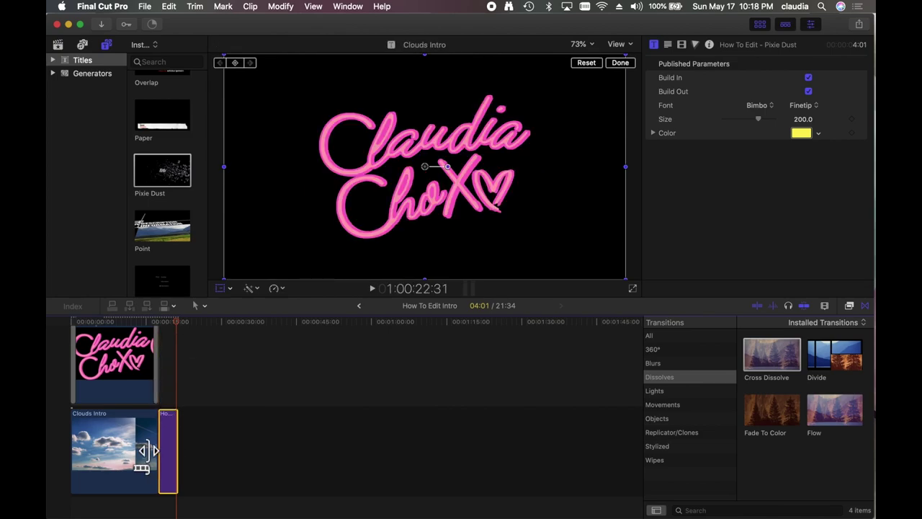
pyautogui.moveTo(155, 378)
pyautogui.mouseDown()
pyautogui.moveTo(135, 393)
pyautogui.moveTo(155, 358)
pyautogui.moveTo(164, 376)
pyautogui.mouseUp()
pyautogui.click(176, 438)
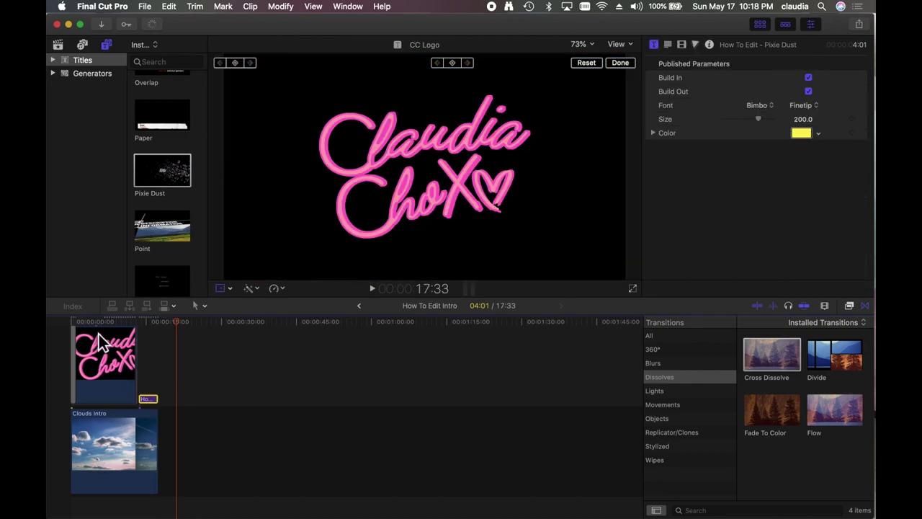
# Step: Play the last part of the intro to preview the logo followed by the title over the clouds
pyautogui.click(131, 325)
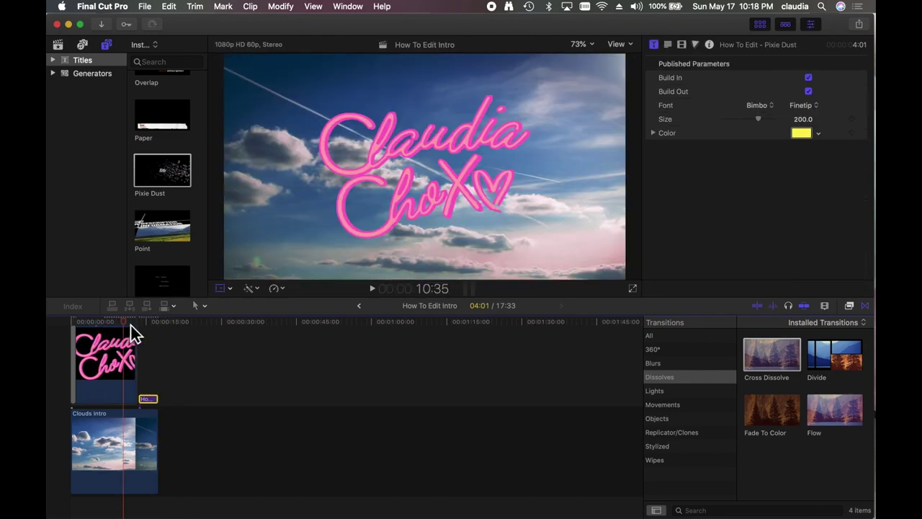
pyautogui.press('space')
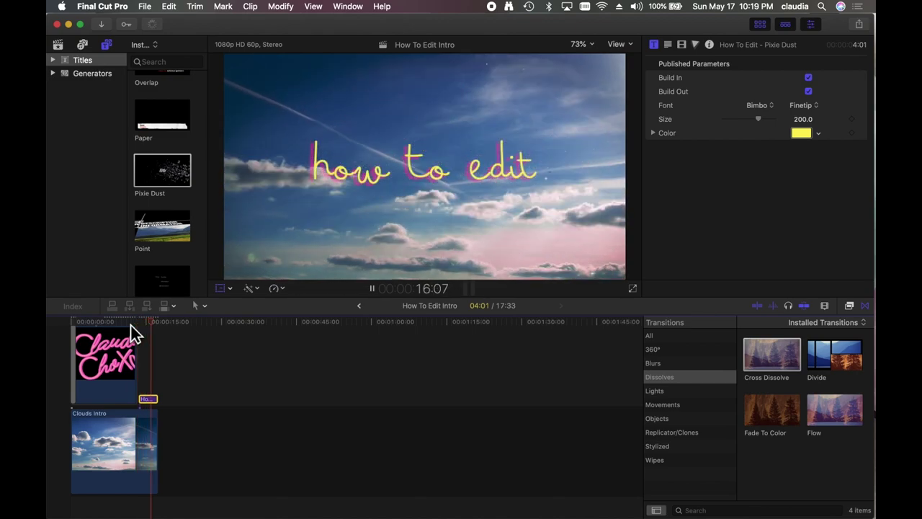
pyautogui.hotkey('shift', 't')
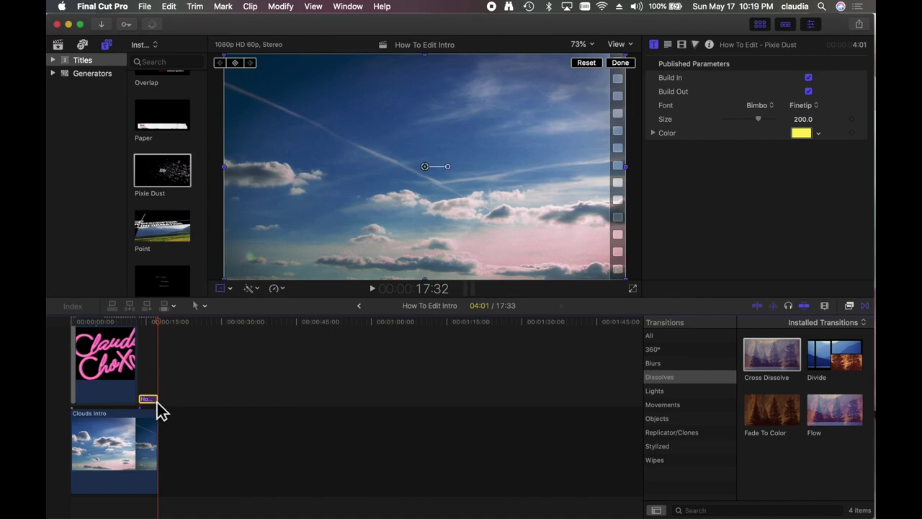
# Step: Move the connected How To Edit title so it starts at the end of the Clouds Intro clip
pyautogui.moveTo(157, 402); pyautogui.dragTo(185, 404)
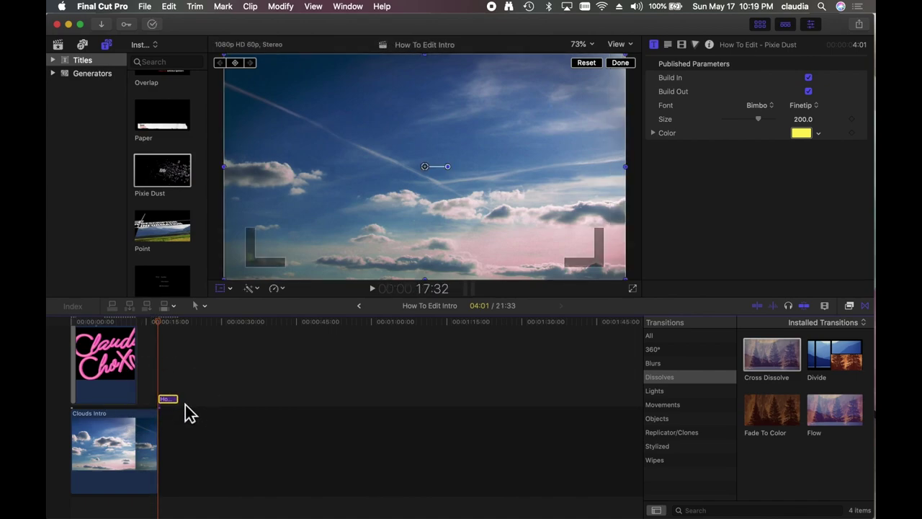
# Step: Try the Pastel generator as the background under the How To Edit title after Clouds Intro, and play the title over it
pyautogui.click(104, 75)
pyautogui.scroll(-15, 163, 108)
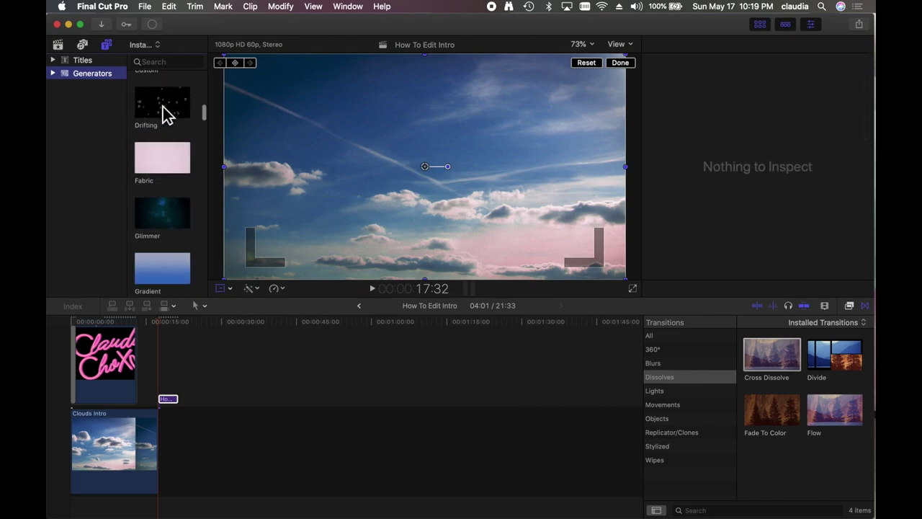
pyautogui.scroll(-10, 163, 108)
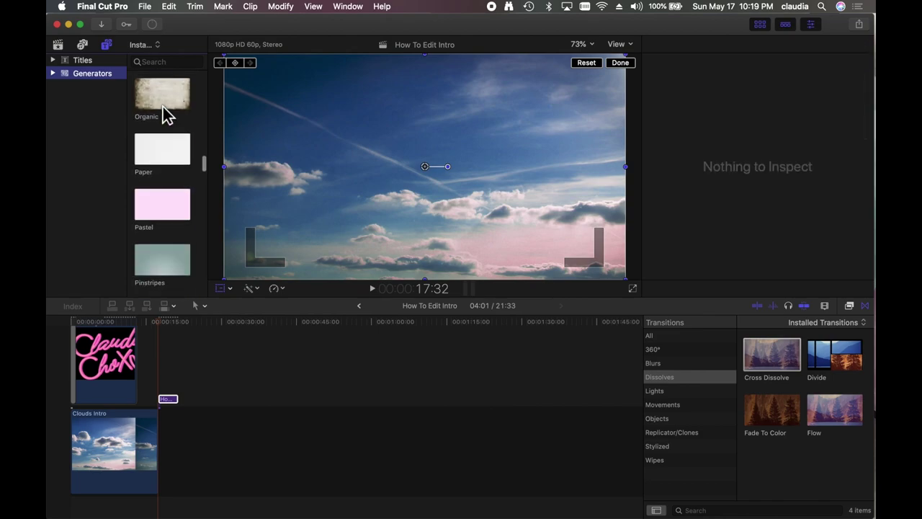
pyautogui.click(164, 124)
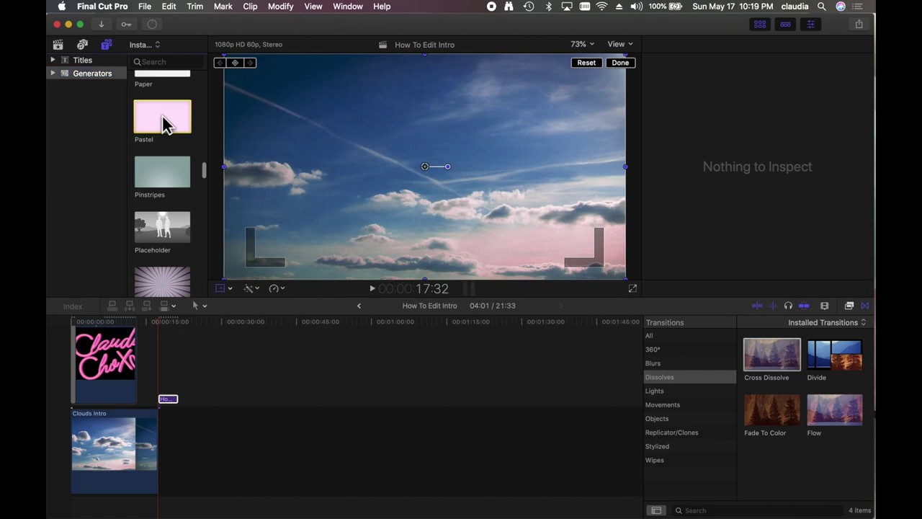
pyautogui.moveTo(165, 124); pyautogui.dragTo(174, 452)
pyautogui.press('space')
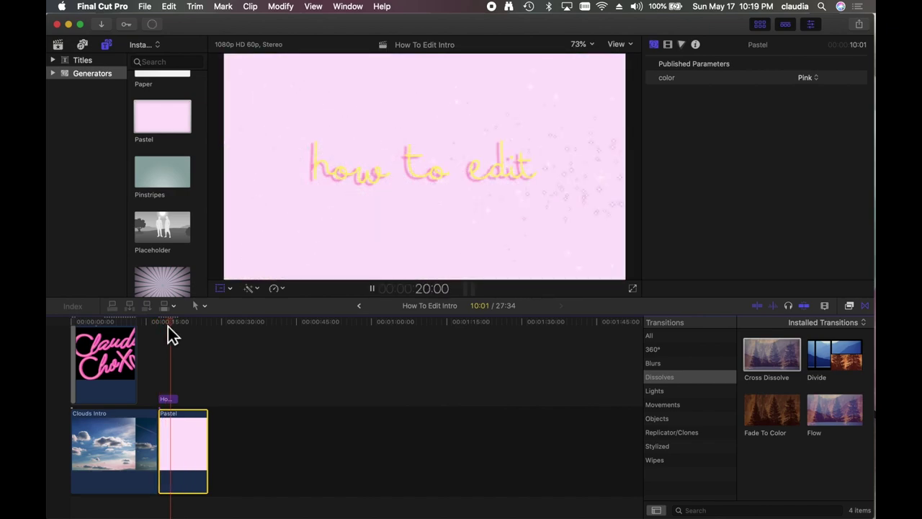
pyautogui.press('space')
pyautogui.hotkey('shift', 't')
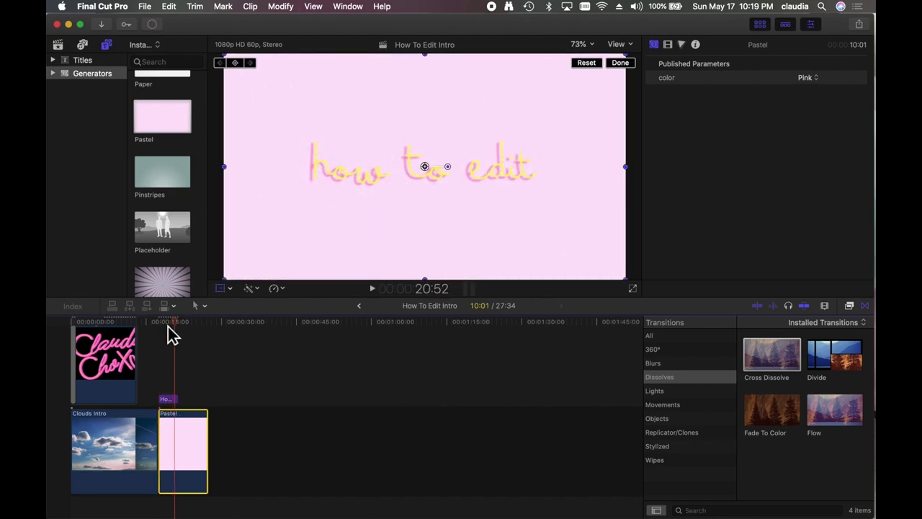
# Step: Try Peach and Sky Blue as the colour of the Pastel background behind the title
pyautogui.click(810, 79)
pyautogui.click(808, 67)
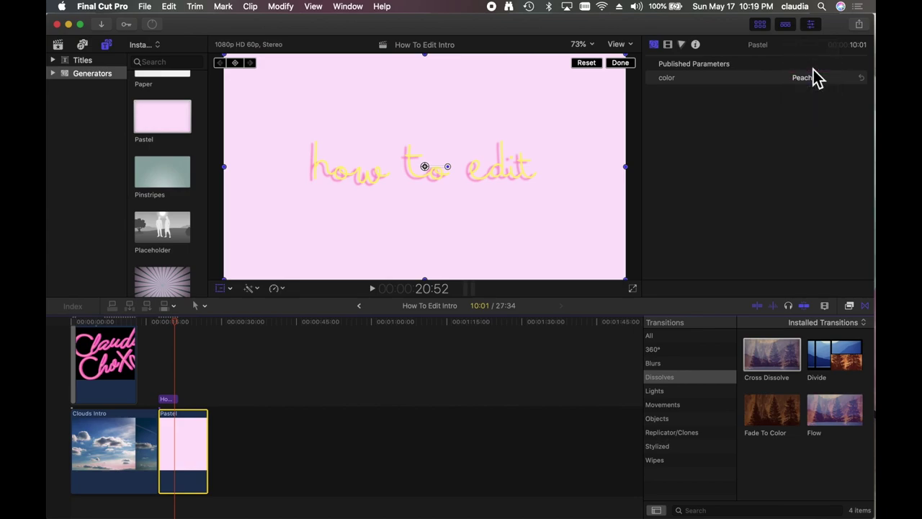
pyautogui.click(804, 81)
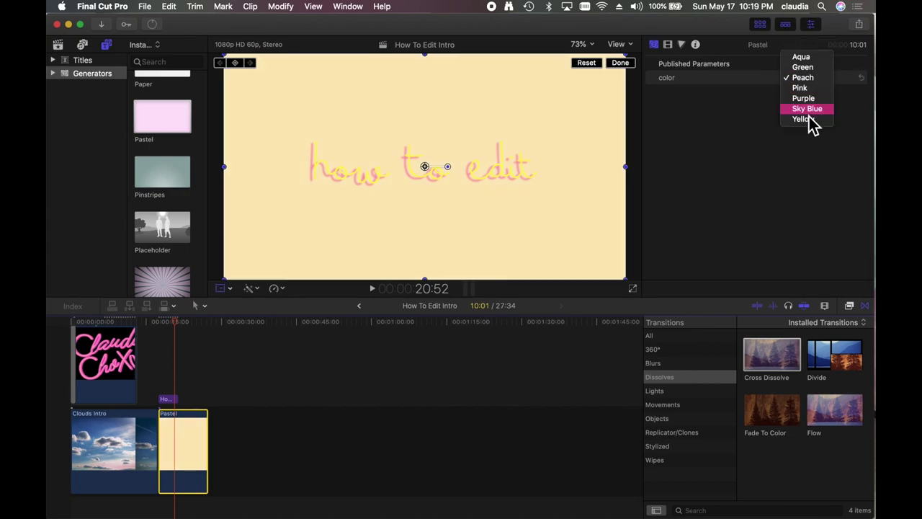
pyautogui.click(807, 110)
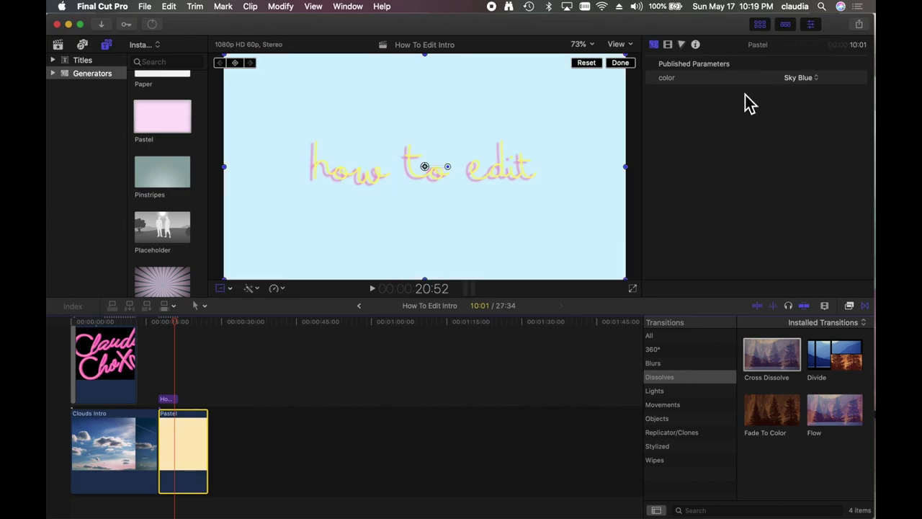
pyautogui.click(798, 80)
pyautogui.click(800, 47)
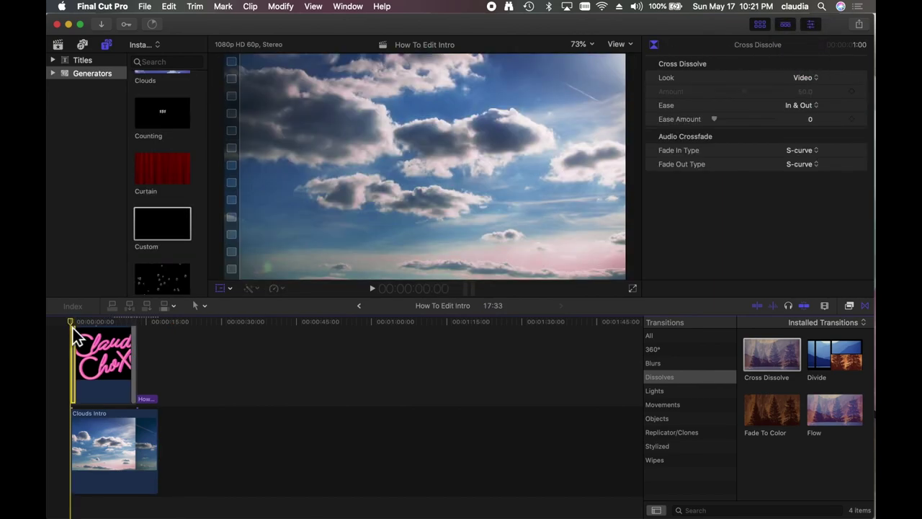
# Step: Preview the intro from the start and combine all its clips into a compound clip named How To Edit Intro in the How To Edit event
pyautogui.press('space')
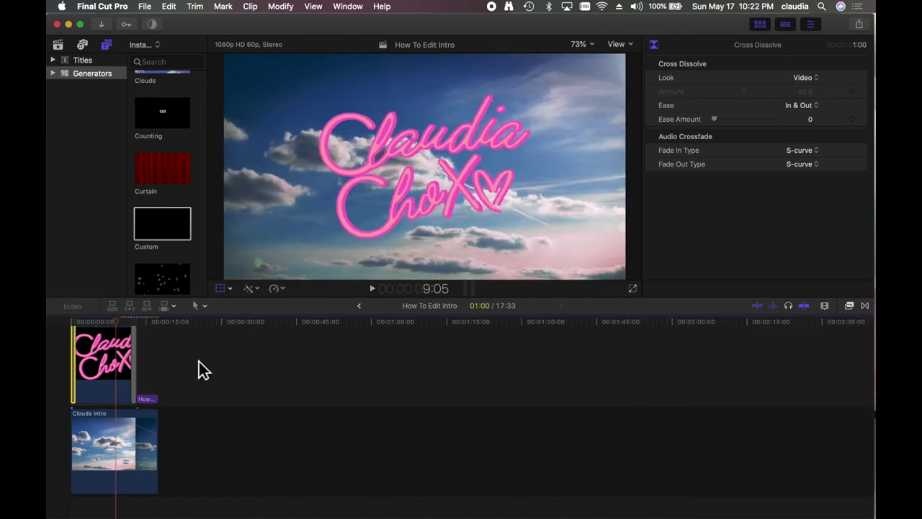
pyautogui.click(155, 347)
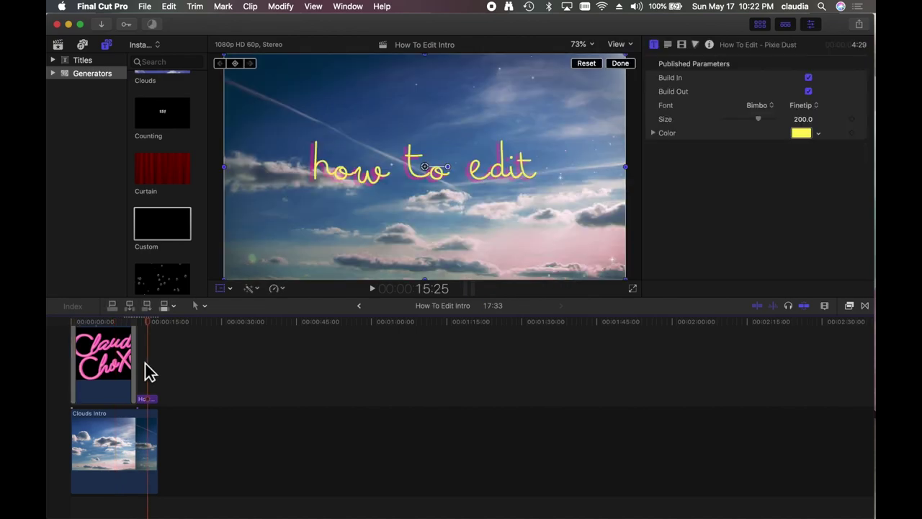
pyautogui.press('super+a')
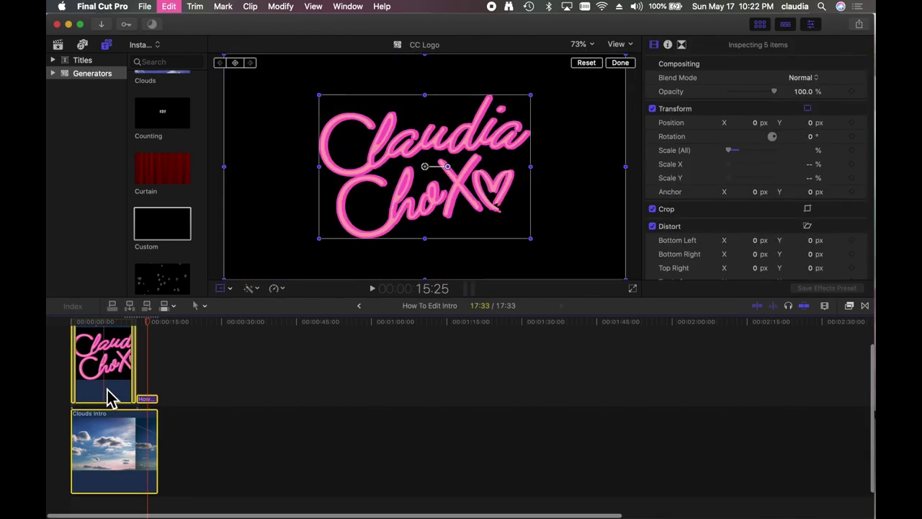
pyautogui.rightClick(111, 392)
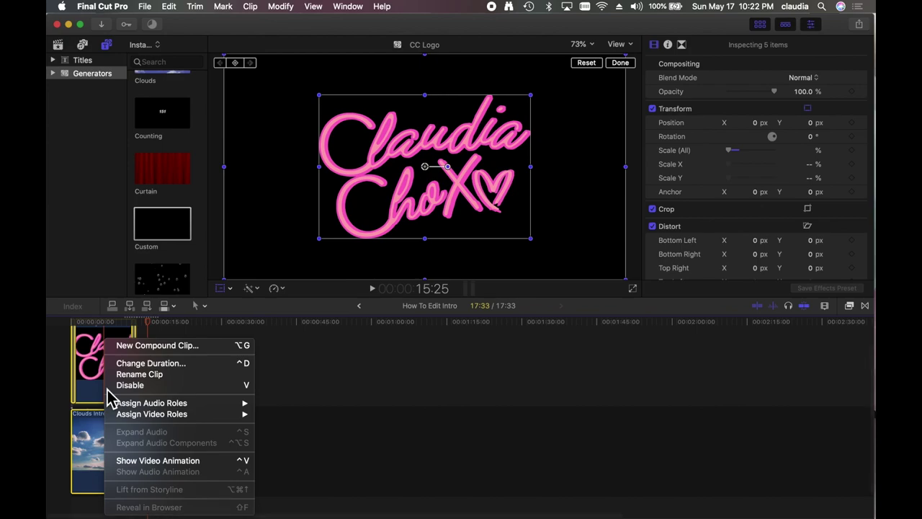
pyautogui.click(200, 353)
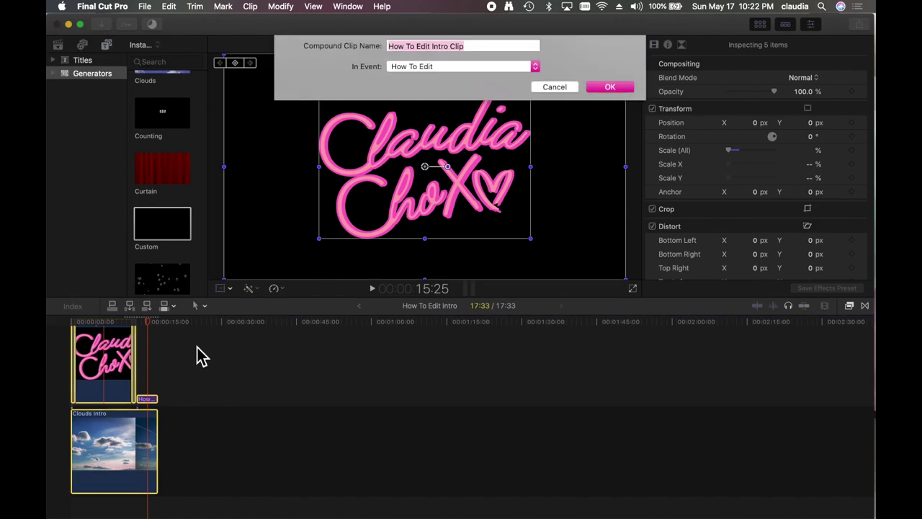
pyautogui.click(488, 46)
pyautogui.press('BackSpace')
pyautogui.press('BackSpace')
pyautogui.press('BackSpace')
pyautogui.press('BackSpace')
pyautogui.press('BackSpace')
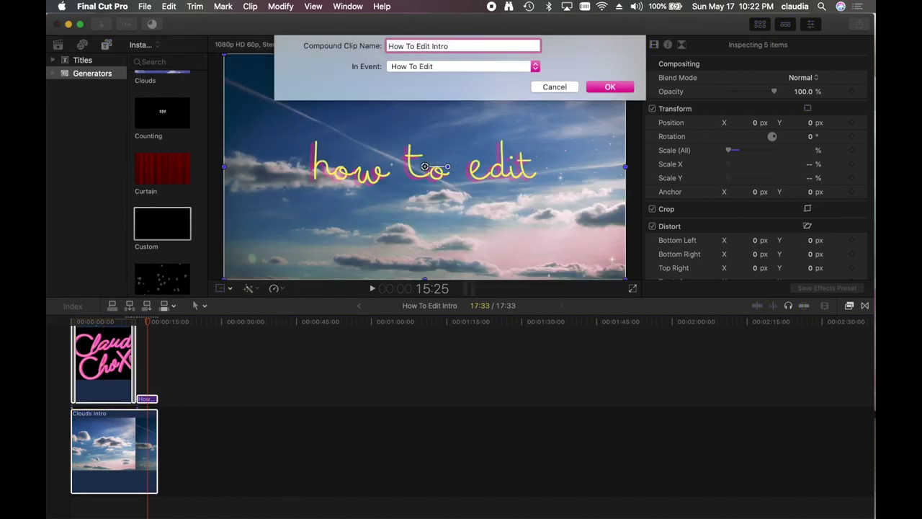
pyautogui.press('Return')
# Step: Copy the How To Edit Intro compound clip and insert it at the very start of the How To Edit project
pyautogui.press('super+4')
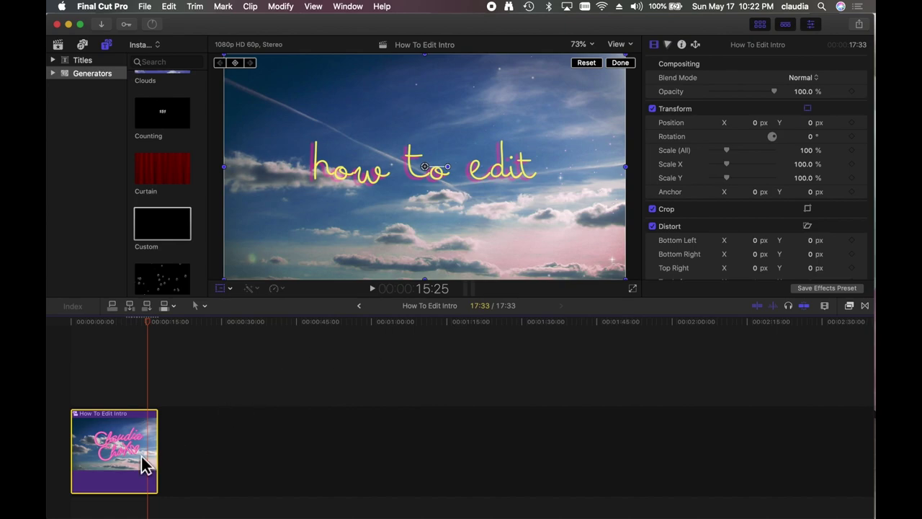
pyautogui.press('s')
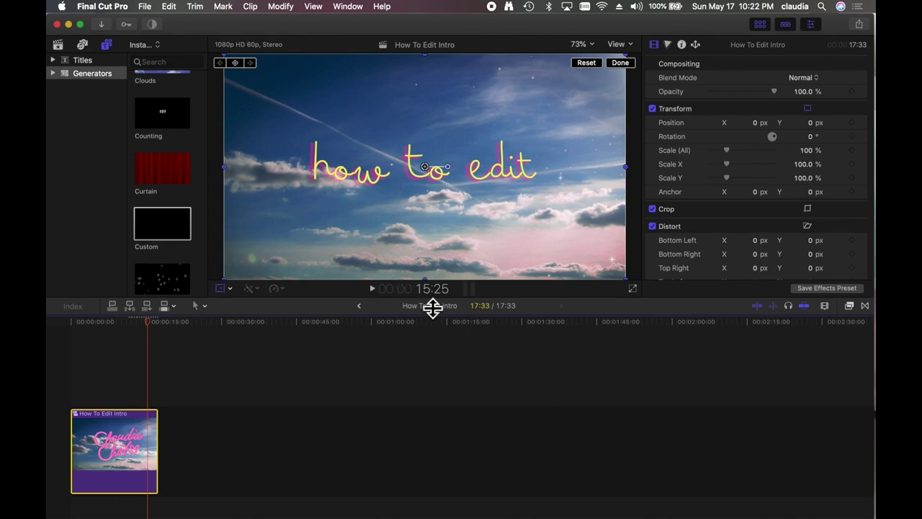
pyautogui.click(367, 309)
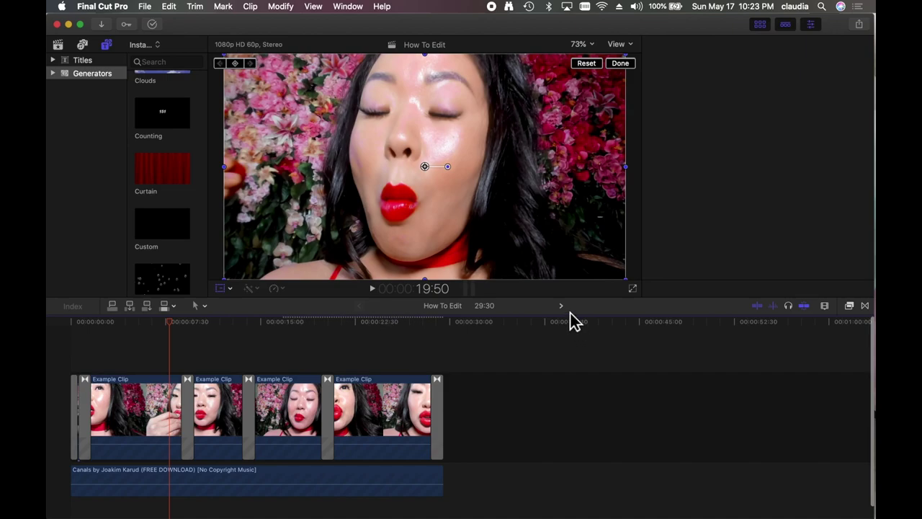
pyautogui.press('super+4')
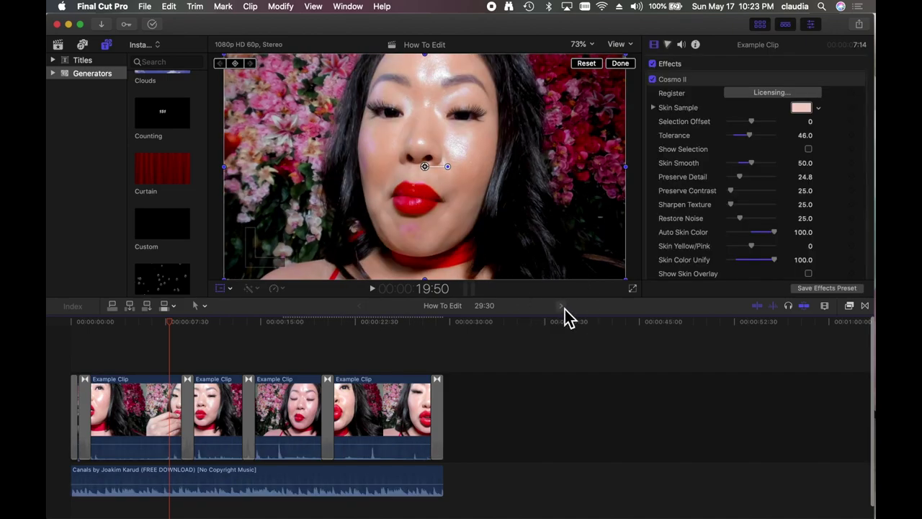
pyautogui.click(562, 307)
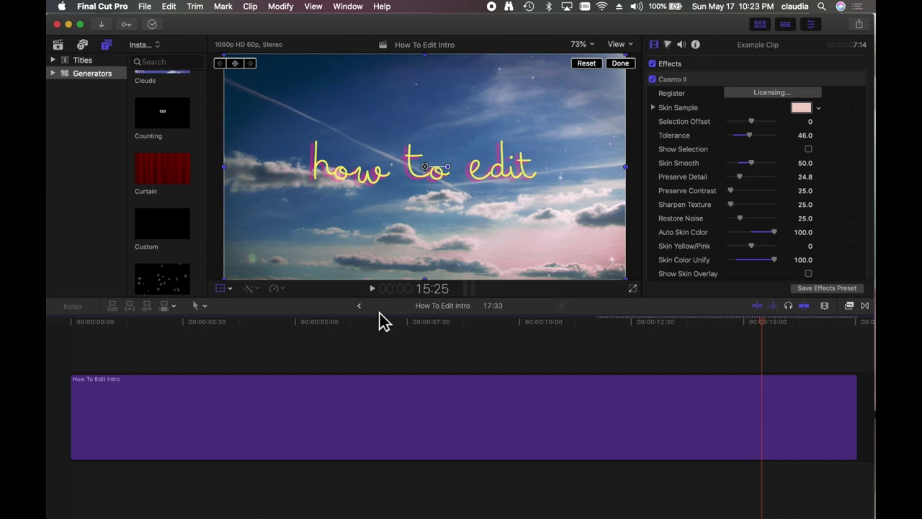
pyautogui.click(368, 312)
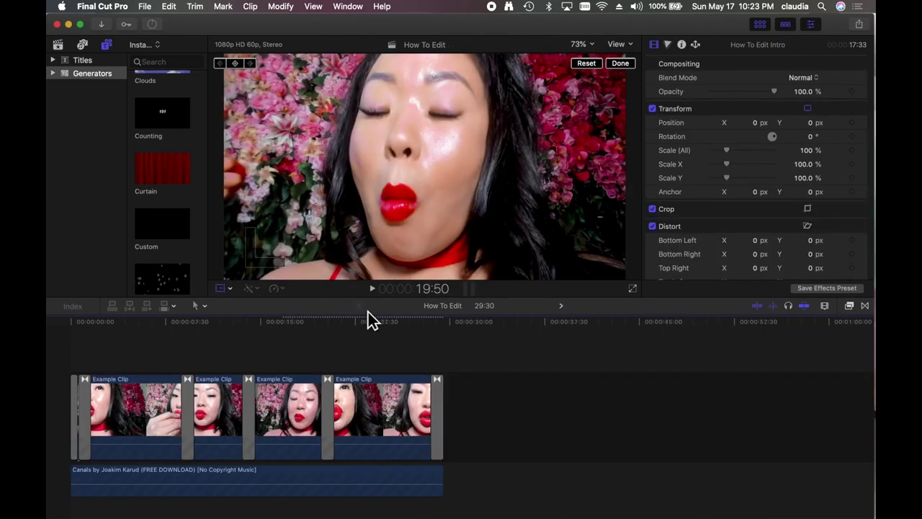
pyautogui.click(73, 334)
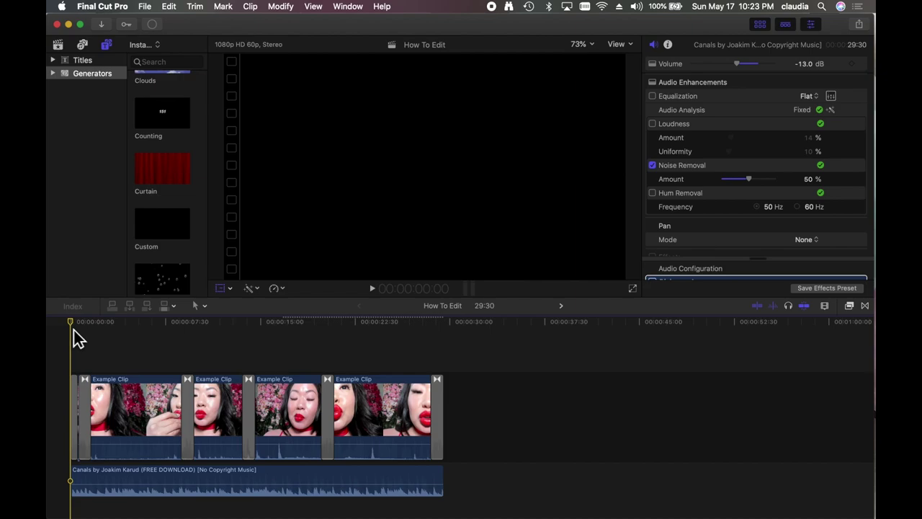
pyautogui.press('super+v')
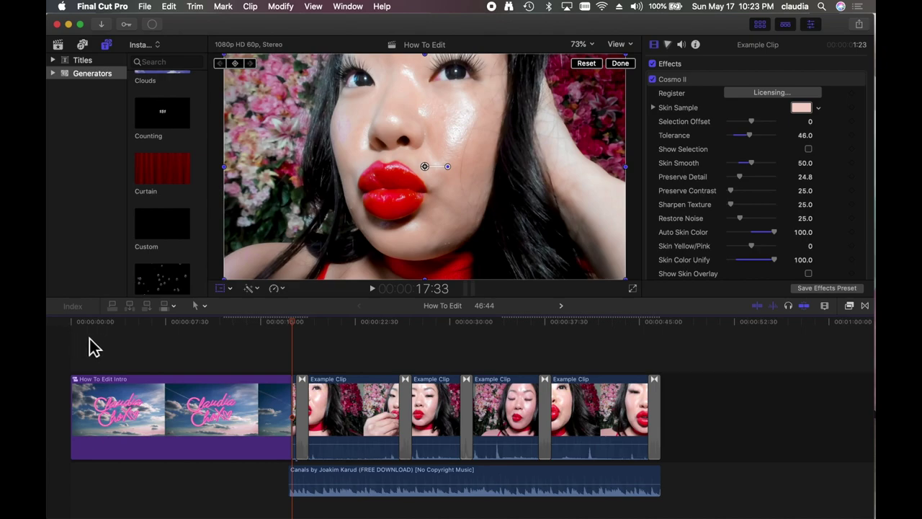
# Step: Play the inserted intro in the How To Edit timeline and check how it leads into the example clips
pyautogui.click(203, 330)
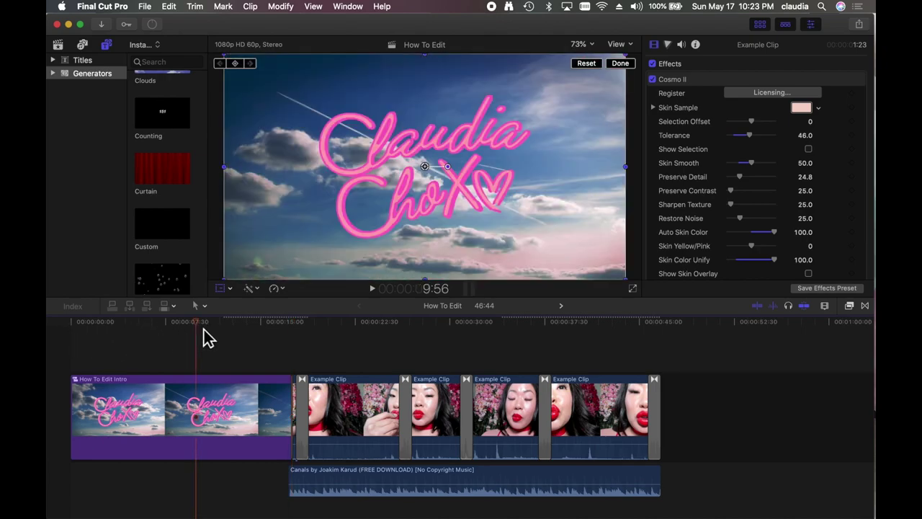
pyautogui.press('space')
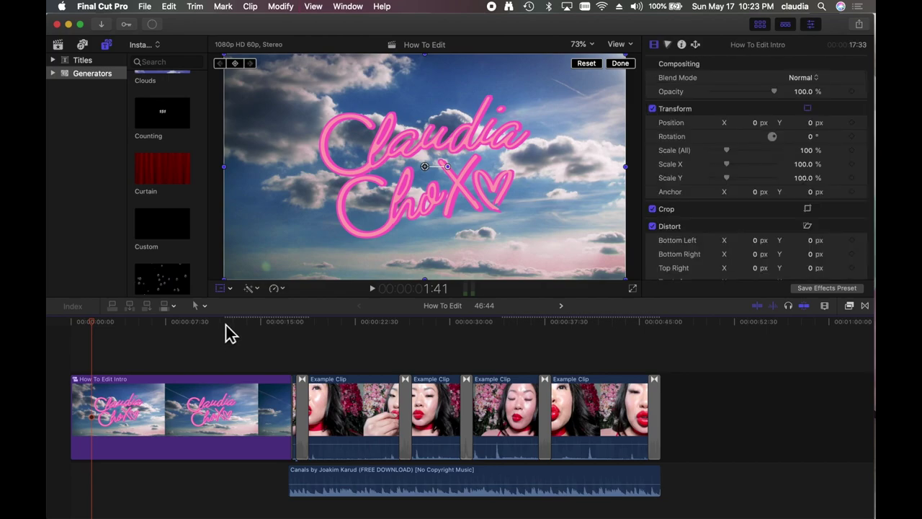
pyautogui.click(237, 432)
pyautogui.click(676, 408)
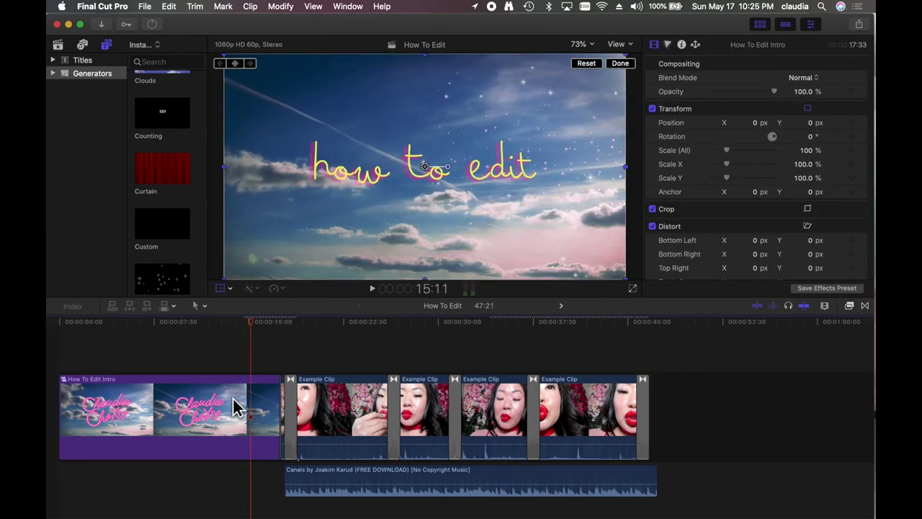
pyautogui.click(237, 408)
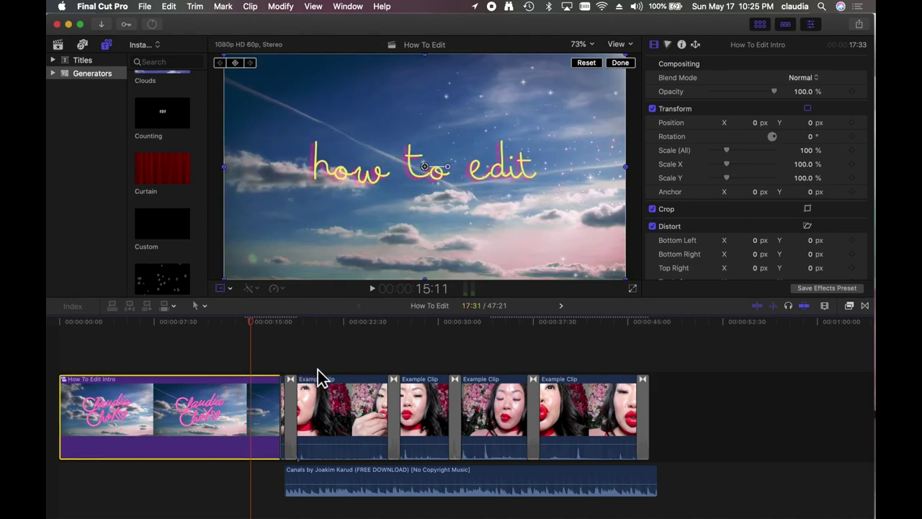
pyautogui.click(360, 338)
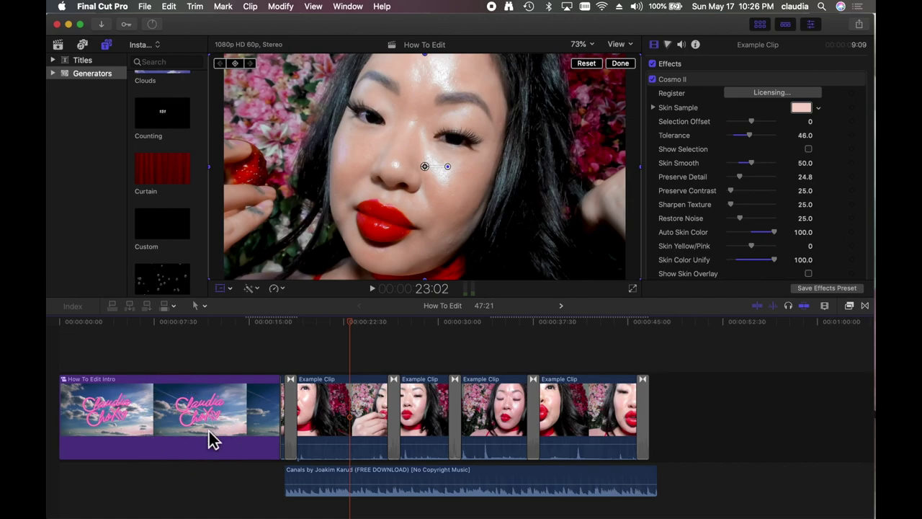
# Step: Connect a 4-second section of the CCXO VFINAL logo from the How To Edit event above the first full Example Clip
pyautogui.click(64, 46)
pyautogui.click(193, 180)
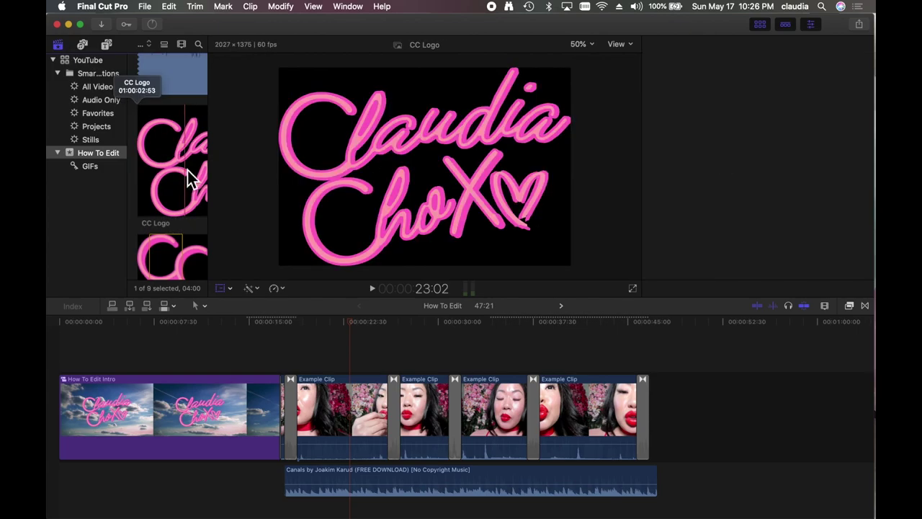
pyautogui.click(177, 265)
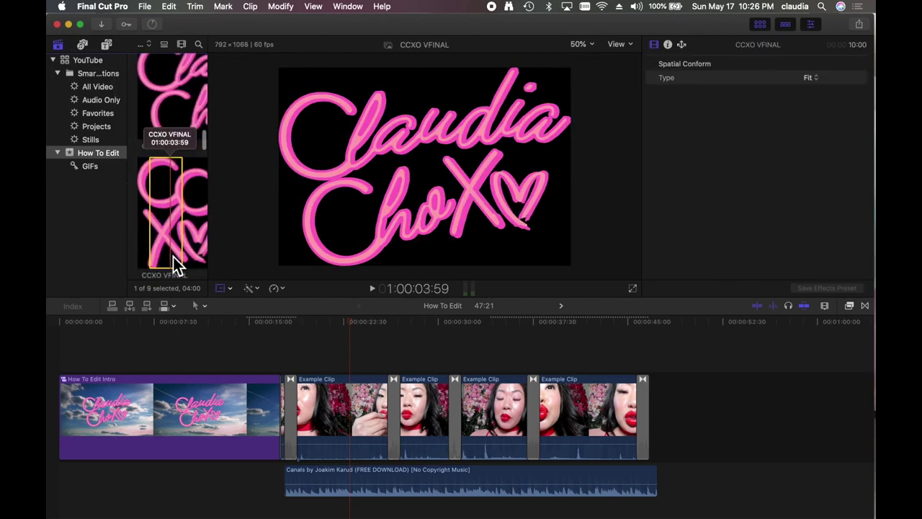
pyautogui.moveTo(175, 233); pyautogui.dragTo(323, 354)
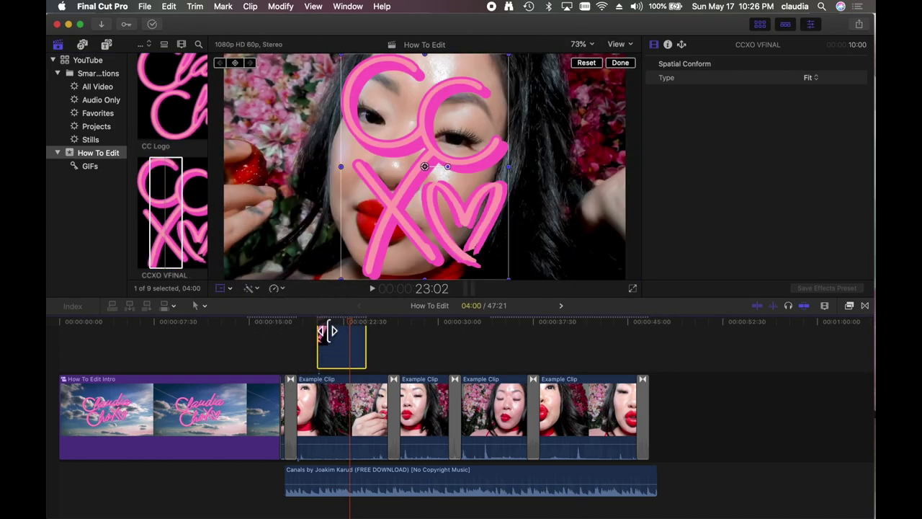
pyautogui.click(328, 331)
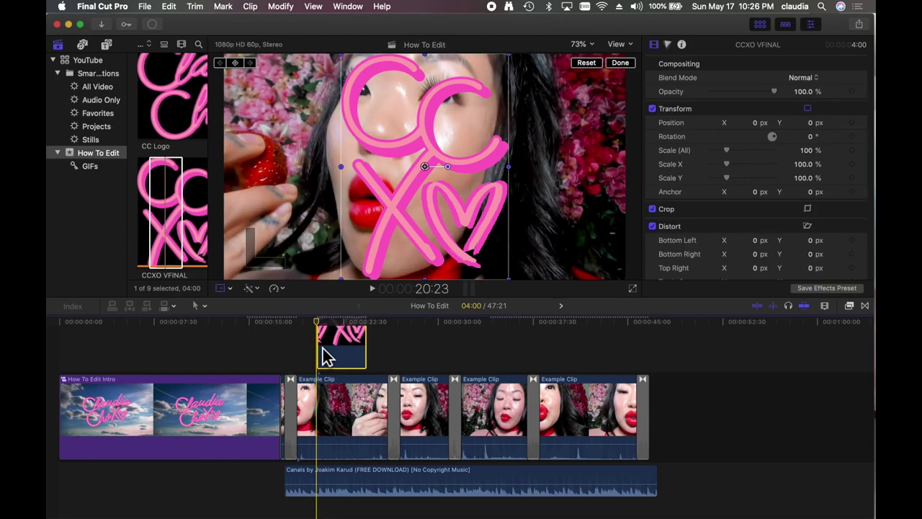
pyautogui.click(328, 353)
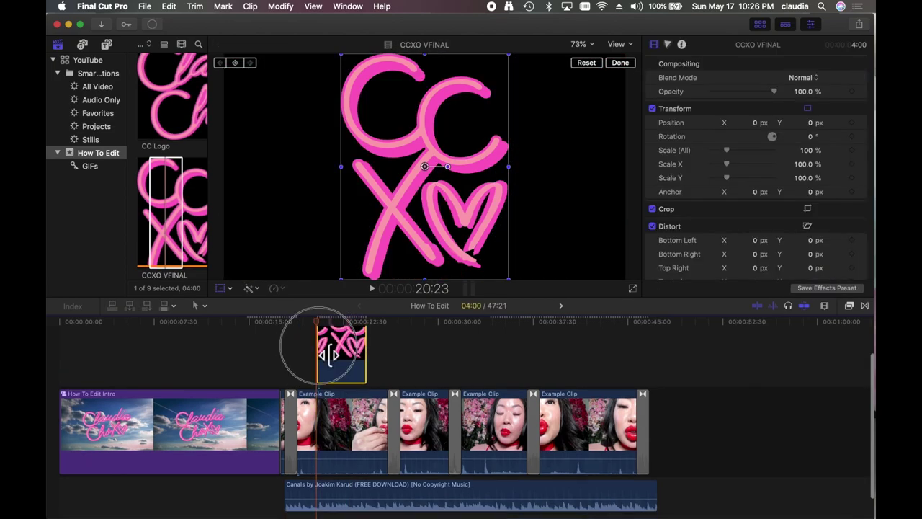
# Step: Extend the connected CCXO VFINAL clip to run from the start of the music to the closing transition of the last Example Clip
pyautogui.moveTo(315, 354); pyautogui.dragTo(281, 353)
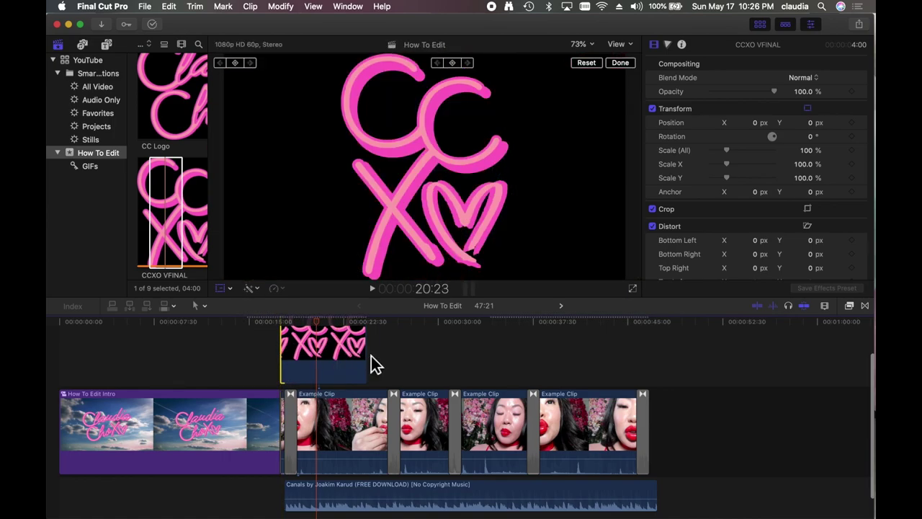
pyautogui.click(374, 358)
pyautogui.moveTo(373, 358); pyautogui.dragTo(651, 377)
pyautogui.moveTo(281, 363); pyautogui.dragTo(285, 375)
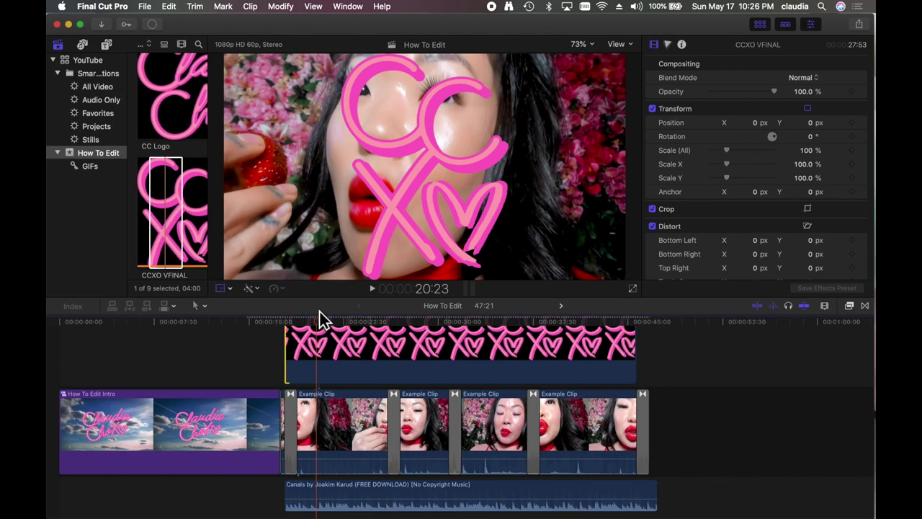
# Step: Scale the CCXO VFINAL logo down to about 41% and move it to the upper-left corner of the video frame
pyautogui.press('space')
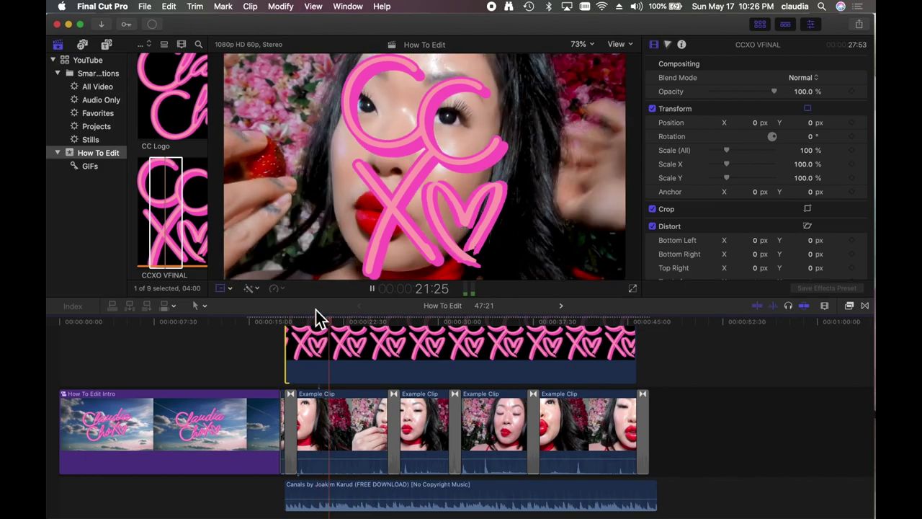
pyautogui.press('space')
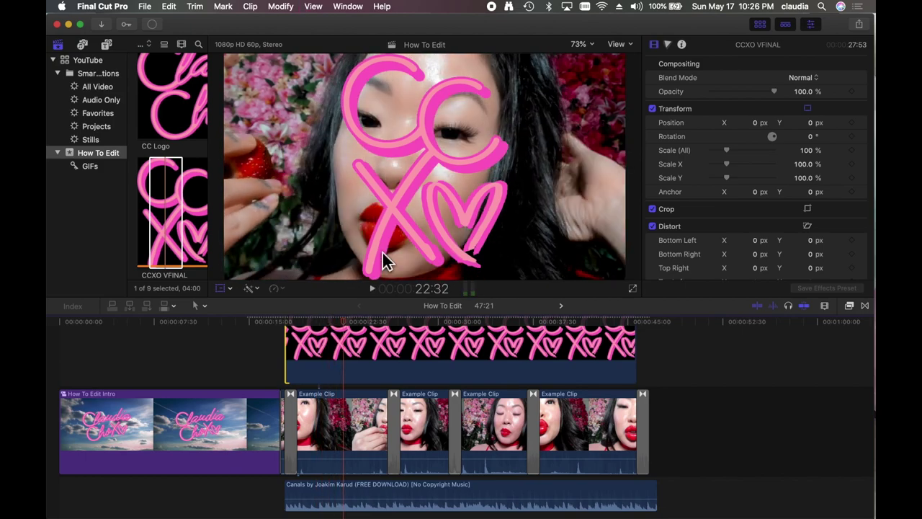
pyautogui.click(454, 152)
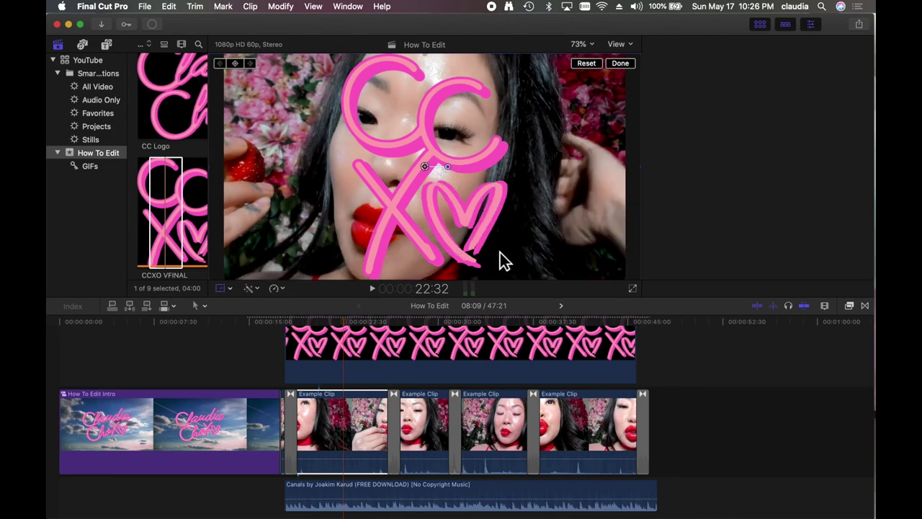
pyautogui.click(230, 290)
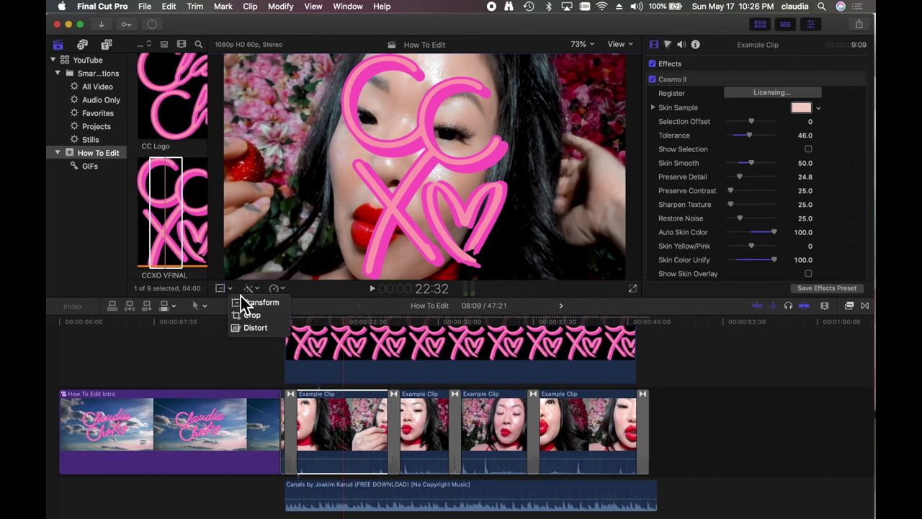
pyautogui.click(248, 304)
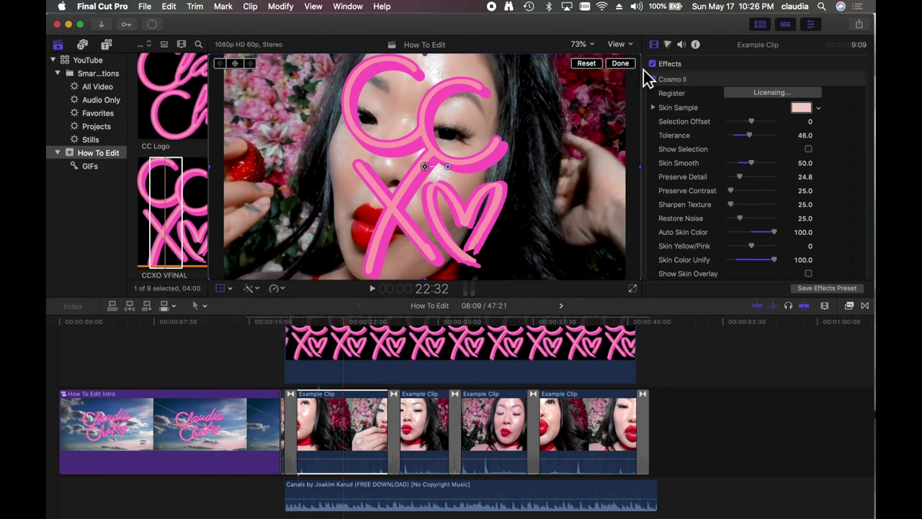
pyautogui.moveTo(509, 278); pyautogui.dragTo(453, 225)
pyautogui.moveTo(427, 164); pyautogui.dragTo(278, 108)
# Step: Lower the opacity of the connected CCXO VFINAL clip to about 64%
pyautogui.click(325, 328)
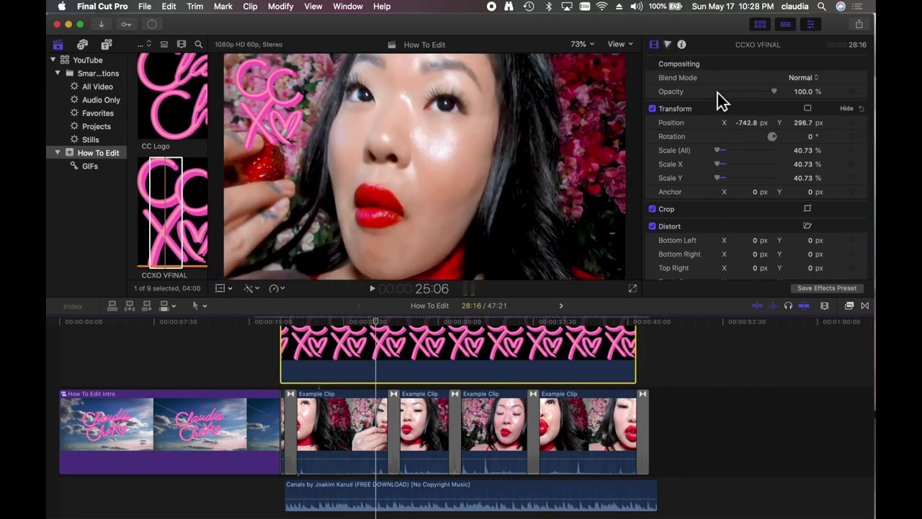
pyautogui.click(758, 97)
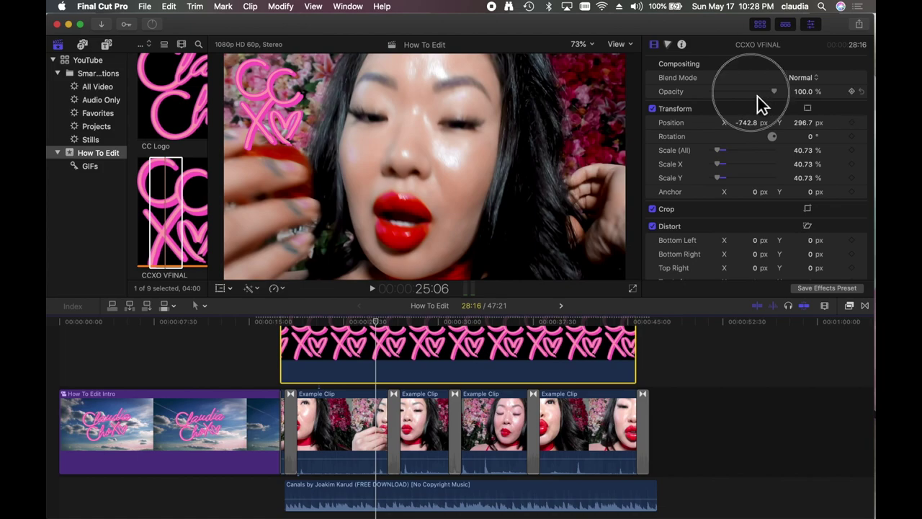
pyautogui.moveTo(758, 97); pyautogui.dragTo(753, 98)
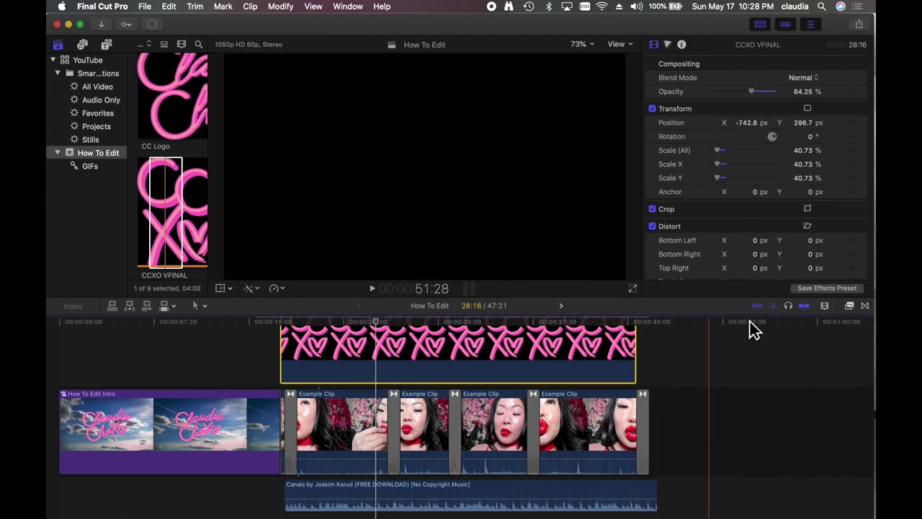
# Step: Apply the Cross Dissolve transition to both ends of the CCXO VFINAL clip and play back its closing fade
pyautogui.click(865, 305)
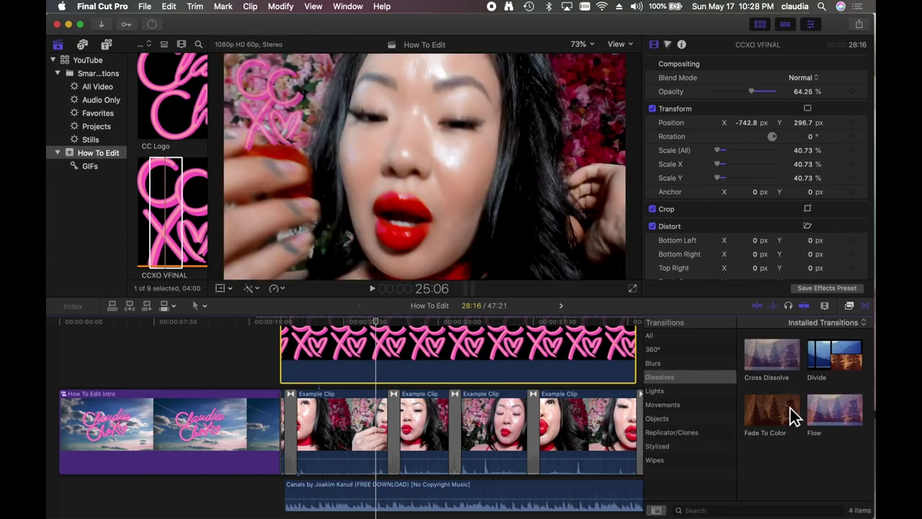
pyautogui.click(783, 374)
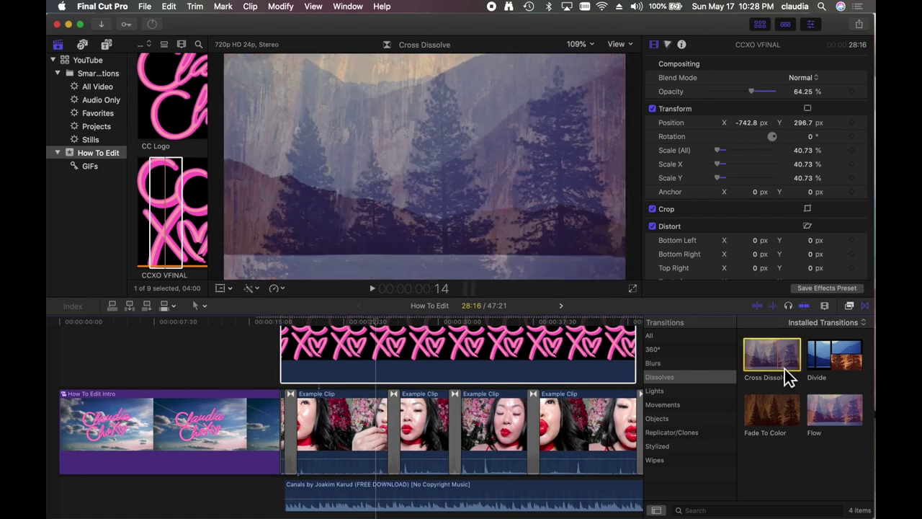
pyautogui.moveTo(784, 369); pyautogui.dragTo(632, 371)
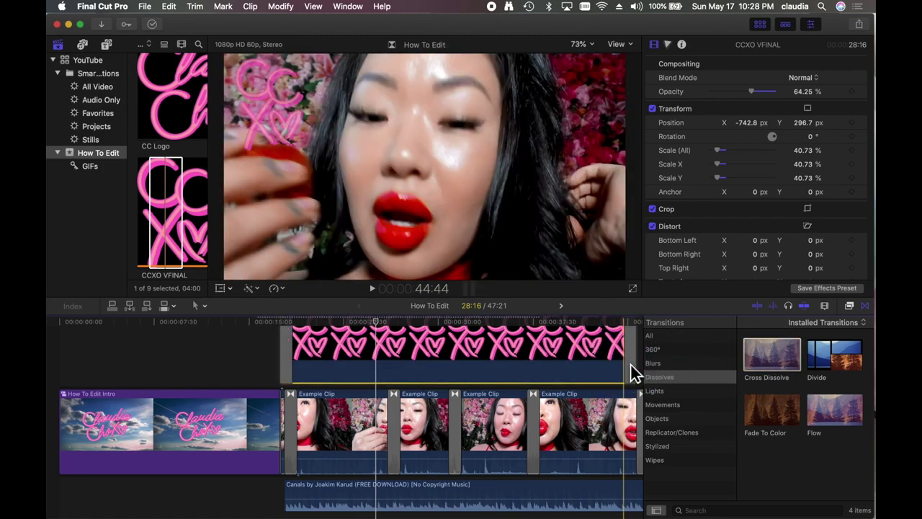
pyautogui.click(624, 325)
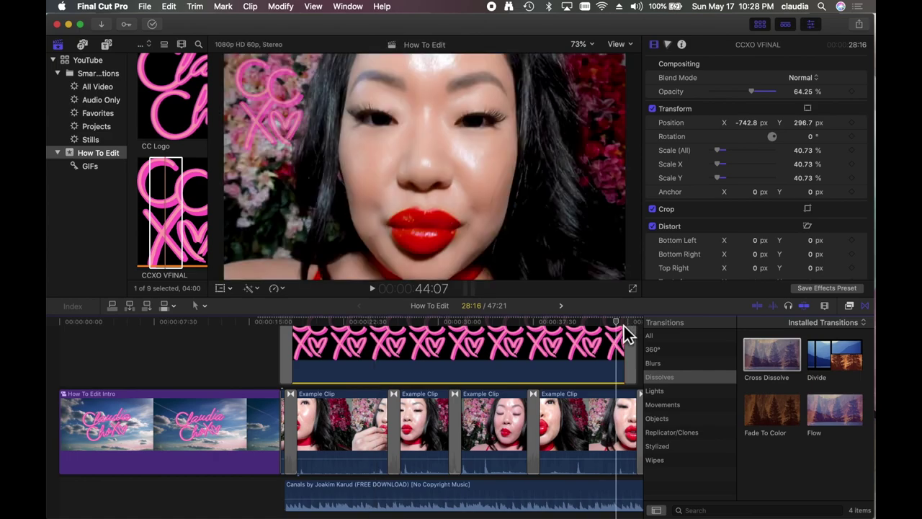
pyautogui.press('space')
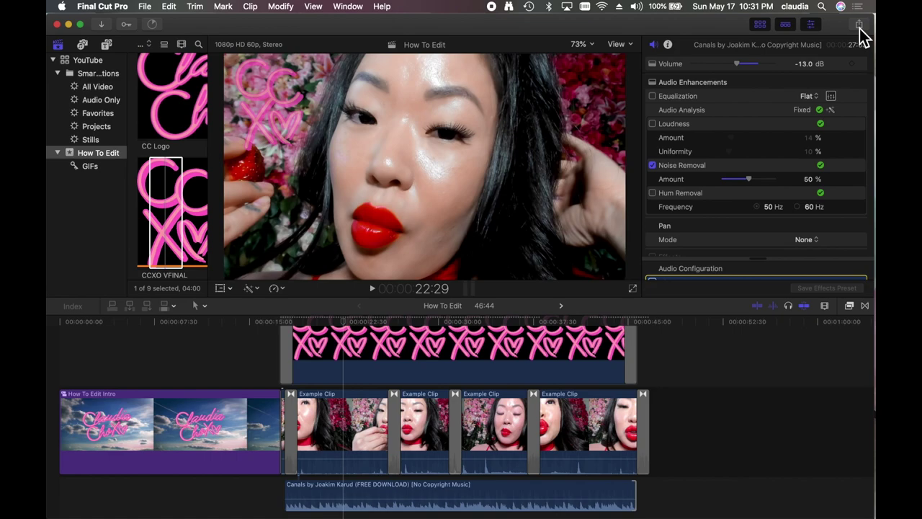
# Step: Open the export destination settings and review the format and video codec options of the default MP4 destination
pyautogui.click(860, 27)
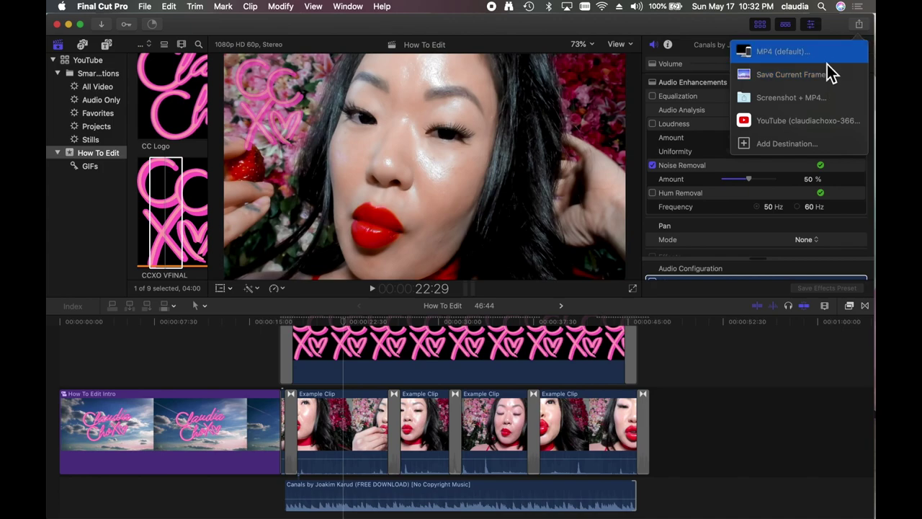
pyautogui.click(783, 145)
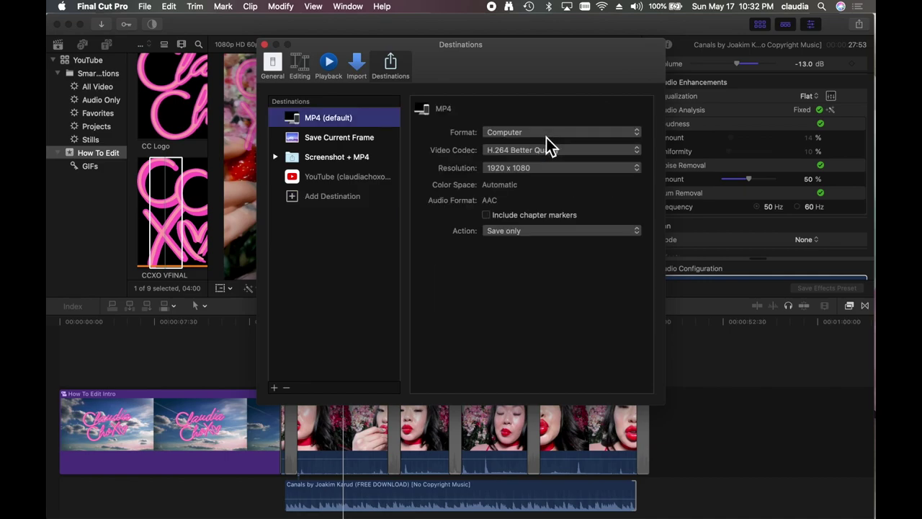
pyautogui.click(547, 137)
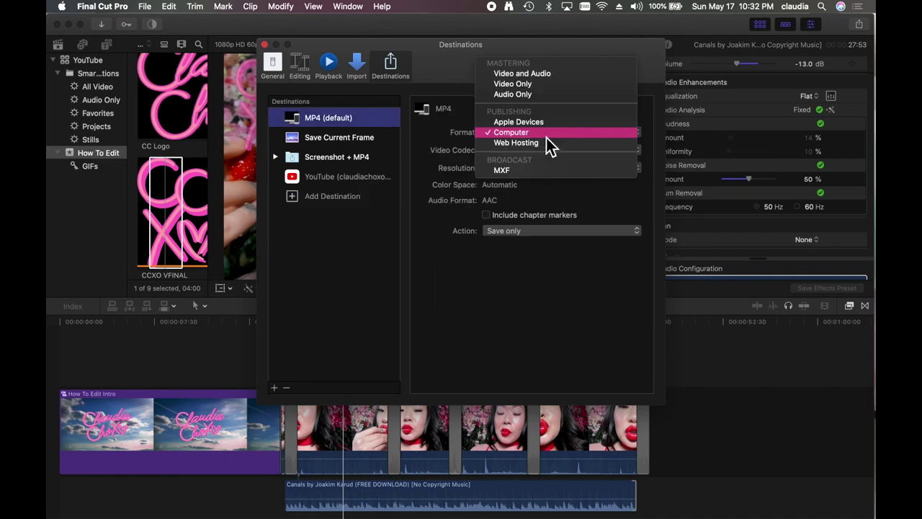
pyautogui.click(546, 137)
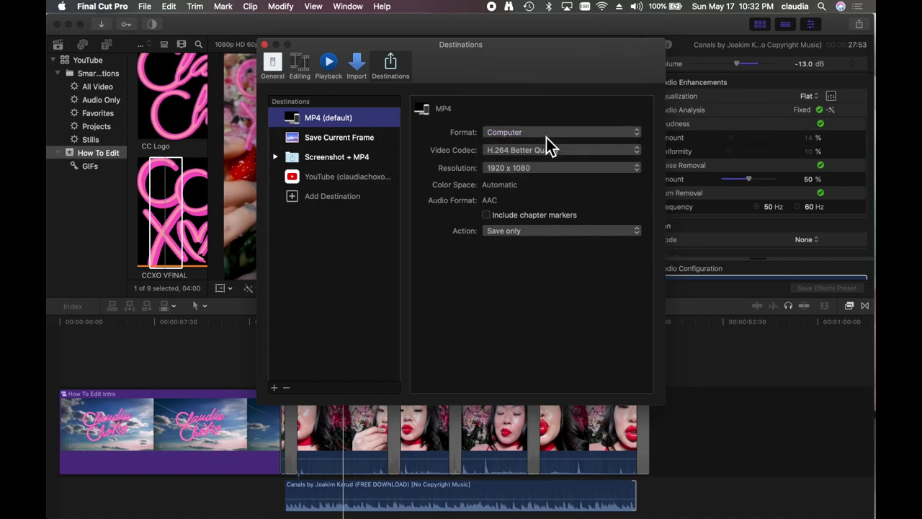
pyautogui.click(549, 152)
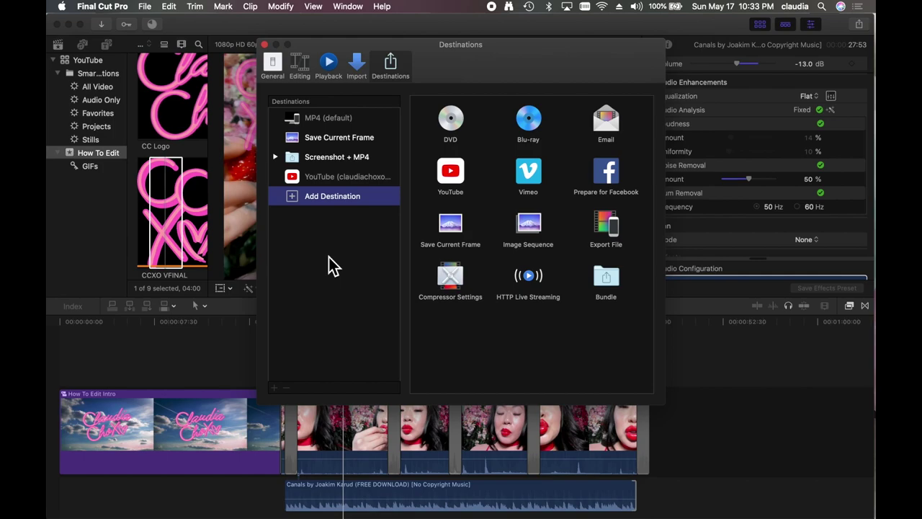
# Step: Add a Bundle destination and place a Save Current Frame destination inside it that exports a JPEG image
pyautogui.click(451, 179)
pyautogui.moveTo(610, 279); pyautogui.dragTo(314, 197)
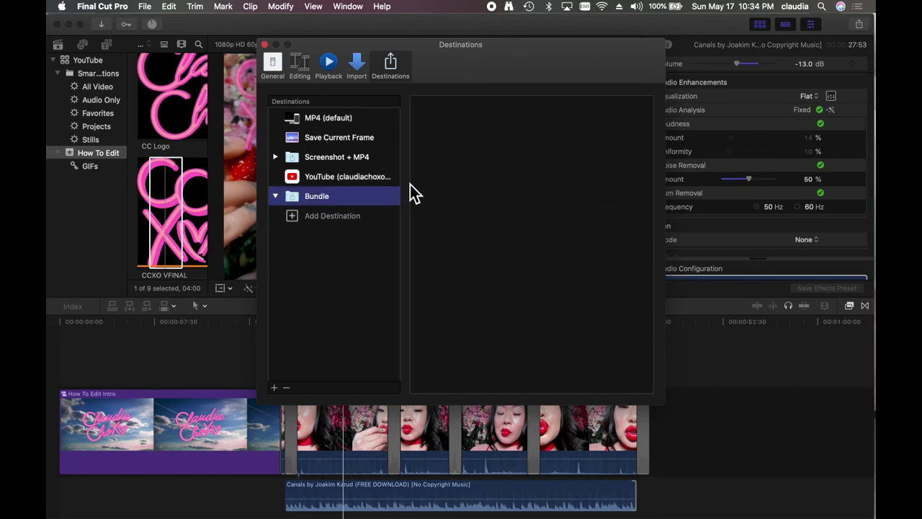
pyautogui.click(314, 218)
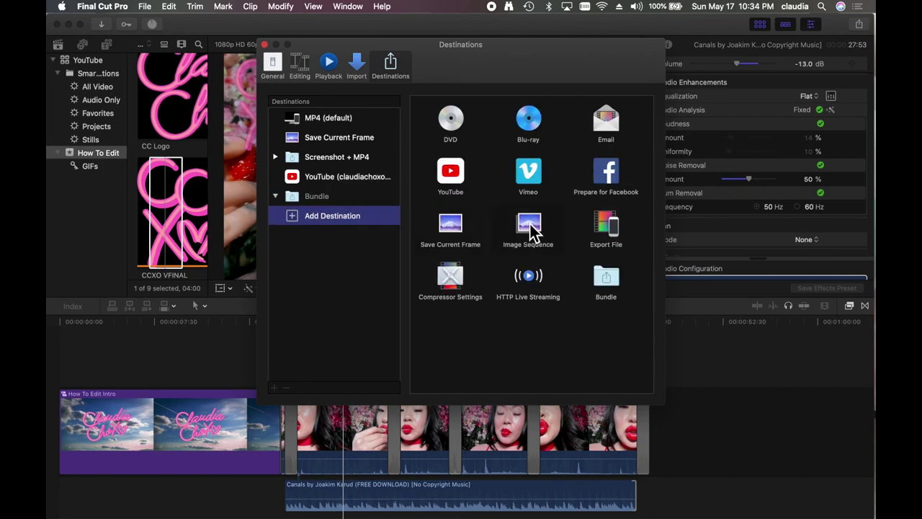
pyautogui.click(462, 228)
pyautogui.moveTo(461, 228); pyautogui.dragTo(344, 206)
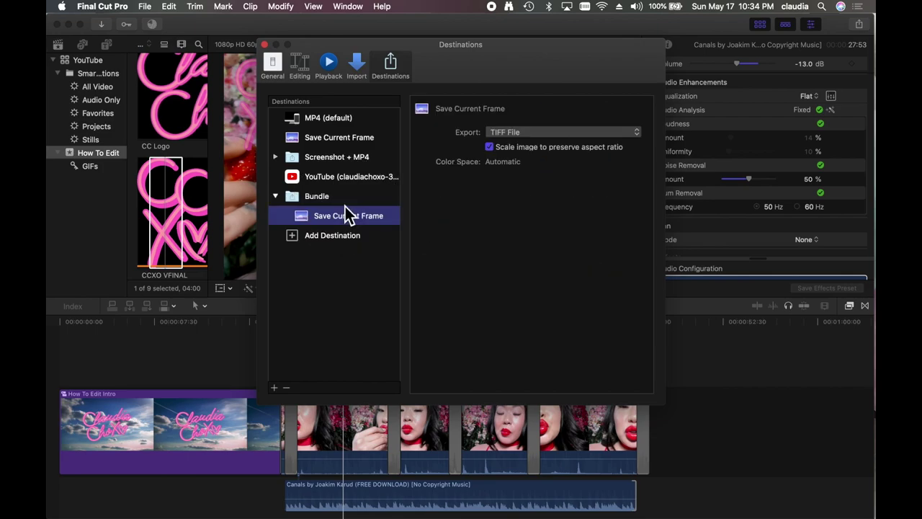
pyautogui.click(559, 135)
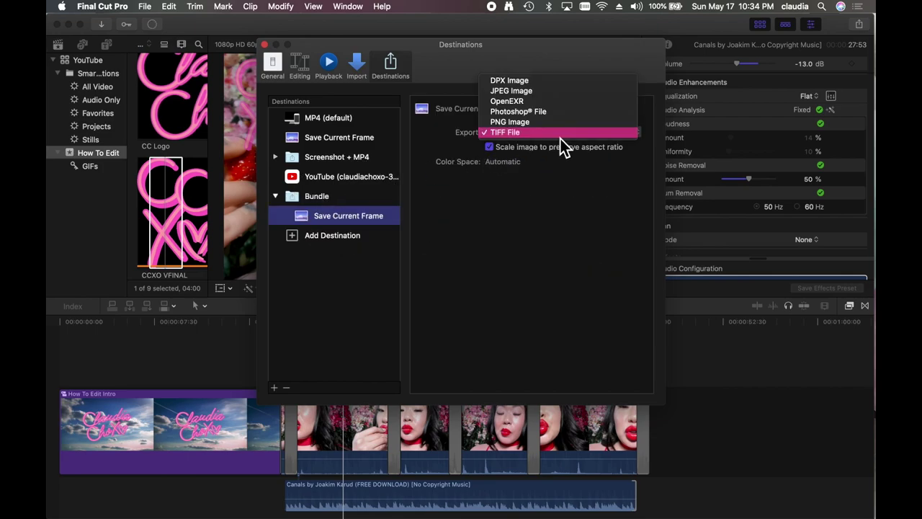
pyautogui.click(564, 92)
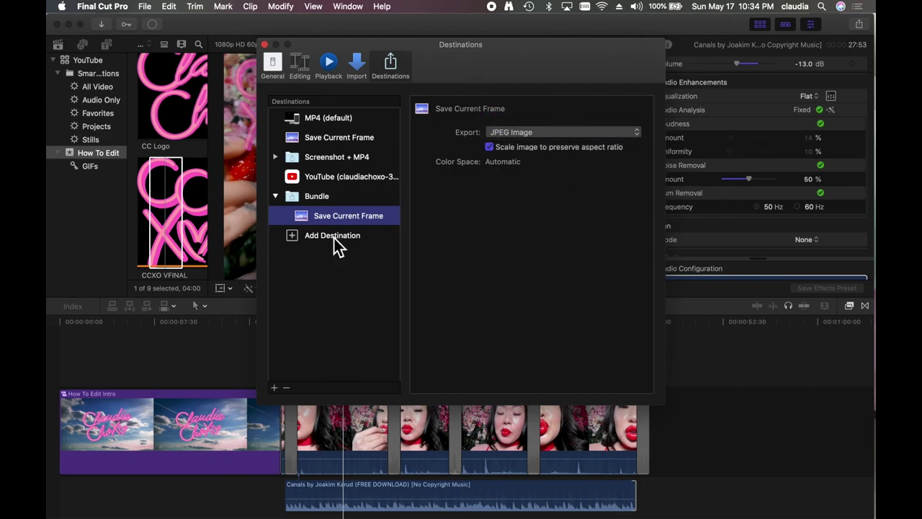
# Step: Add an Export File destination to the new bundle and set its format to Computer
pyautogui.click(342, 203)
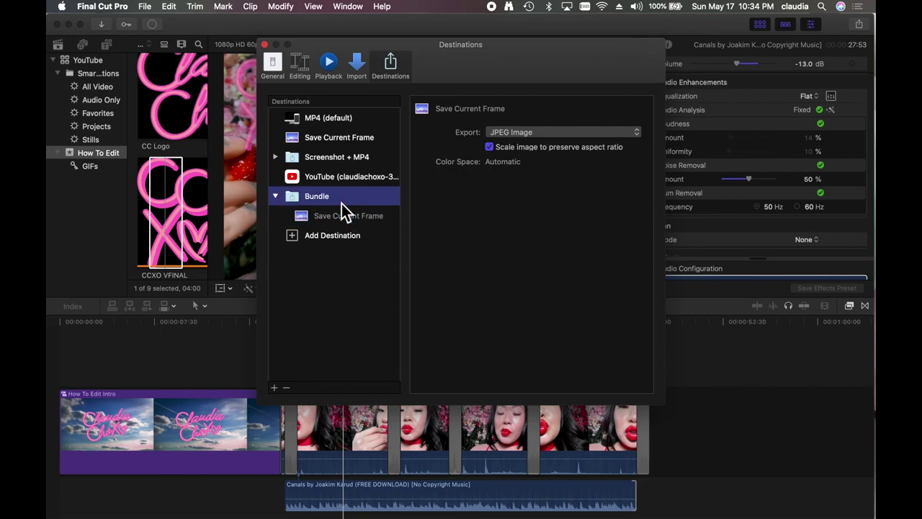
pyautogui.click(345, 236)
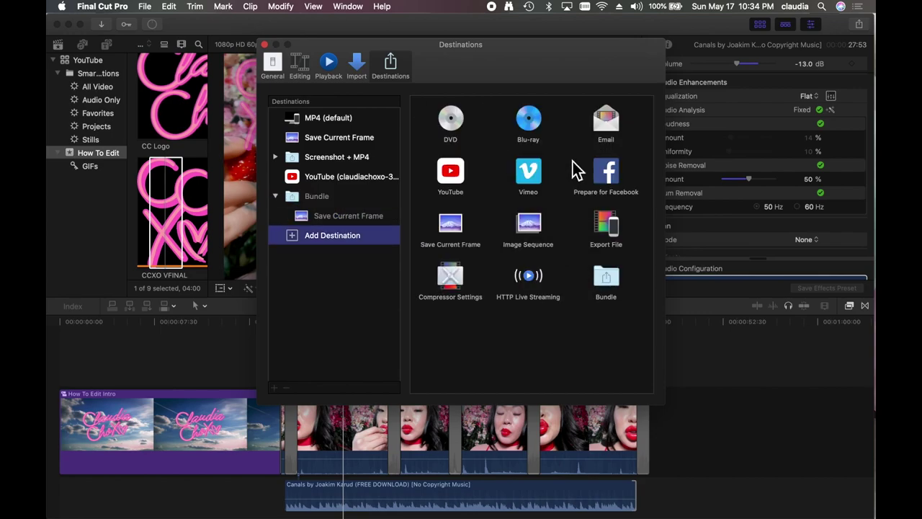
pyautogui.moveTo(606, 223); pyautogui.dragTo(333, 224)
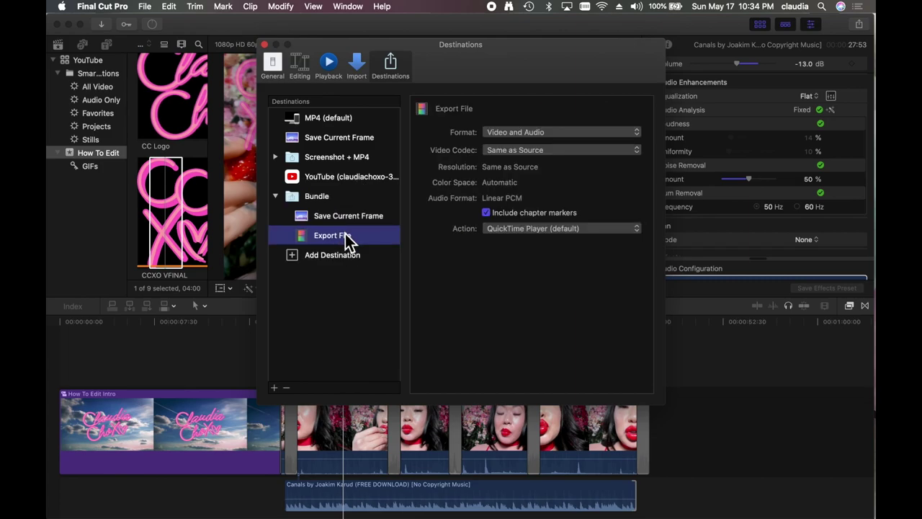
pyautogui.click(524, 133)
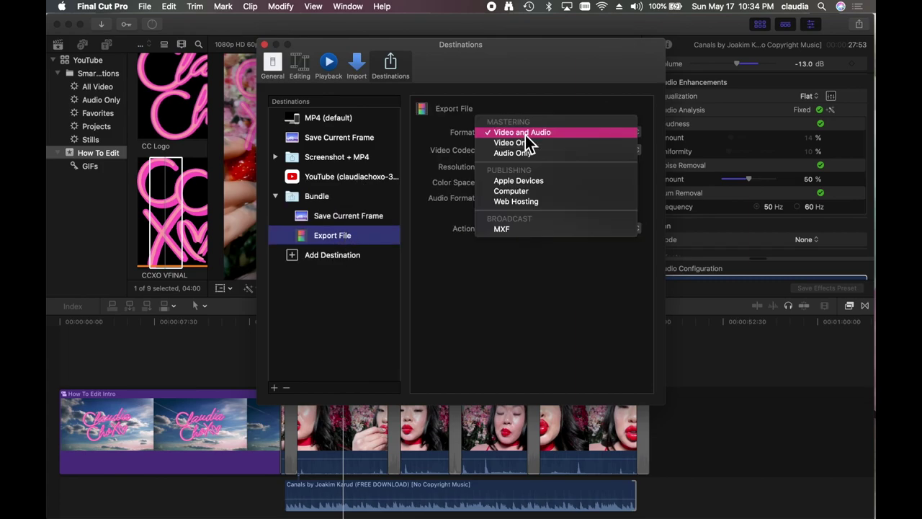
pyautogui.click(535, 191)
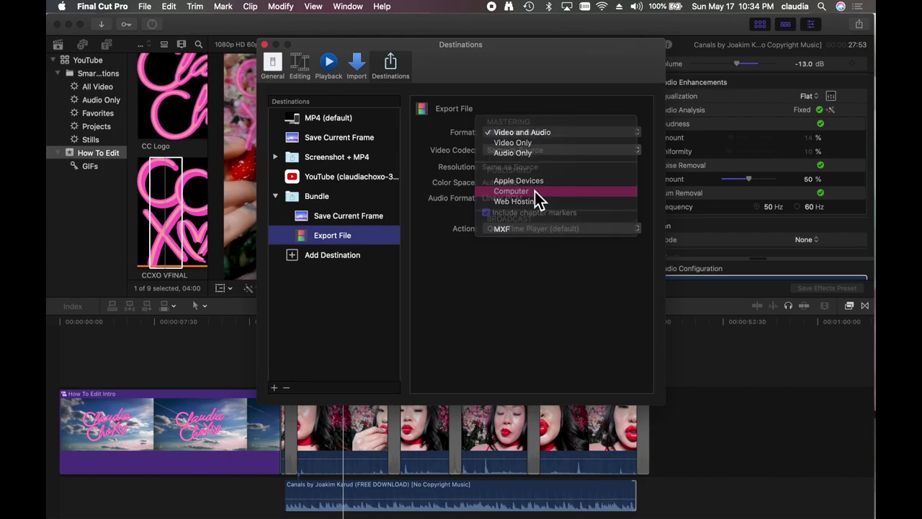
# Step: Try adding a YouTube destination to the new bundle, cancelling the account sign-in, and delete that destination
pyautogui.click(344, 257)
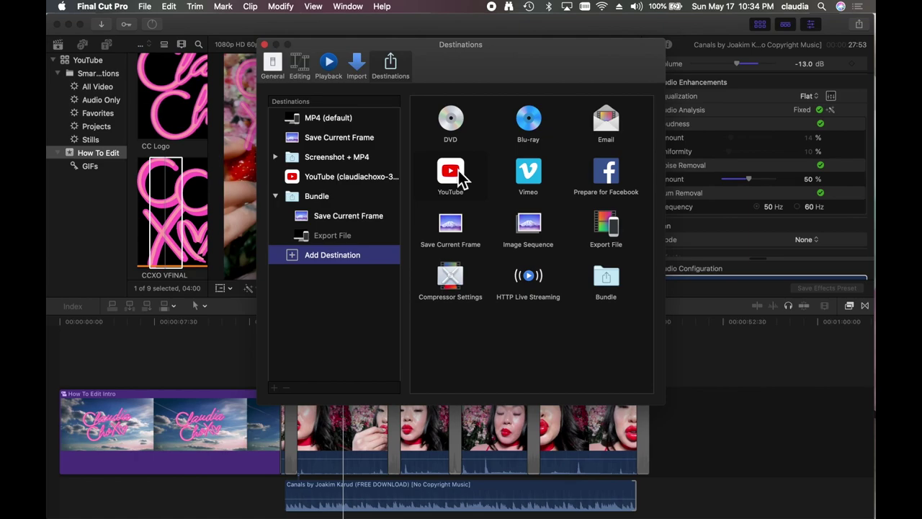
pyautogui.moveTo(461, 179); pyautogui.dragTo(371, 252)
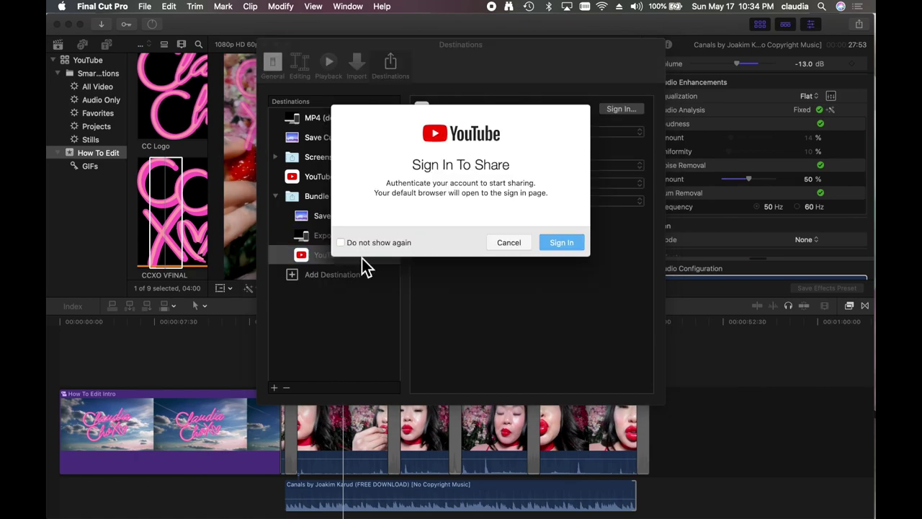
pyautogui.click(508, 242)
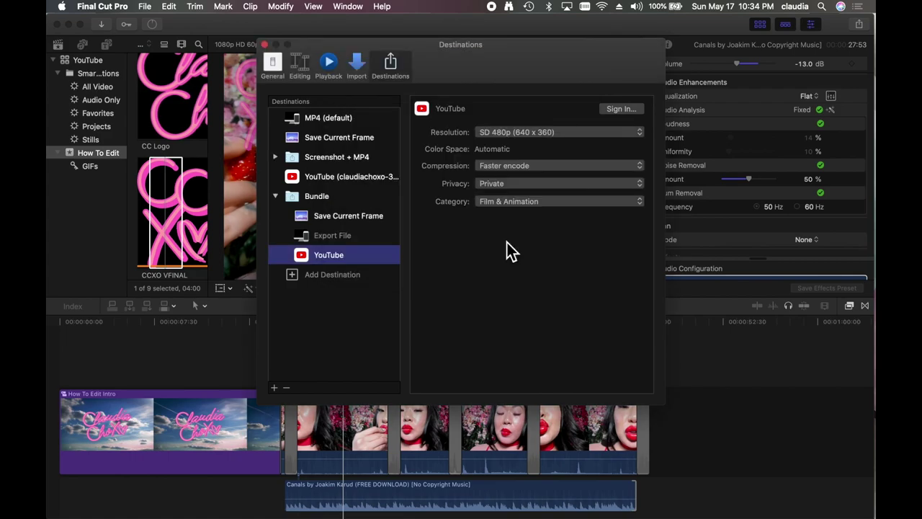
pyautogui.click(372, 256)
pyautogui.rightClick(372, 256)
pyautogui.click(386, 292)
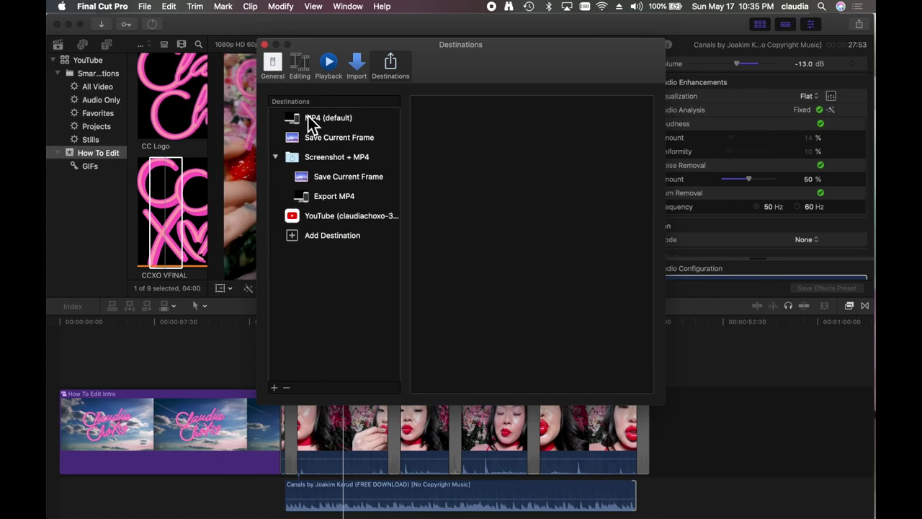
# Step: Check both destinations in the Screenshot + MP4 bundle and move Export MP4 above Save Current Frame
pyautogui.click(333, 180)
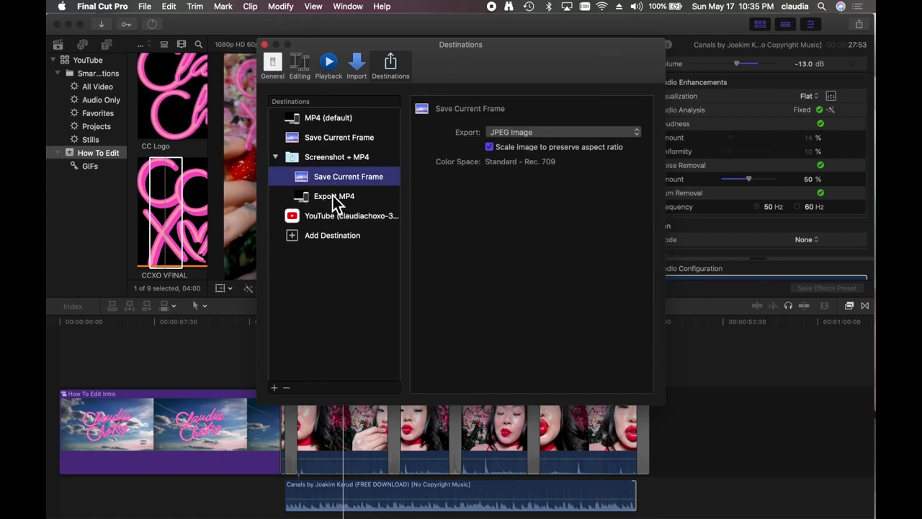
pyautogui.click(333, 200)
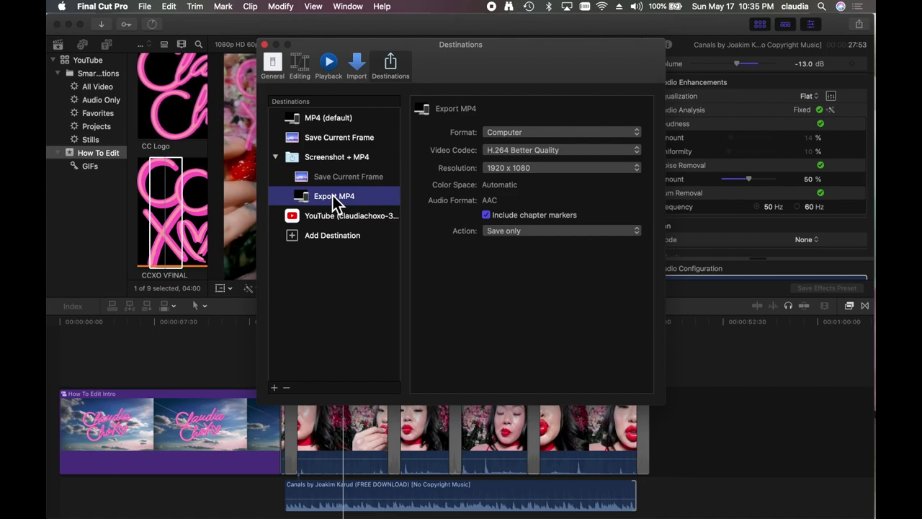
pyautogui.moveTo(333, 195); pyautogui.dragTo(333, 173)
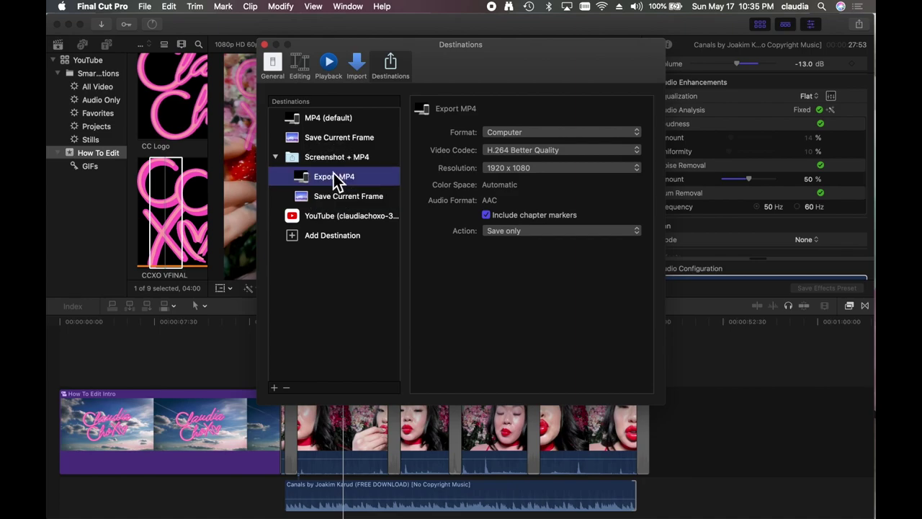
# Step: Move Save Current Frame above Export MP4 in the Screenshot + MP4 bundle
pyautogui.click(337, 195)
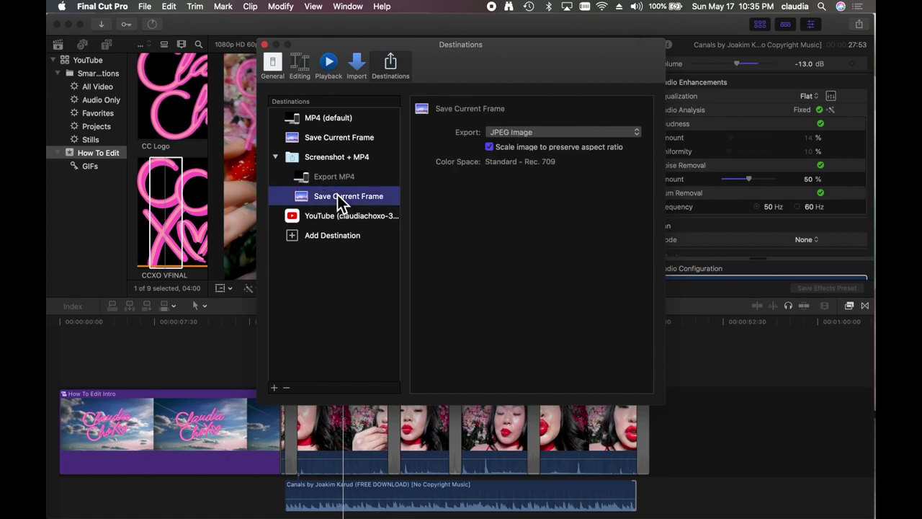
pyautogui.moveTo(337, 195); pyautogui.dragTo(334, 166)
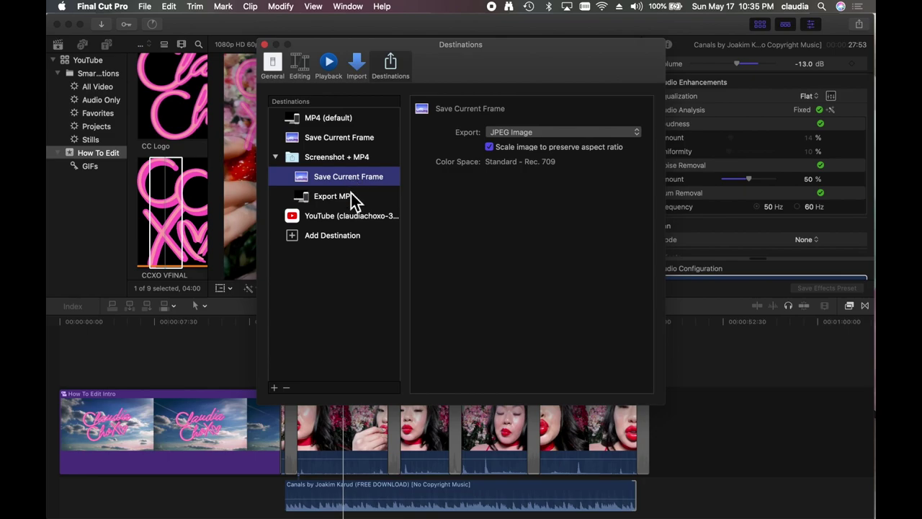
pyautogui.click(350, 199)
# Step: Share the project through the Screenshot + MP4 bundle, saving it as How To Edit in the HOW TO EDIT VIDEO folder
pyautogui.click(862, 26)
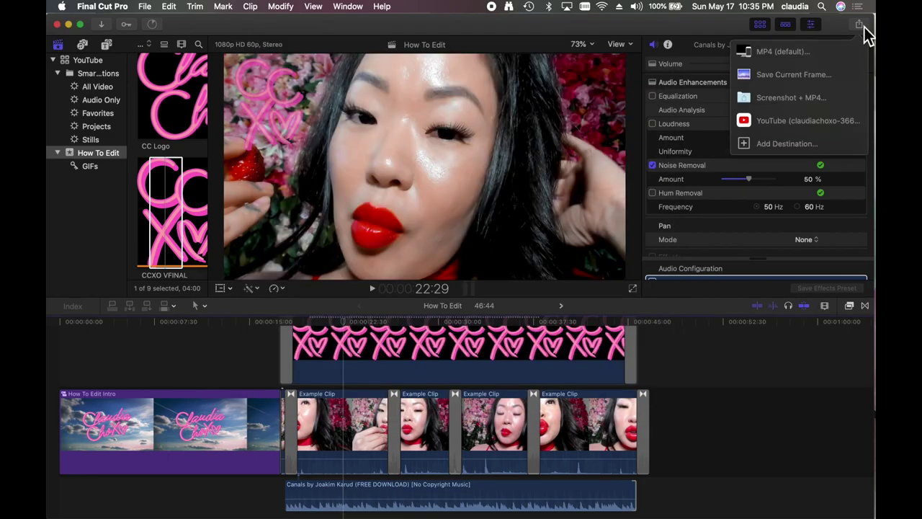
pyautogui.click(834, 99)
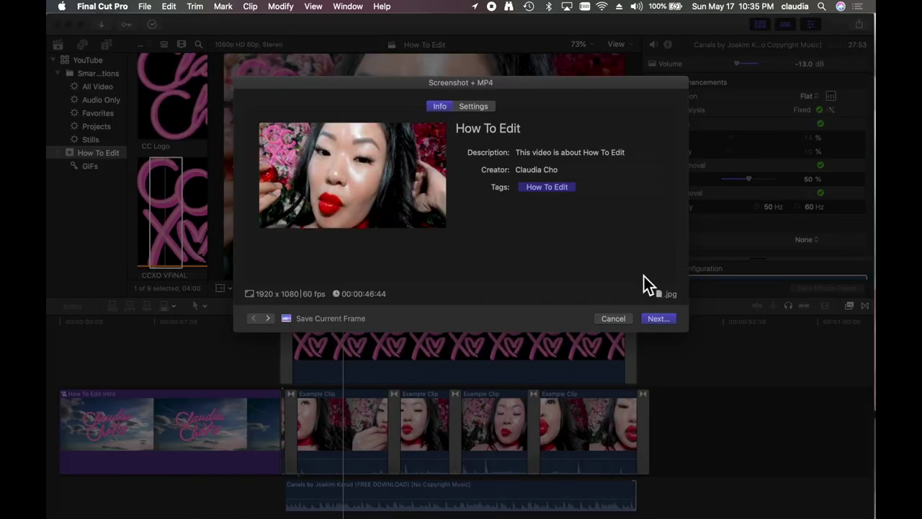
pyautogui.click(657, 319)
pyautogui.click(348, 164)
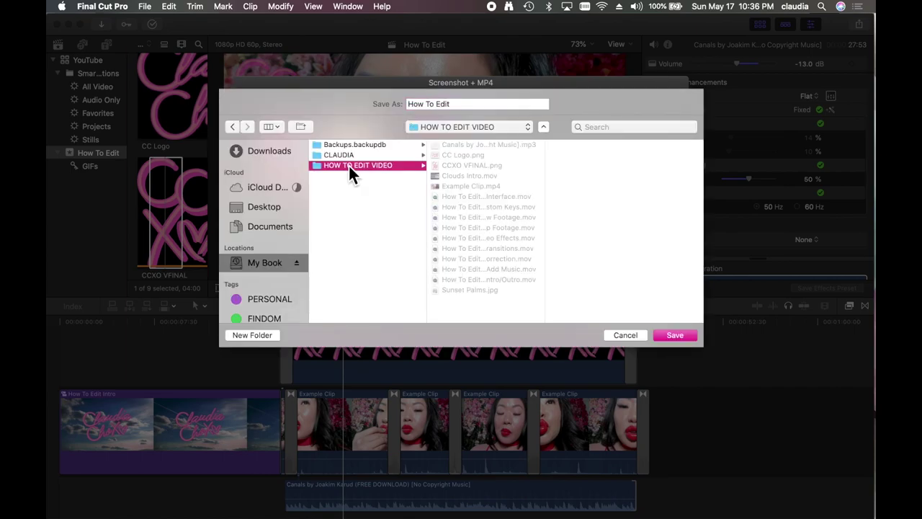
pyautogui.press('Return')
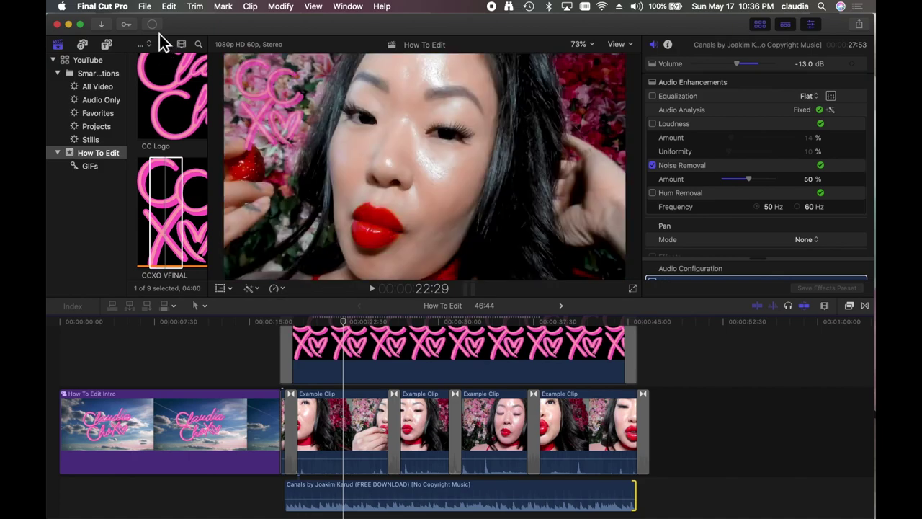
# Step: Check the progress of the individual sharing tasks in Background Tasks and close that window
pyautogui.click(157, 28)
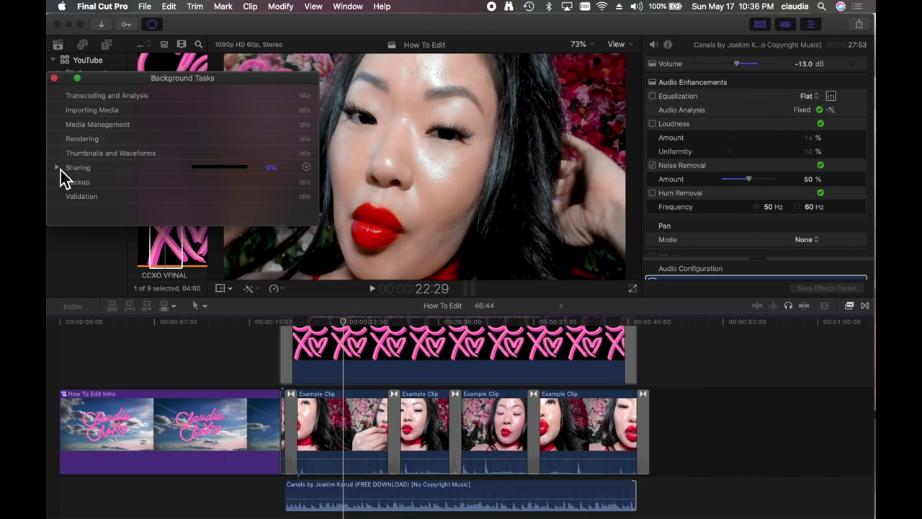
pyautogui.click(57, 167)
pyautogui.scroll(-1, 130, 164)
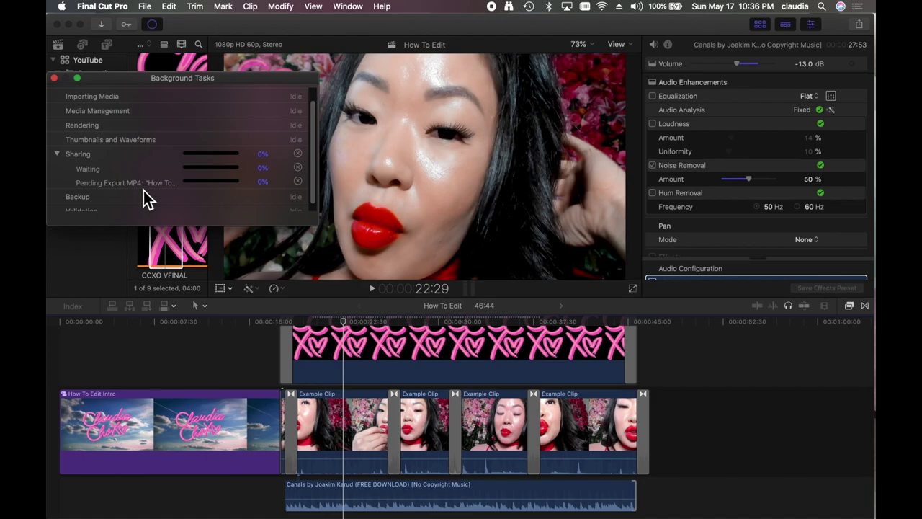
pyautogui.scroll(-1, 145, 190)
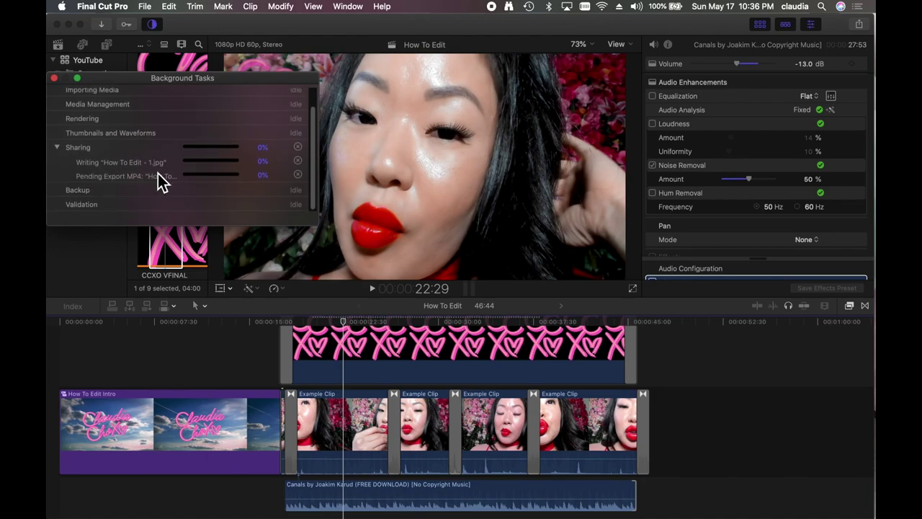
pyautogui.click(57, 81)
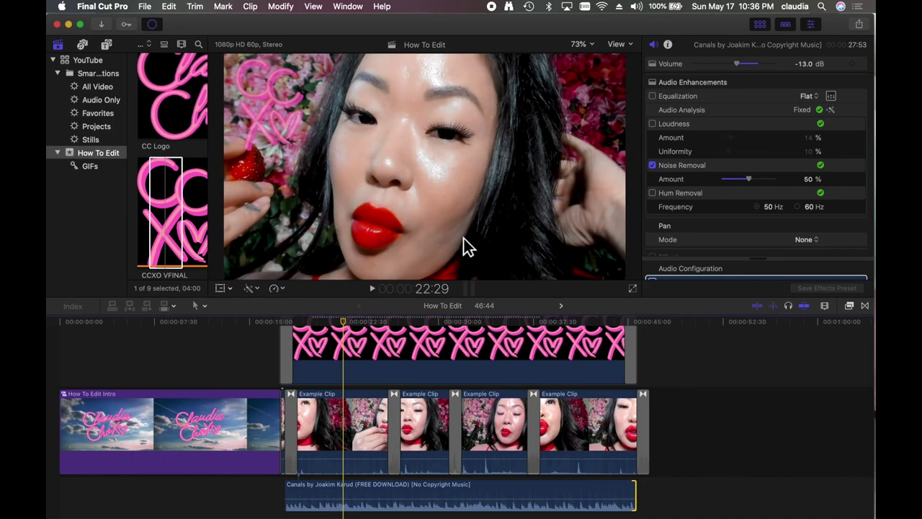
# Step: Place the playhead at about 23:05, share that frame through the Save Current Frame destination, and check the sharing progress
pyautogui.click(438, 328)
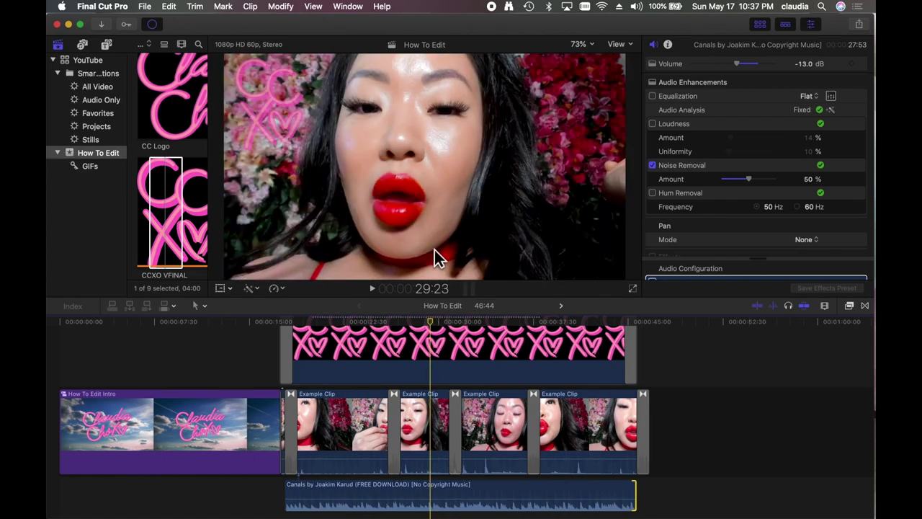
pyautogui.click(504, 339)
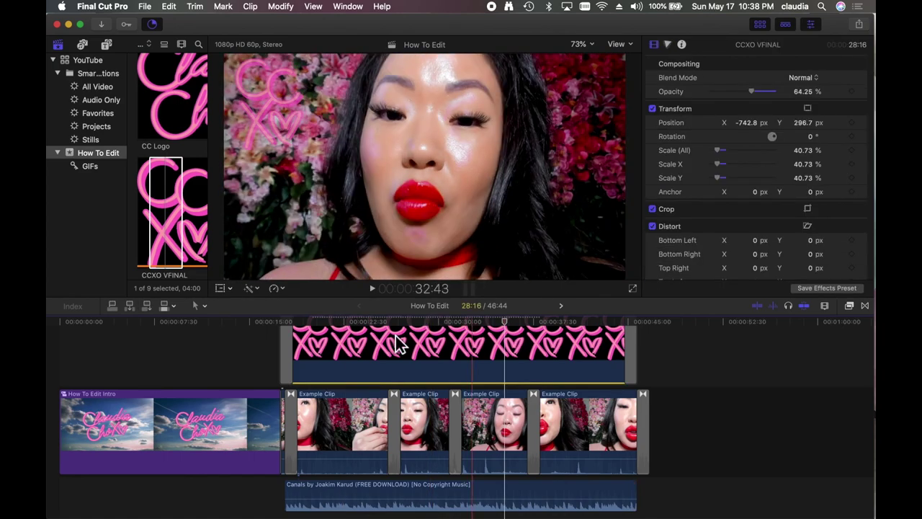
pyautogui.click(343, 336)
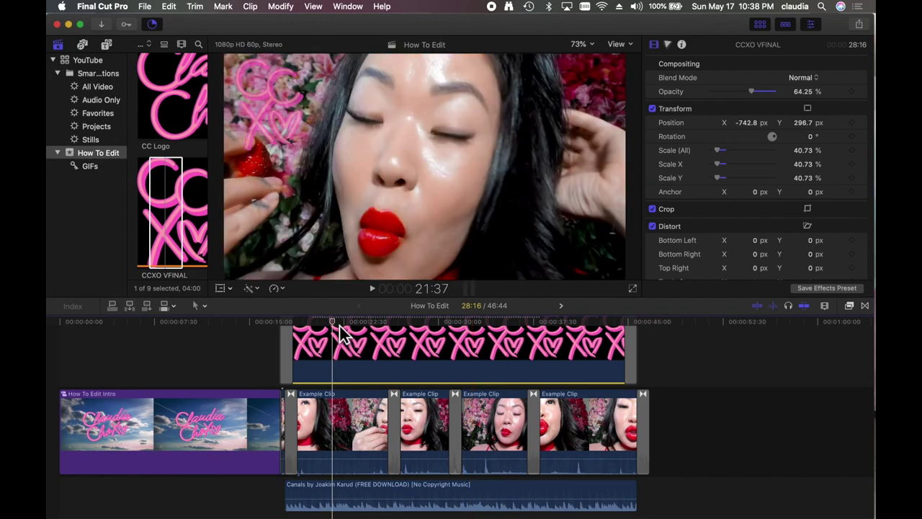
pyautogui.click(357, 333)
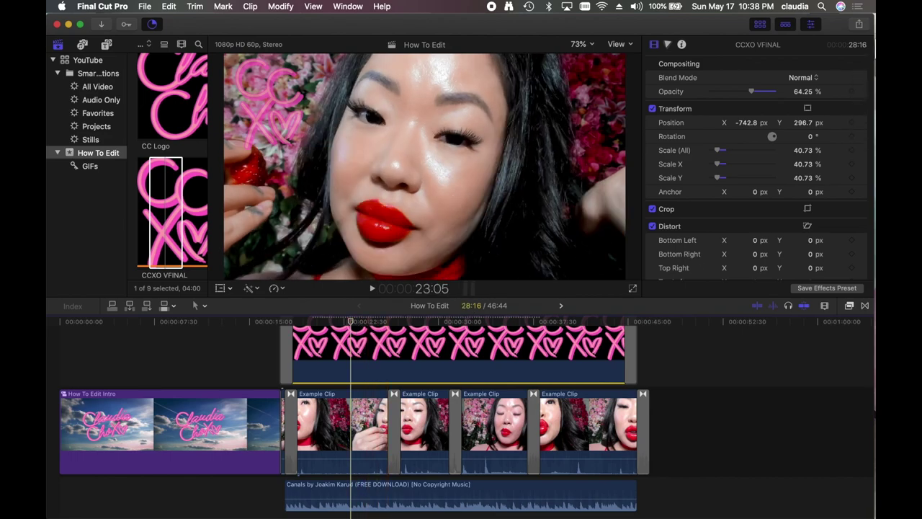
pyautogui.click(859, 24)
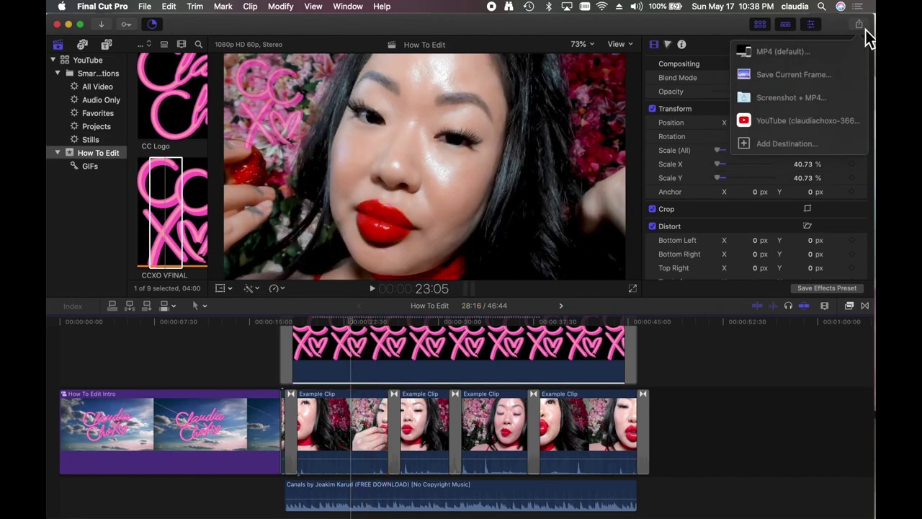
pyautogui.click(834, 81)
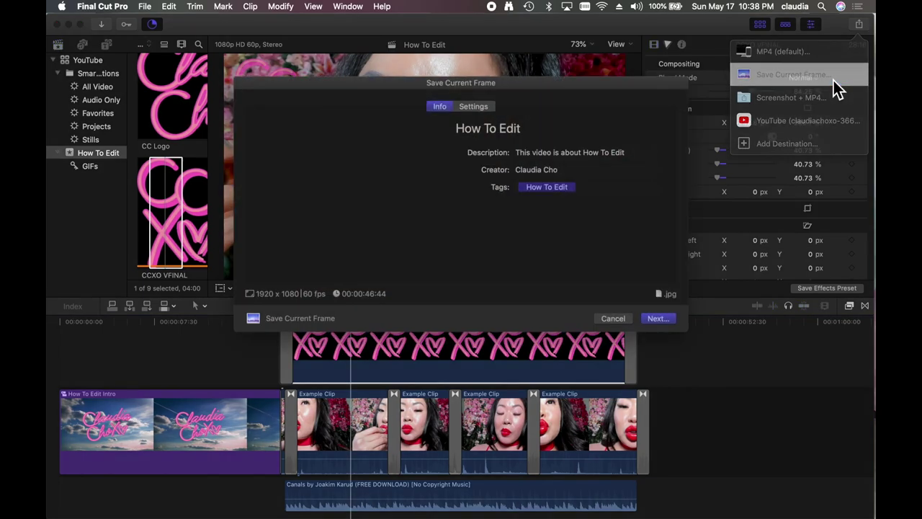
pyautogui.click(658, 319)
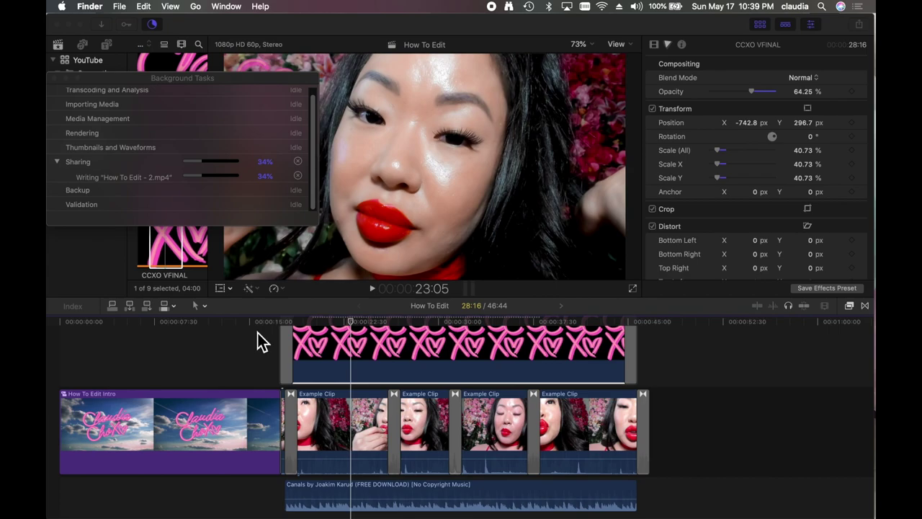
pyautogui.click(226, 166)
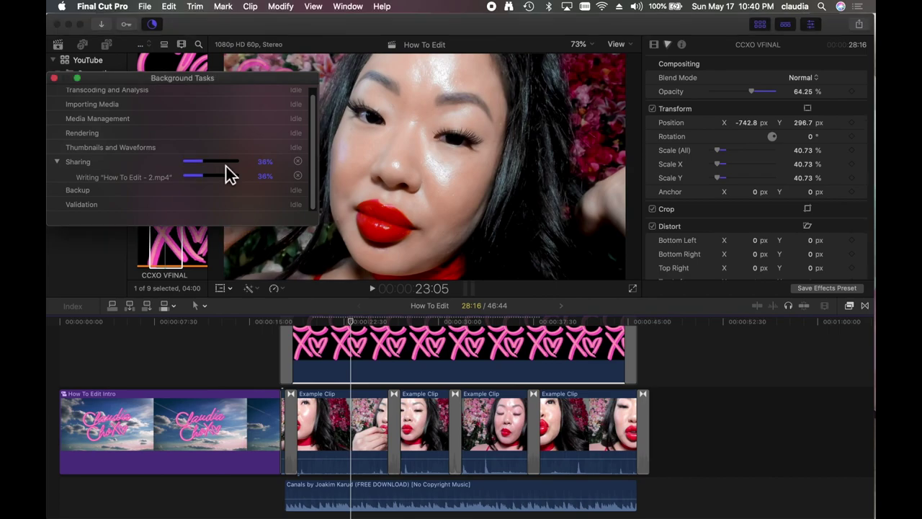